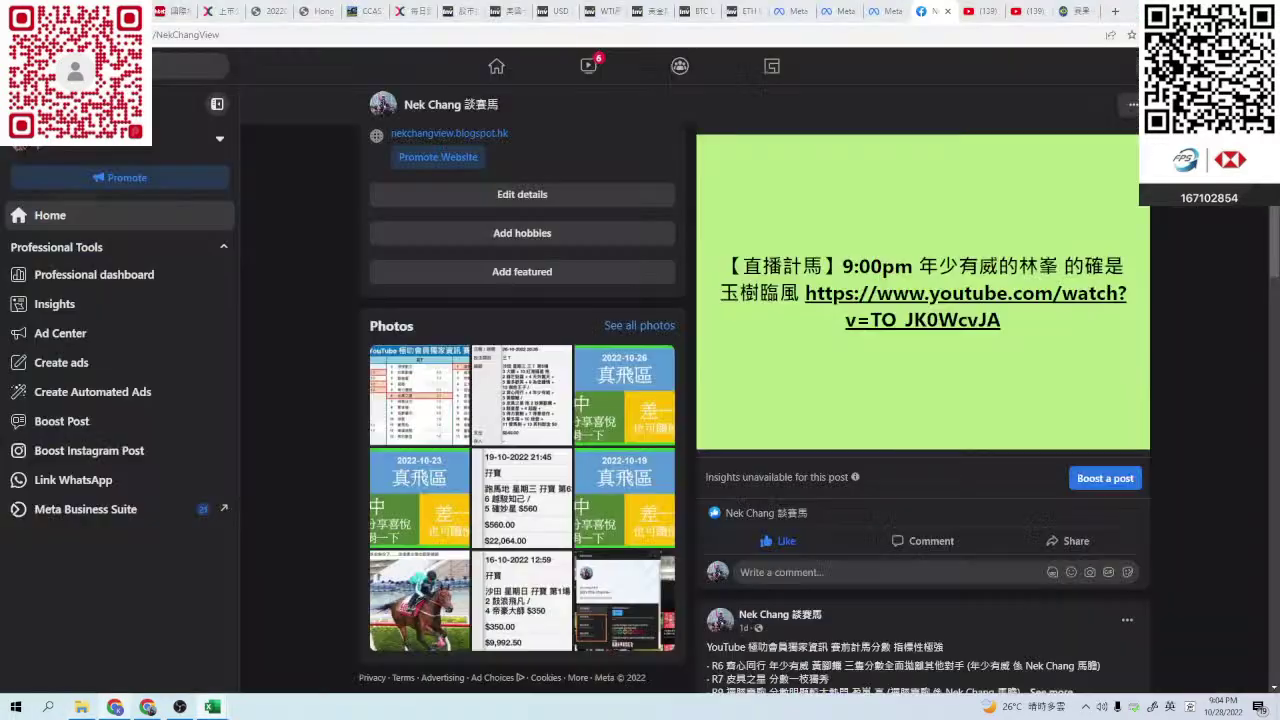
- Switch to the Jockey Club results in the browser and examine race 2's running-position photo from 26/10/2022
{"action": "left_click", "coordinate": [115, 707]}
{"action": "key", "text": "ctrl+9"}
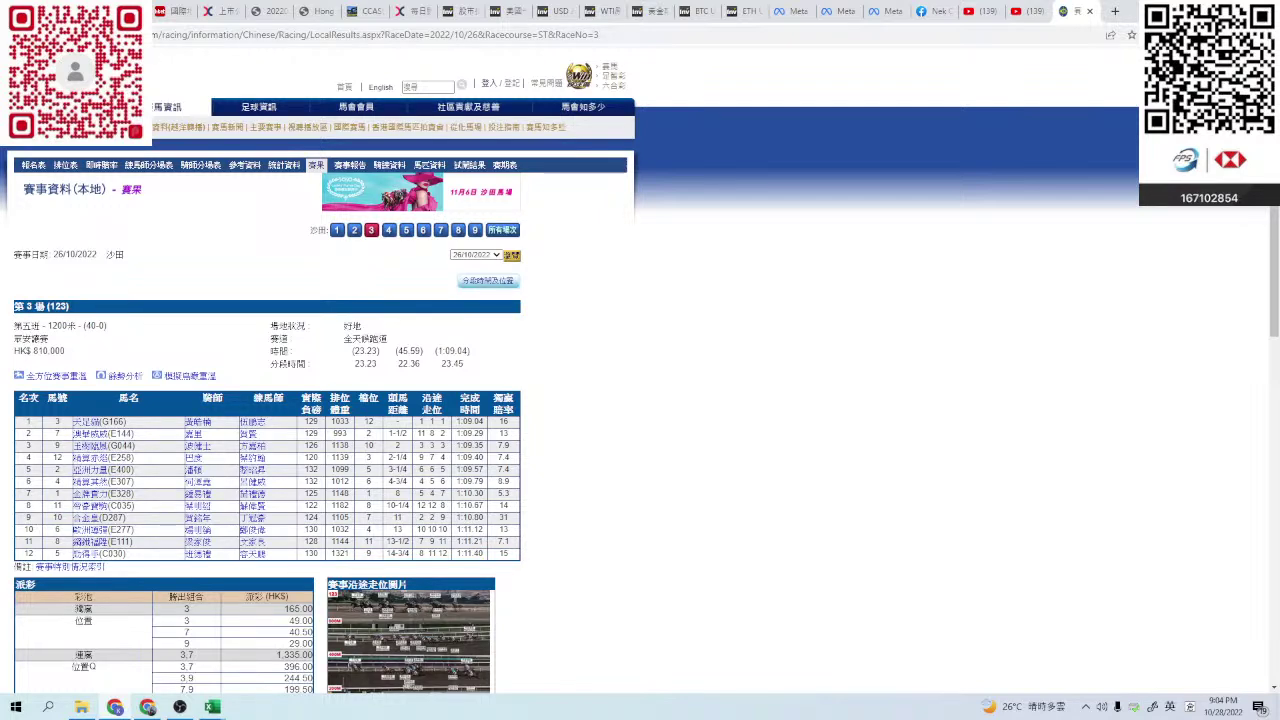
{"action": "left_click", "coordinate": [354, 230]}
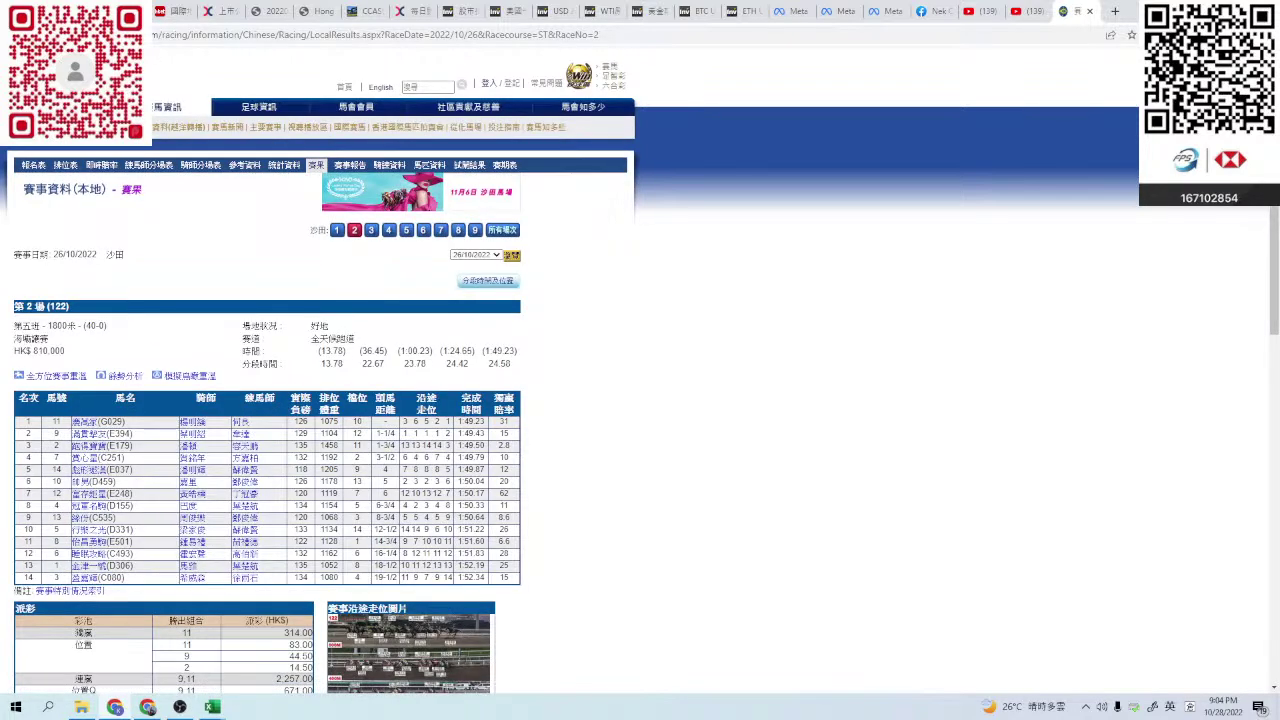
{"action": "left_click", "coordinate": [383, 651]}
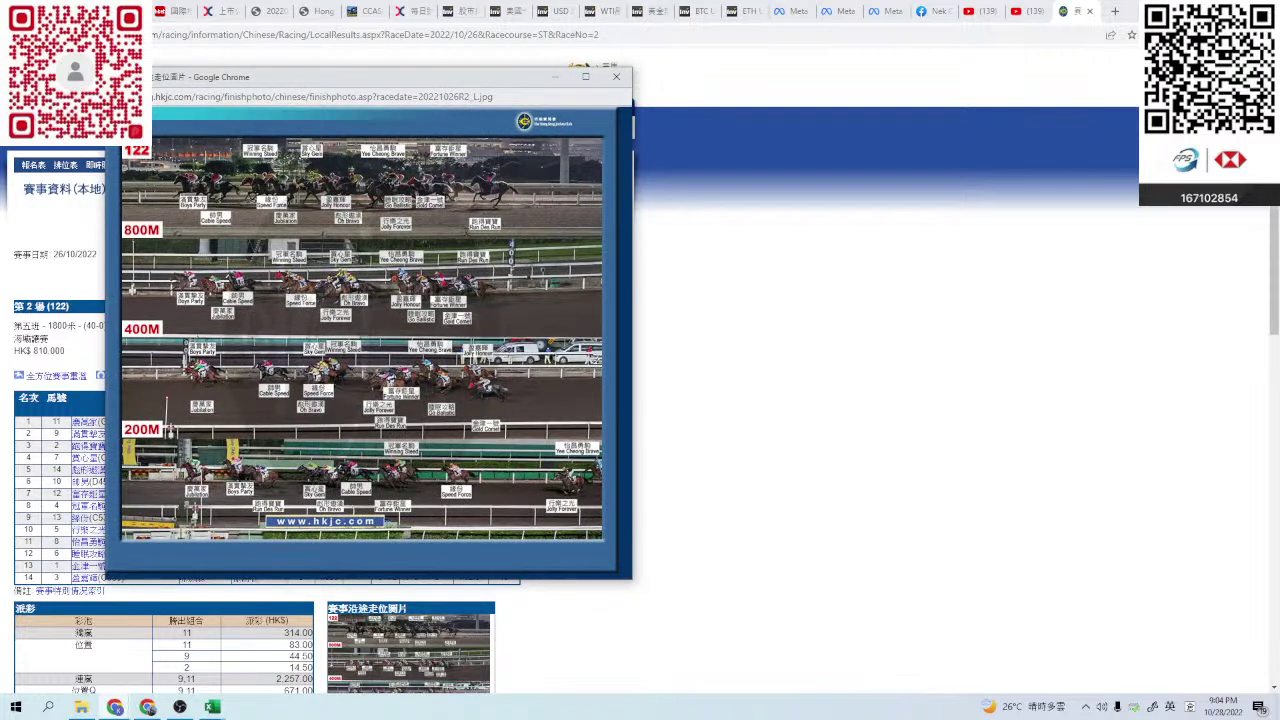
{"action": "left_click_drag", "start_coordinate": [485, 79], "coordinate": [932, 157]}
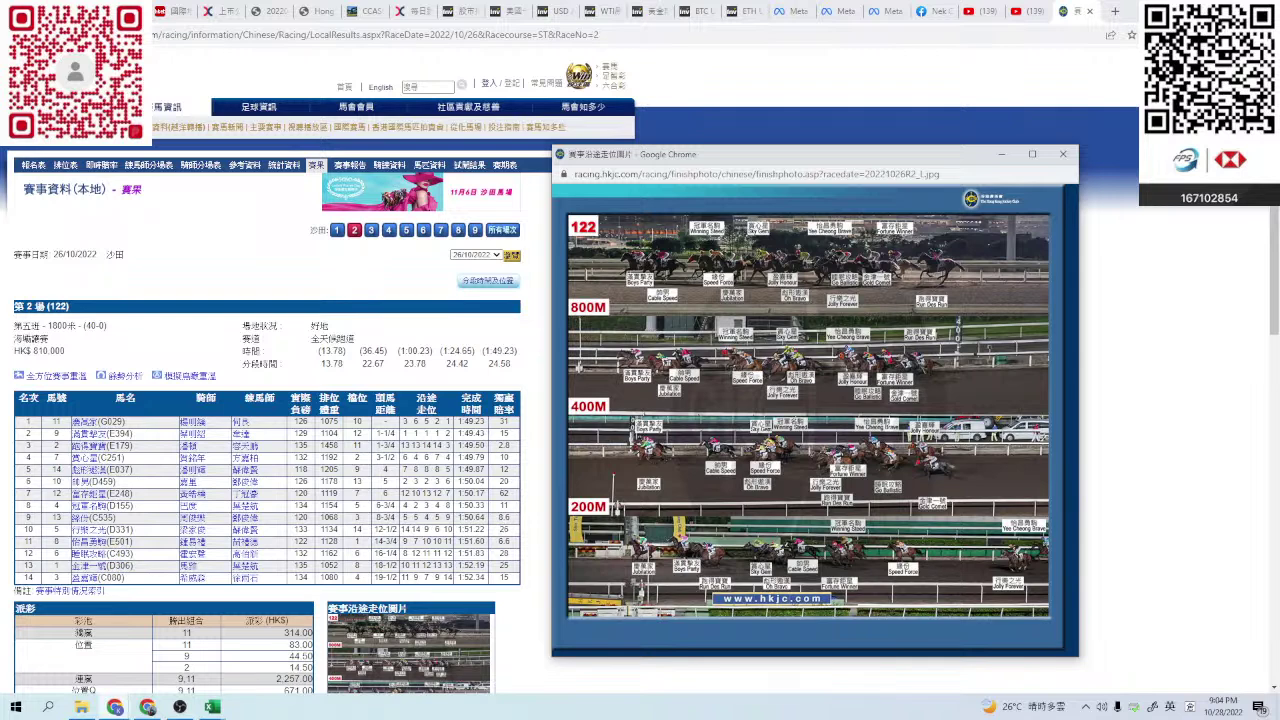
{"action": "left_click", "coordinate": [1063, 153]}
- Open the race 9 results and watch its full replay enlarged and muted from 1:08, then close the replay
{"action": "left_click", "coordinate": [475, 230]}
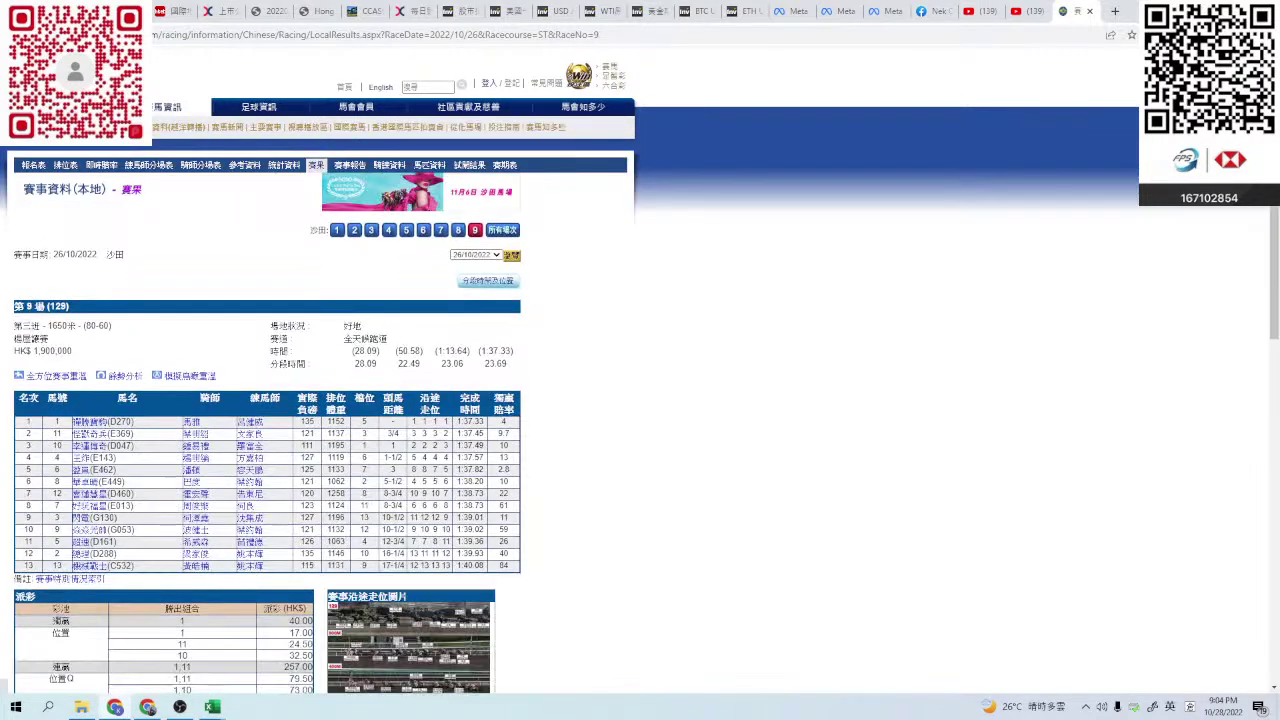
{"action": "left_click", "coordinate": [55, 375]}
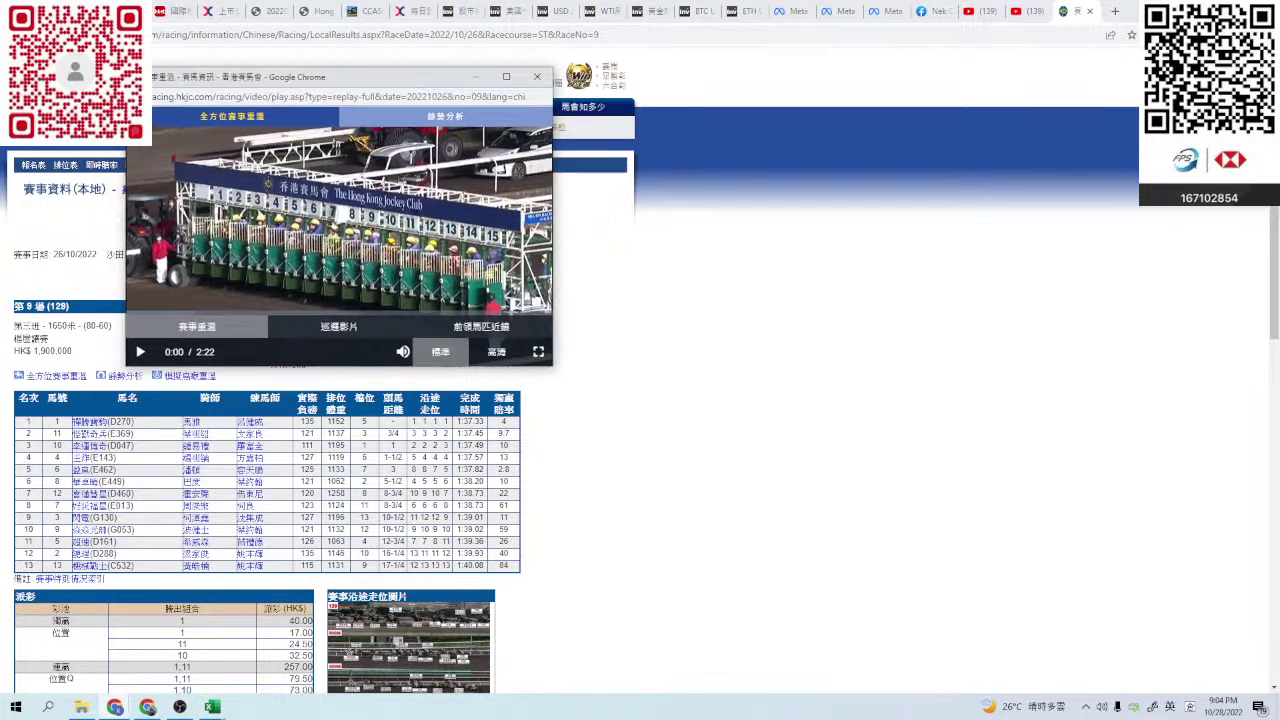
{"action": "left_click_drag", "start_coordinate": [552, 366], "coordinate": [1185, 680]}
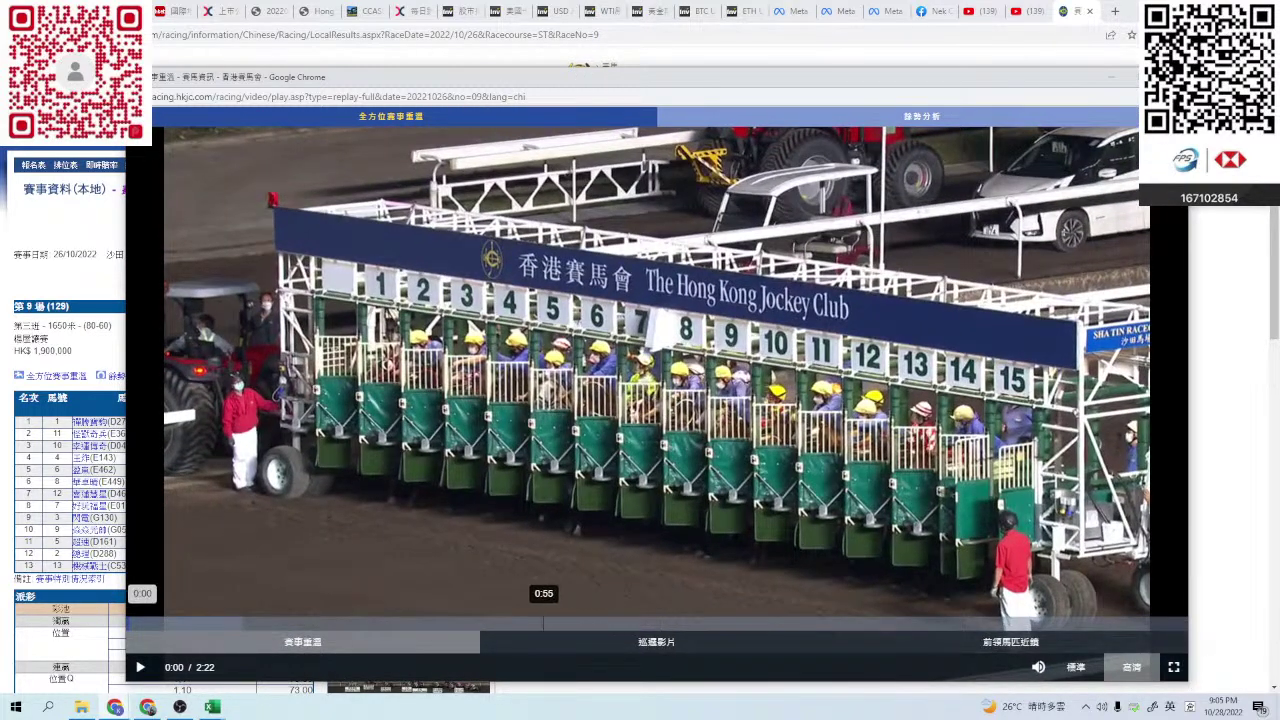
{"action": "left_click", "coordinate": [543, 621]}
{"action": "left_click", "coordinate": [631, 621]}
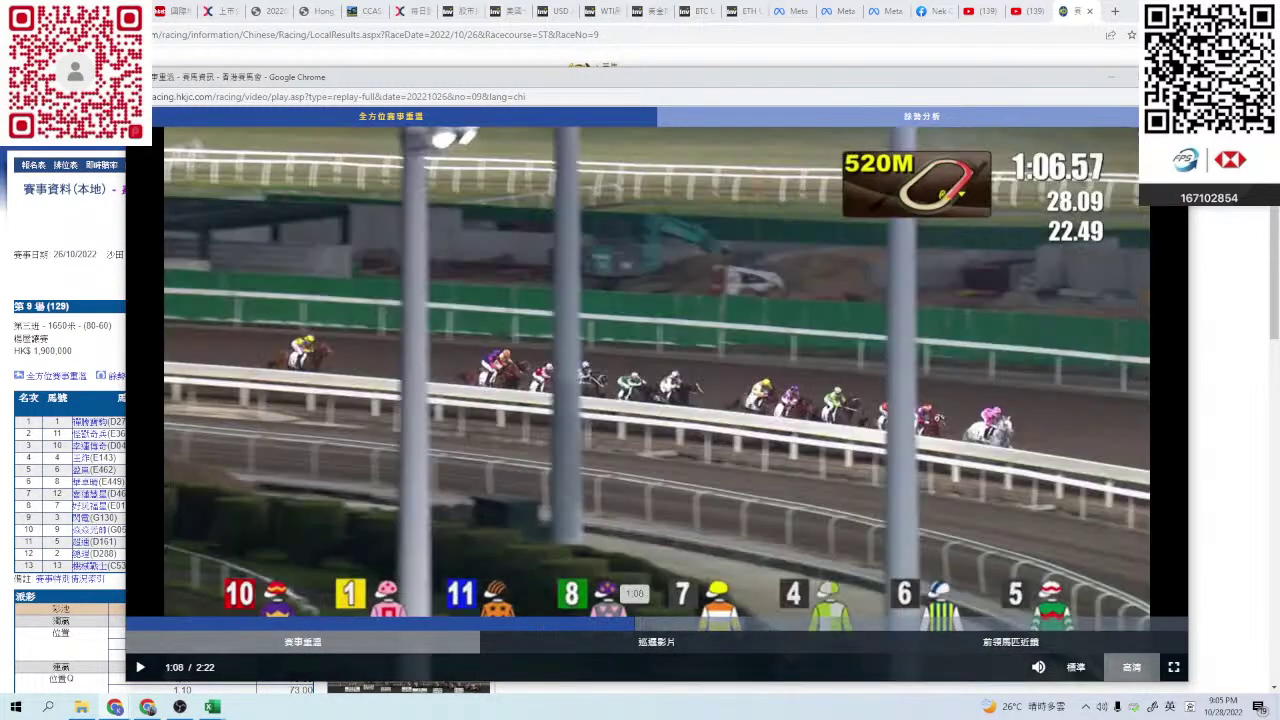
{"action": "left_click", "coordinate": [982, 667]}
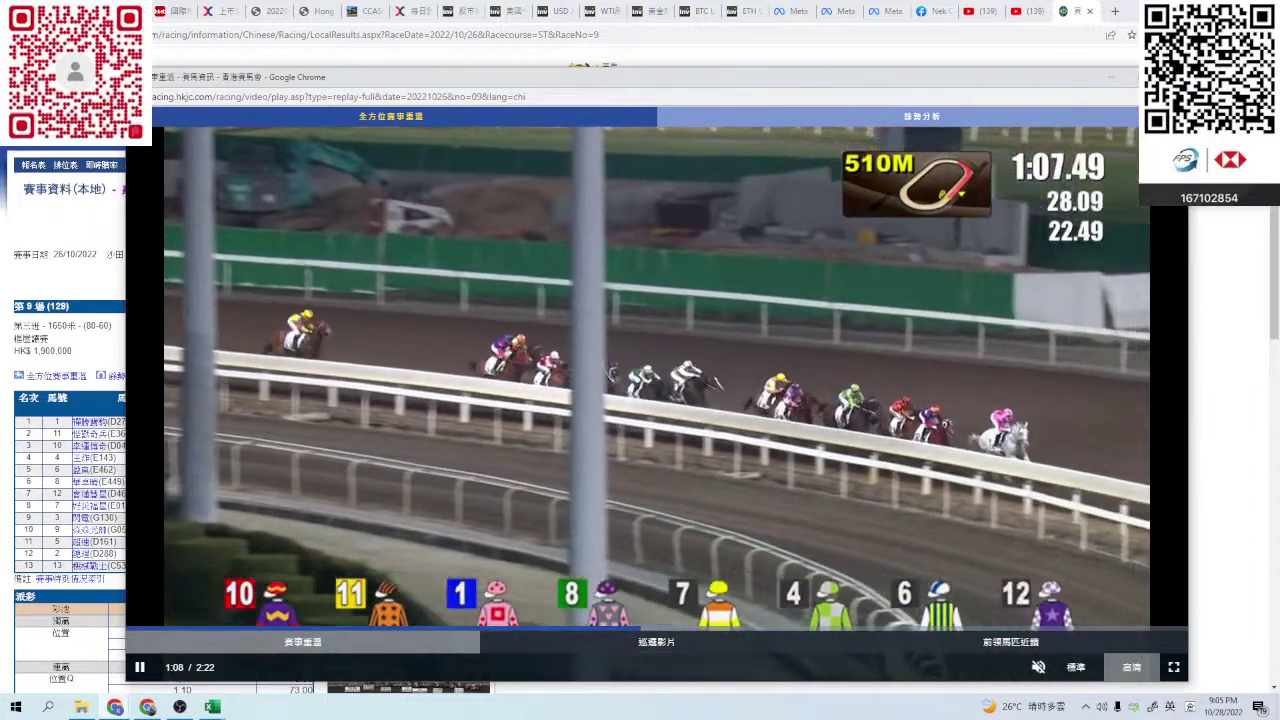
{"action": "left_click_drag", "start_coordinate": [852, 82], "coordinate": [706, 51]}
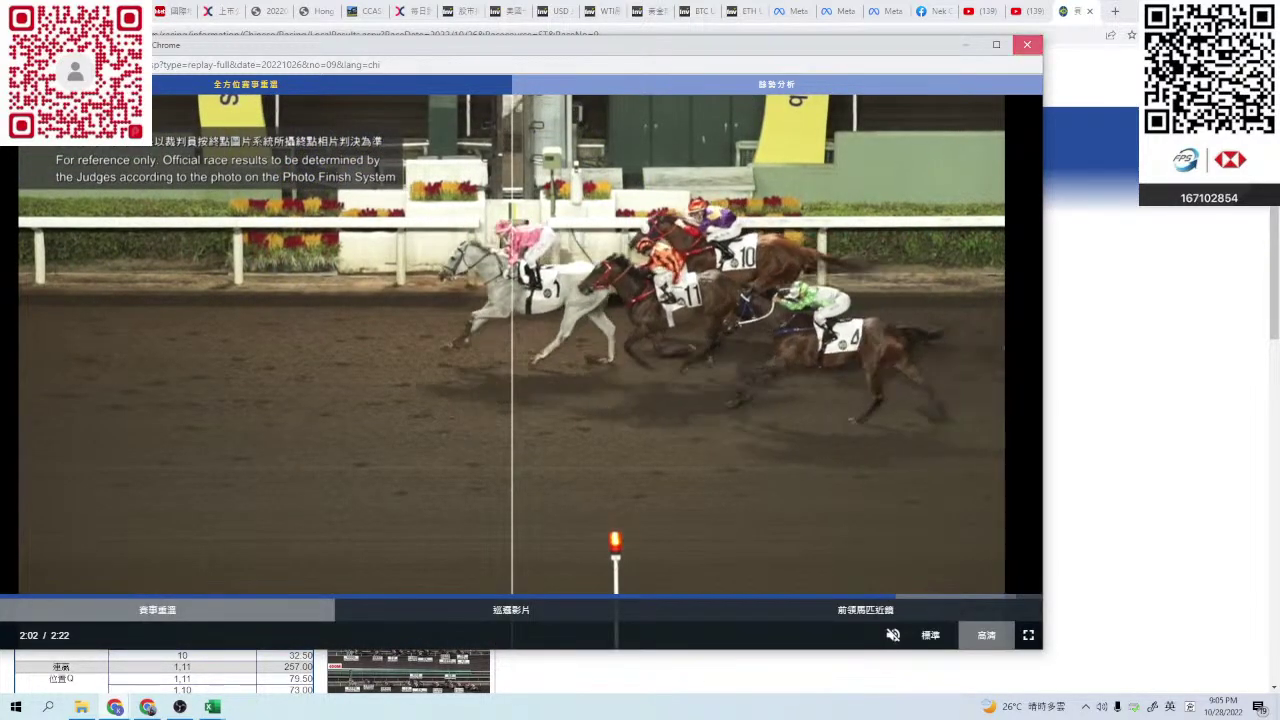
{"action": "left_click", "coordinate": [1026, 44]}
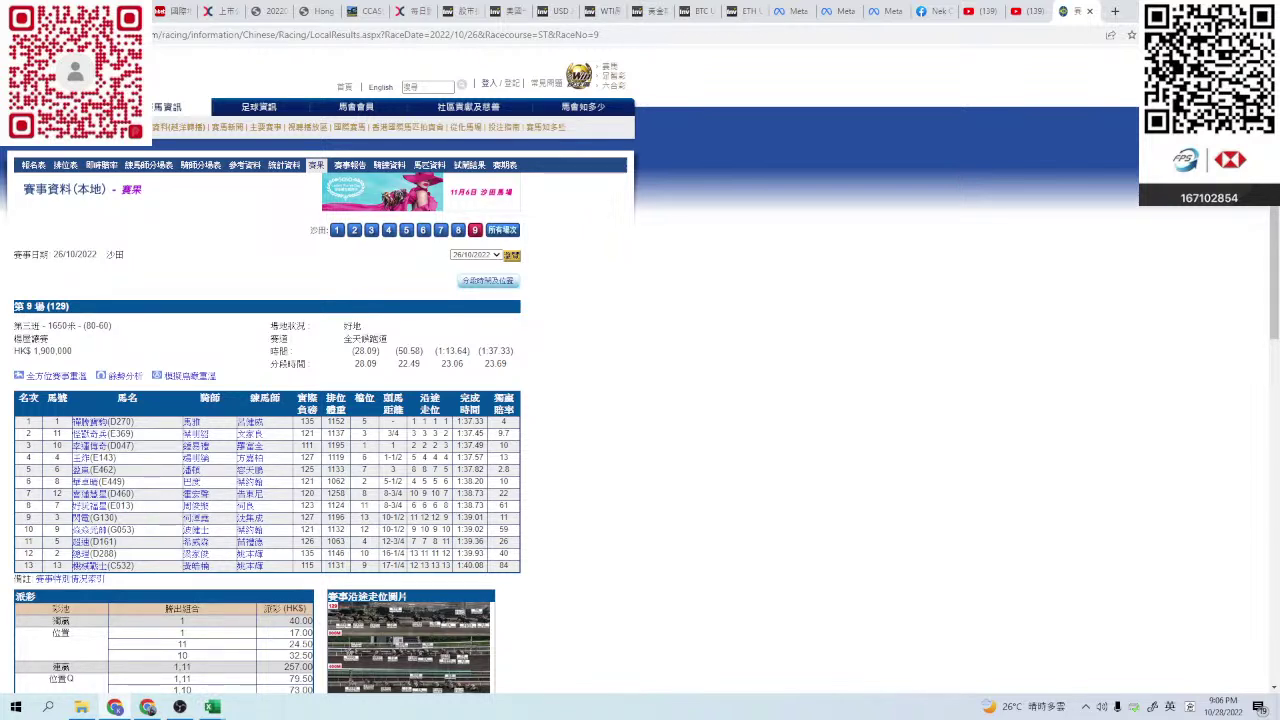
- Review the NC 22-23 statistics in the Project Model - Calculation workbook, then read race 9's incident report in the browser
{"action": "mouse_move", "coordinate": [212, 707]}
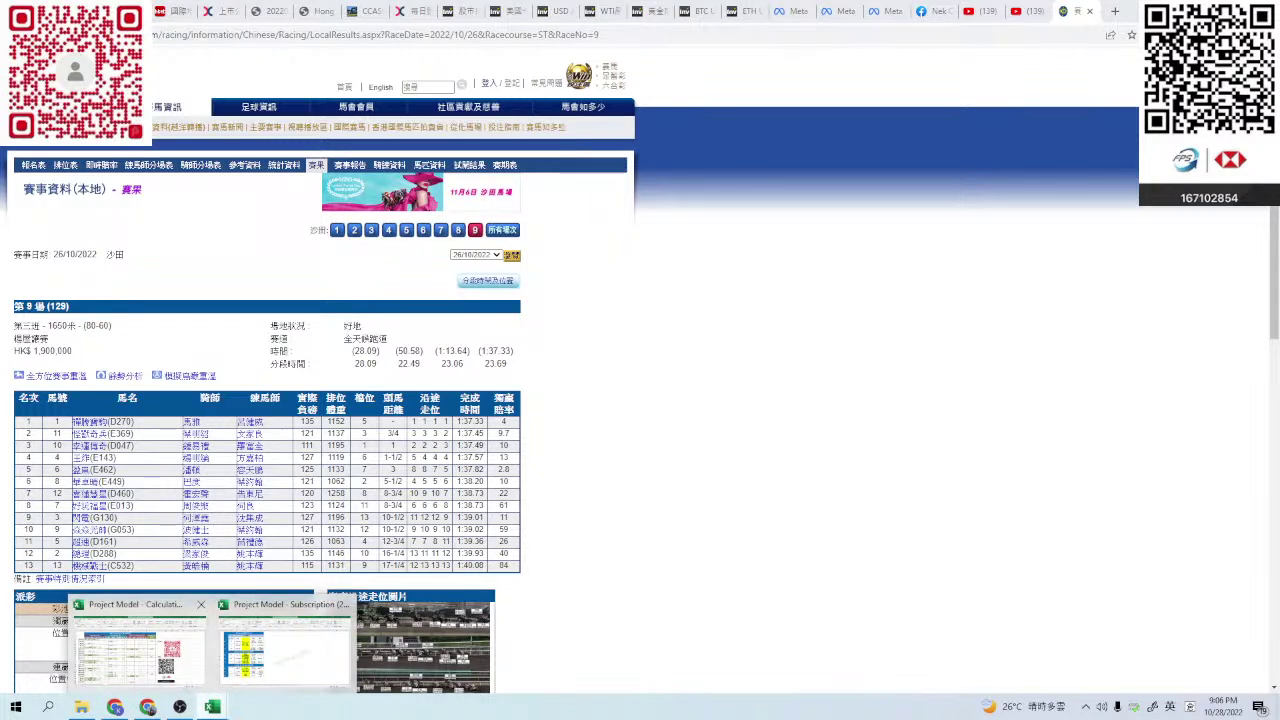
{"action": "left_click", "coordinate": [140, 645]}
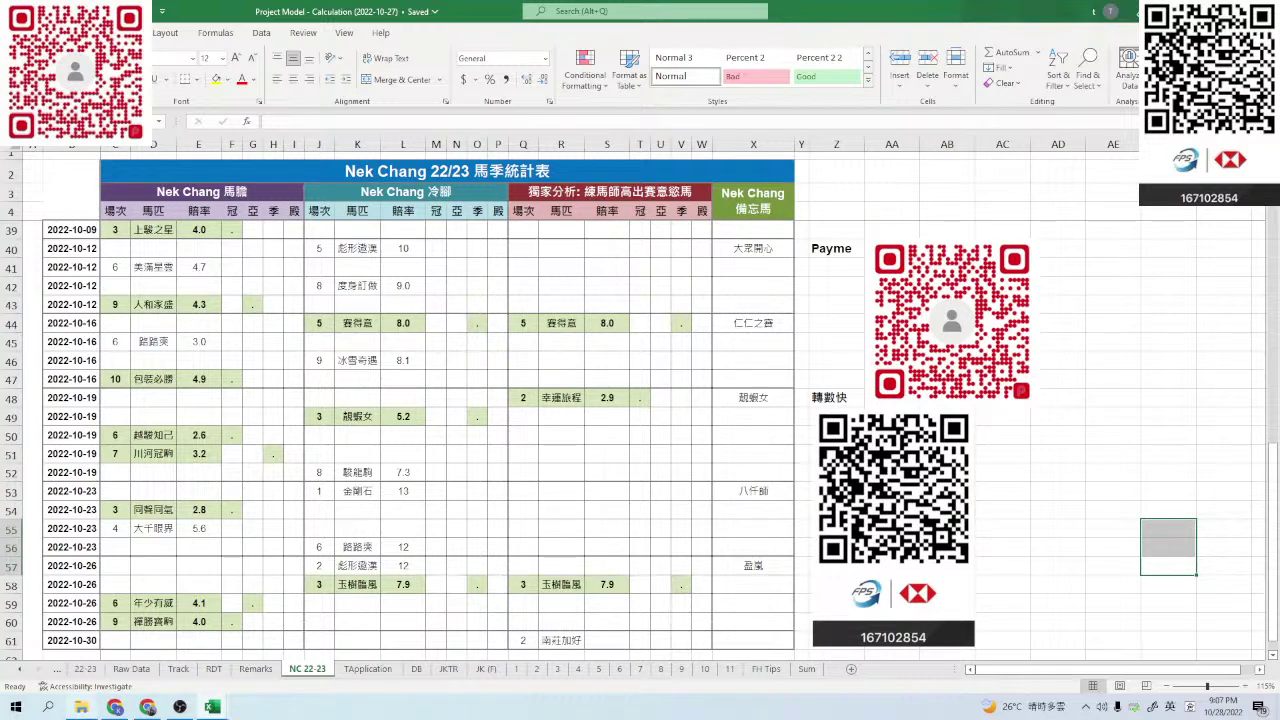
{"action": "left_click", "coordinate": [115, 707]}
{"action": "scroll", "coordinate": [640, 370], "scroll_direction": "down", "scroll_amount": 4}
{"action": "scroll", "coordinate": [640, 370], "scroll_direction": "up", "scroll_amount": 5}
{"action": "scroll", "coordinate": [640, 370], "scroll_direction": "down", "scroll_amount": 5}
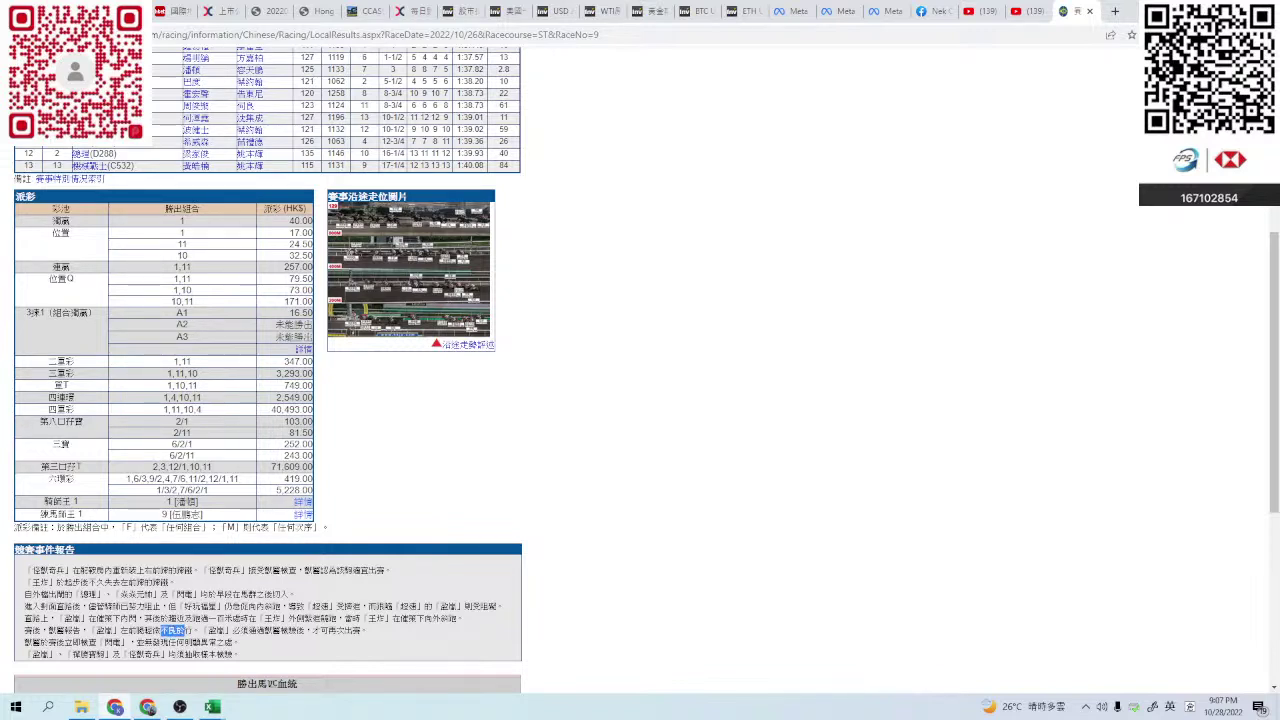
- Open the calculation workbook's Remarks sheet and try to search the horse name column
{"action": "mouse_move", "coordinate": [215, 710]}
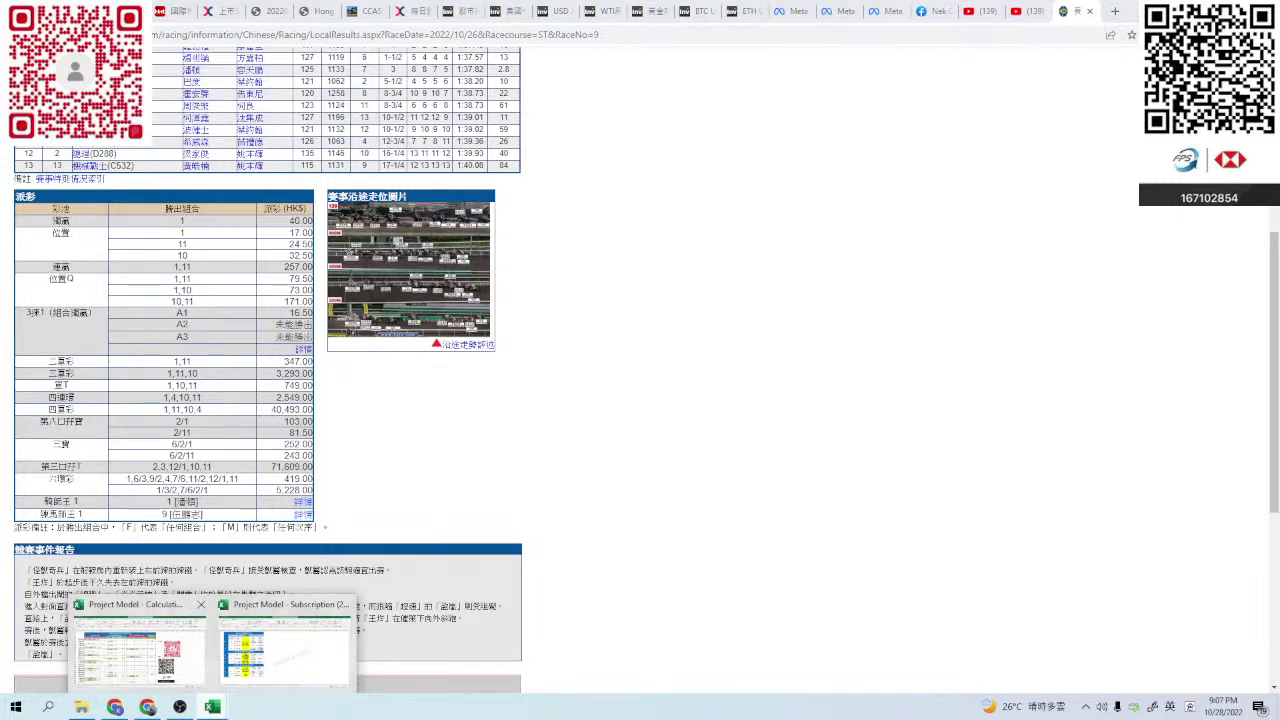
{"action": "left_click", "coordinate": [150, 648]}
{"action": "left_click", "coordinate": [255, 668]}
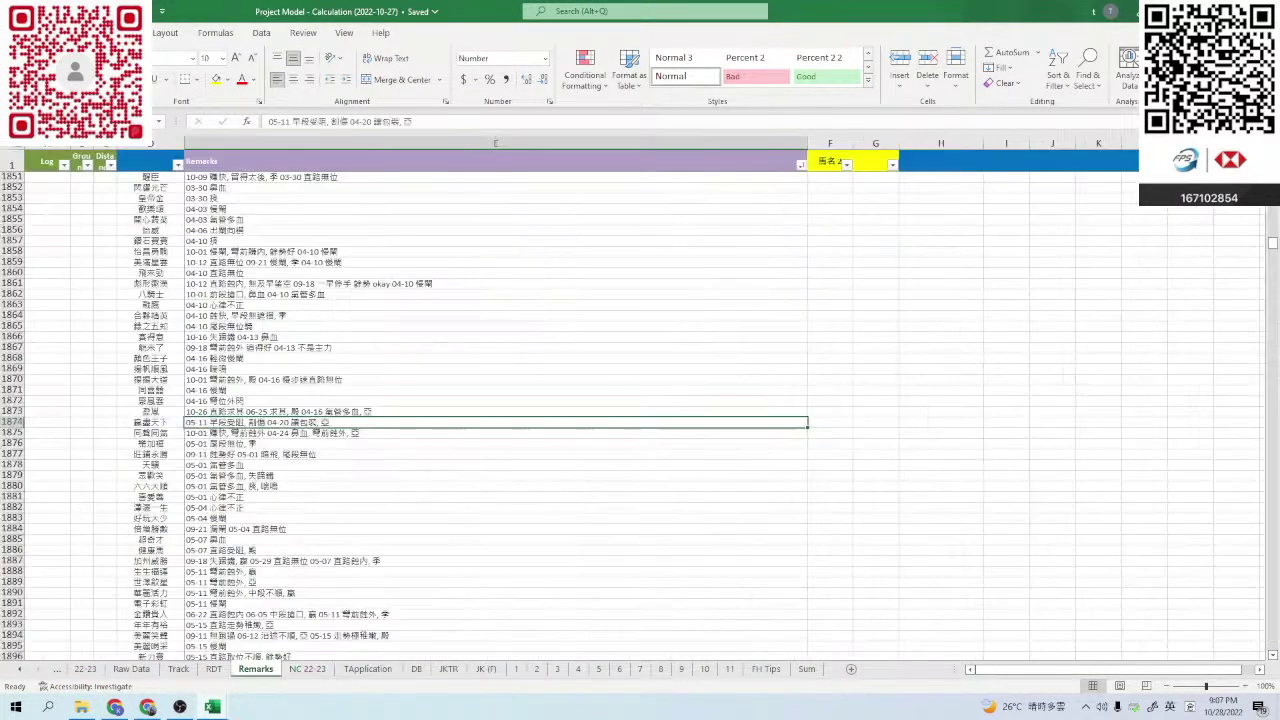
{"action": "left_click", "coordinate": [164, 143]}
{"action": "key", "text": "ctrl+f"}
{"action": "key", "text": "Return"}
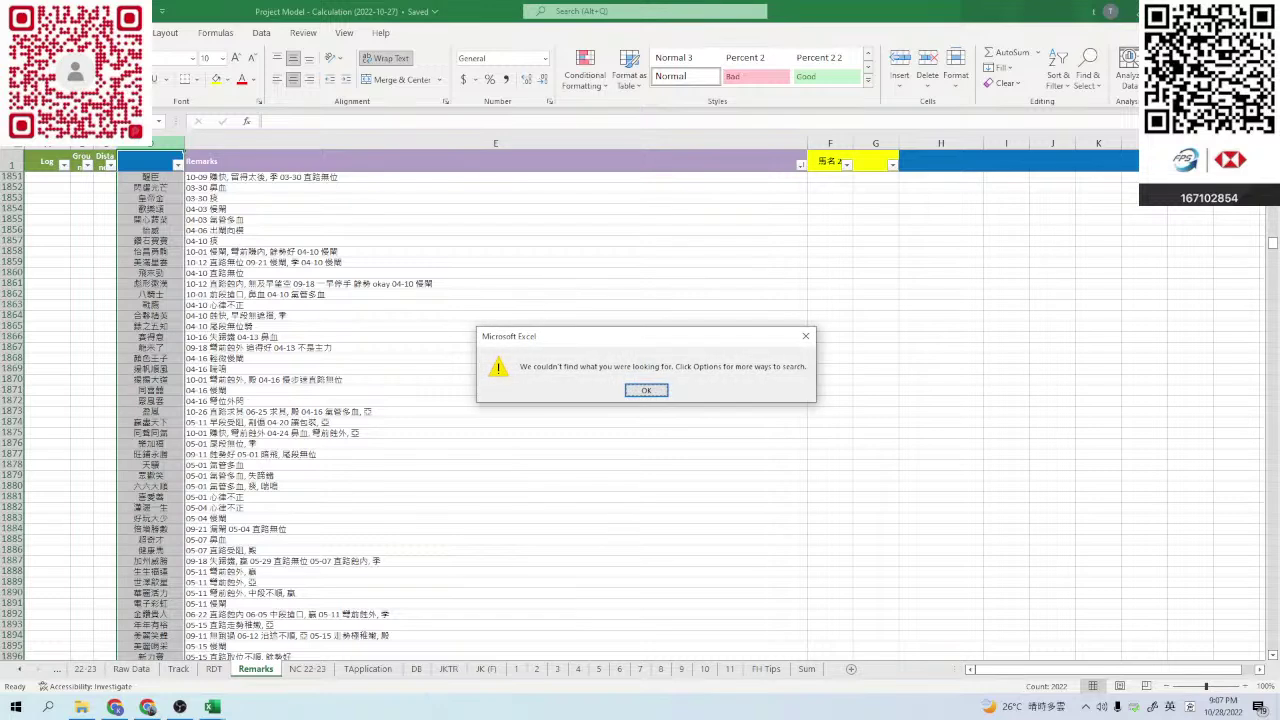
{"action": "key", "text": "Return"}
- Copy the horse name 盈嵐 from the race 9 incident report and find it in the Remarks sheet's name column
{"action": "key", "text": "alt+Tab"}
{"action": "left_click_drag", "start_coordinate": [208, 630], "coordinate": [224, 630]}
{"action": "key", "text": "ctrl+c"}
{"action": "key", "text": "alt+Tab"}
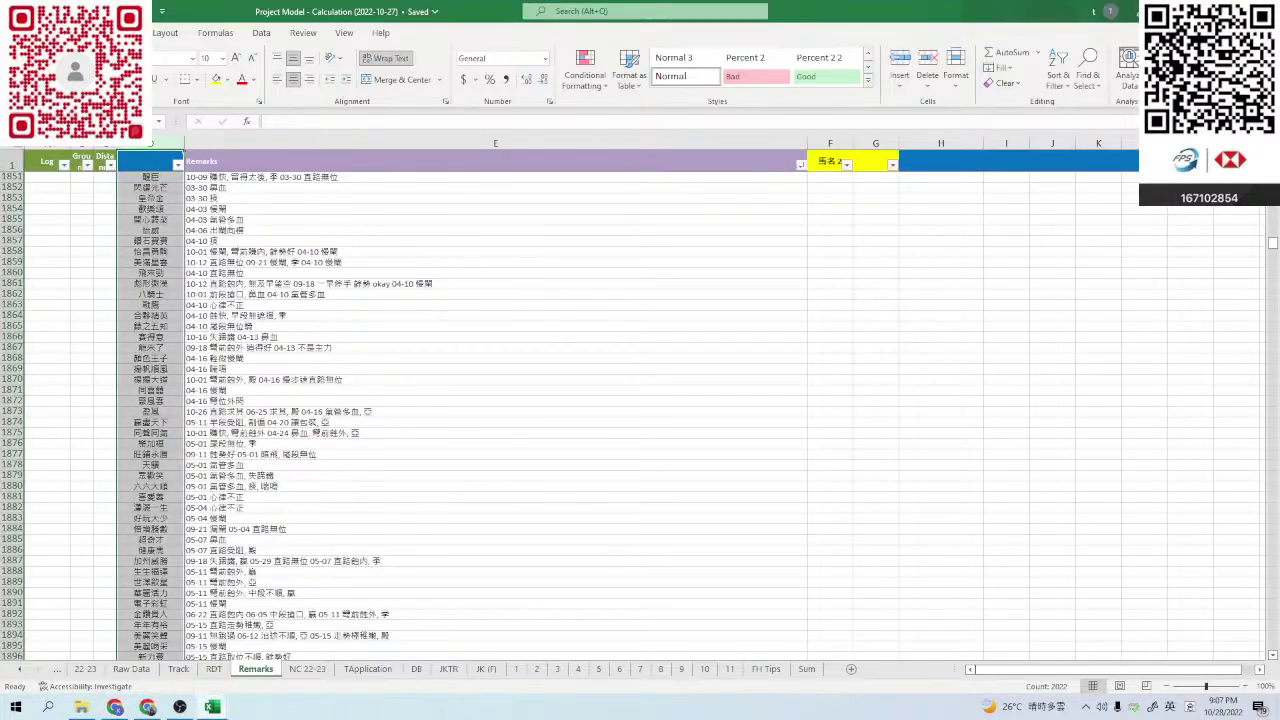
{"action": "key", "text": "ctrl+v"}
{"action": "key", "text": "Return"}
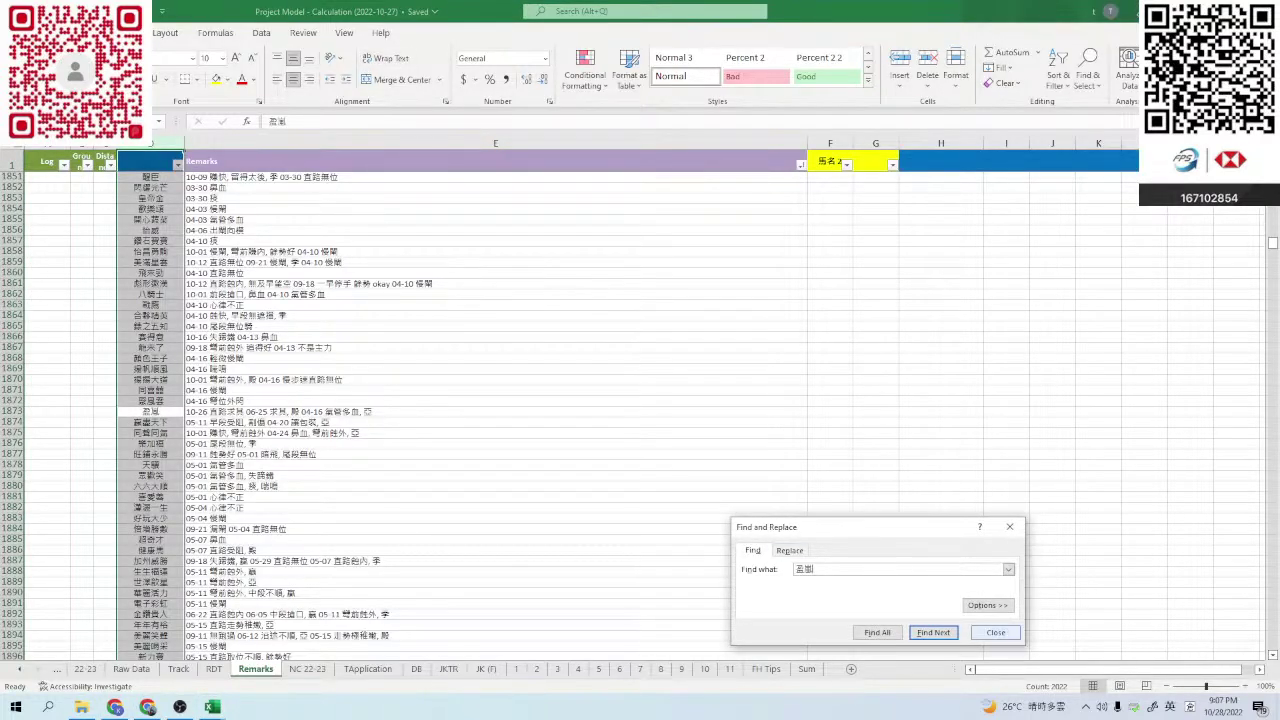
{"action": "left_click", "coordinate": [995, 632]}
- Insert "不良於行," after the 10-26 date in the remark for 盈嵐
{"action": "left_click", "coordinate": [495, 411]}
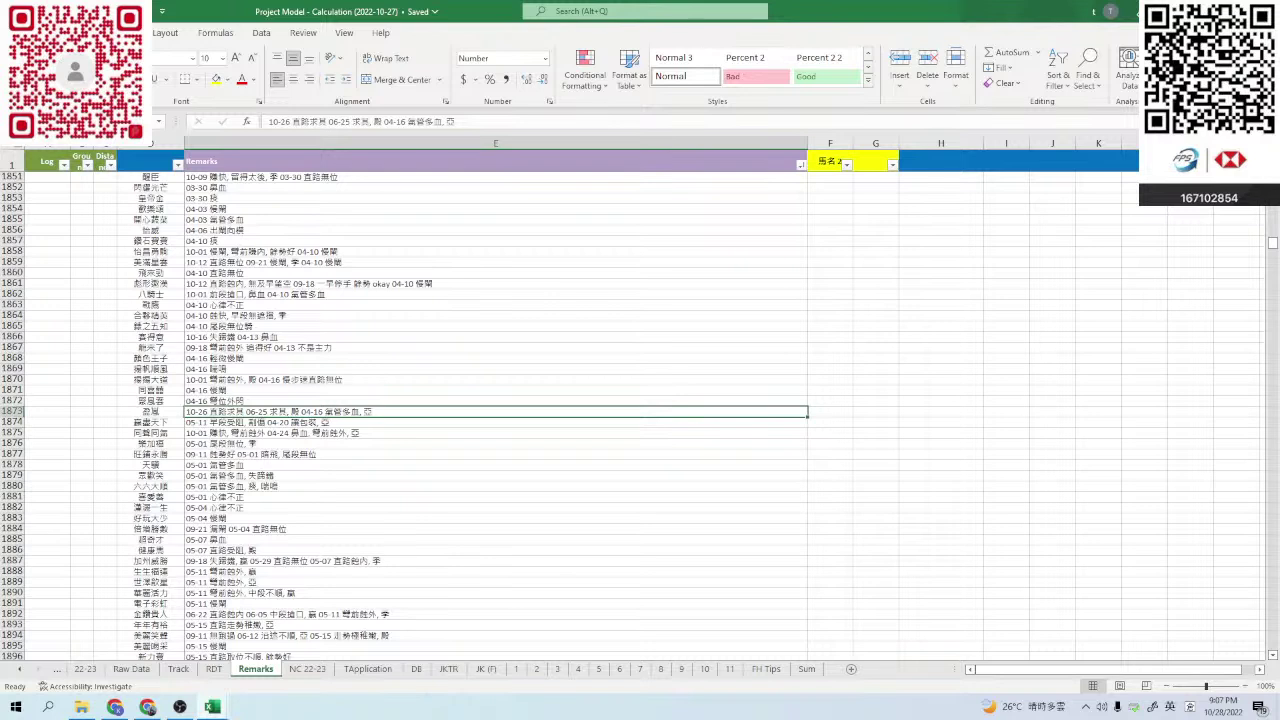
{"action": "key", "text": "F2"}
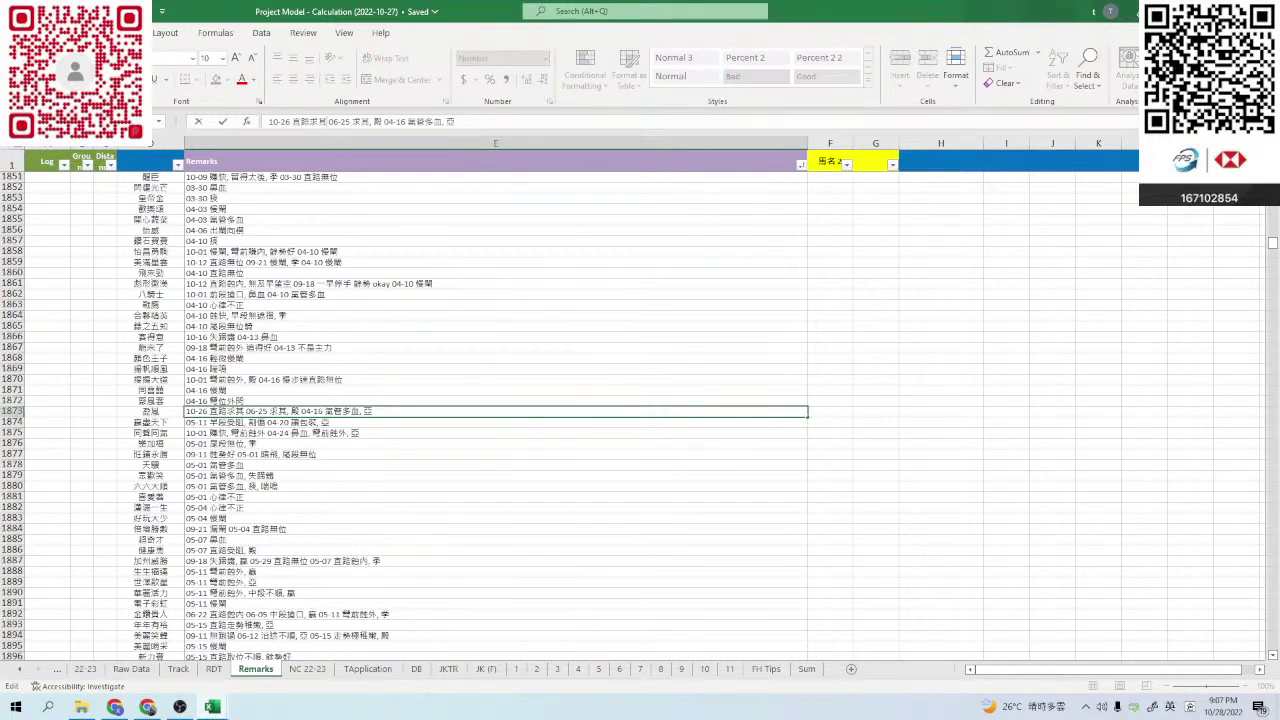
{"action": "key", "text": "shift"}
{"action": "type", "text": "不良卜尸人卜"}
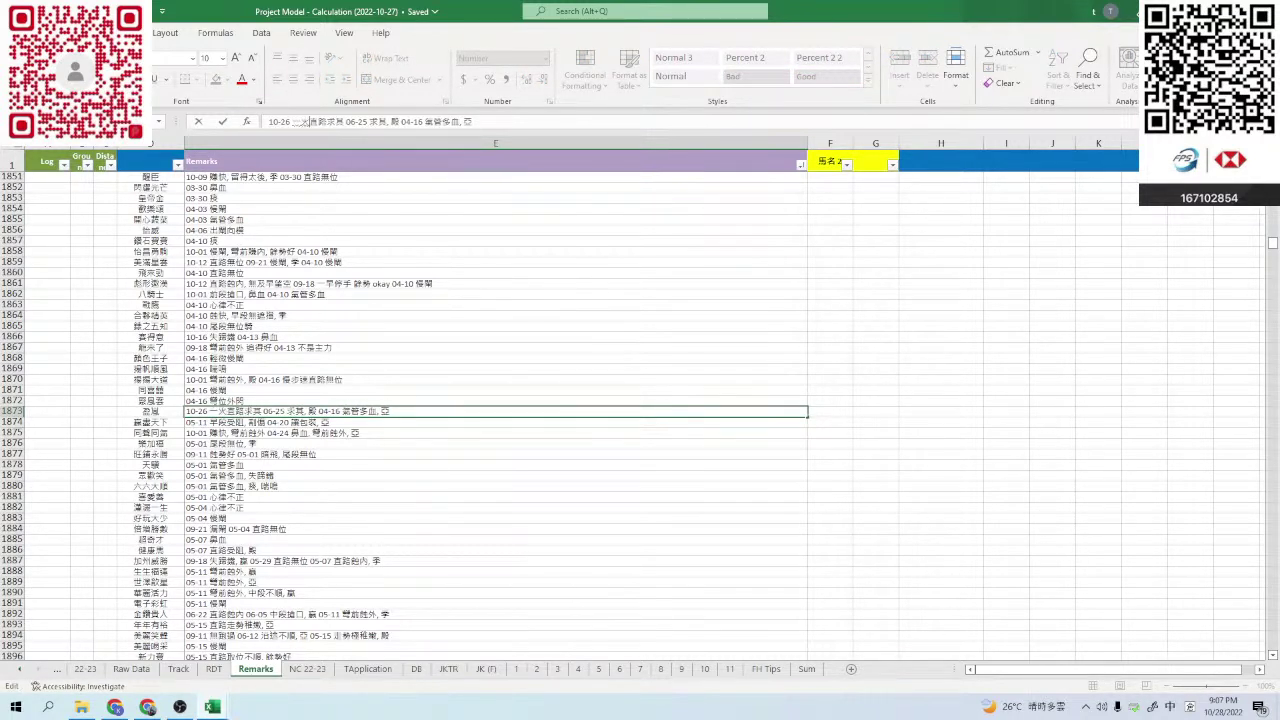
{"action": "type", "text": "於行,"}
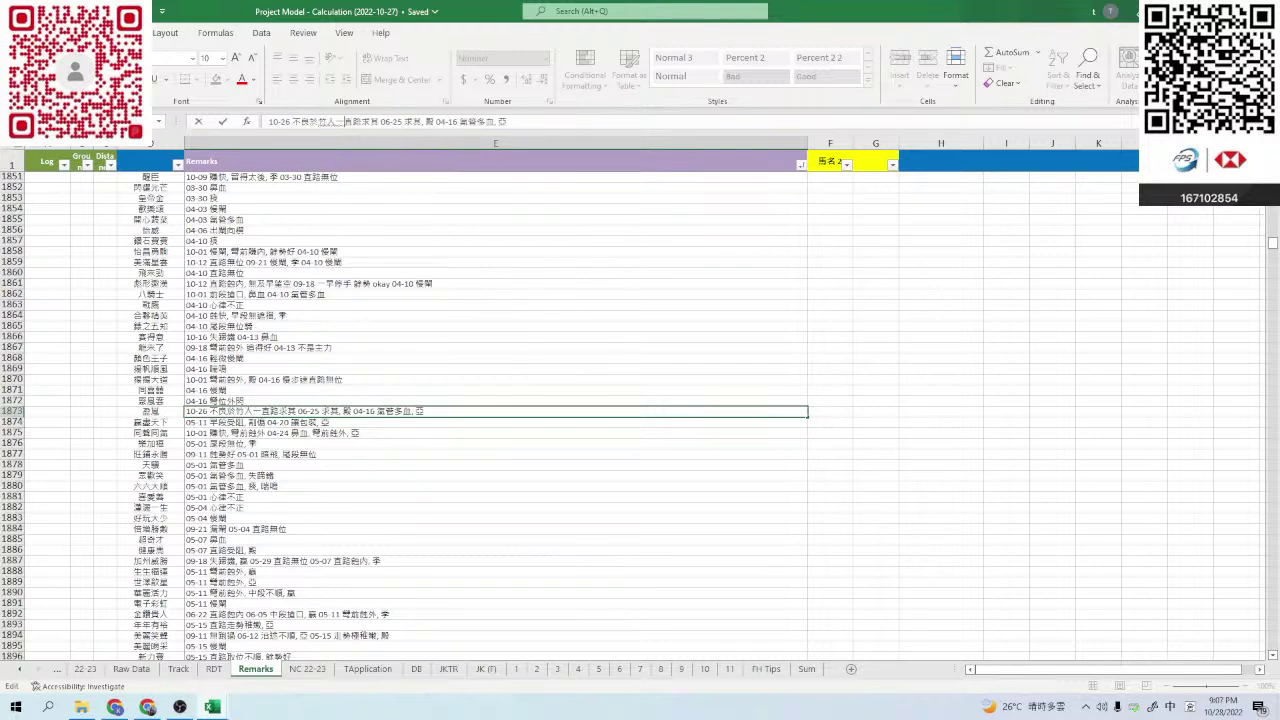
{"action": "key", "text": "Return"}
- Return to the Jockey Club page in the browser and view the 30 October race card (排位表) for race 6
{"action": "key", "text": "alt+Tab"}
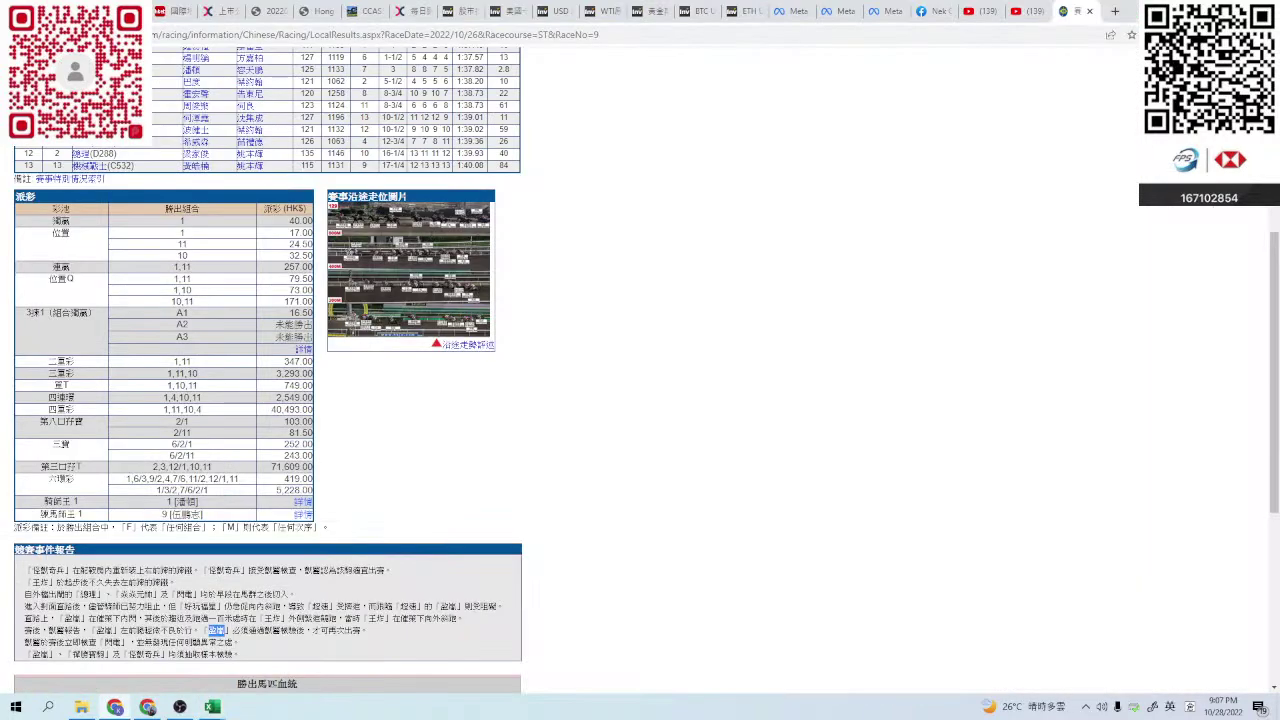
{"action": "scroll", "coordinate": [640, 370], "scroll_direction": "up", "scroll_amount": 4}
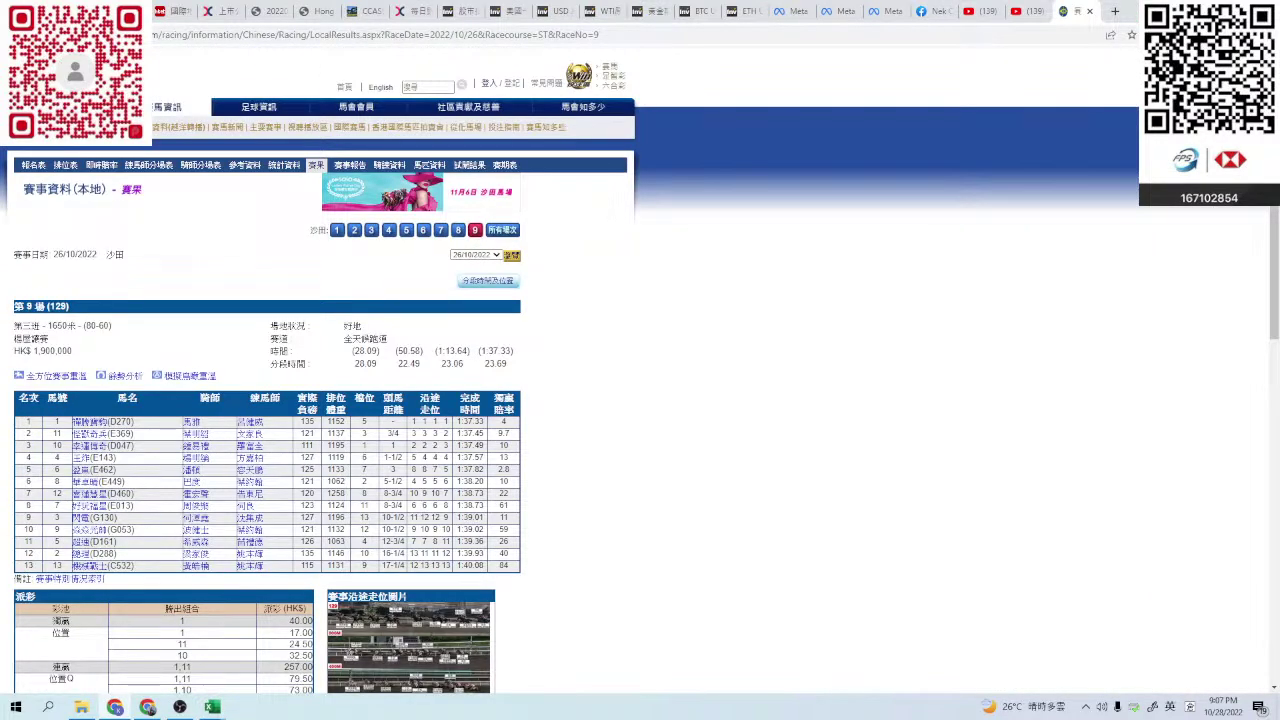
{"action": "left_click", "coordinate": [65, 165]}
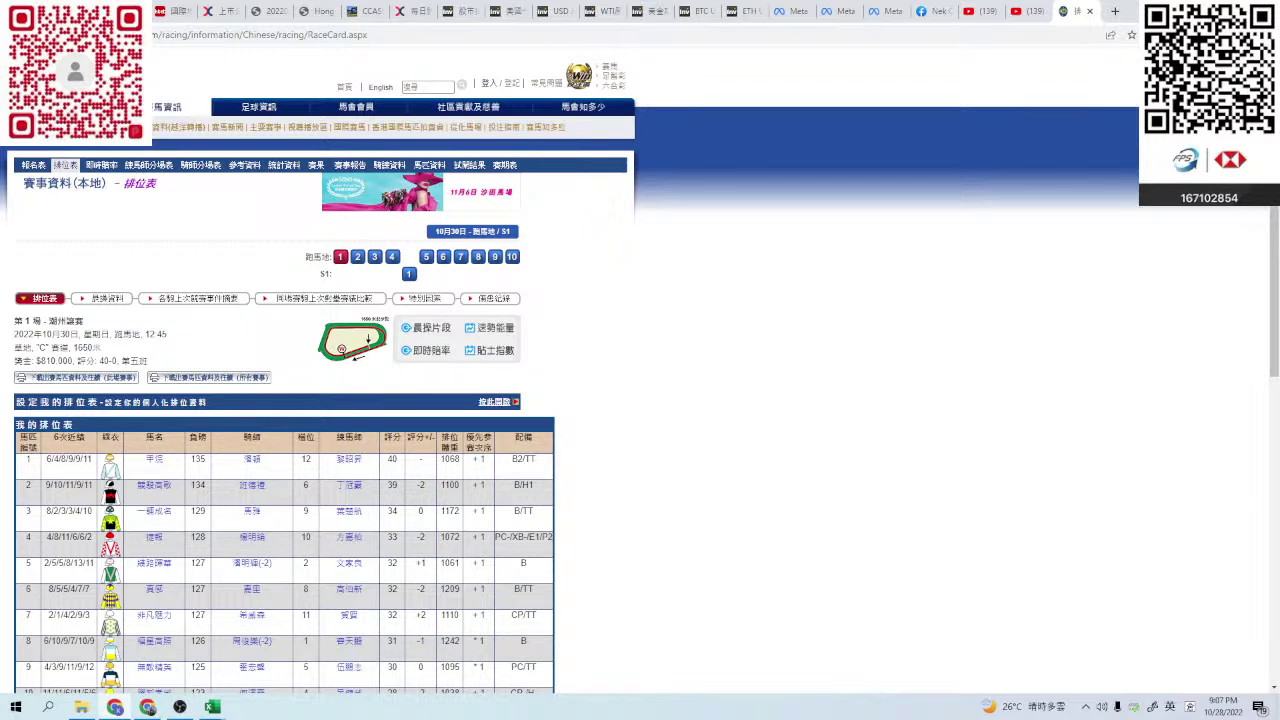
{"action": "left_click", "coordinate": [443, 256]}
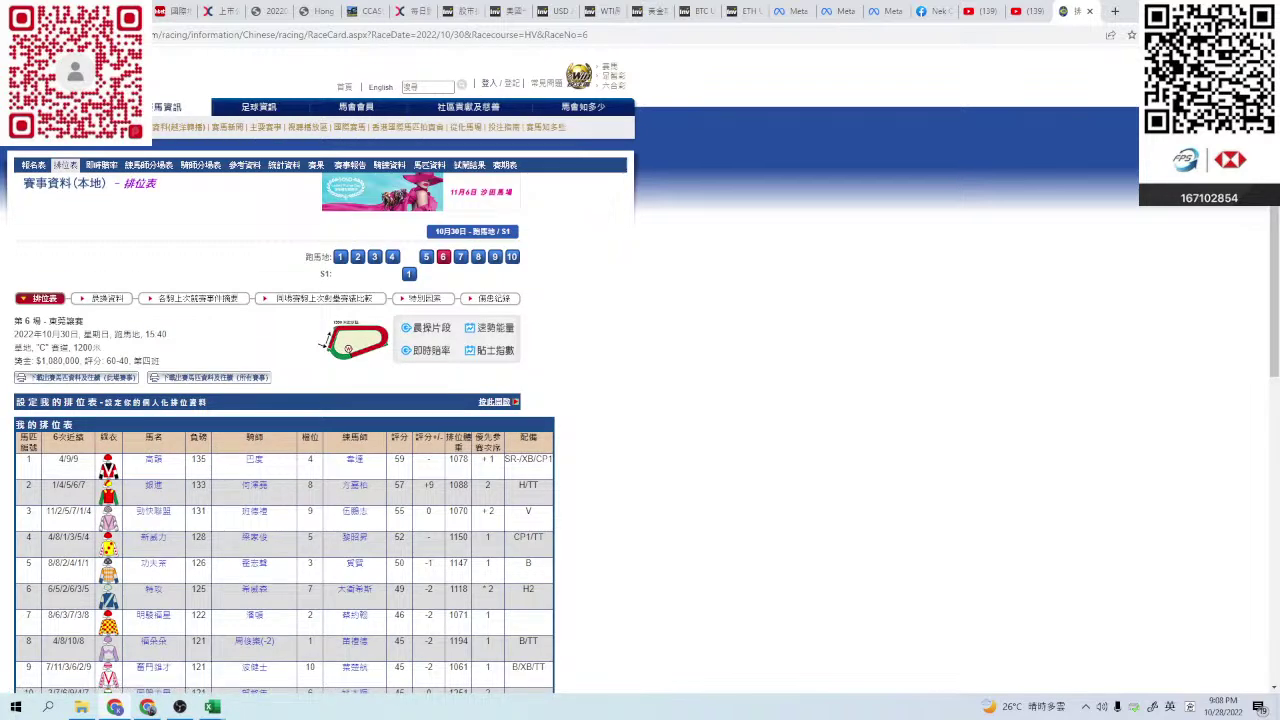
{"action": "scroll", "coordinate": [640, 400], "scroll_direction": "down", "scroll_amount": 2}
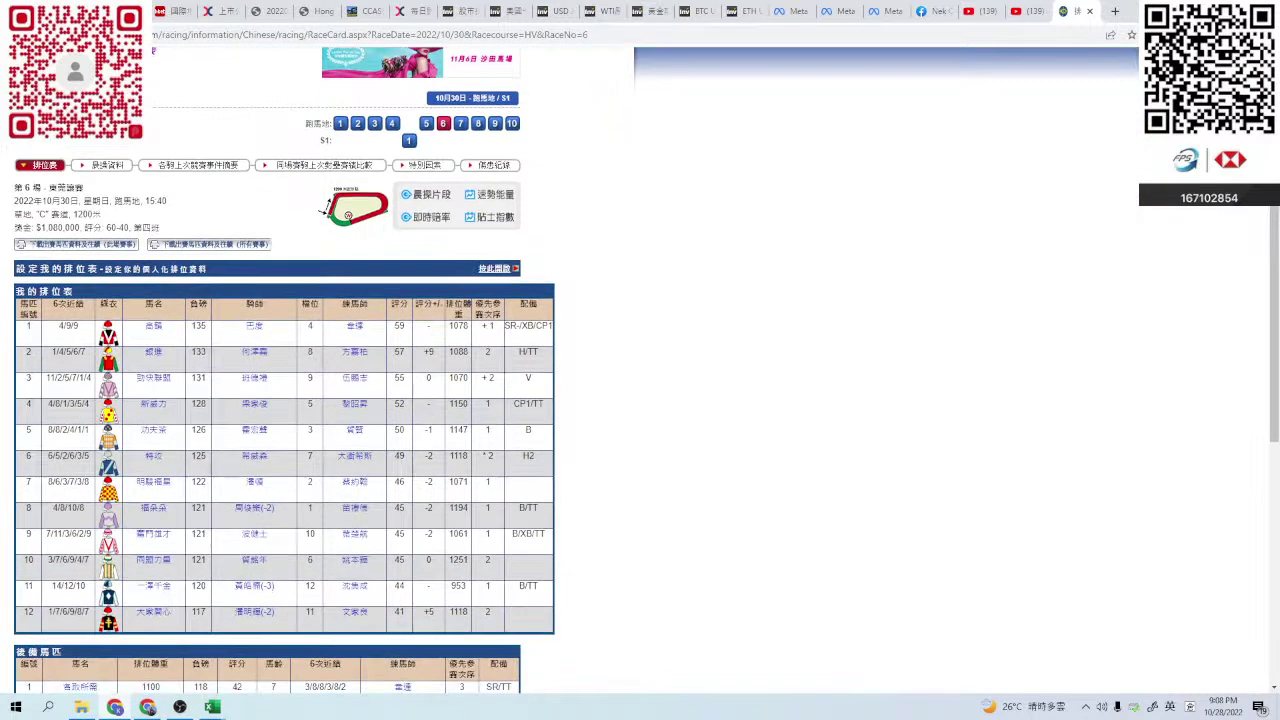
- Switch to the Project Model - Calculation workbook and open the race sheet named 6
{"action": "mouse_move", "coordinate": [212, 707]}
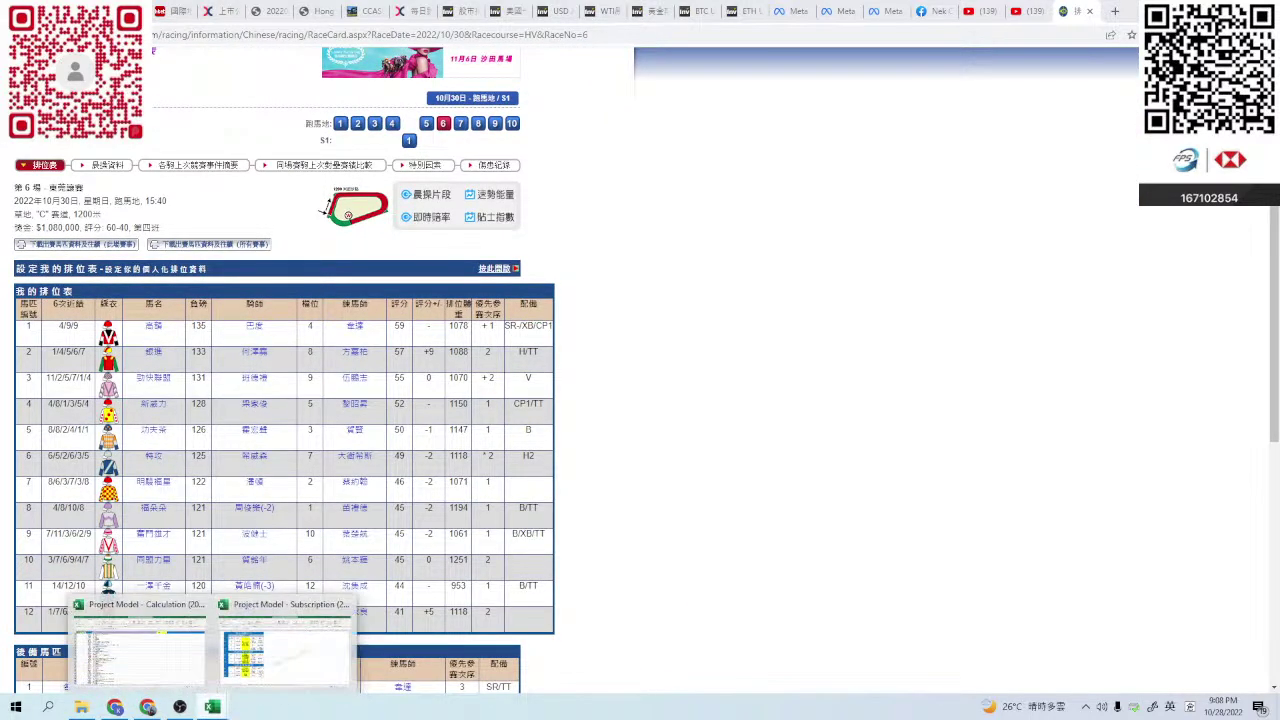
{"action": "left_click", "coordinate": [160, 650]}
{"action": "left_click", "coordinate": [619, 668]}
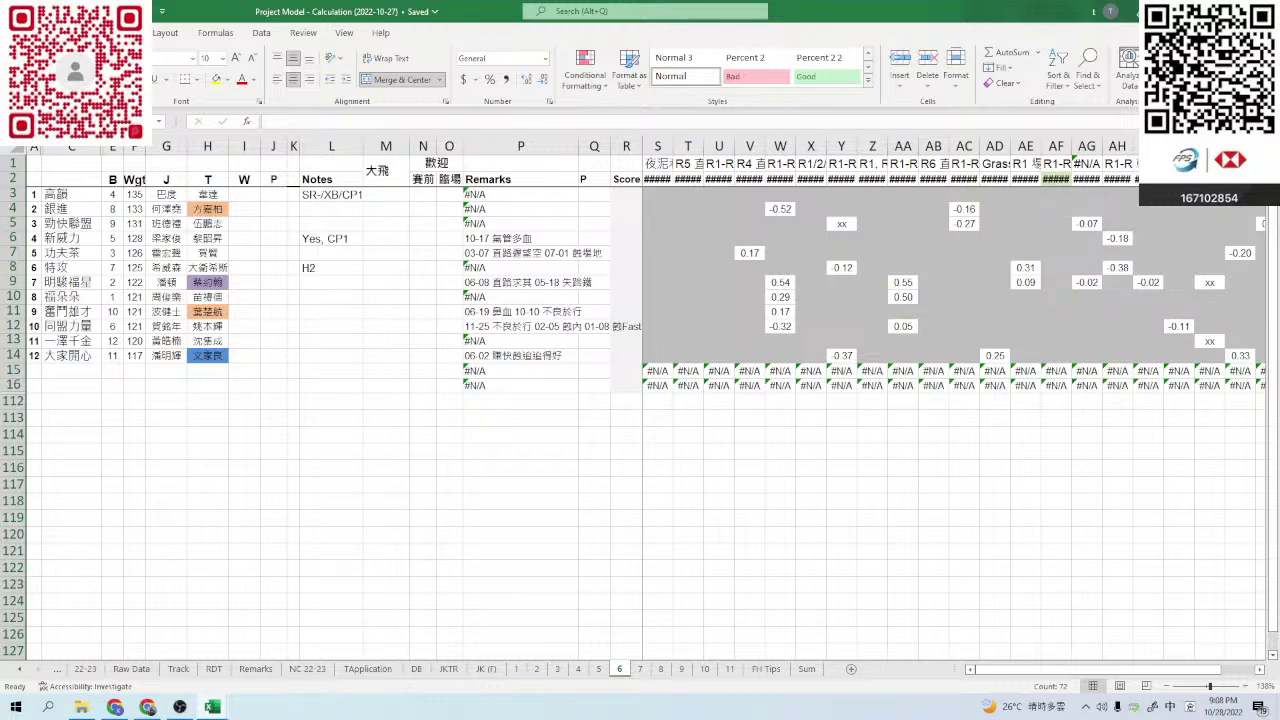
- Check the YouTube live chat and the stream's Studio analytics, then return to the calculation workbook
{"action": "left_click", "coordinate": [147, 707]}
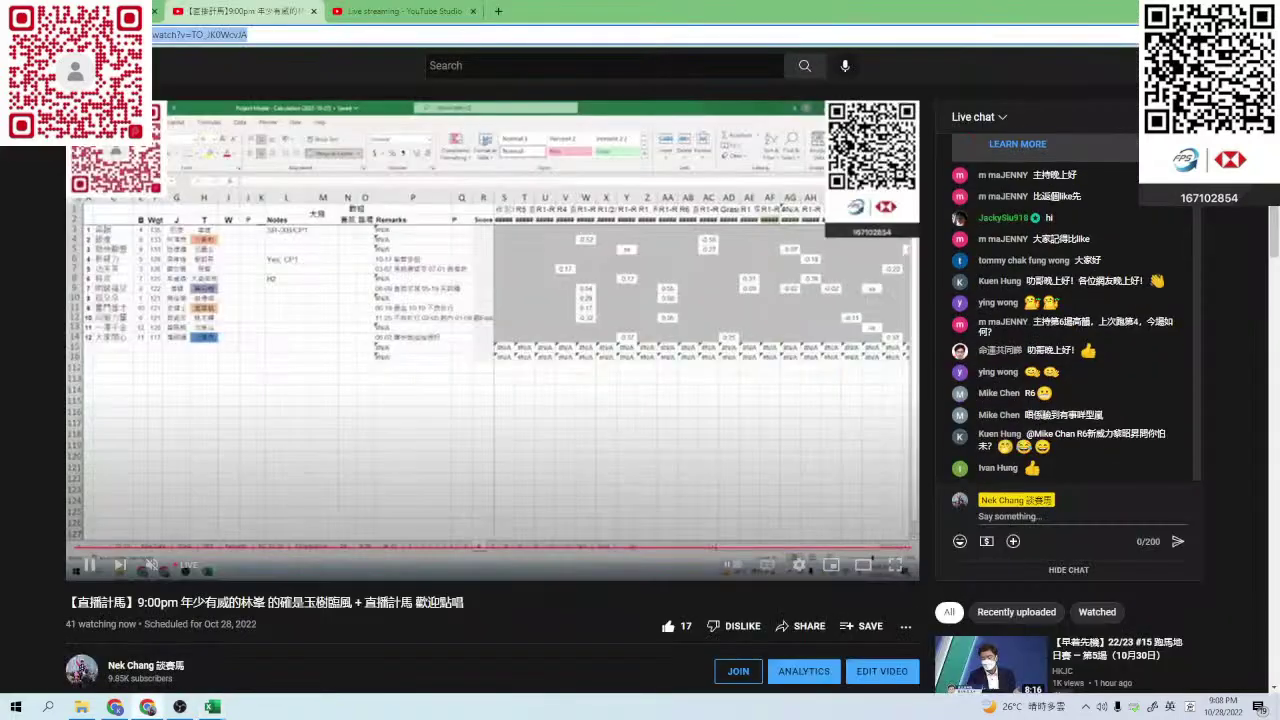
{"action": "key", "text": "ctrl+Tab"}
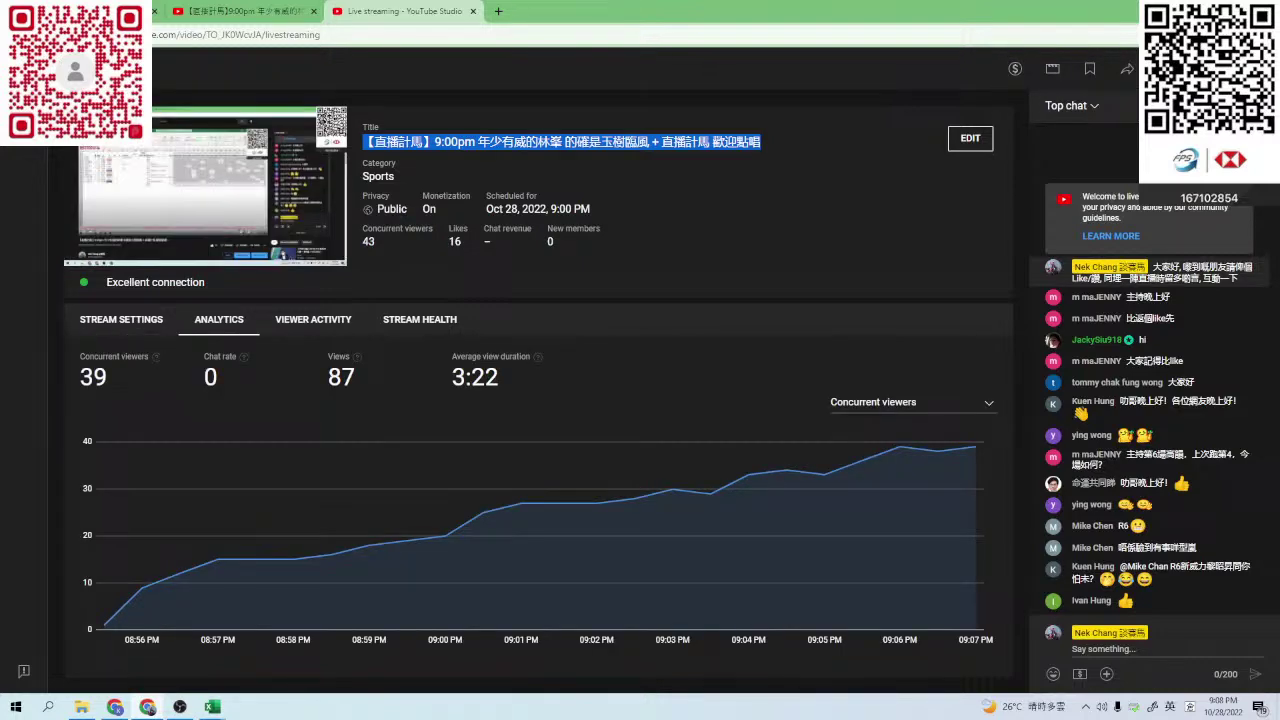
{"action": "key", "text": "alt+Tab"}
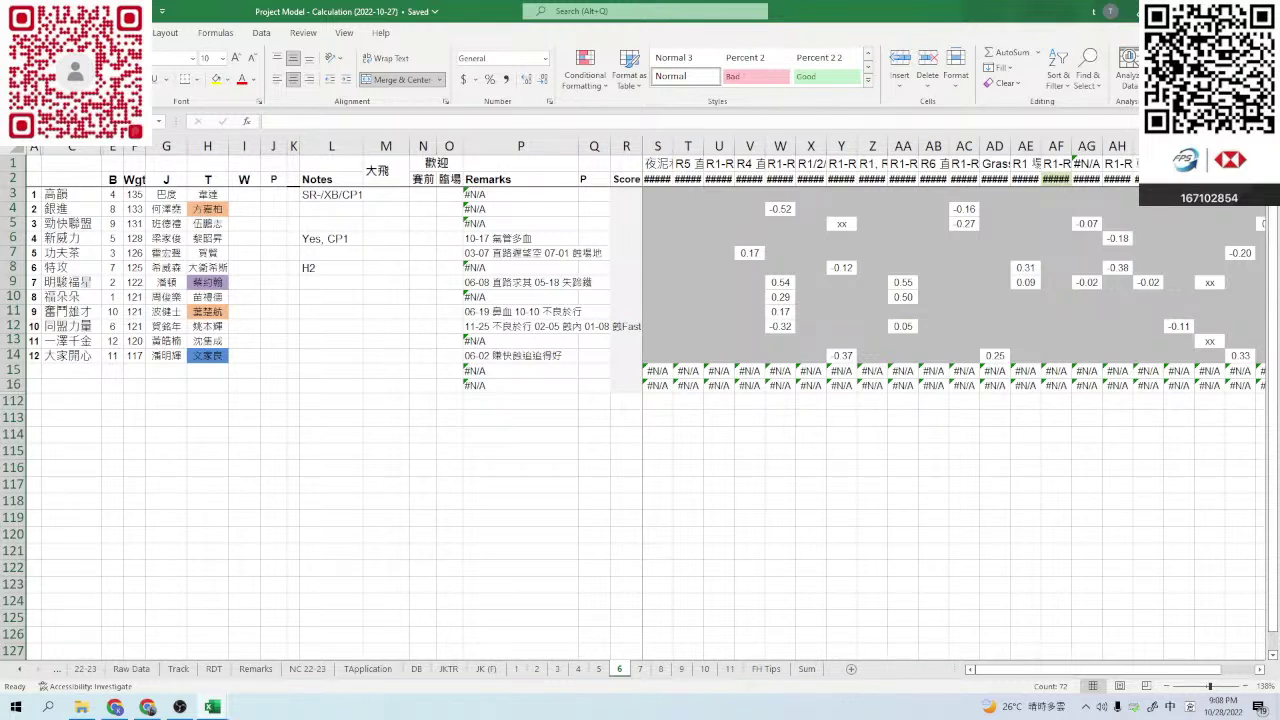
- Examine horse 1's scores across the past race columns of row 3 on the race 6 sheet
{"action": "left_click", "coordinate": [385, 282]}
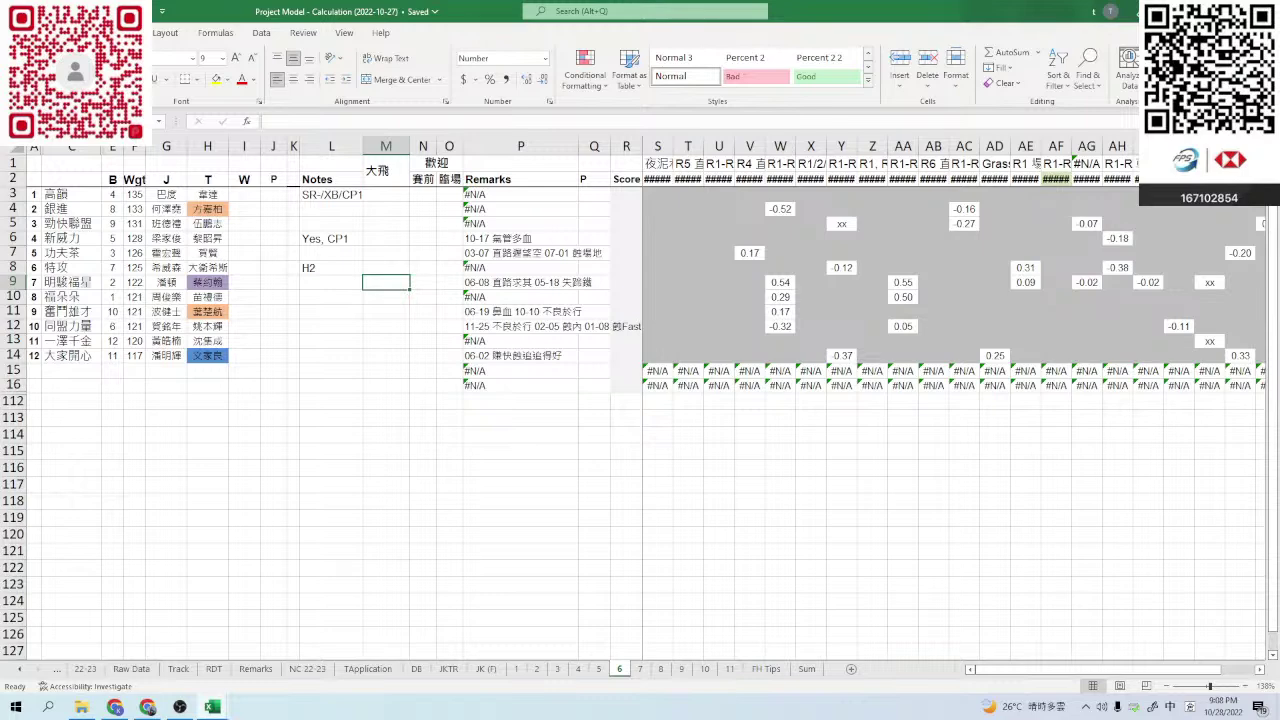
{"action": "key", "text": "Right"}
{"action": "key", "text": "Right"}
{"action": "key", "text": "Right"}
{"action": "key", "text": "Right"}
{"action": "key", "text": "Right"}
{"action": "key", "text": "Up"}
{"action": "key", "text": "Up"}
{"action": "key", "text": "Up"}
{"action": "key", "text": "Up"}
{"action": "key", "text": "Up"}
{"action": "key", "text": "Up"}
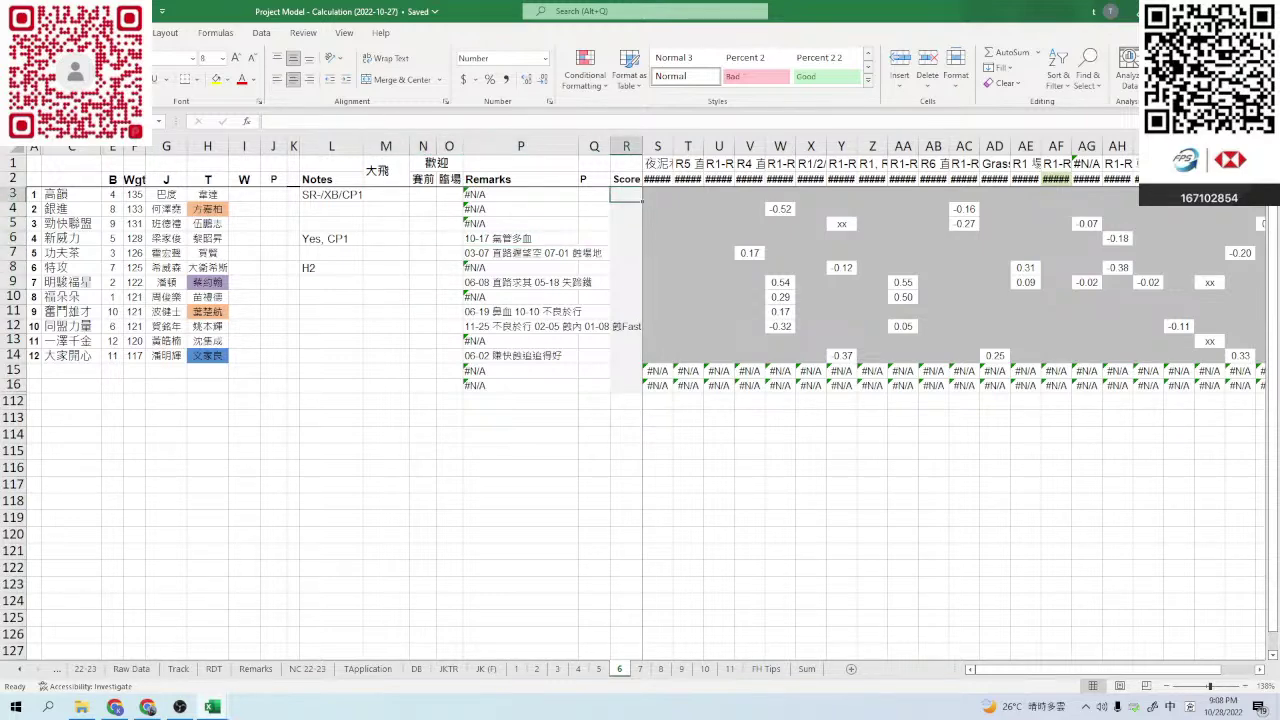
{"action": "key", "text": "Right"}
{"action": "key", "text": "Right"}
{"action": "key", "text": "Right"}
{"action": "key", "text": "Right"}
{"action": "key", "text": "Right"}
{"action": "key", "text": "Right"}
{"action": "key", "text": "Right"}
{"action": "key", "text": "Right"}
{"action": "key", "text": "Right"}
{"action": "key", "text": "Right"}
{"action": "key", "text": "Right"}
{"action": "key", "text": "Right"}
{"action": "key", "text": "Right"}
{"action": "key", "text": "Right"}
{"action": "key", "text": "Right"}
{"action": "key", "text": "Right"}
{"action": "key", "text": "Right"}
{"action": "key", "text": "Right"}
{"action": "key", "text": "Right"}
{"action": "key", "text": "Right"}
{"action": "key", "text": "Right"}
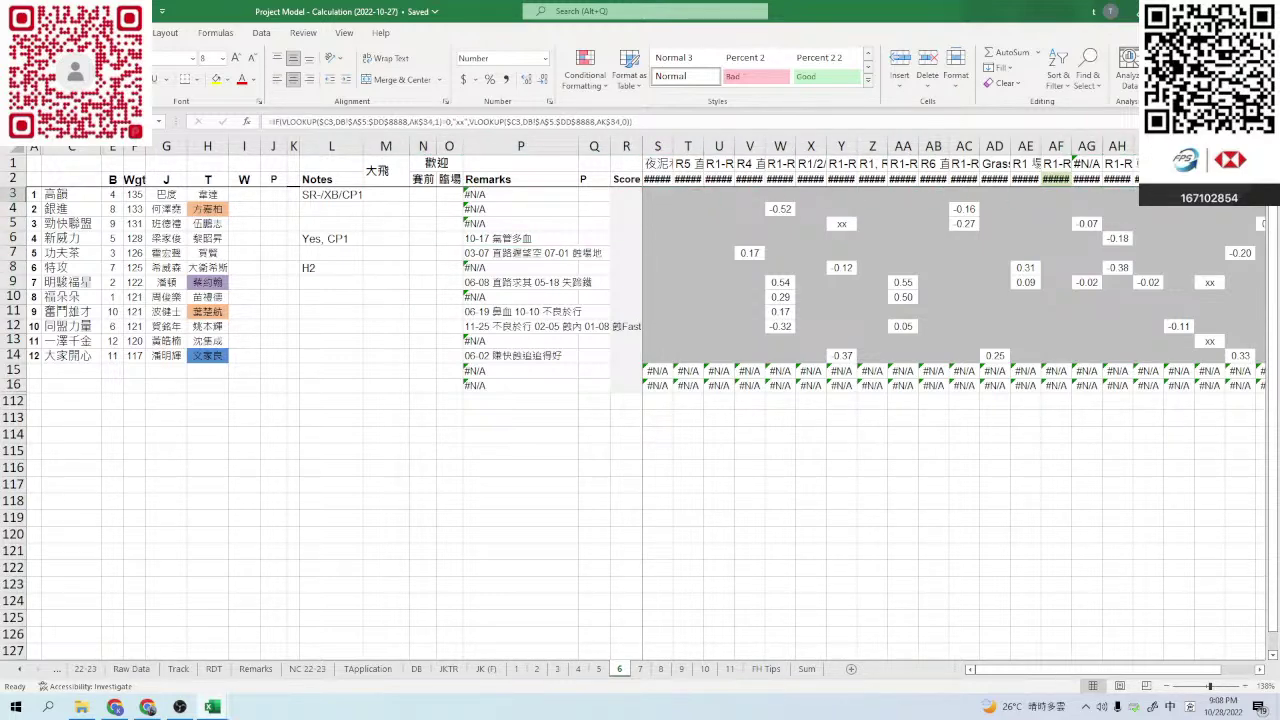
{"action": "key", "text": "Right"}
{"action": "key", "text": "Right"}
{"action": "key", "text": "Right"}
{"action": "key", "text": "Right"}
{"action": "key", "text": "Right"}
{"action": "key", "text": "Right"}
{"action": "key", "text": "Right"}
{"action": "key", "text": "Right"}
{"action": "key", "text": "Right"}
{"action": "key", "text": "Left"}
{"action": "key", "text": "Left"}
{"action": "key", "text": "Left"}
{"action": "key", "text": "Left"}
{"action": "key", "text": "Left"}
{"action": "key", "text": "Left"}
{"action": "key", "text": "Left"}
{"action": "key", "text": "Left"}
{"action": "key", "text": "Left"}
{"action": "key", "text": "Left"}
{"action": "key", "text": "Left"}
{"action": "key", "text": "Left"}
{"action": "key", "text": "Left"}
{"action": "key", "text": "Left"}
{"action": "key", "text": "Left"}
{"action": "key", "text": "Left"}
{"action": "key", "text": "Left"}
{"action": "key", "text": "Left"}
{"action": "key", "text": "Left"}
{"action": "key", "text": "Left"}
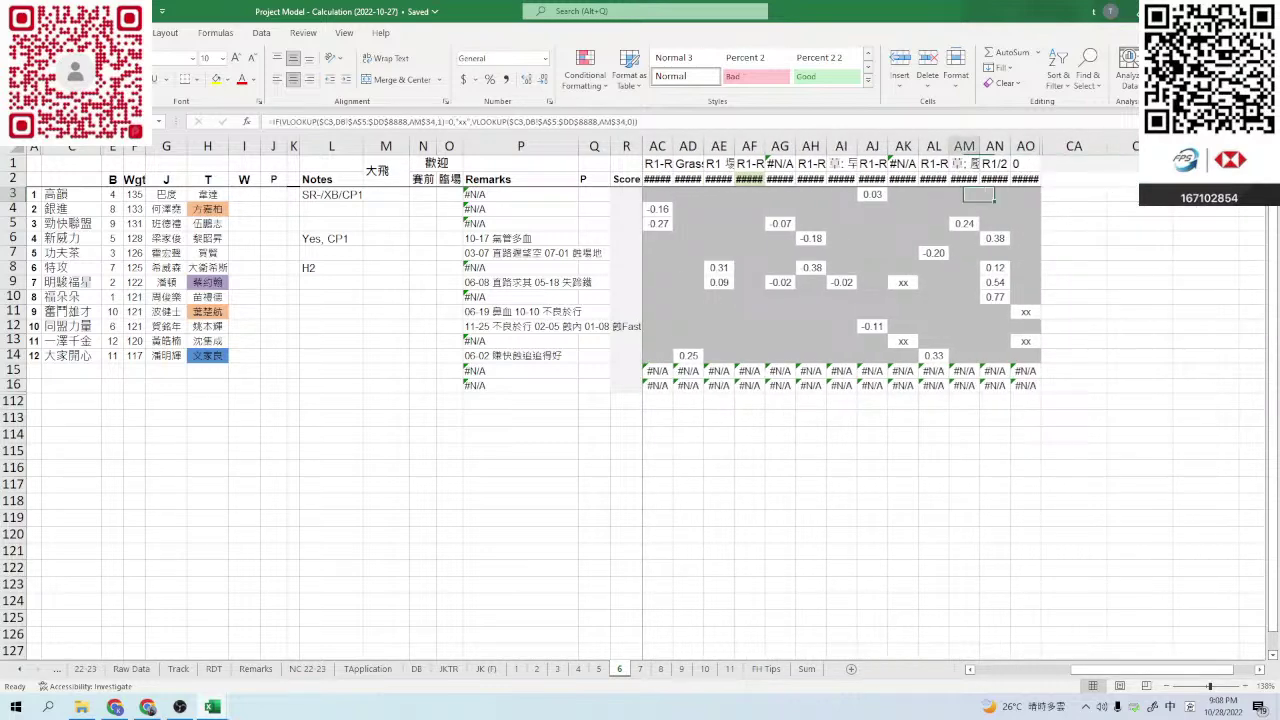
{"action": "key", "text": "Left"}
{"action": "key", "text": "Left"}
{"action": "key", "text": "Left"}
{"action": "key", "text": "Left"}
{"action": "key", "text": "Left"}
{"action": "key", "text": "Left"}
{"action": "key", "text": "Left"}
{"action": "key", "text": "Left"}
{"action": "key", "text": "Left"}
{"action": "key", "text": "Left"}
{"action": "key", "text": "Left"}
{"action": "key", "text": "Left"}
{"action": "key", "text": "Left"}
{"action": "key", "text": "Left"}
{"action": "key", "text": "Left"}
{"action": "key", "text": "Left"}
{"action": "key", "text": "Right"}
{"action": "key", "text": "Right"}
{"action": "key", "text": "Right"}
{"action": "key", "text": "Right"}
{"action": "key", "text": "Right"}
{"action": "key", "text": "Right"}
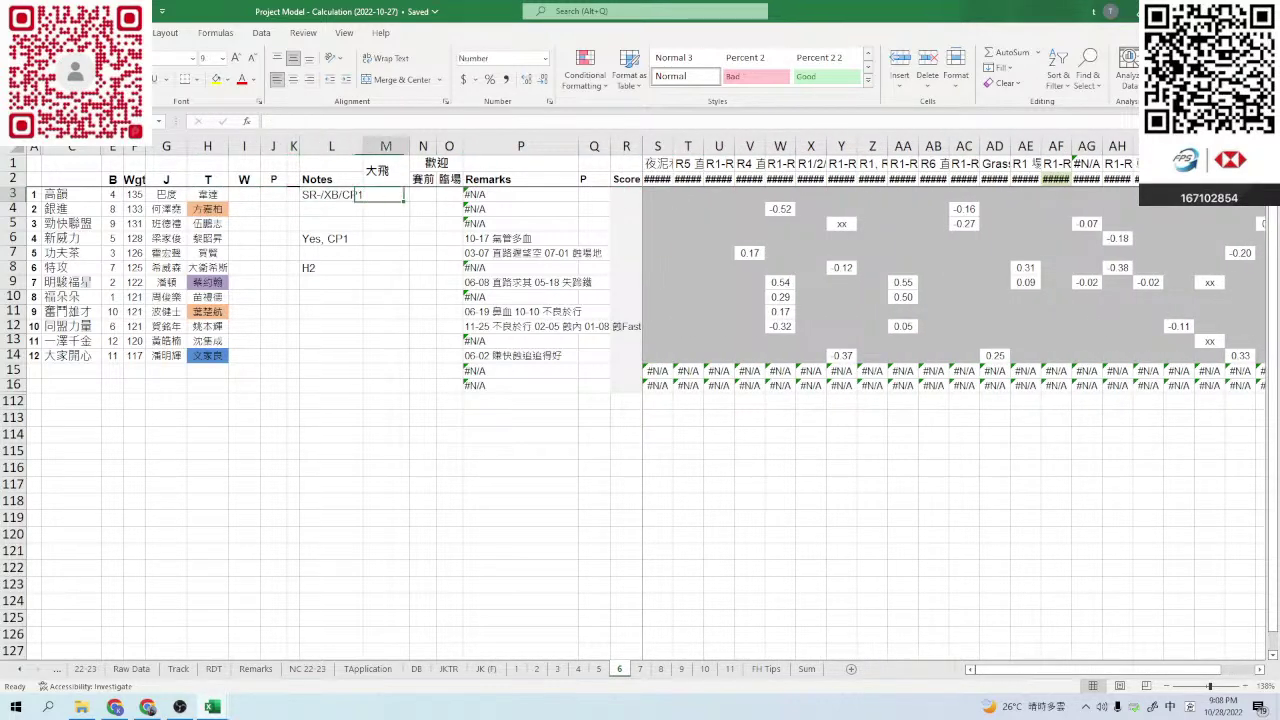
{"action": "key", "text": "Right"}
{"action": "key", "text": "Right"}
{"action": "key", "text": "Right"}
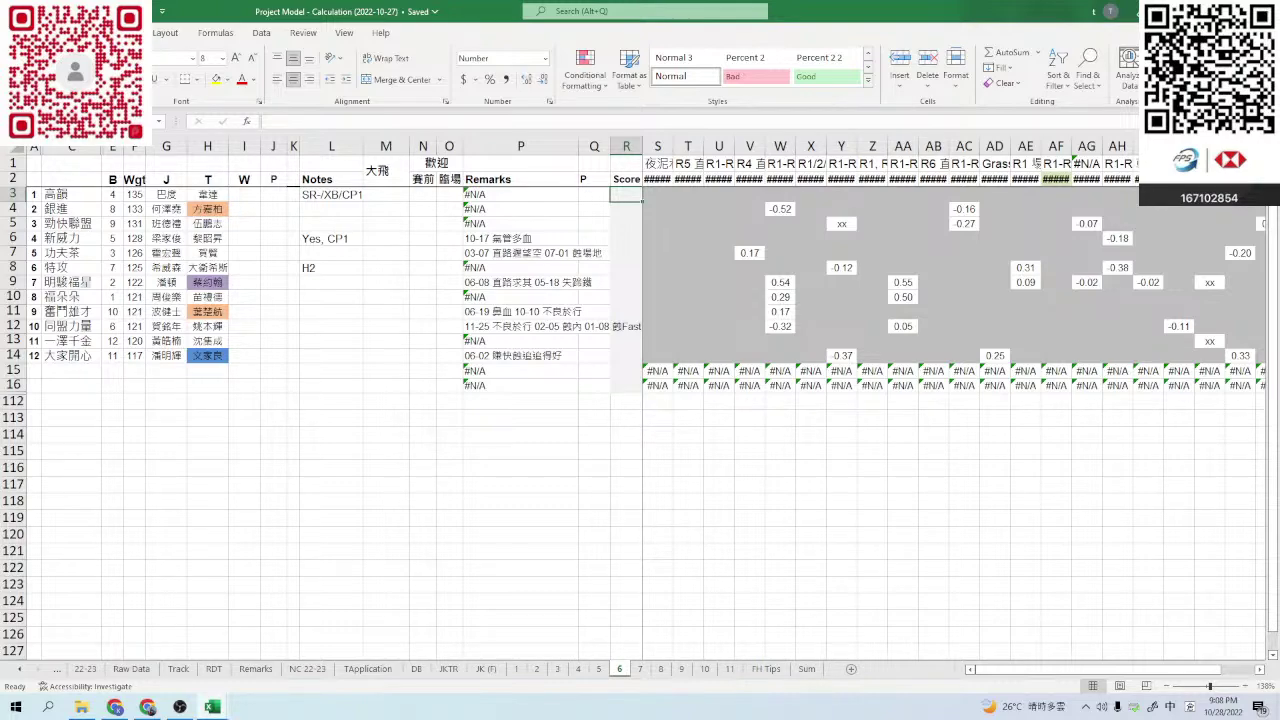
- Switch to the race 6 card in the browser and check horse 1's (高韻) profile and past race record
{"action": "left_click", "coordinate": [147, 707]}
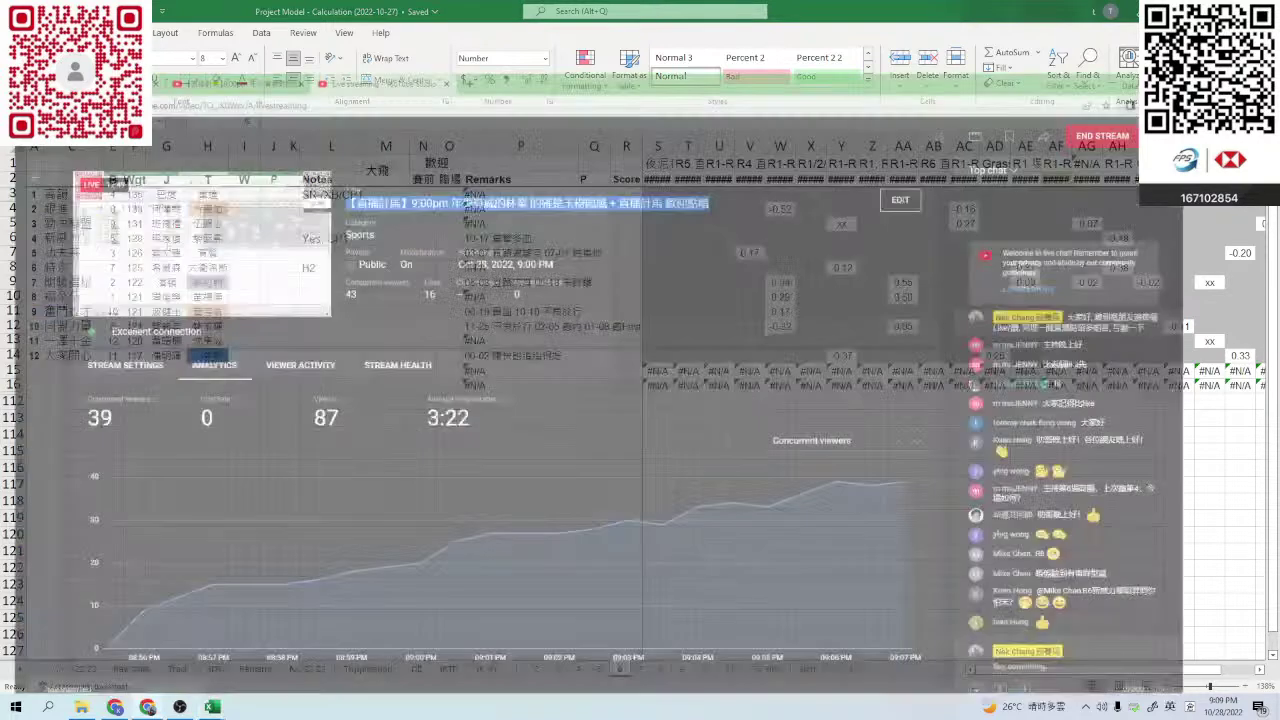
{"action": "left_click", "coordinate": [147, 707]}
{"action": "key", "text": "alt+Tab"}
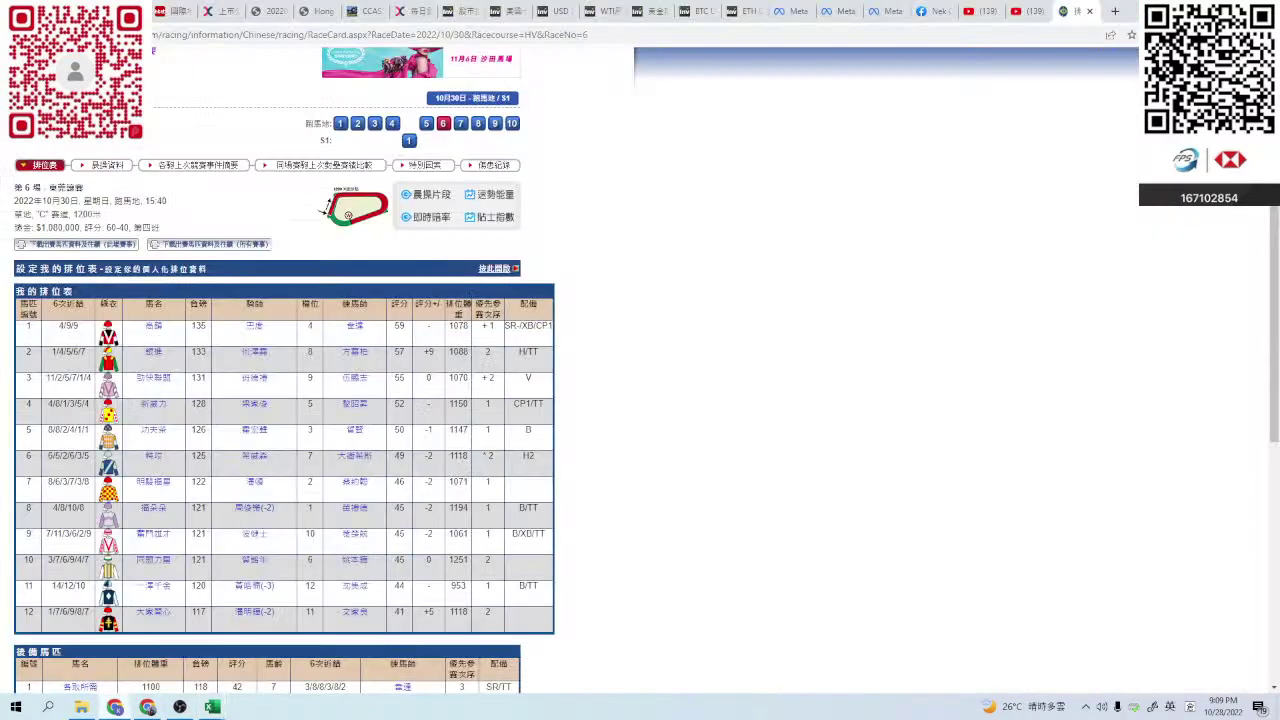
{"action": "left_click", "coordinate": [153, 326]}
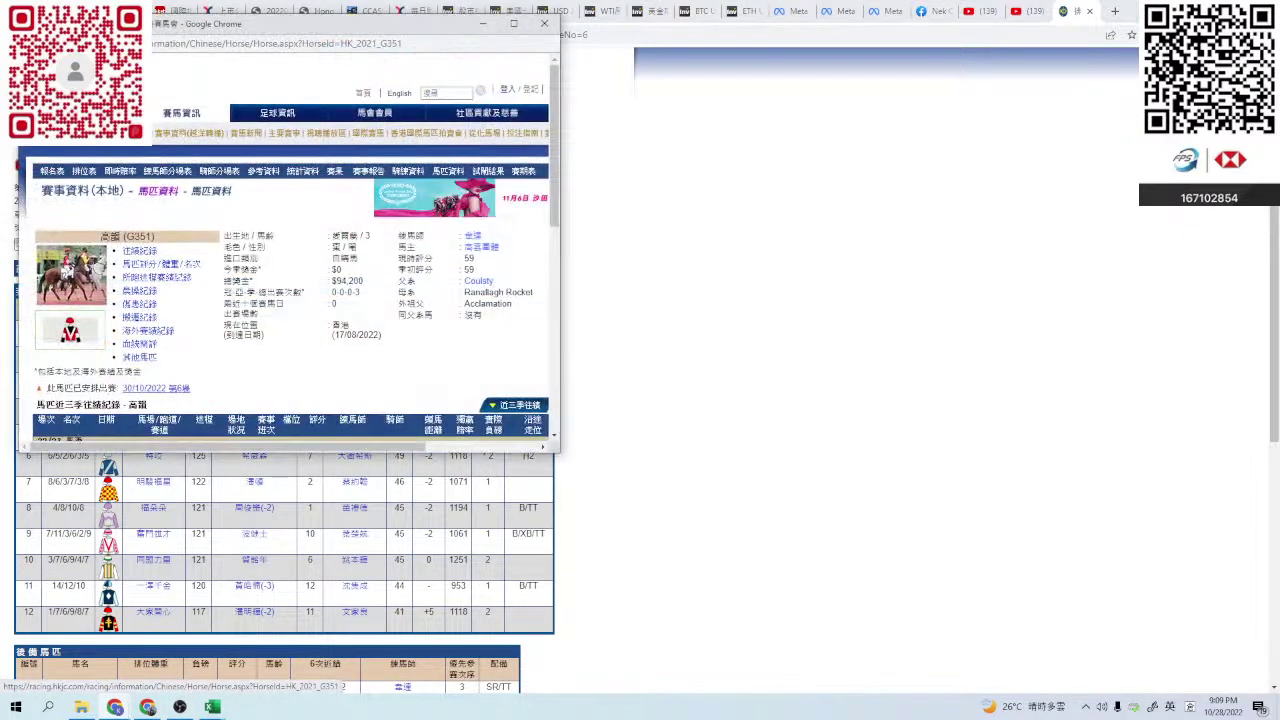
{"action": "left_click", "coordinate": [513, 23]}
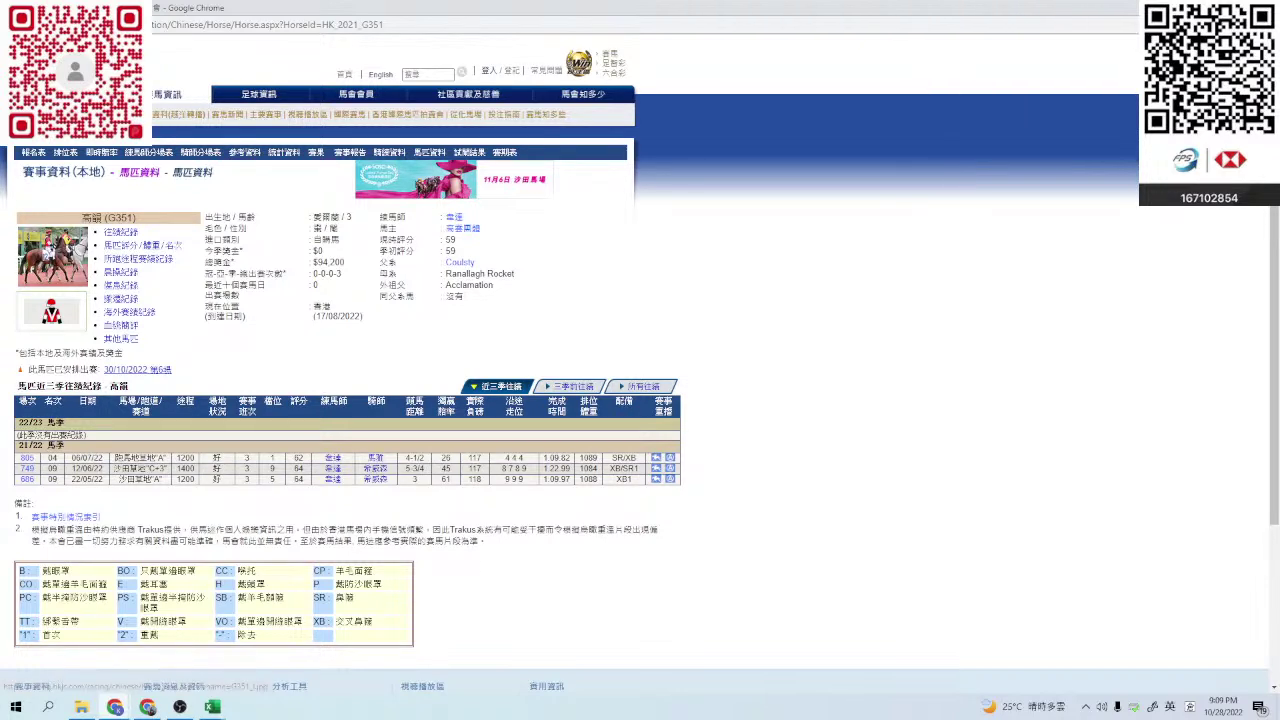
{"action": "left_click_drag", "start_coordinate": [82, 217], "coordinate": [103, 217]}
{"action": "key", "text": "ctrl+w"}
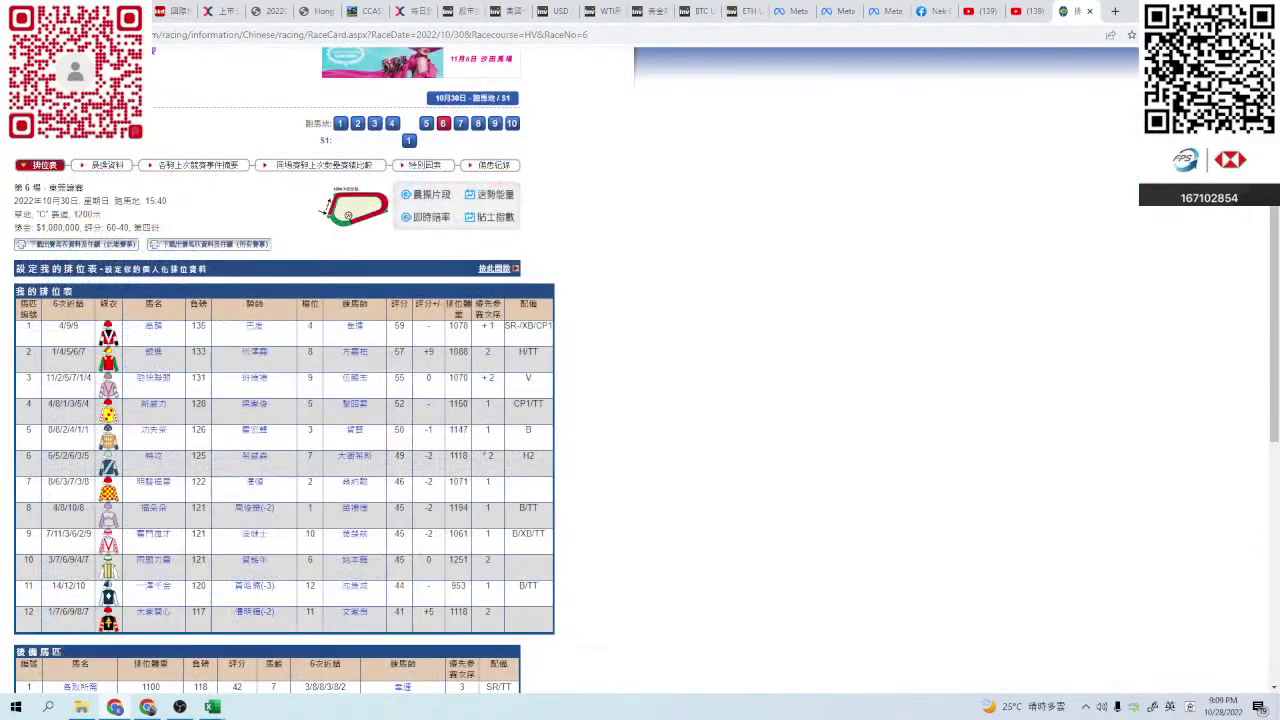
- Reopen horse 1's profile, review its 06/07/2022 race 805 result and running-position photos, and return to the workbook
{"action": "key", "text": "alt+Tab"}
{"action": "key", "text": "alt+Tab"}
{"action": "left_click", "coordinate": [154, 326]}
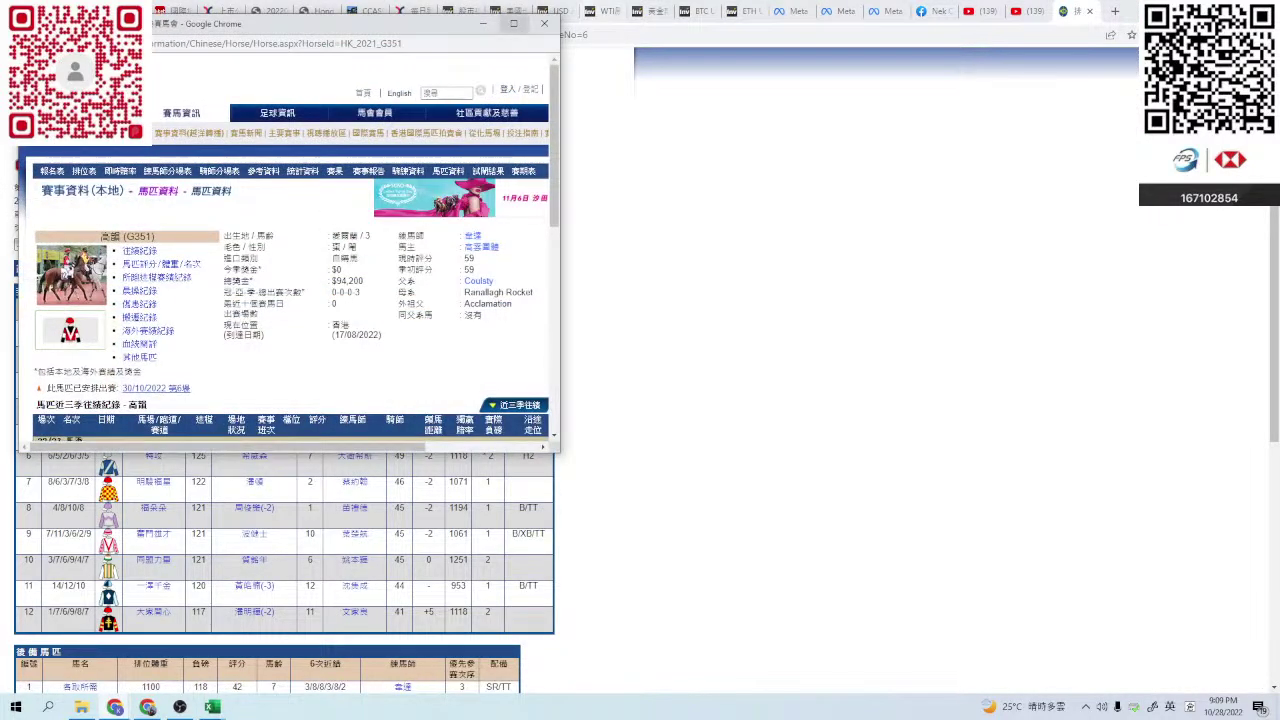
{"action": "left_click", "coordinate": [511, 14]}
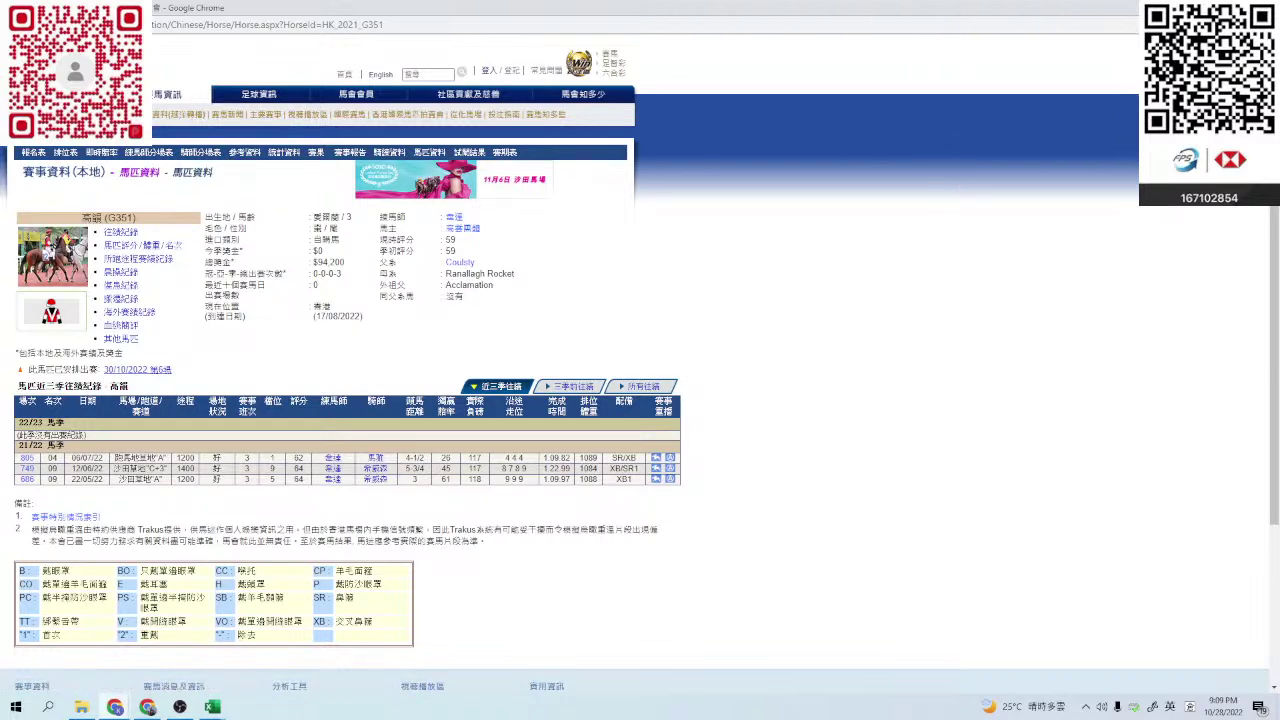
{"action": "left_click", "coordinate": [27, 457]}
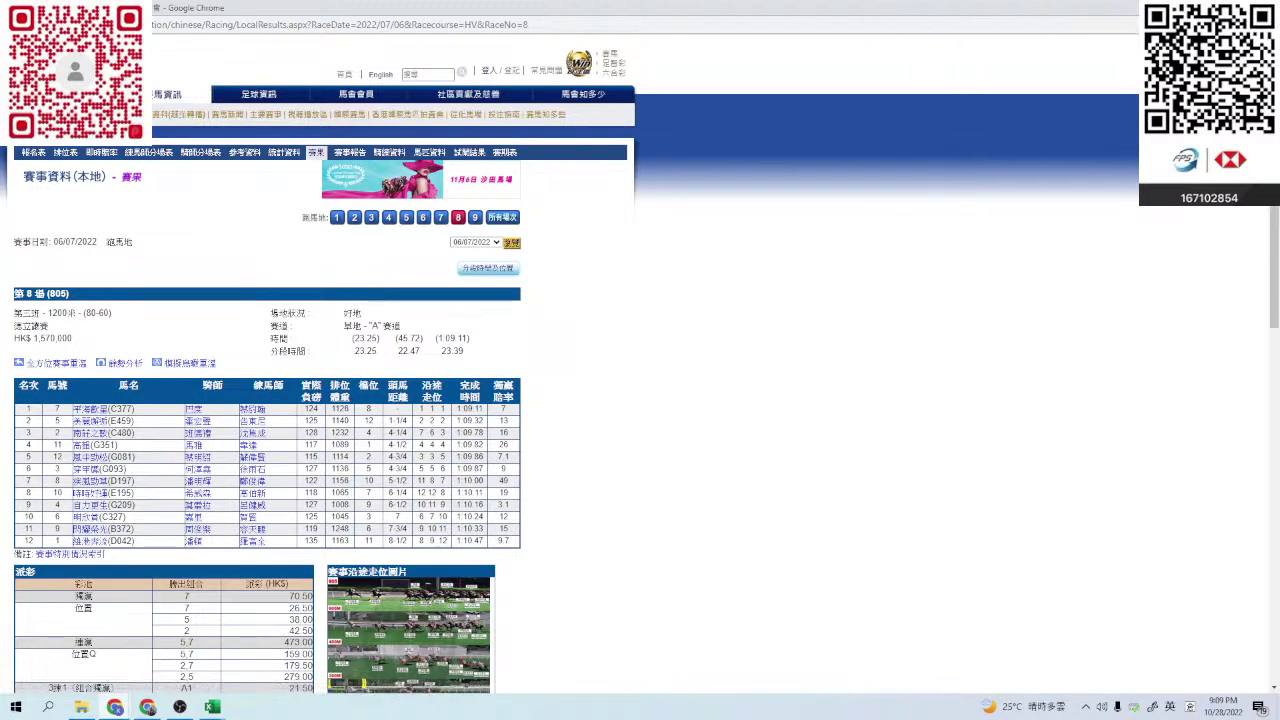
{"action": "left_click", "coordinate": [408, 634]}
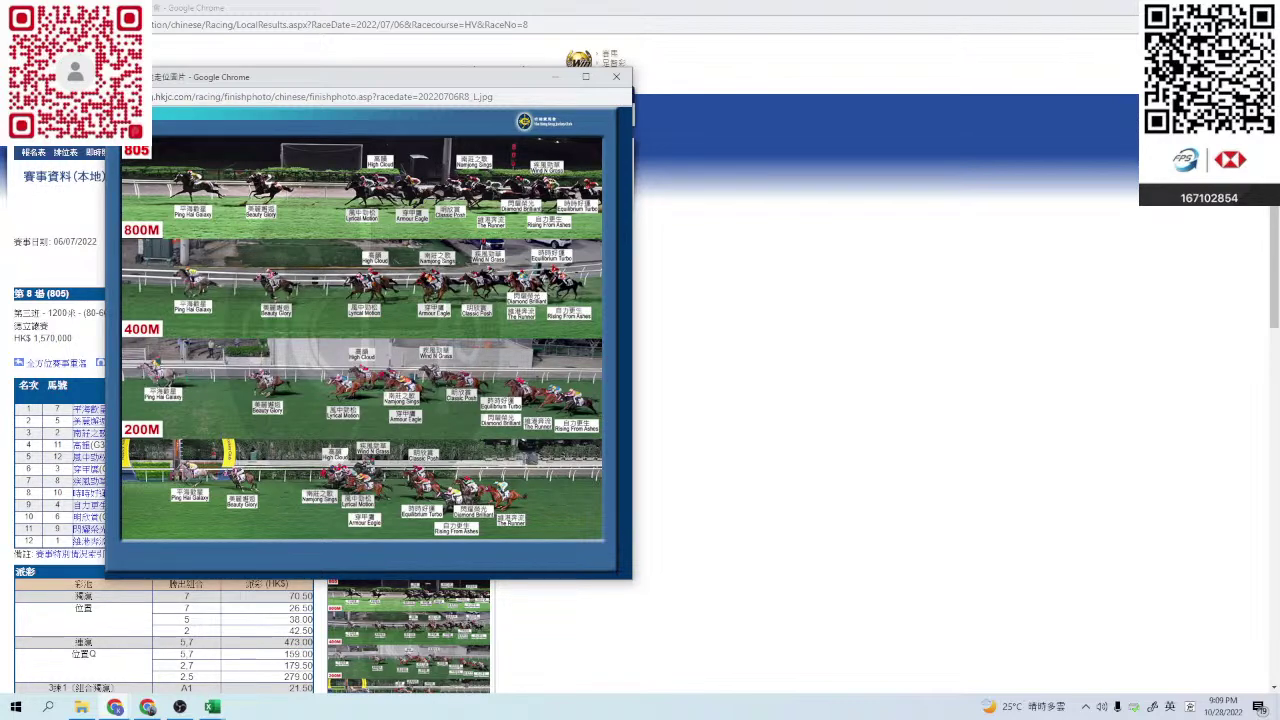
{"action": "left_click", "coordinate": [616, 76]}
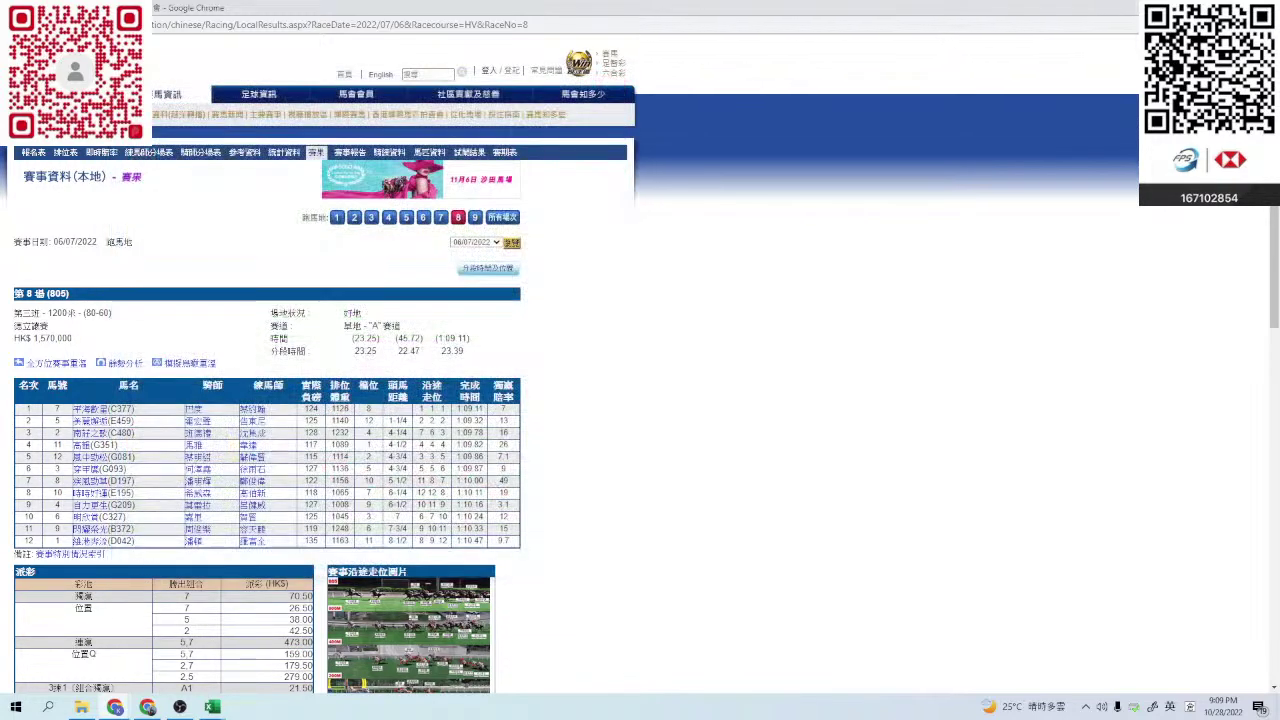
{"action": "right_click", "coordinate": [703, 289]}
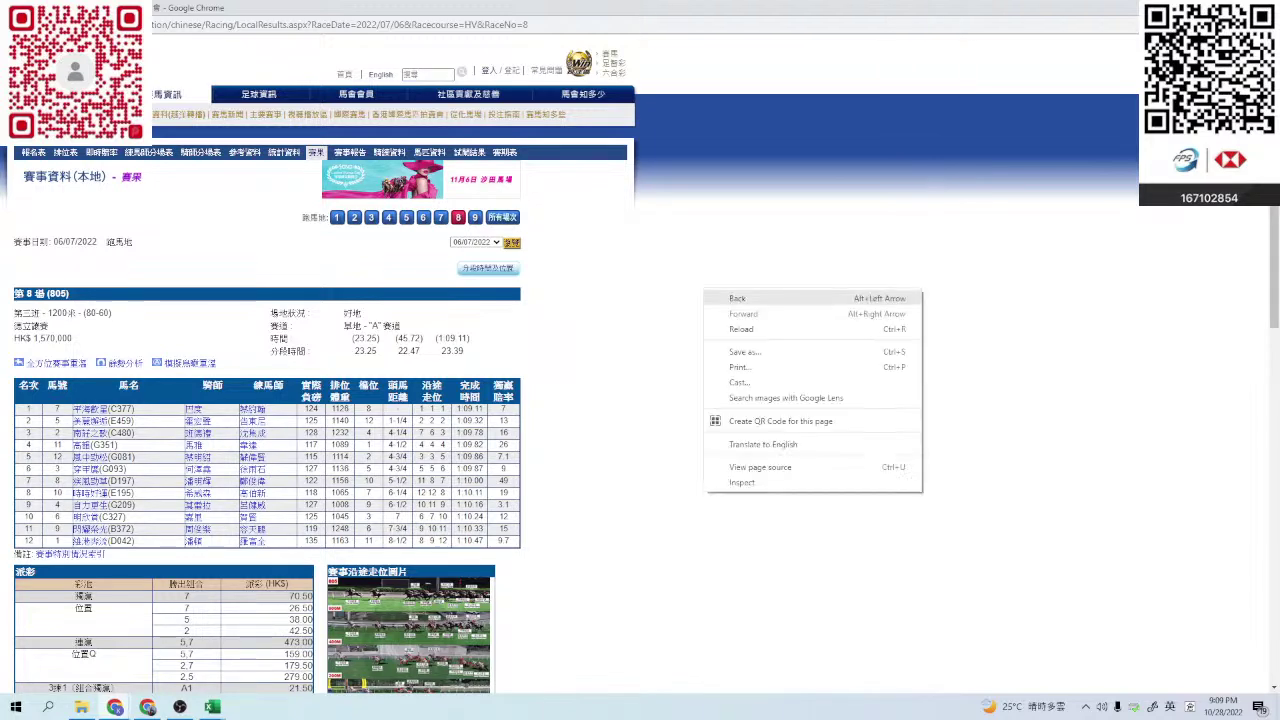
{"action": "left_click", "coordinate": [730, 299]}
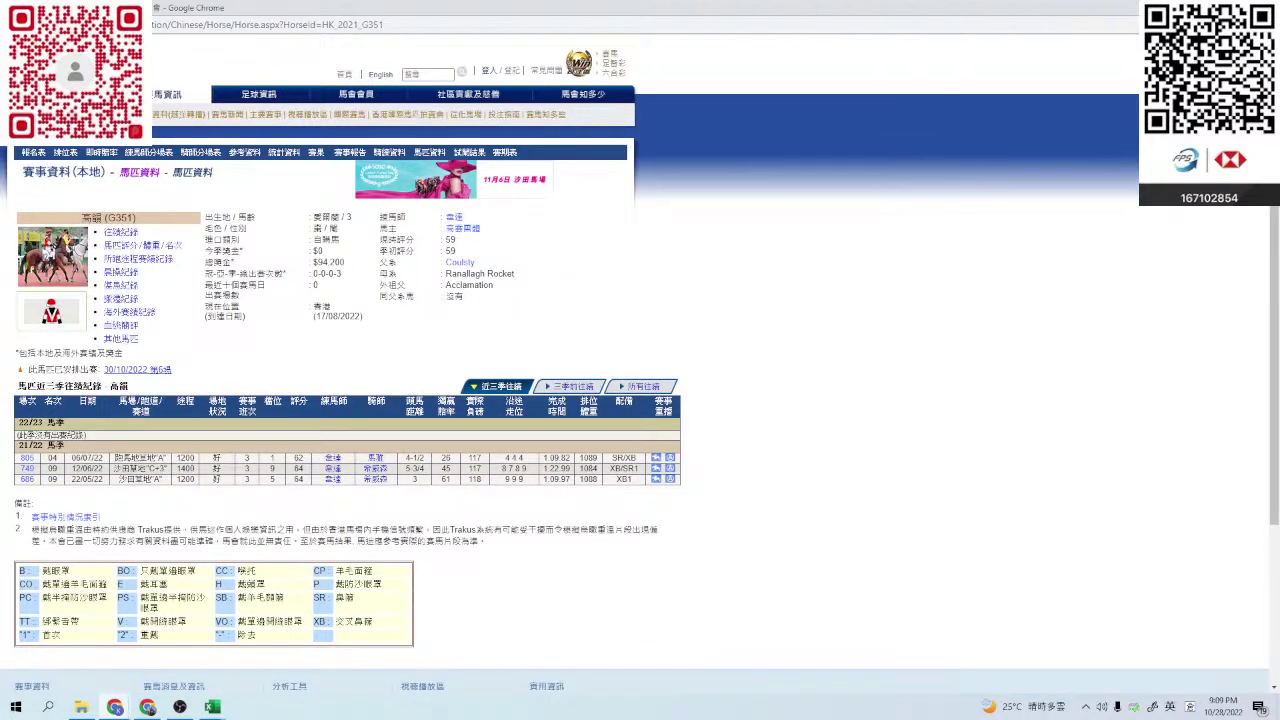
{"action": "key", "text": "ctrl+w"}
{"action": "key", "text": "alt+Tab"}
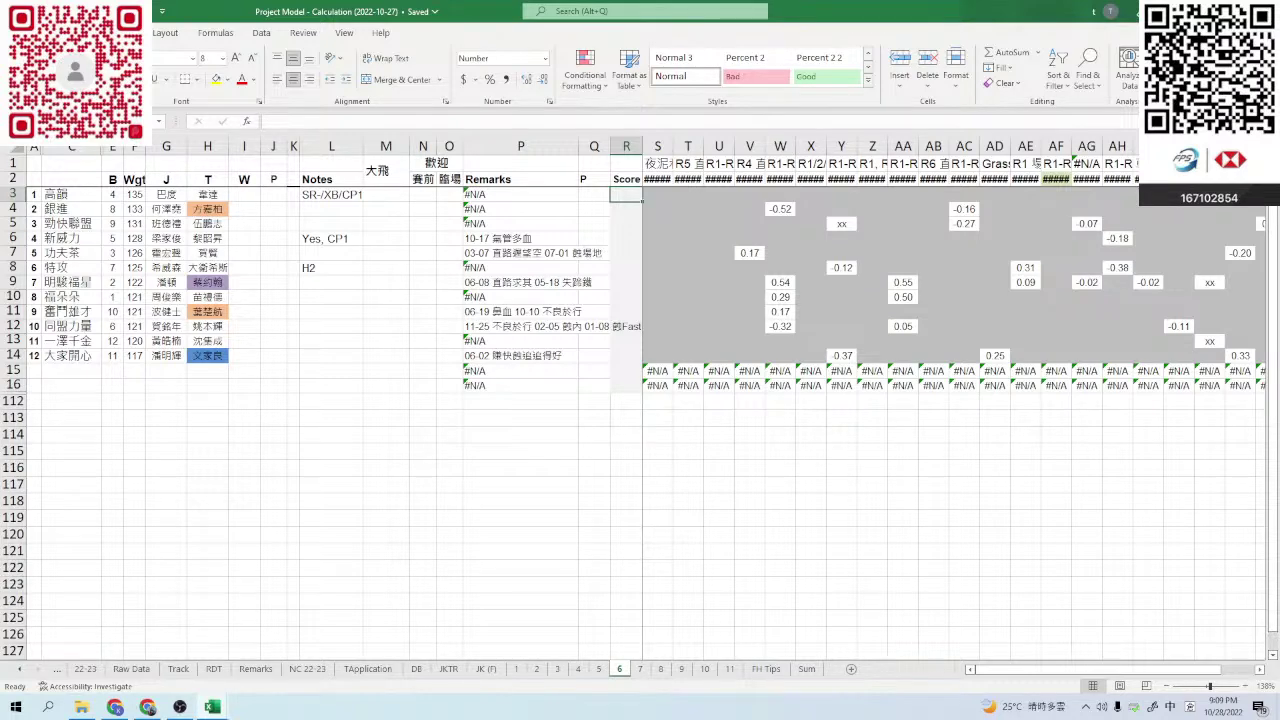
- Return to the race 6 card in the browser and view the trackwork record (晨操紀錄) of horse 1
{"action": "key", "text": "alt+Tab"}
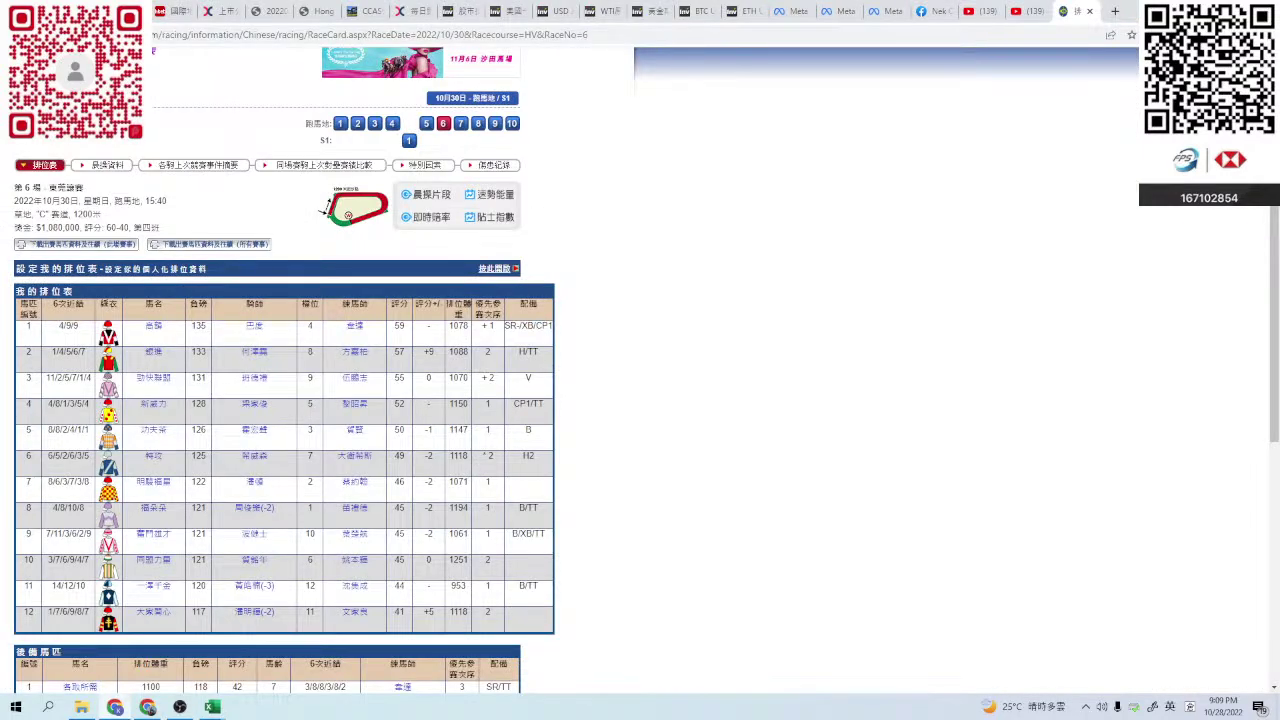
{"action": "key", "text": "alt+Tab"}
{"action": "key", "text": "alt+Tab"}
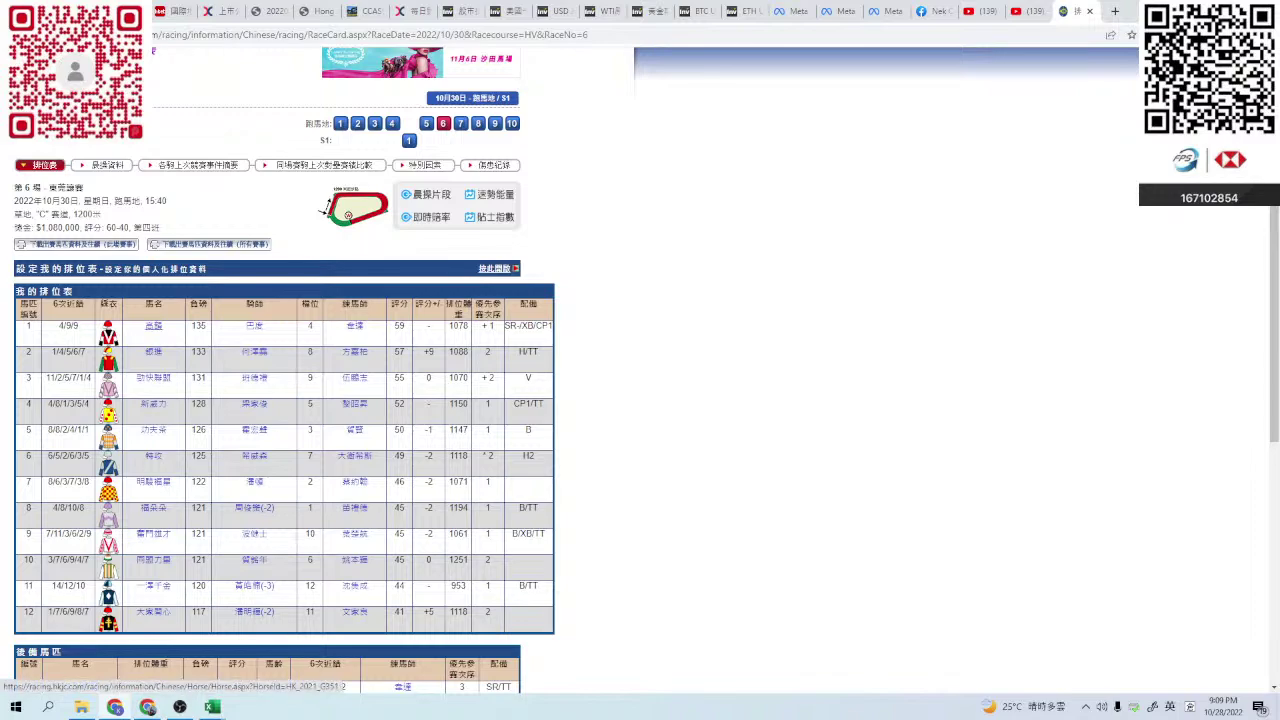
{"action": "left_click", "coordinate": [153, 325]}
{"action": "left_click", "coordinate": [513, 23]}
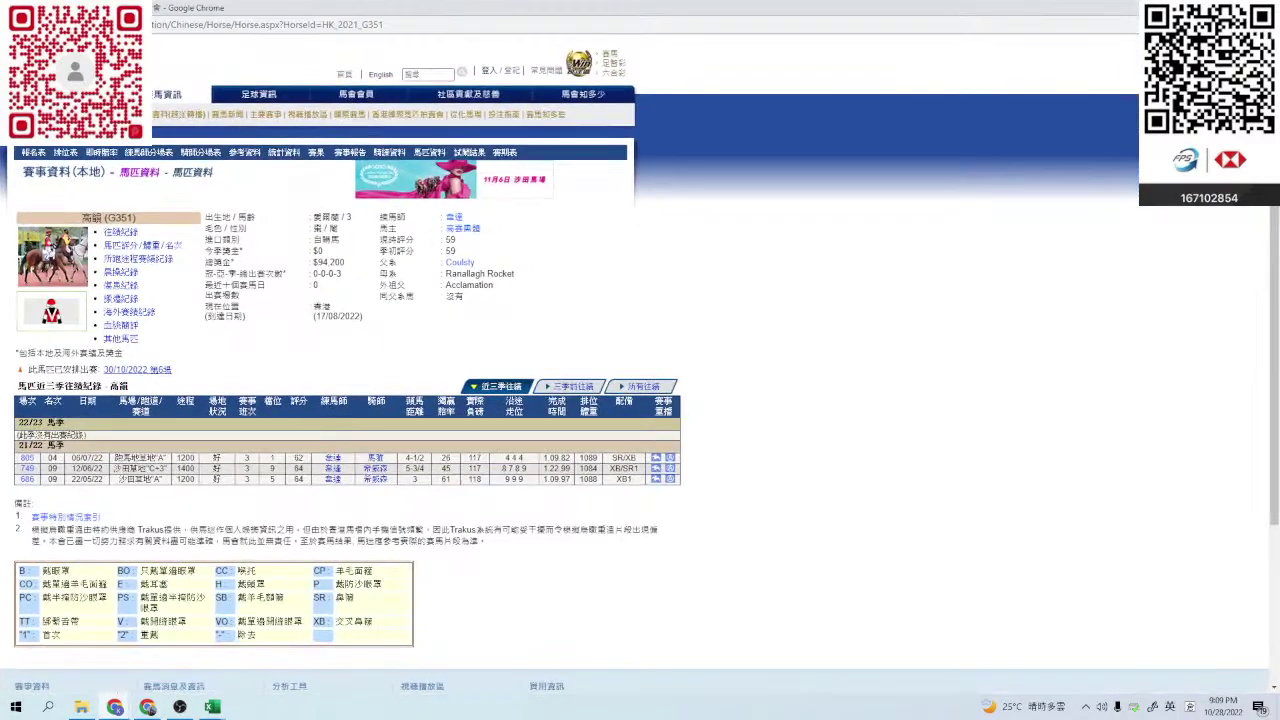
{"action": "left_click", "coordinate": [121, 272]}
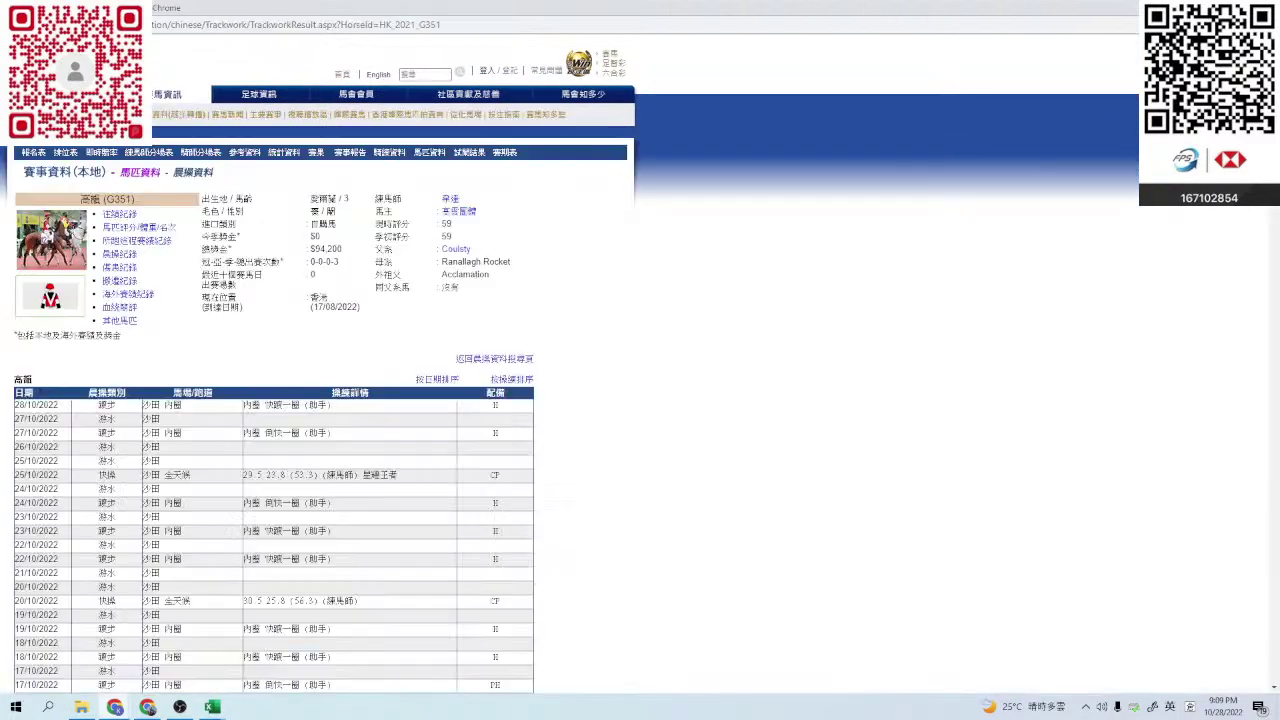
- Find the 20/09/2022 barrier trial in horse 1's trackwork record and review its detailed results
{"action": "scroll", "coordinate": [274, 364], "scroll_direction": "down", "scroll_amount": 15}
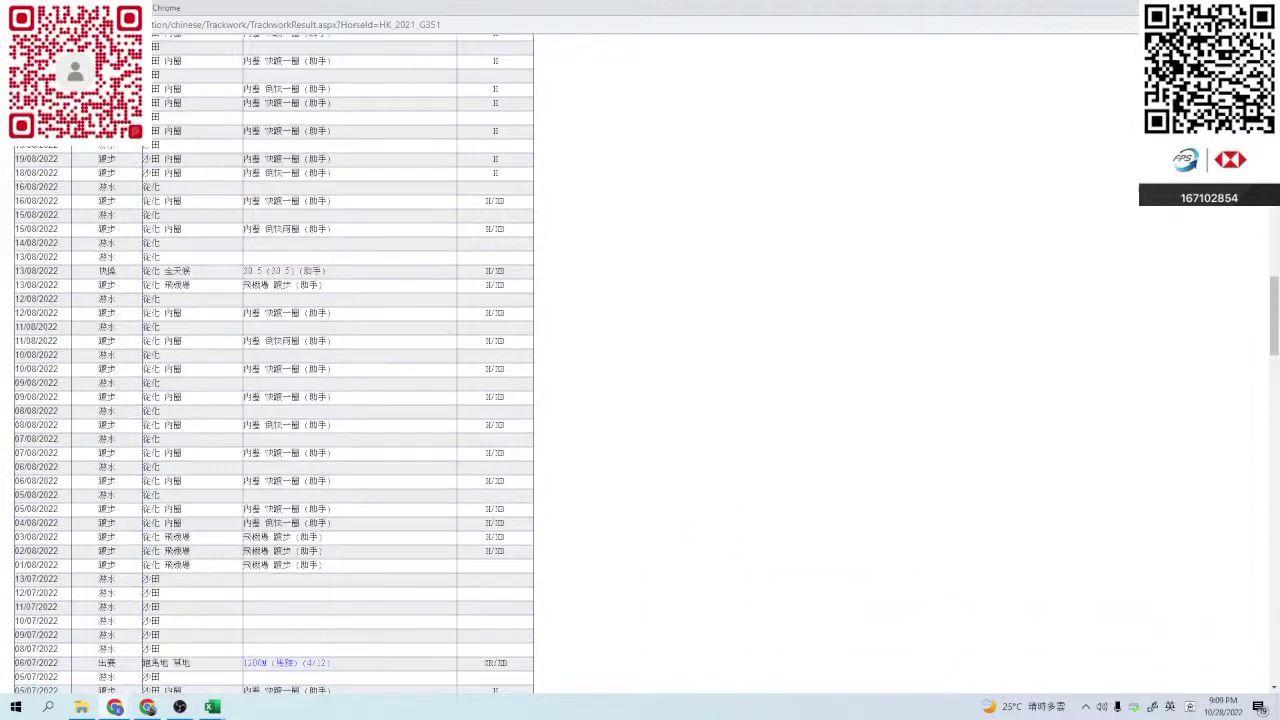
{"action": "scroll", "coordinate": [274, 364], "scroll_direction": "up", "scroll_amount": 10}
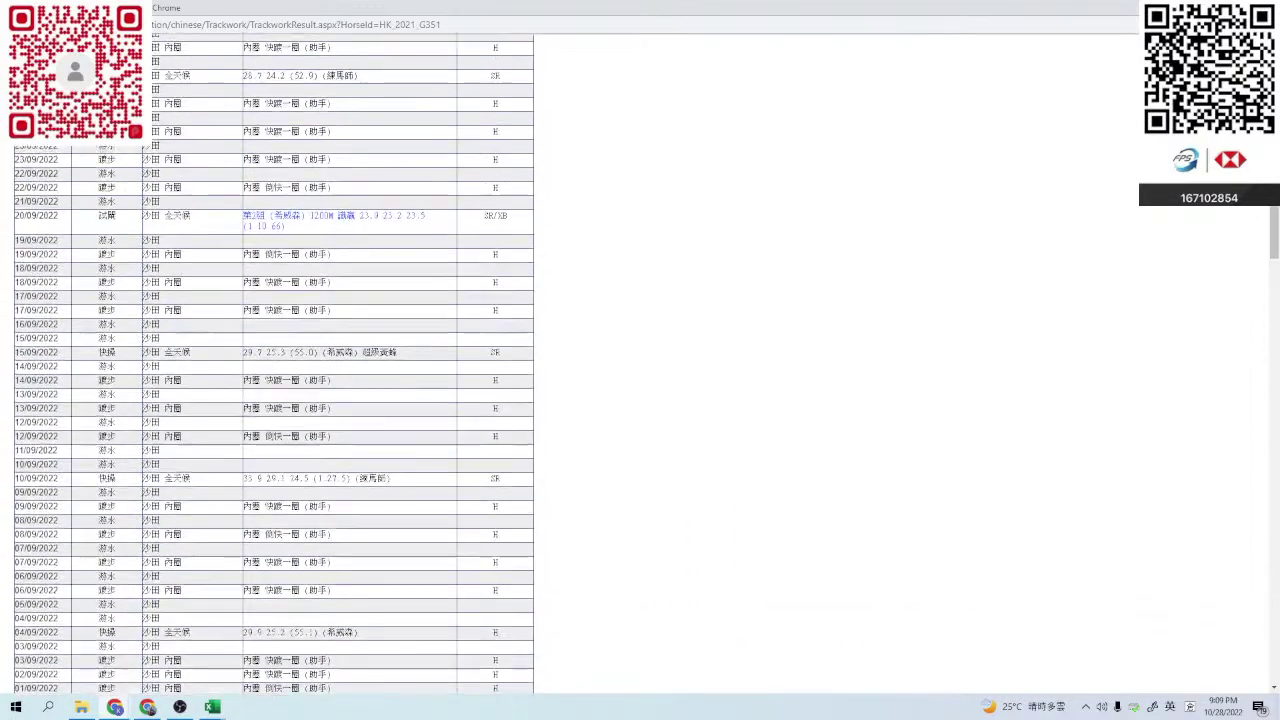
{"action": "left_click", "coordinate": [334, 473]}
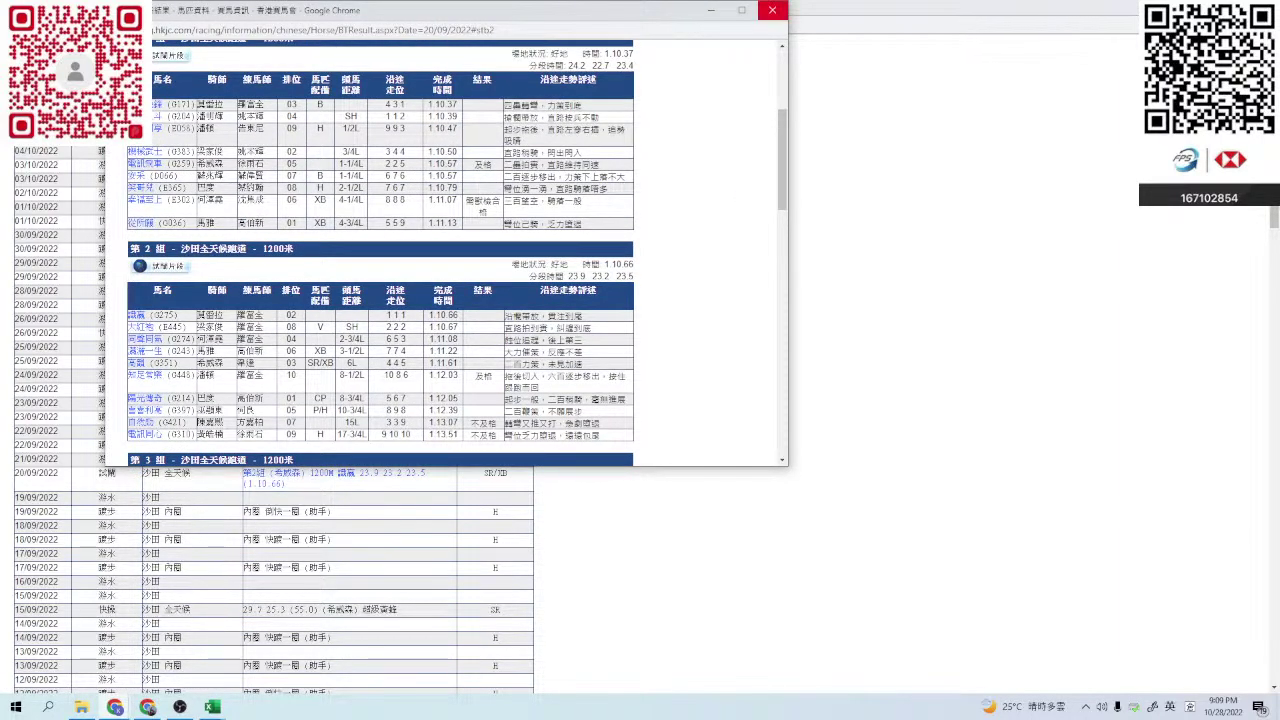
{"action": "left_click", "coordinate": [772, 10]}
- Review the 14/10/2022 Happy Valley barrier trial results for horse 1's group (第 4 組)
{"action": "scroll", "coordinate": [273, 364], "scroll_direction": "up", "scroll_amount": 2}
{"action": "scroll", "coordinate": [273, 364], "scroll_direction": "up", "scroll_amount": 3}
{"action": "left_click", "coordinate": [334, 341]}
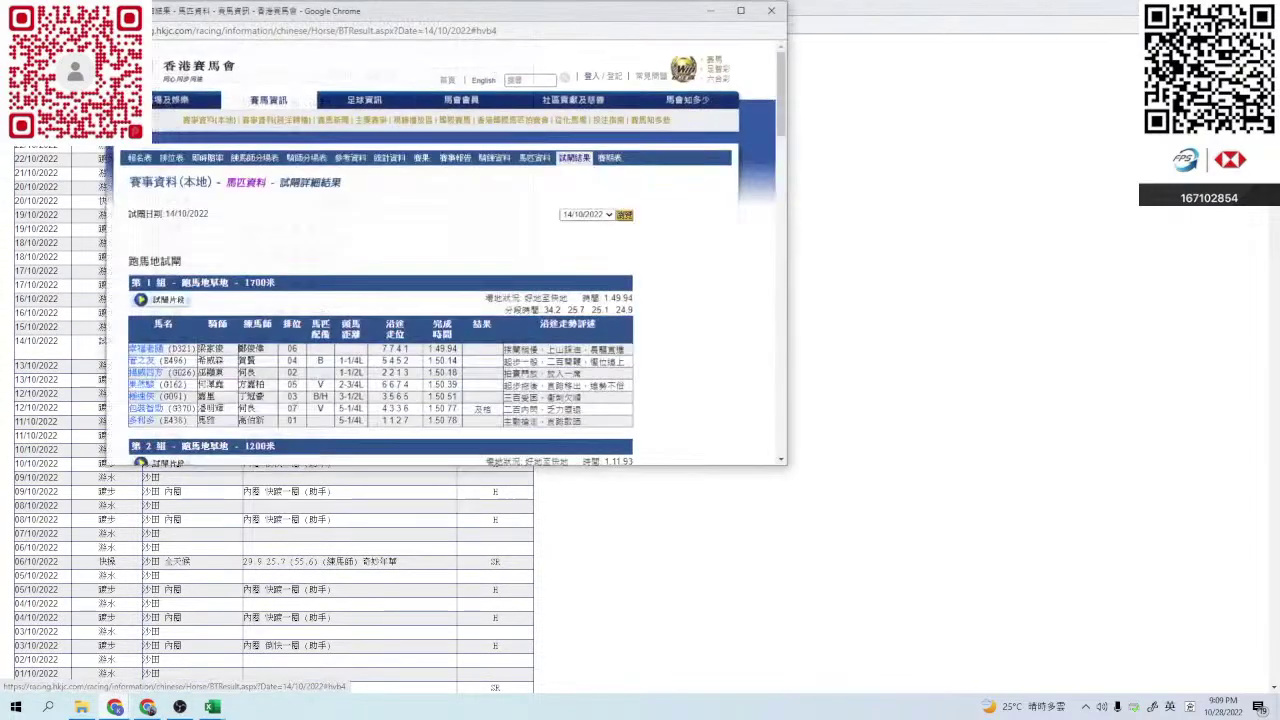
{"action": "scroll", "coordinate": [455, 250], "scroll_direction": "down", "scroll_amount": 3}
{"action": "scroll", "coordinate": [380, 250], "scroll_direction": "up", "scroll_amount": 6}
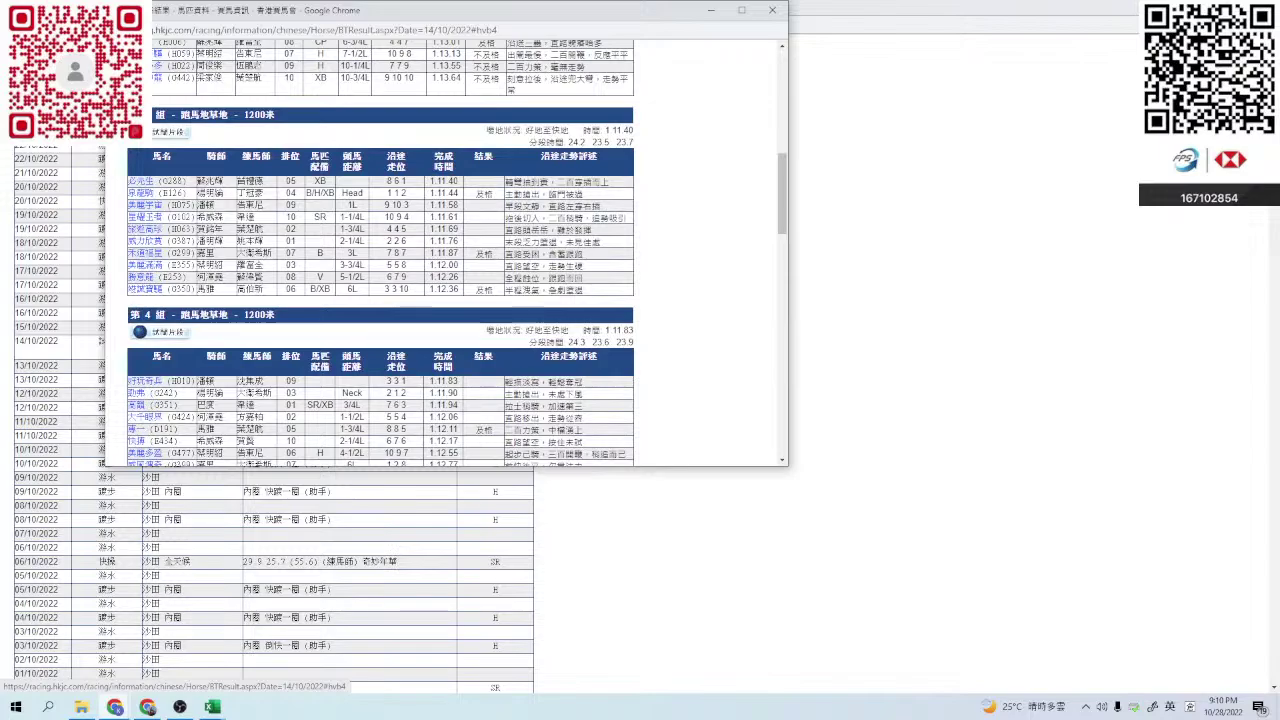
{"action": "scroll", "coordinate": [455, 250], "scroll_direction": "up", "scroll_amount": 4}
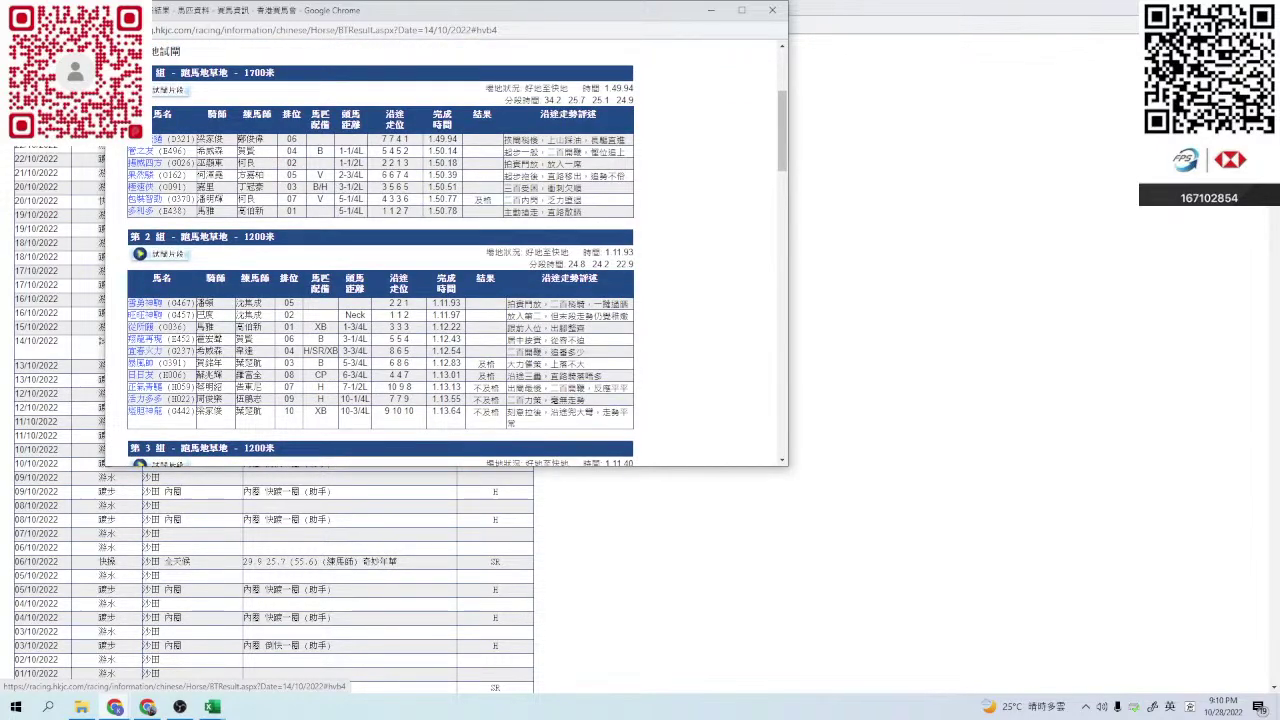
{"action": "scroll", "coordinate": [455, 250], "scroll_direction": "down", "scroll_amount": 5}
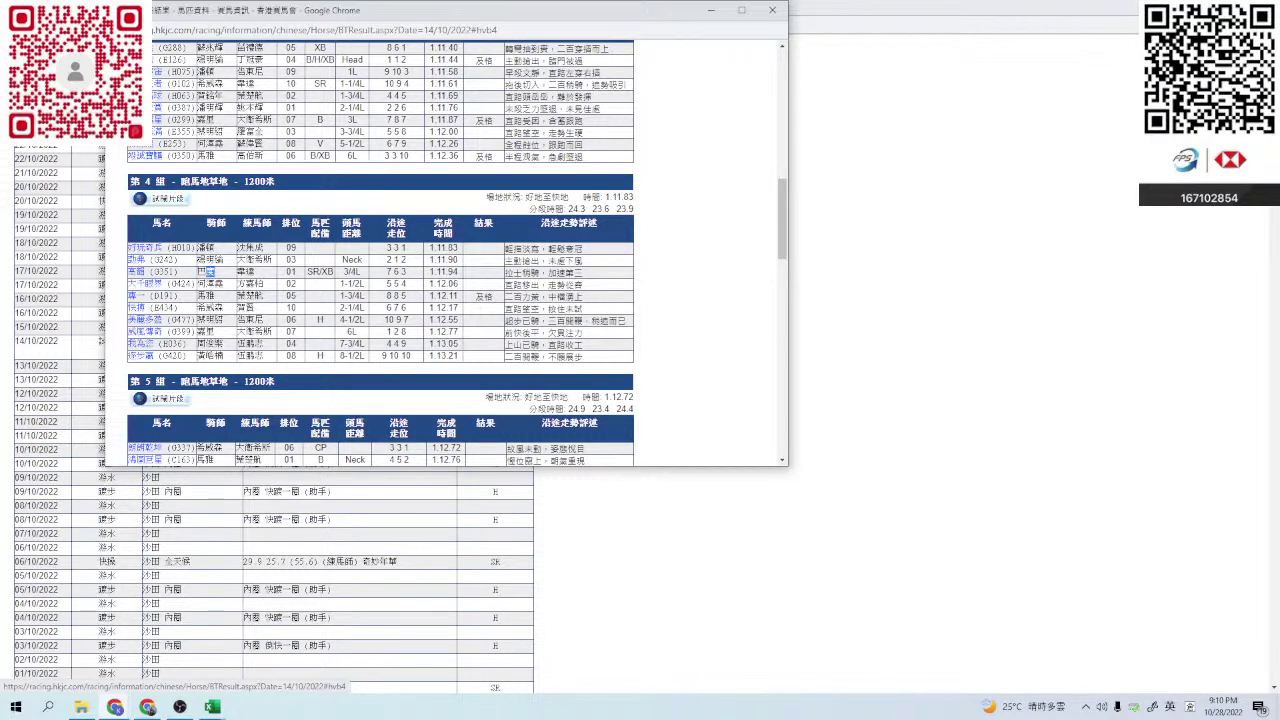
- Watch the group 4 trial video of 14/10/2022 in full screen, skipping the introduction, and close the player
{"action": "left_click", "coordinate": [166, 198]}
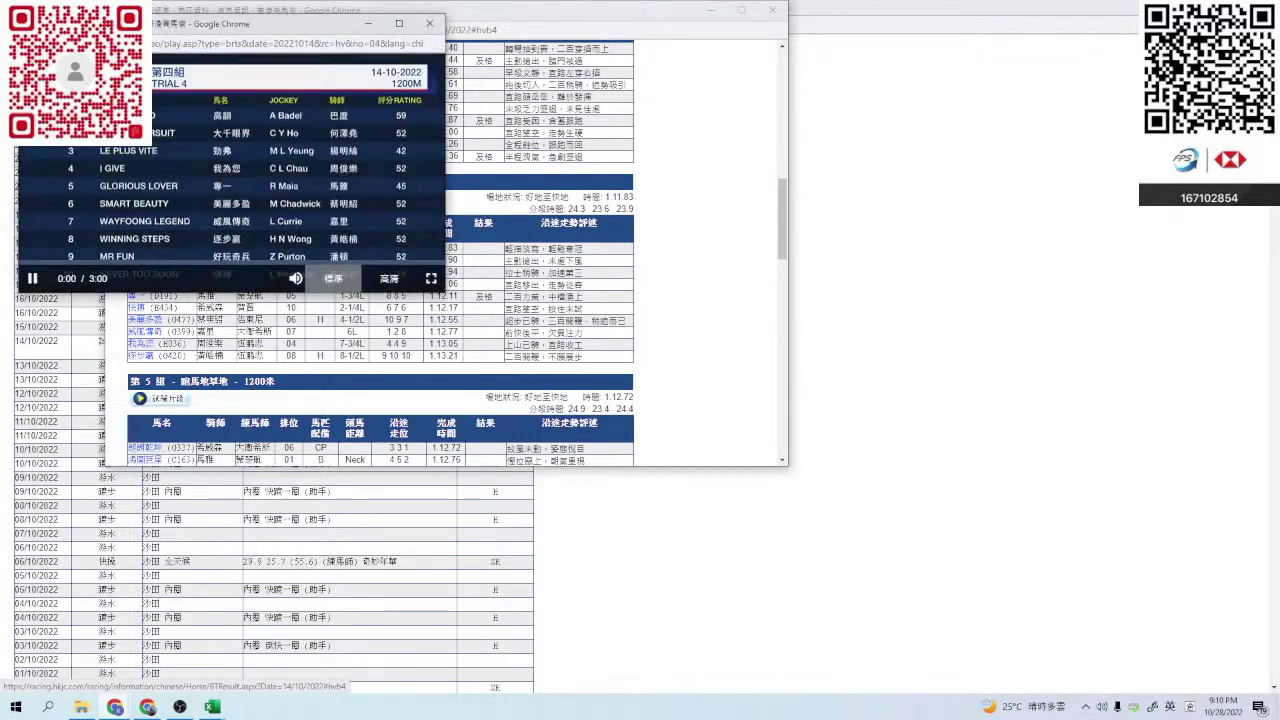
{"action": "double_click", "coordinate": [166, 198]}
{"action": "left_click", "coordinate": [80, 689]}
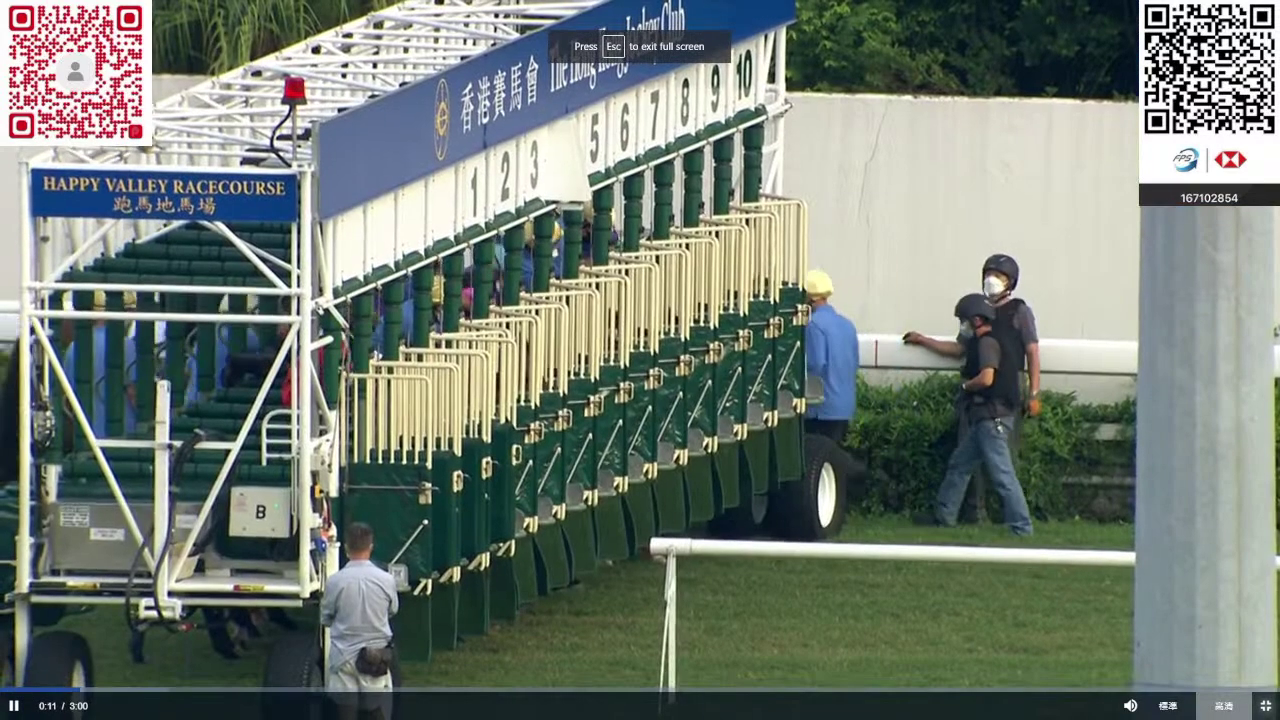
{"action": "left_click", "coordinate": [1075, 705]}
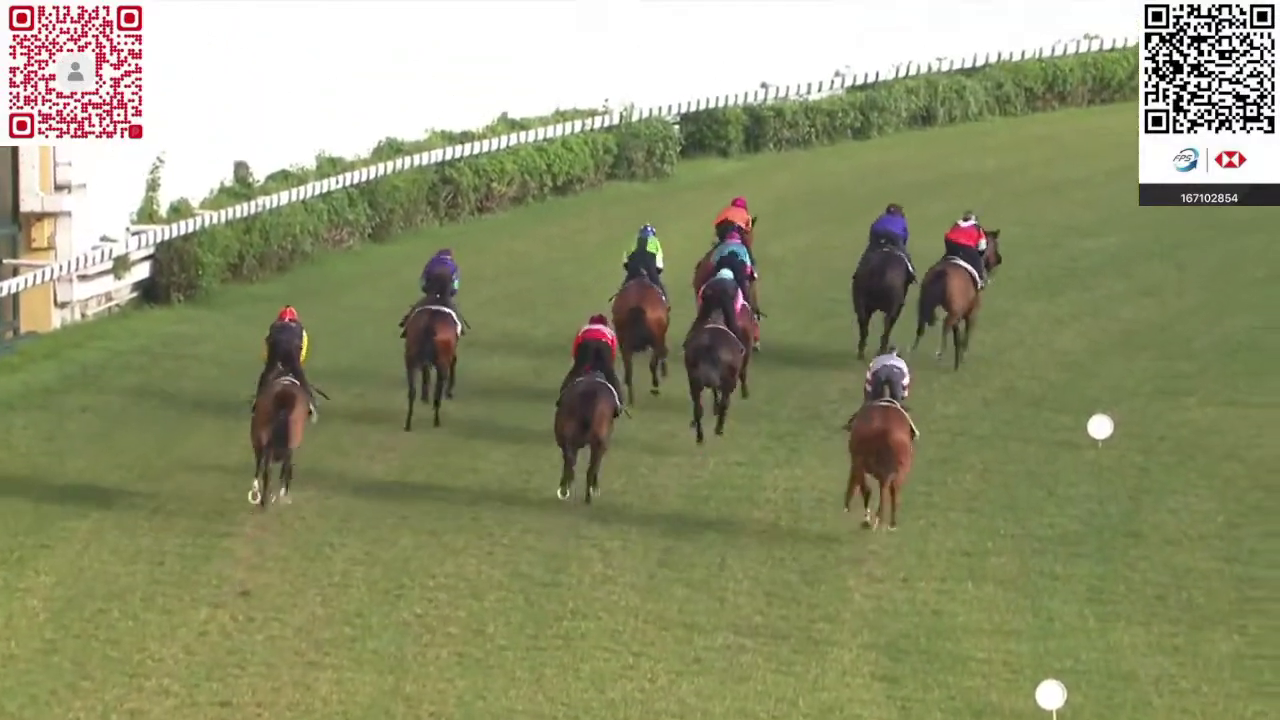
{"action": "key", "text": "Escape"}
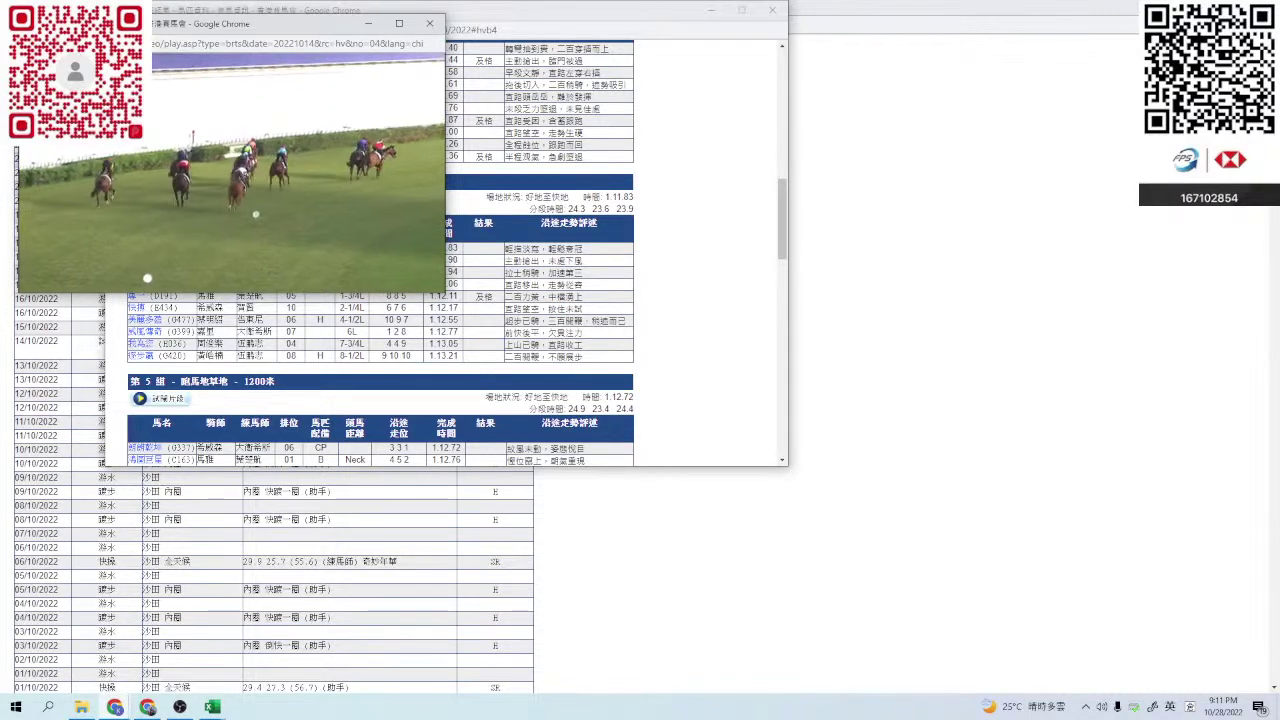
{"action": "left_click", "coordinate": [429, 23]}
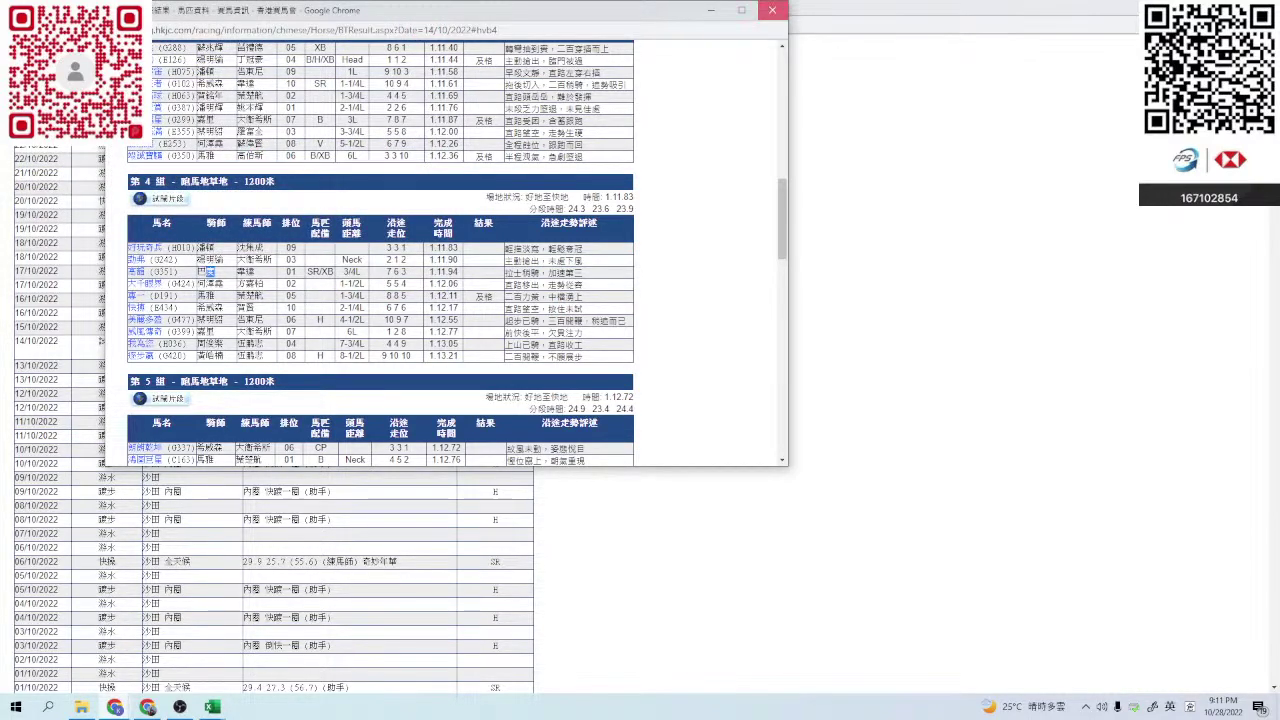
- Close the barrier trial and trackwork windows and enter a Score of 0.8 for horse 1 on sheet 6 of the Excel workbook
{"action": "left_click", "coordinate": [772, 9]}
{"action": "key", "text": "alt+F4"}
{"action": "key", "text": "alt+F4"}
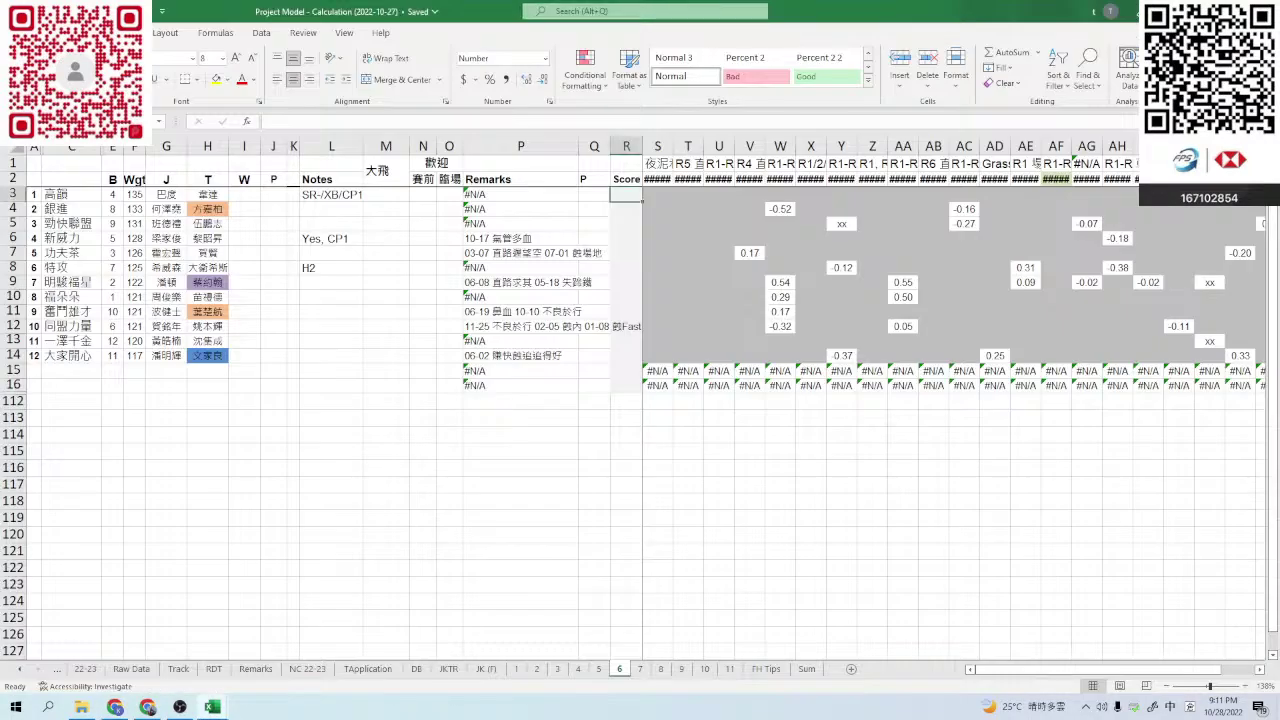
{"action": "type", "text": "0.8"}
{"action": "key", "text": "Return"}
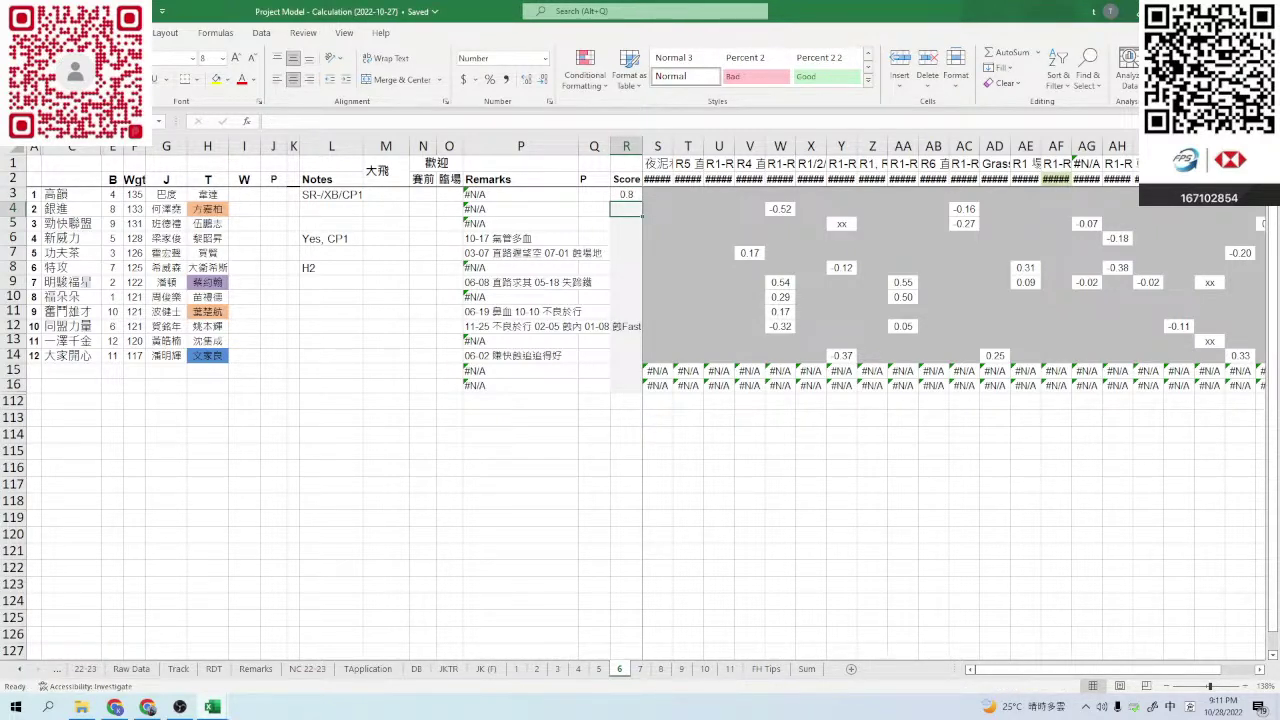
- Read the 10/12/2022 track note in column W, then review horse 2's running-position photos from the 12/10/2022 race 6 in the browser
{"action": "left_click_drag", "start_coordinate": [795, 146], "coordinate": [1003, 146]}
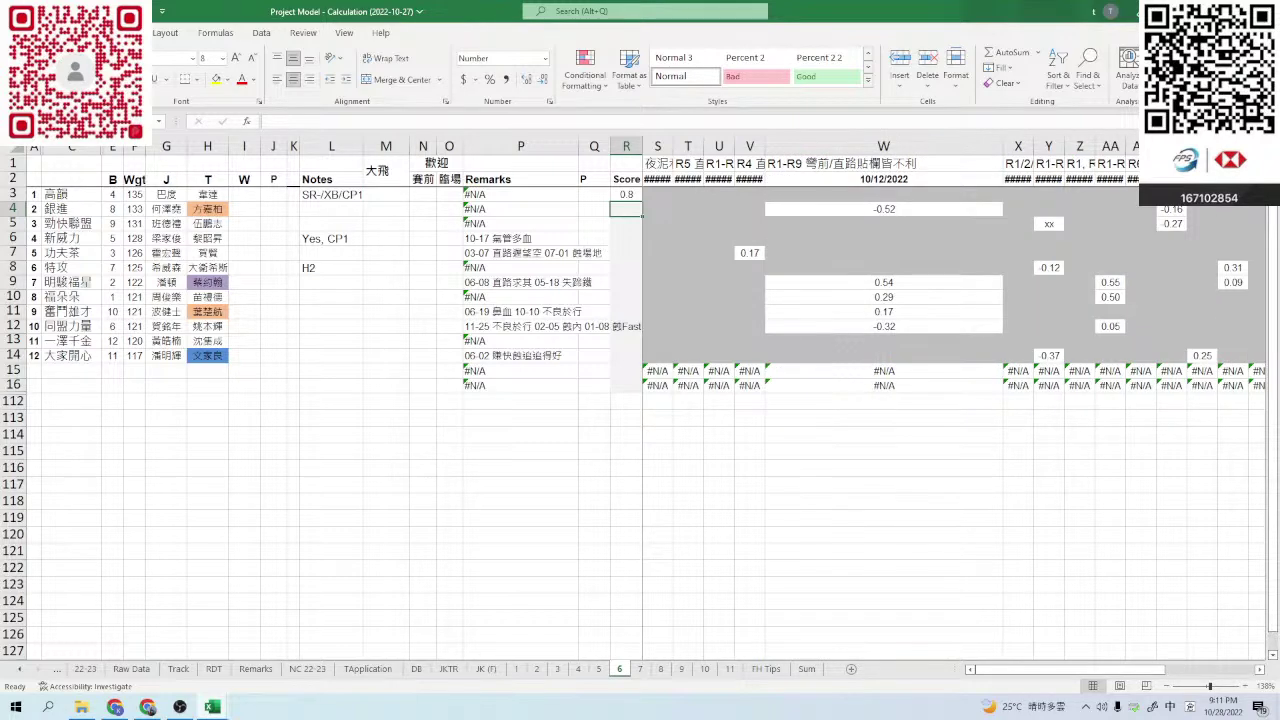
{"action": "key", "text": "ctrl+z"}
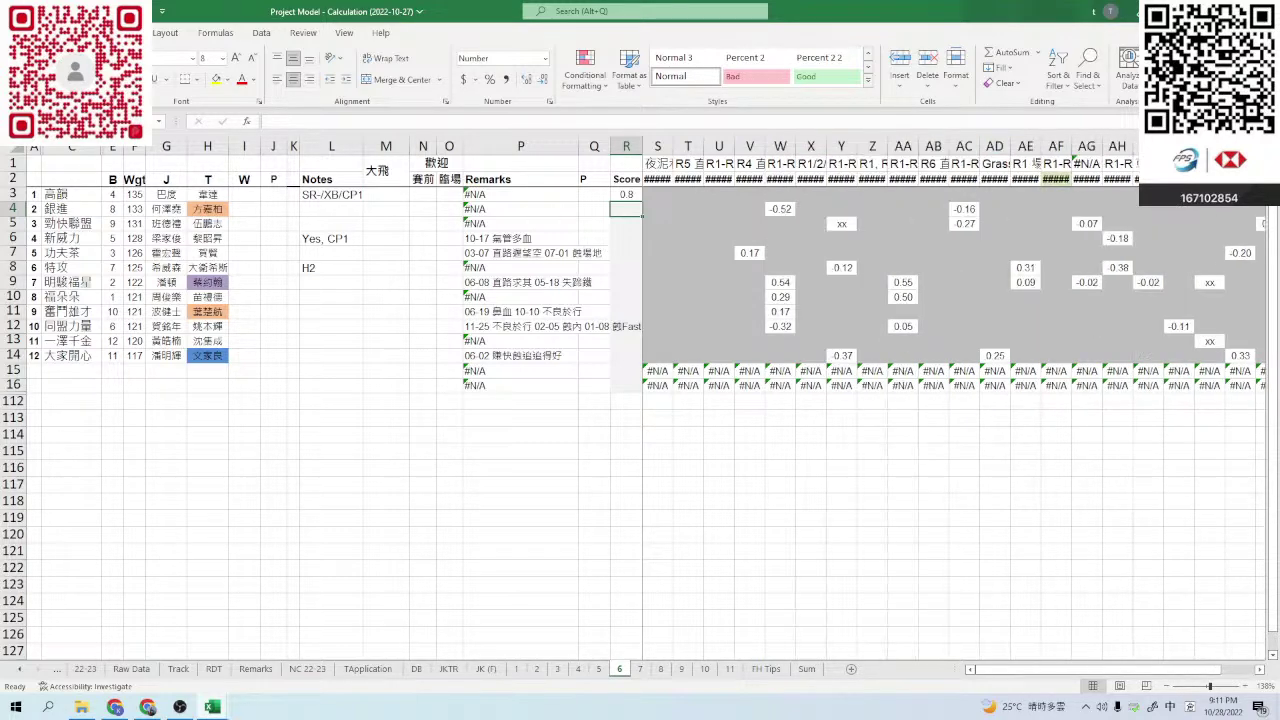
{"action": "key", "text": "alt+Tab"}
{"action": "left_click", "coordinate": [153, 351]}
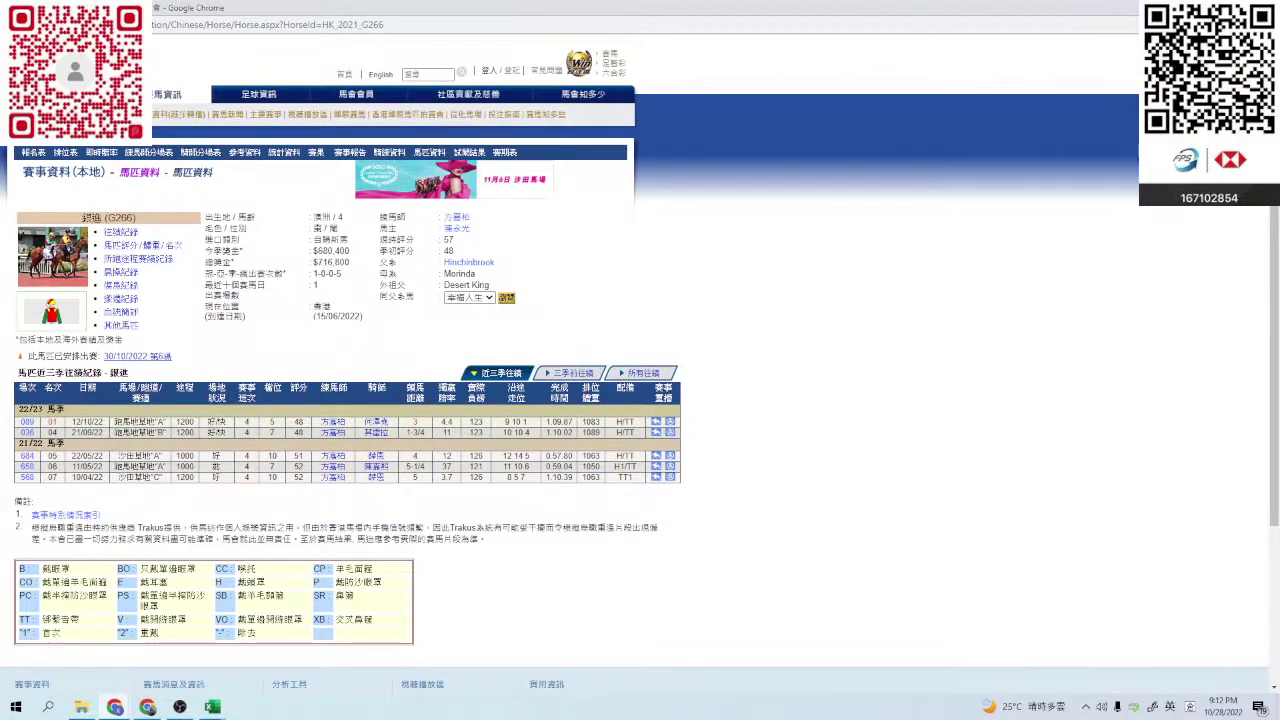
{"action": "left_click", "coordinate": [27, 421]}
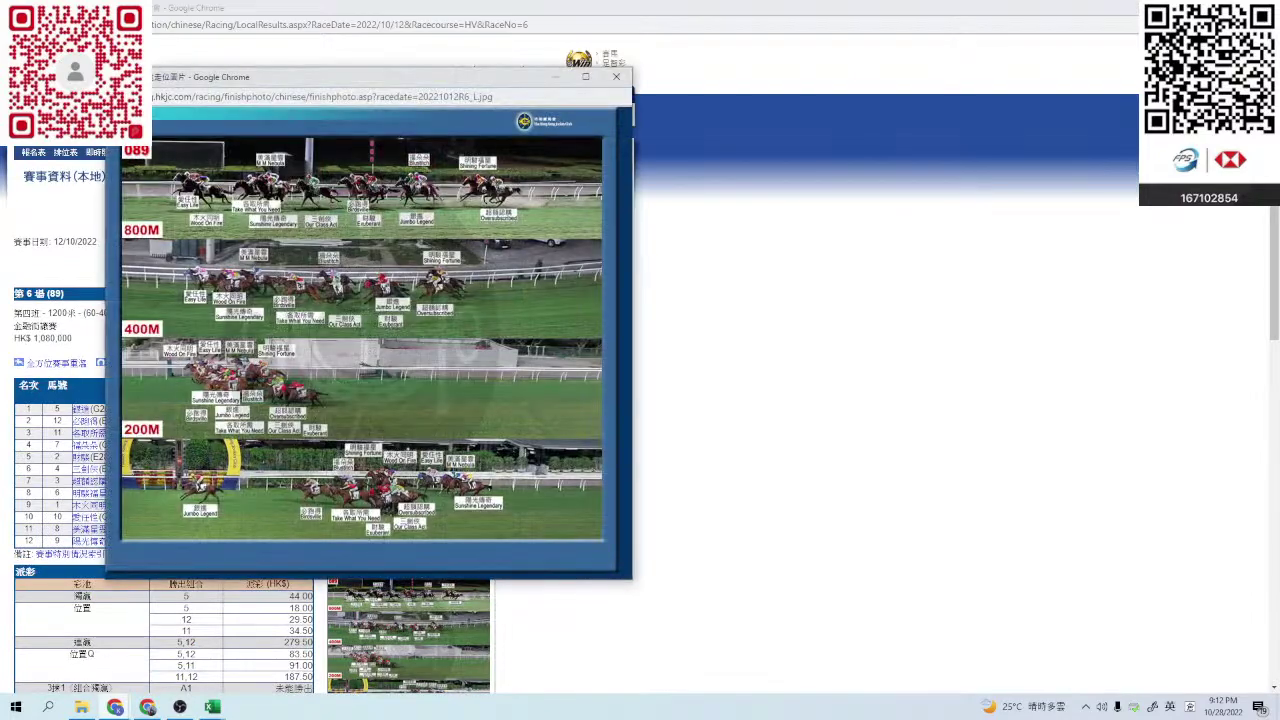
{"action": "left_click_drag", "start_coordinate": [463, 87], "coordinate": [642, 164]}
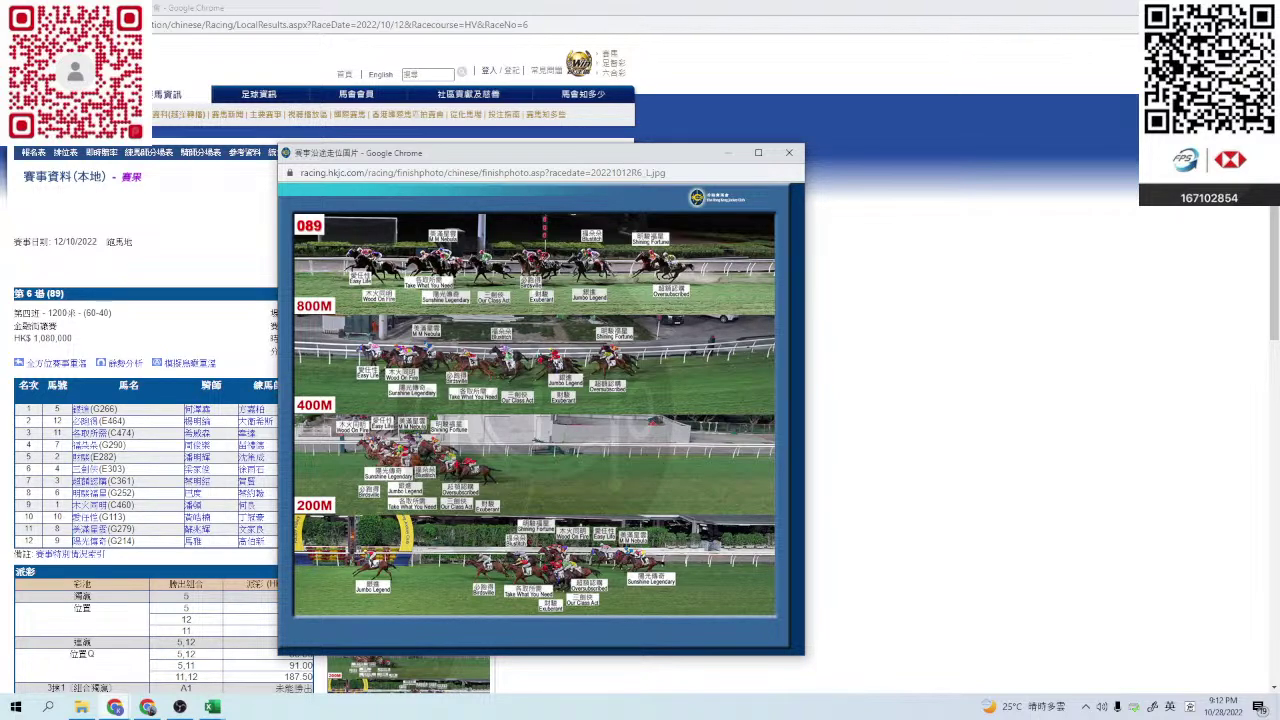
{"action": "left_click_drag", "start_coordinate": [643, 166], "coordinate": [745, 148]}
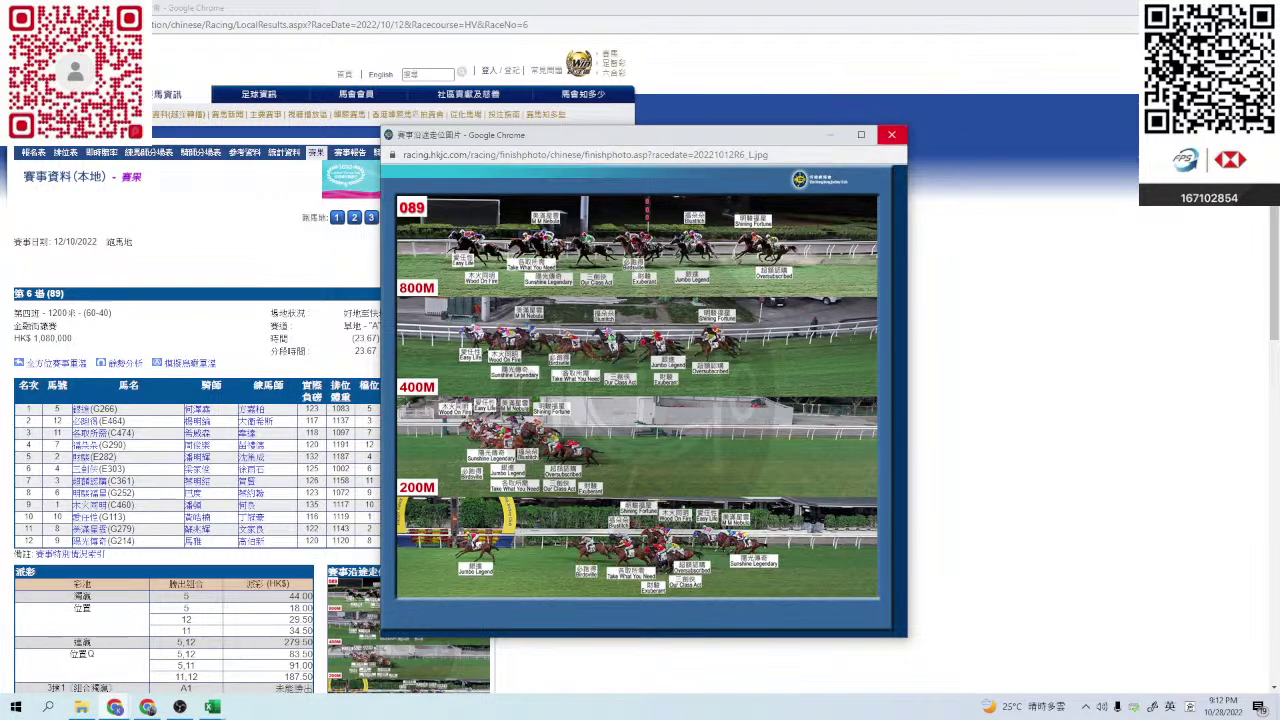
{"action": "left_click", "coordinate": [891, 134]}
{"action": "right_click", "coordinate": [681, 294]}
{"action": "left_click", "coordinate": [708, 303]}
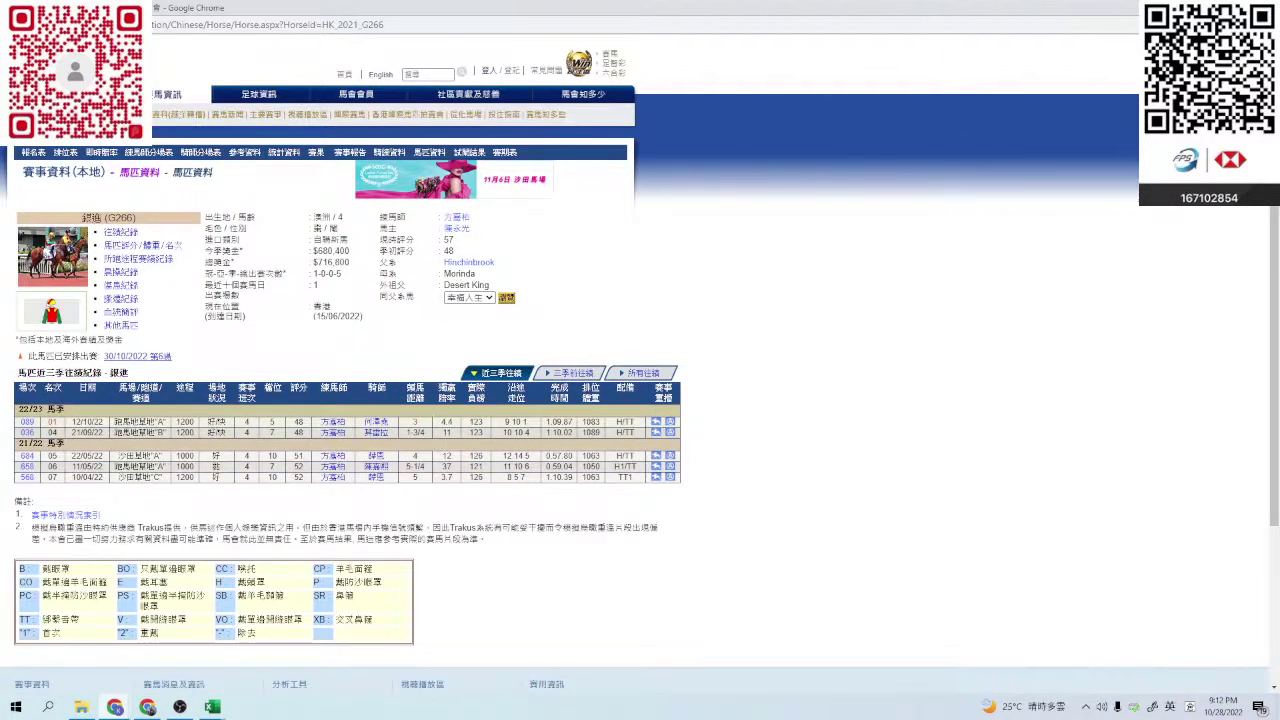
- Close horse 2's profile and enter a Score of 2 for that horse in the Excel workbook
{"action": "key", "text": "ctrl+w"}
{"action": "key", "text": "alt+Tab"}
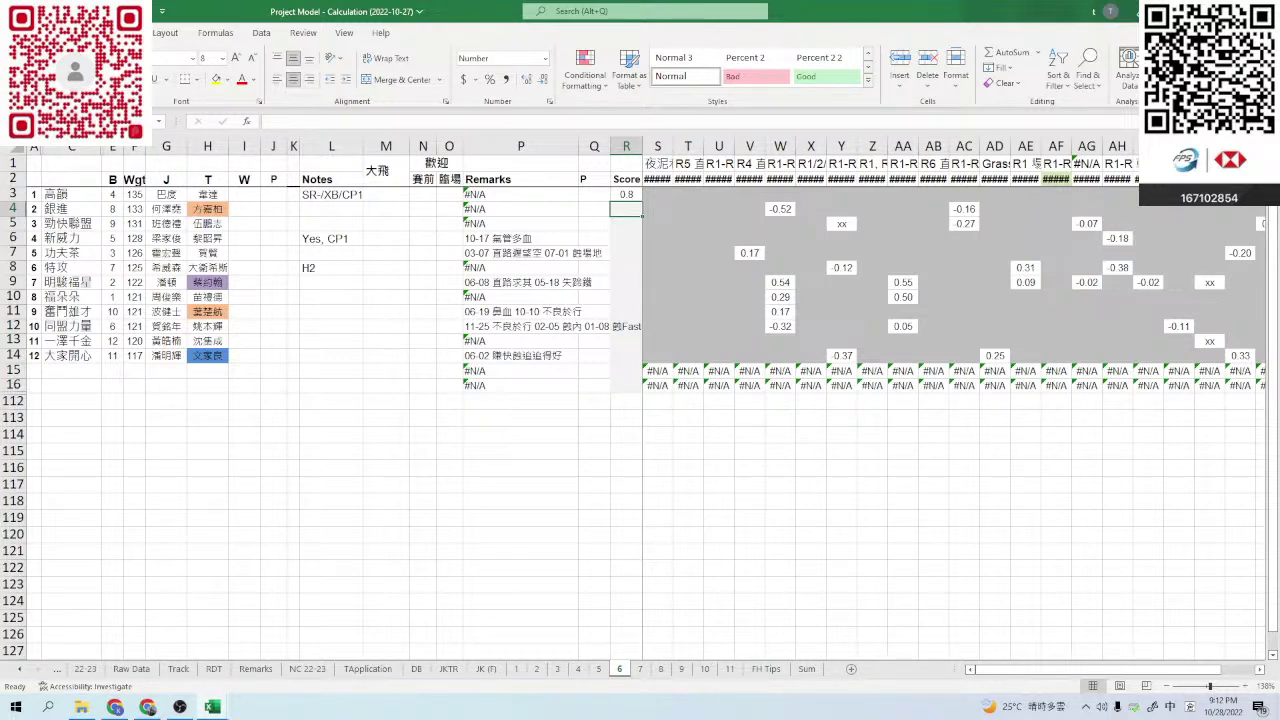
{"action": "type", "text": "2"}
{"action": "key", "text": "Return"}
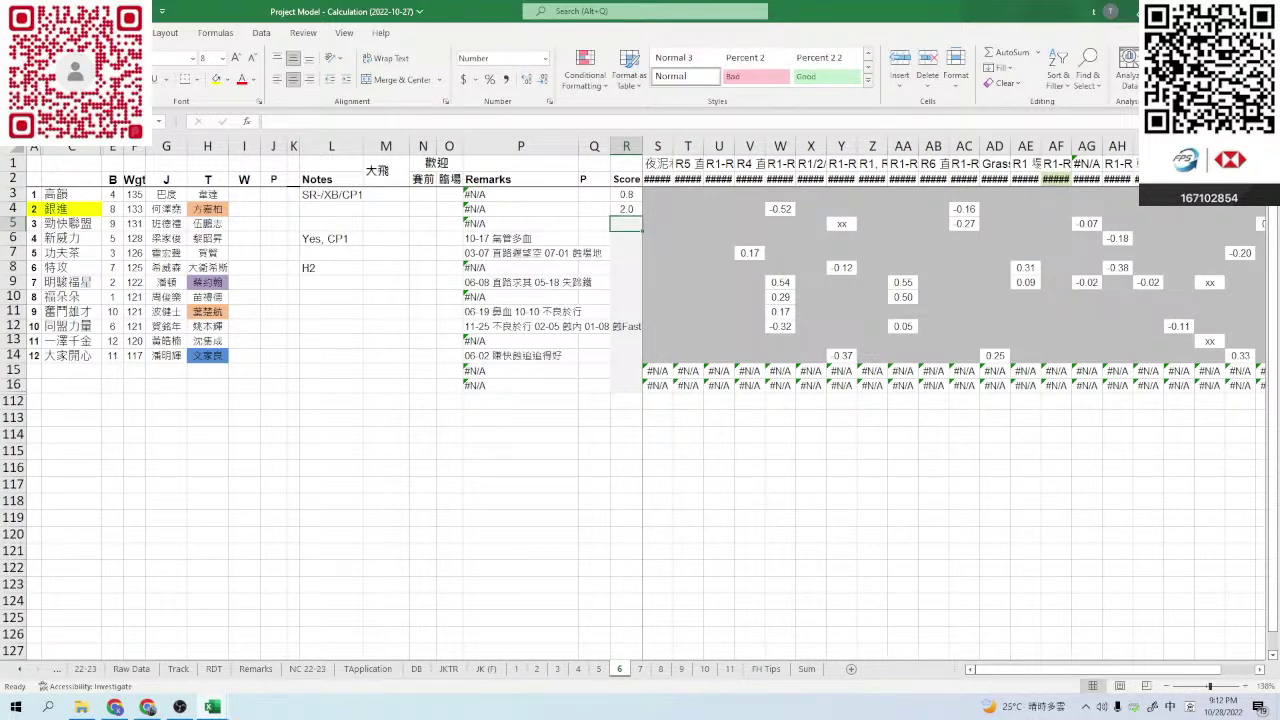
- Open horse 3's profile from the race card in the browser and review the running-position photos of its 05/10/2022 race
{"action": "key", "text": "alt+Tab"}
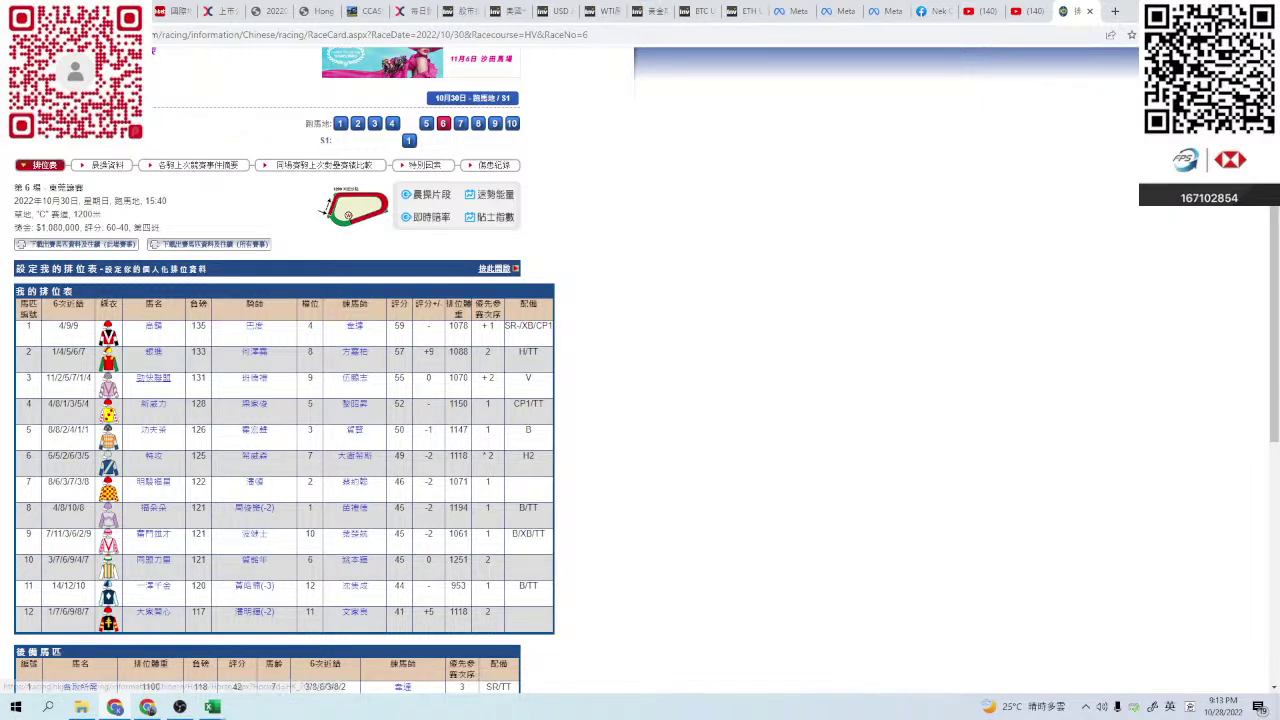
{"action": "left_click", "coordinate": [153, 378]}
{"action": "left_click", "coordinate": [513, 23]}
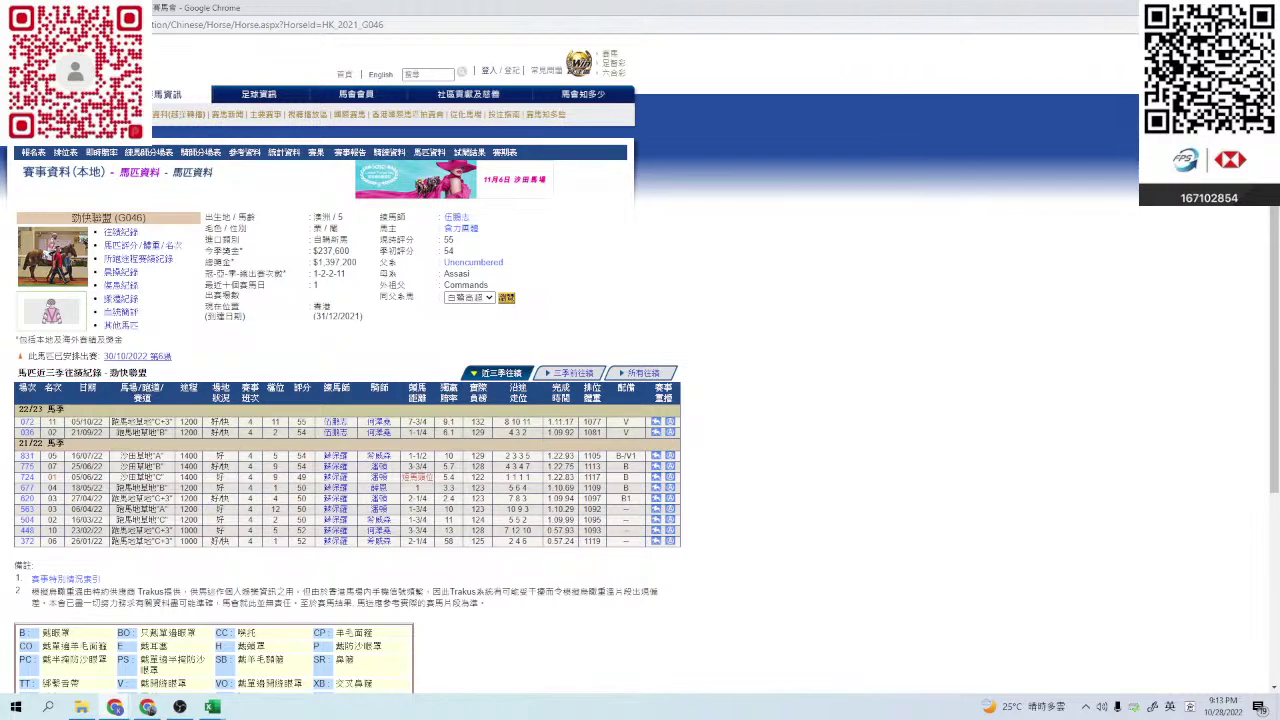
{"action": "left_click", "coordinate": [27, 421]}
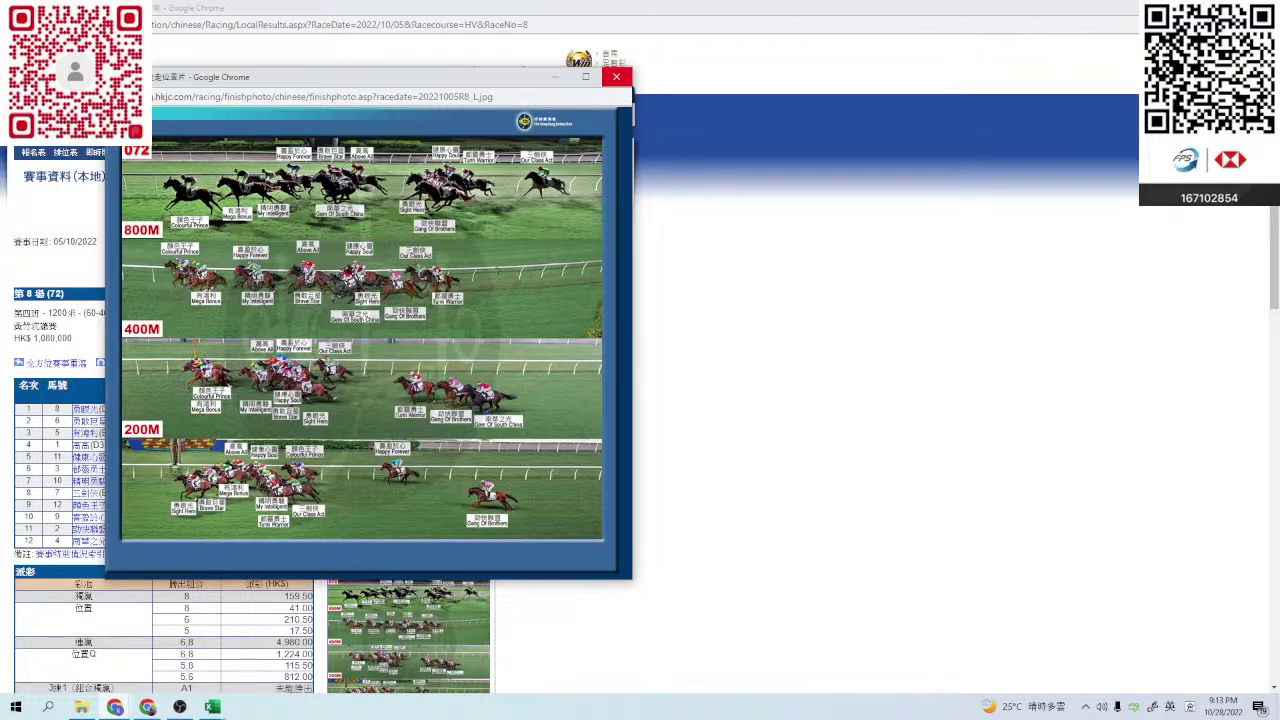
{"action": "left_click", "coordinate": [616, 77]}
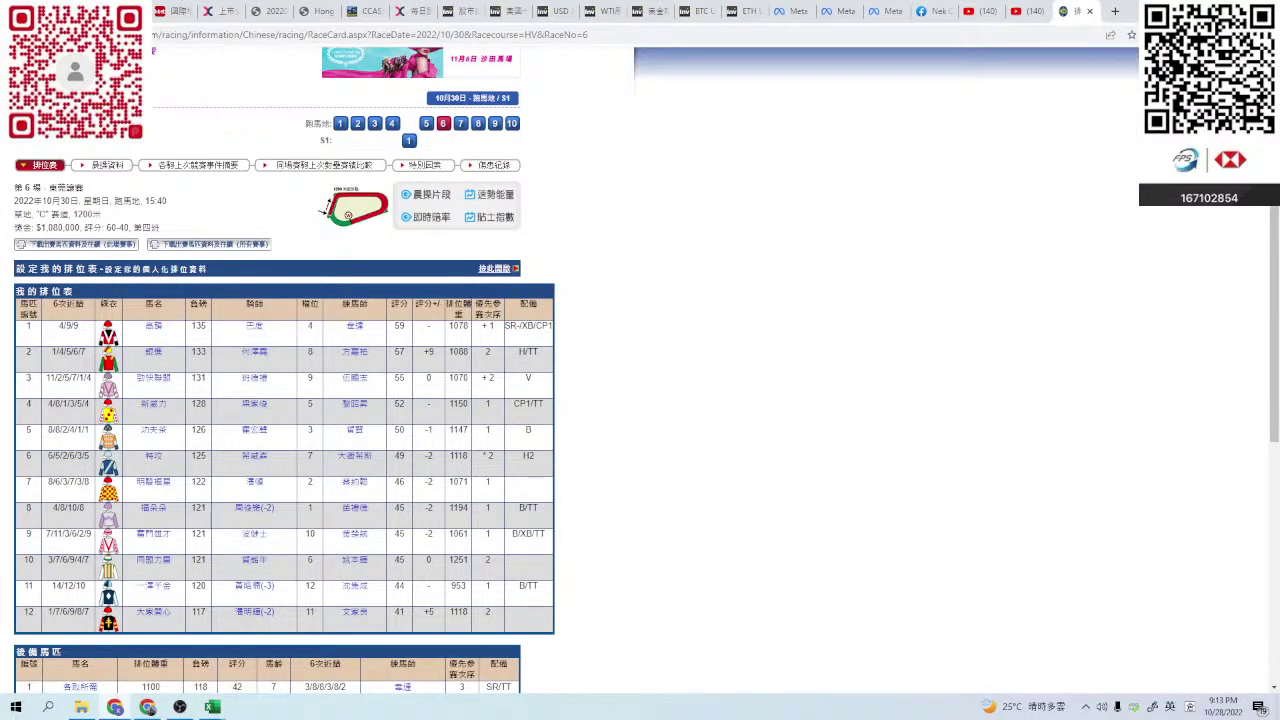
- Review the results and running-position photos of horse 3's 21/09/2022 race 8, and return to the race card through its profile
{"action": "left_click", "coordinate": [153, 378]}
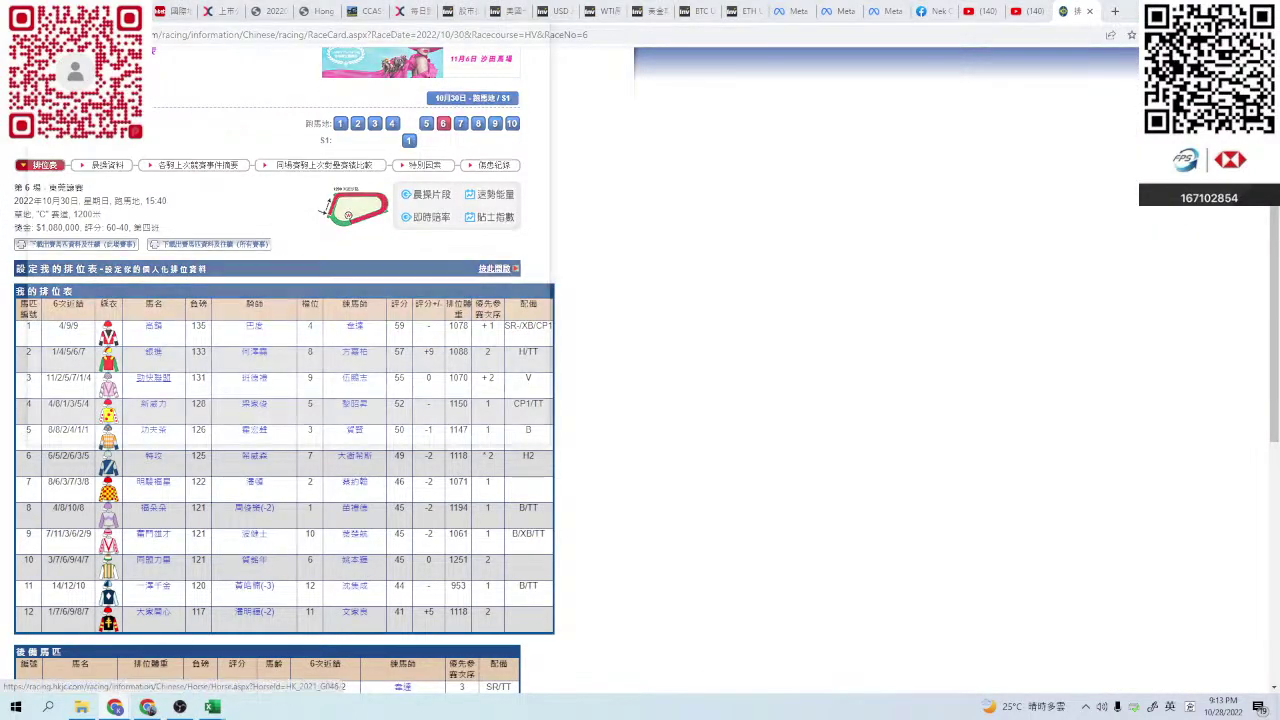
{"action": "left_click", "coordinate": [513, 23]}
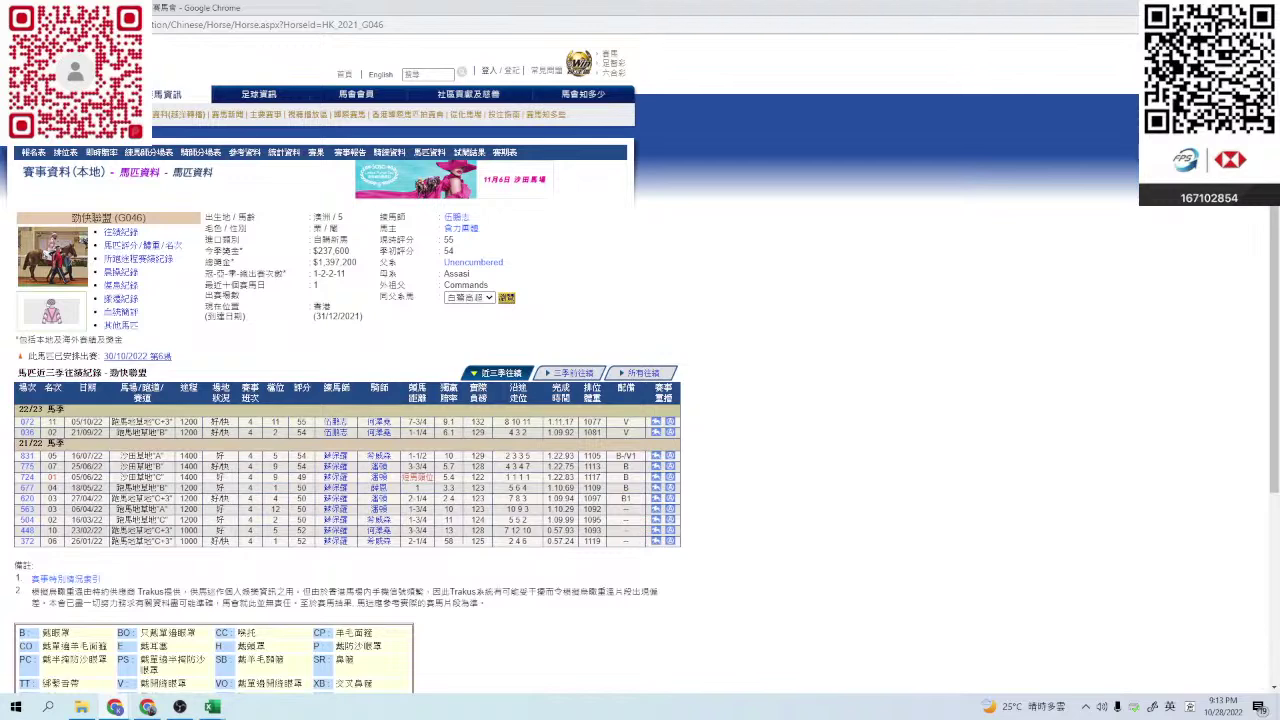
{"action": "left_click", "coordinate": [27, 432]}
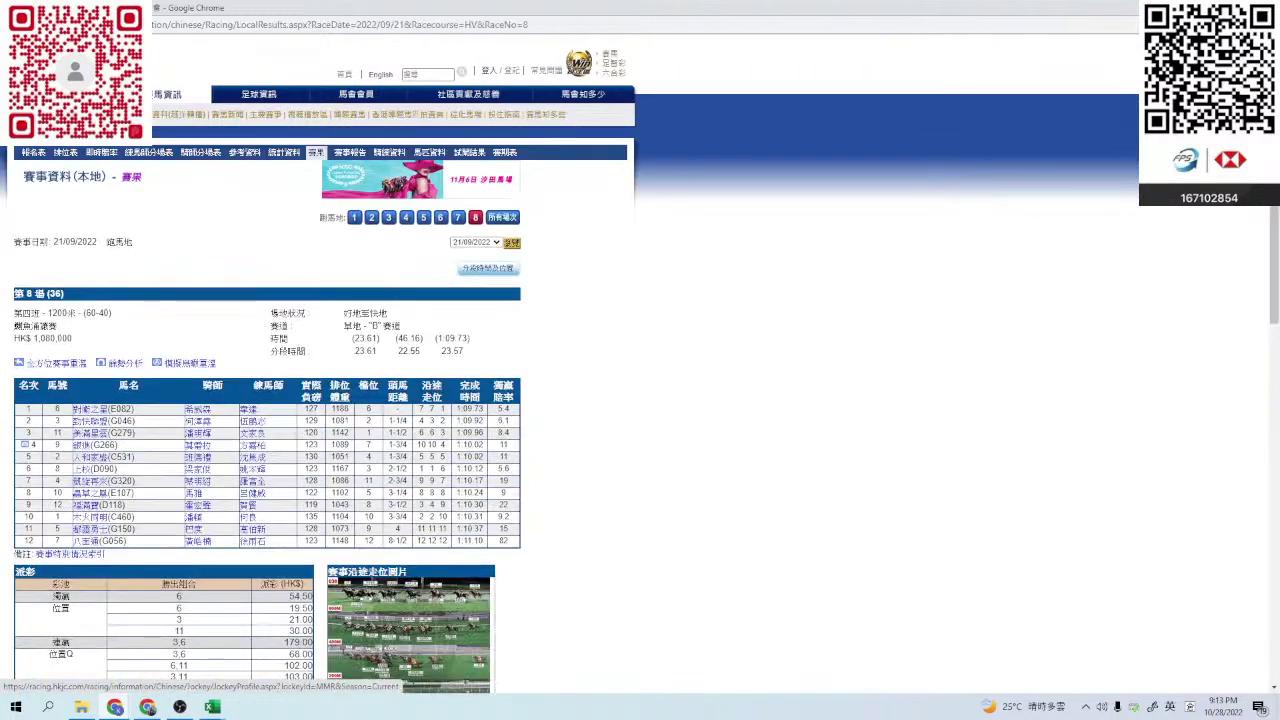
{"action": "left_click", "coordinate": [408, 635]}
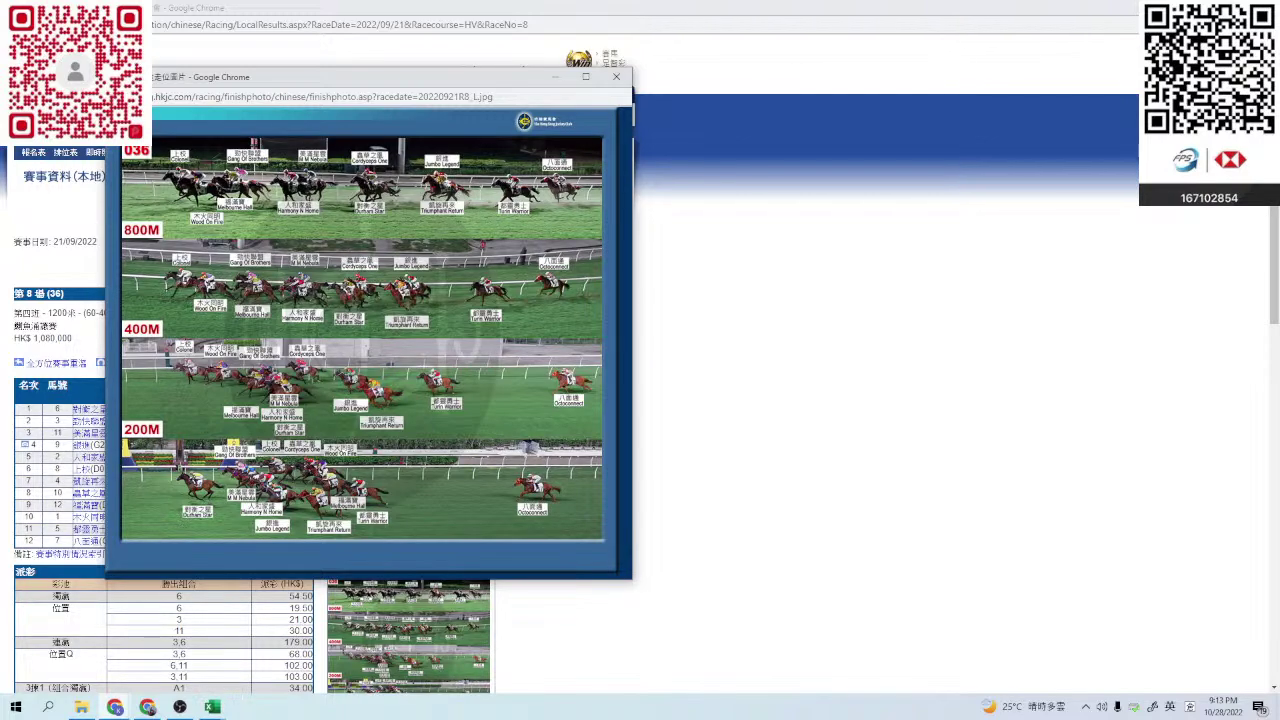
{"action": "left_click_drag", "start_coordinate": [426, 80], "coordinate": [561, 185]}
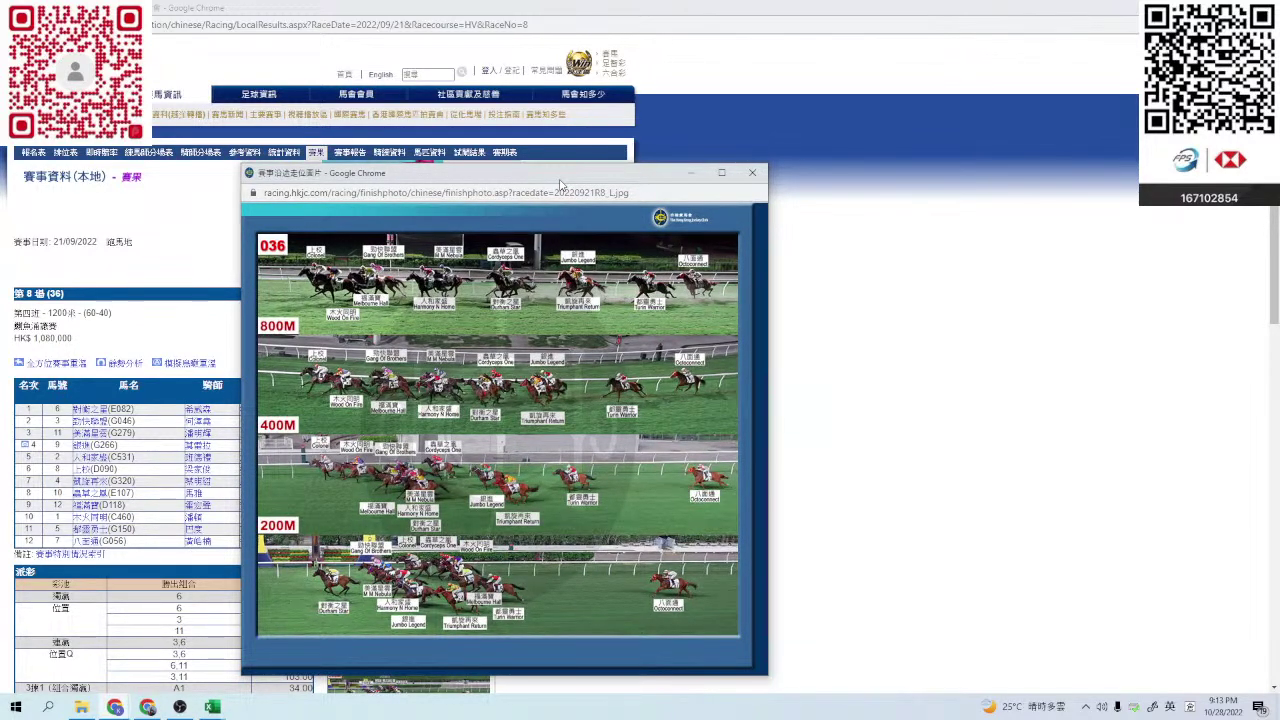
{"action": "left_click", "coordinate": [752, 172]}
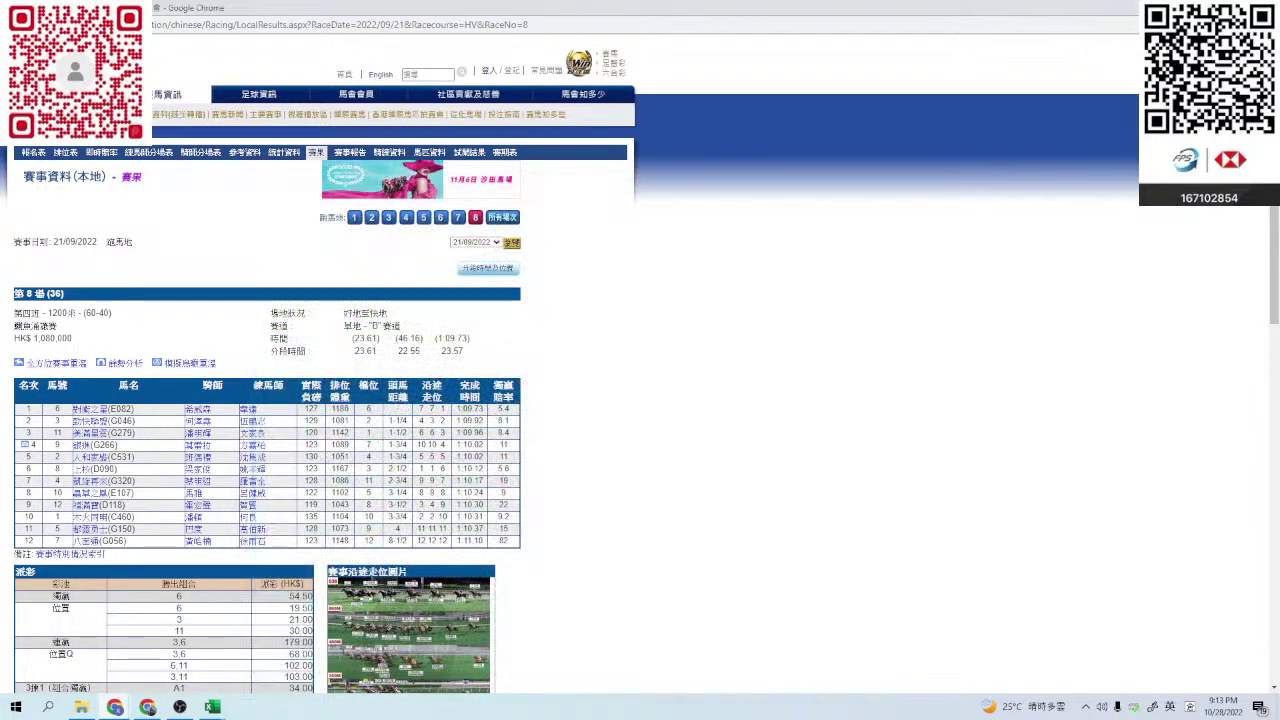
{"action": "left_click", "coordinate": [104, 421]}
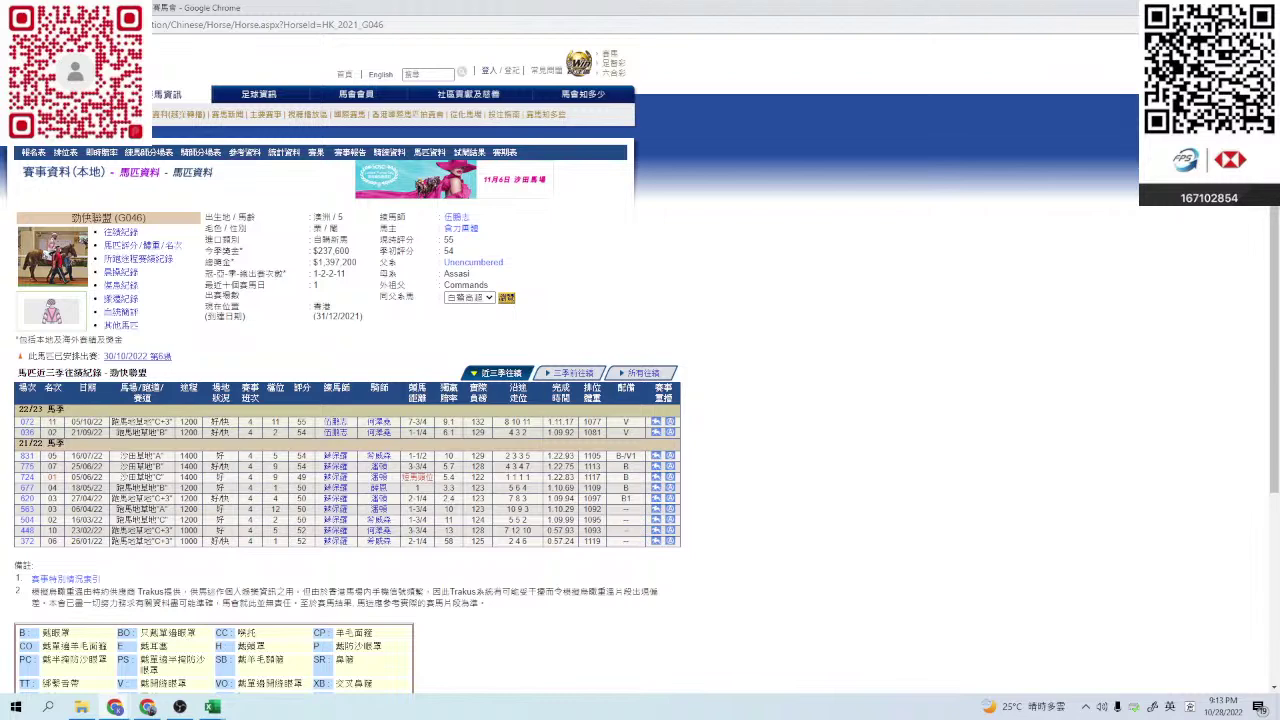
{"action": "key", "text": "ctrl+w"}
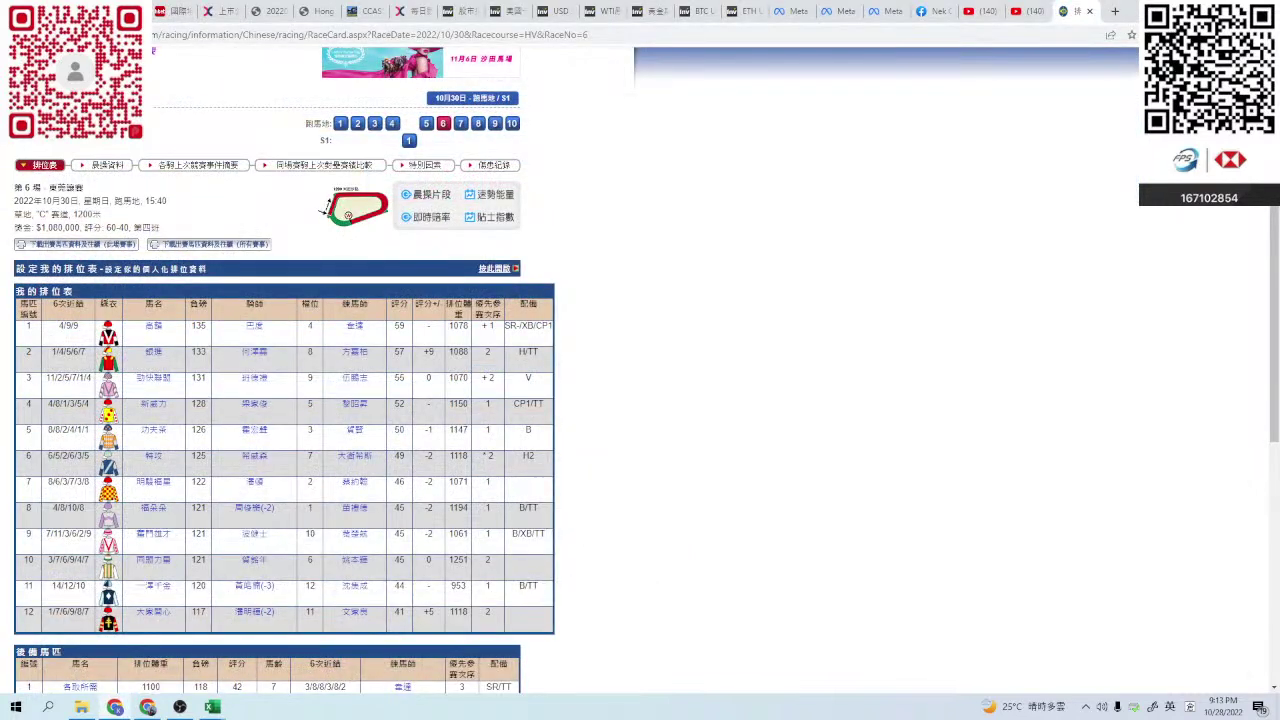
- Enter a Score of 0.8 for horse 3 in the Excel workbook
{"action": "key", "text": "alt+Tab"}
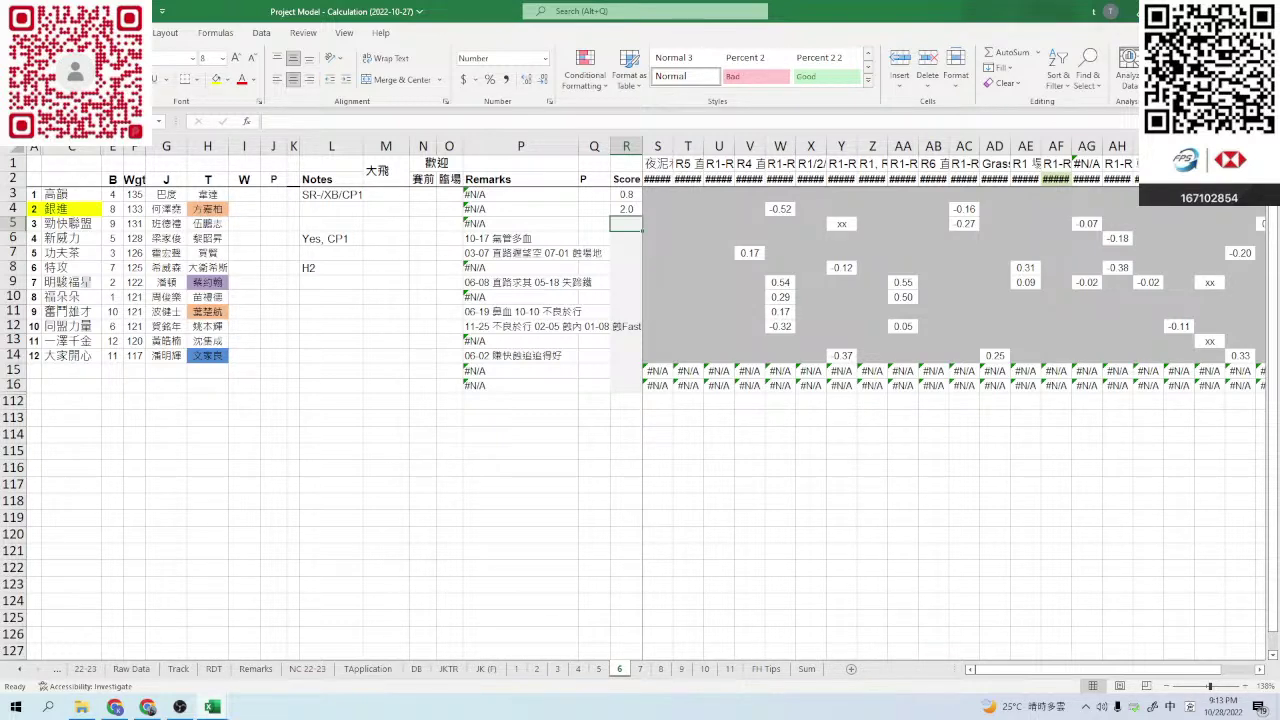
{"action": "type", "text": "0.8"}
{"action": "key", "text": "Return"}
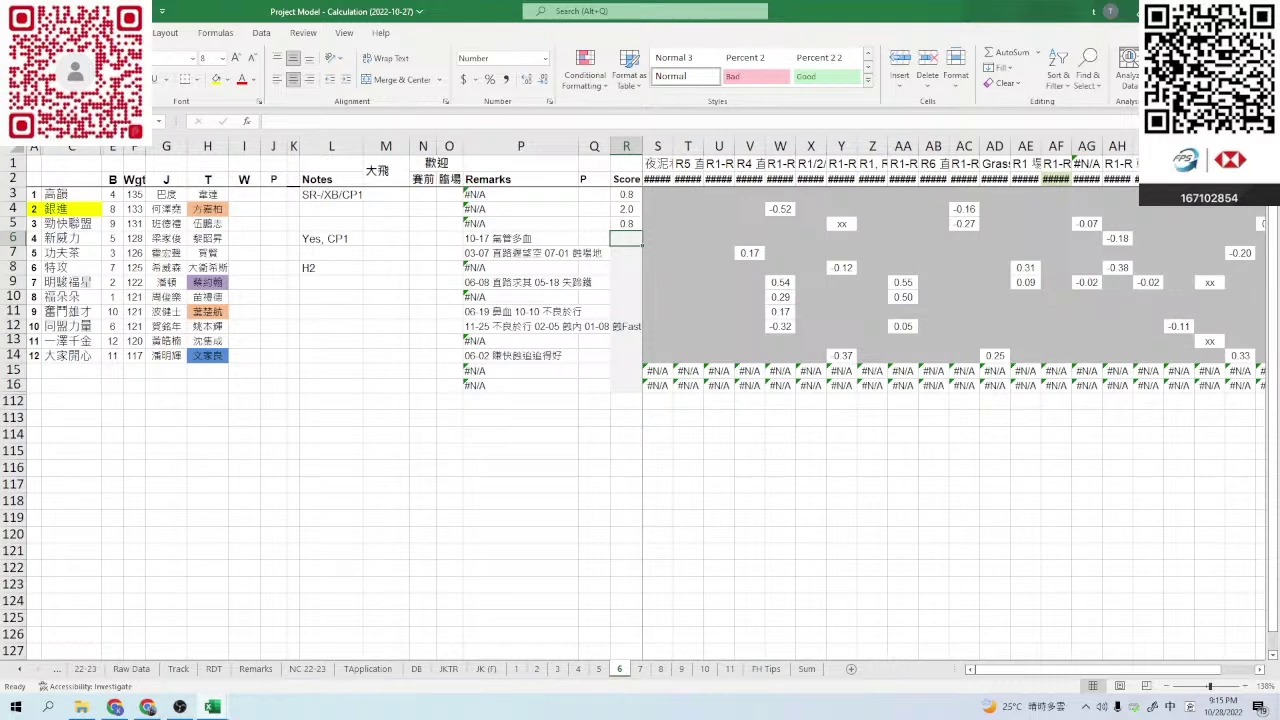
- Open horse 4's profile from the race card in the browser and review the running-position photos of its 13/07/2022 race 6
{"action": "mouse_move", "coordinate": [998, 669]}
{"action": "left_mouse_down"}
{"action": "mouse_move", "coordinate": [1012, 669]}
{"action": "mouse_move", "coordinate": [978, 669]}
{"action": "left_mouse_up"}
{"action": "key", "text": "alt+Tab"}
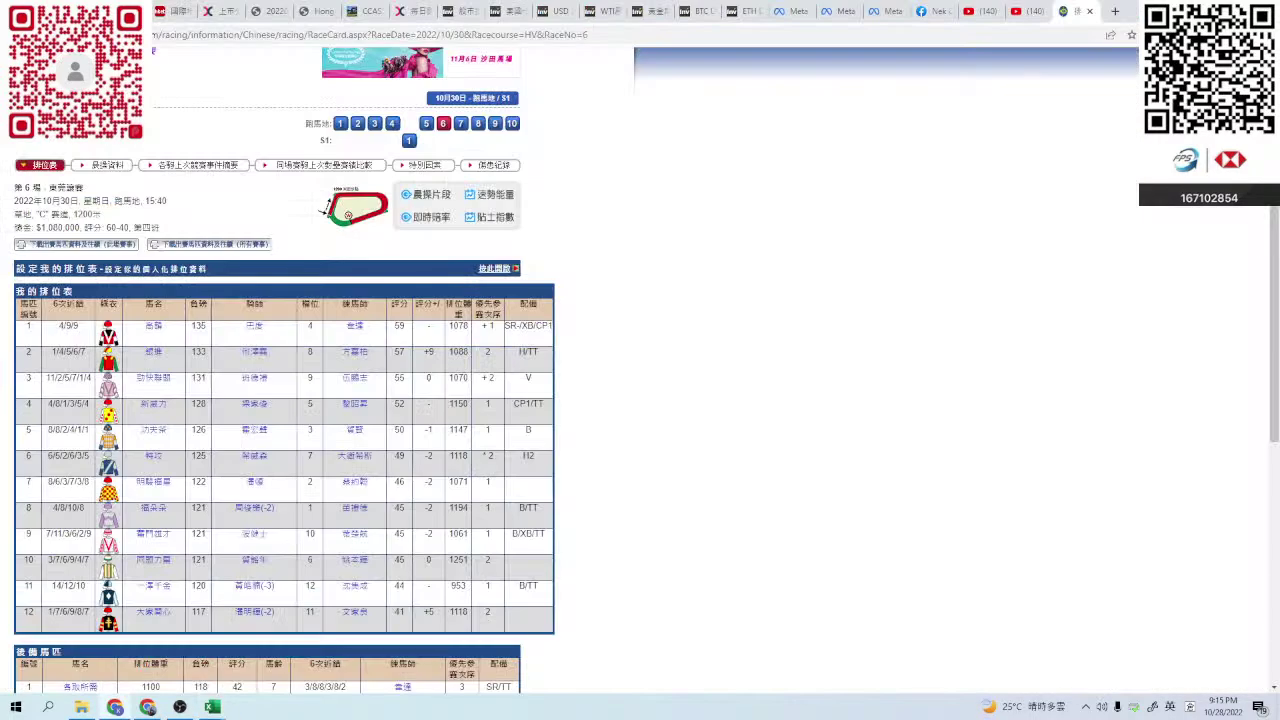
{"action": "left_click", "coordinate": [154, 404]}
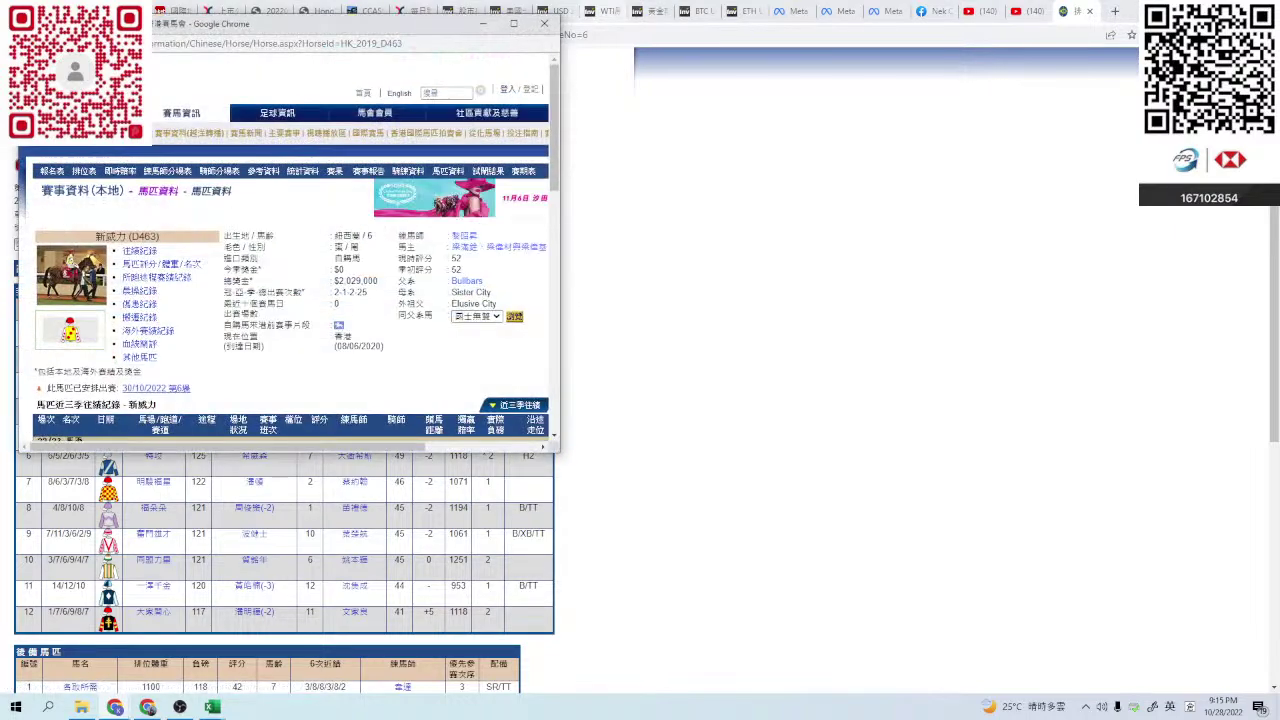
{"action": "left_click", "coordinate": [515, 22]}
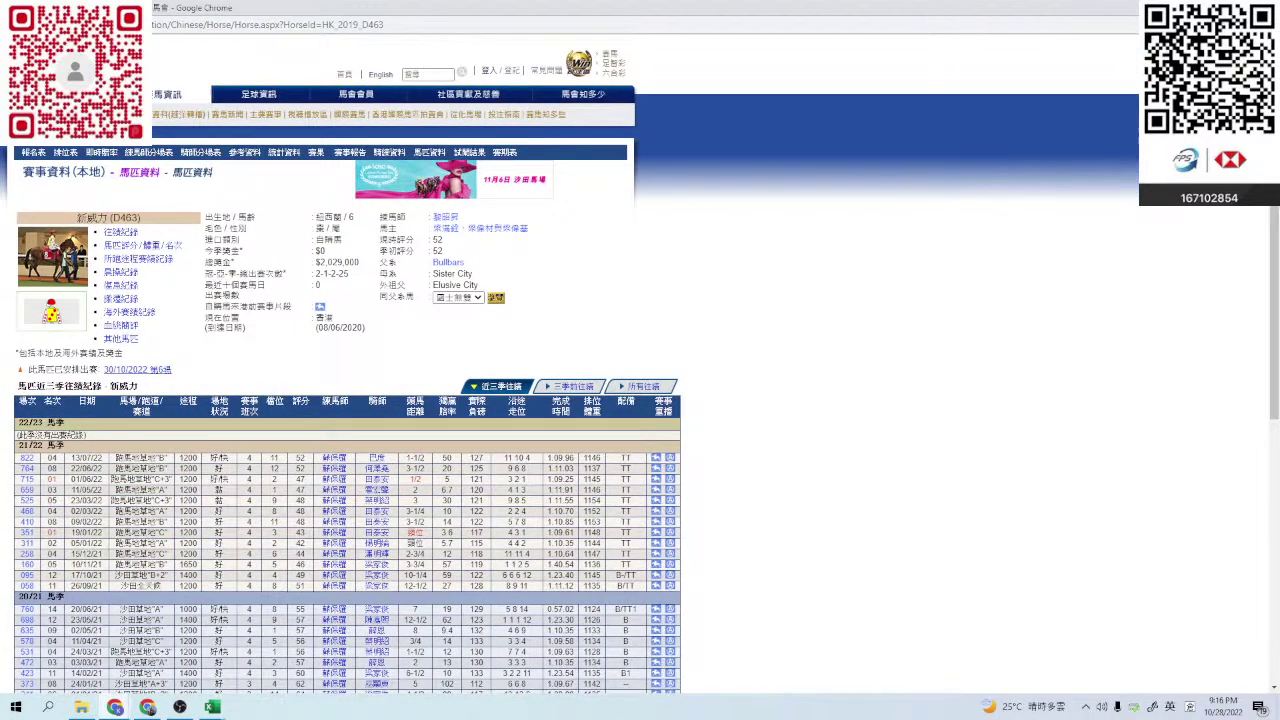
{"action": "left_click", "coordinate": [26, 457]}
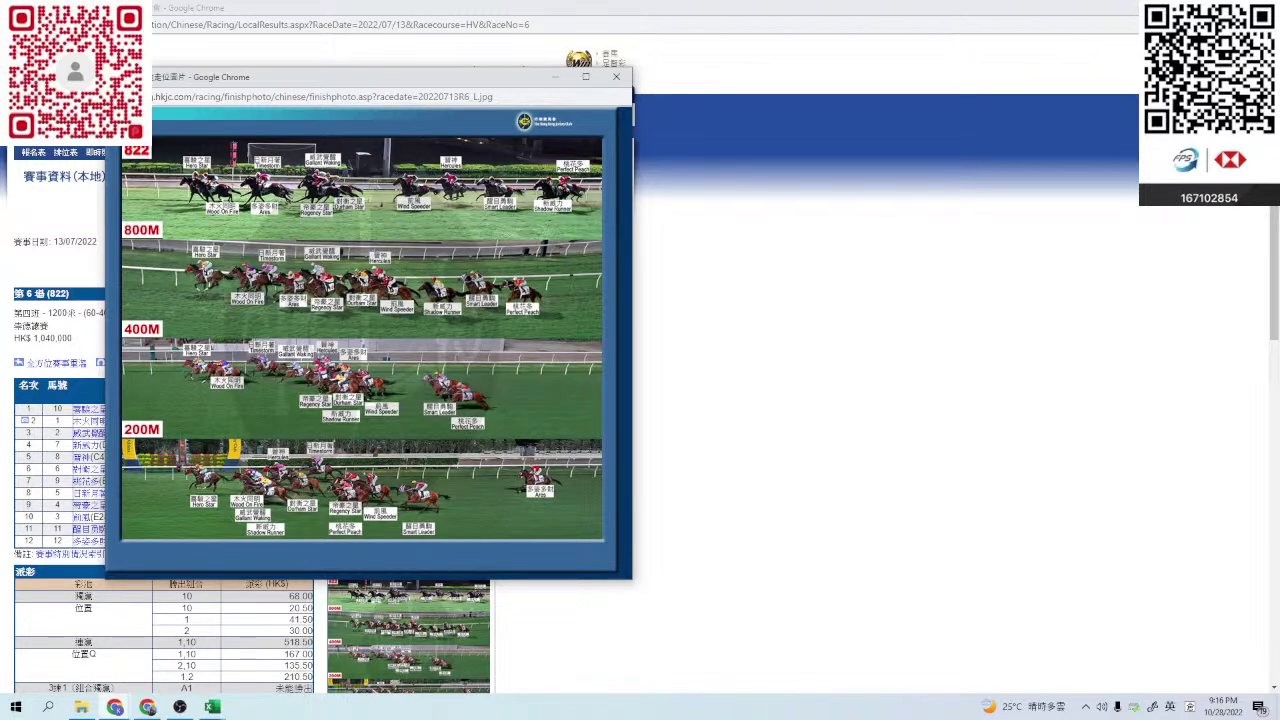
{"action": "left_click_drag", "start_coordinate": [364, 89], "coordinate": [473, 148]}
{"action": "left_click", "coordinate": [725, 135]}
{"action": "right_click", "coordinate": [757, 183]}
{"action": "left_click", "coordinate": [790, 191]}
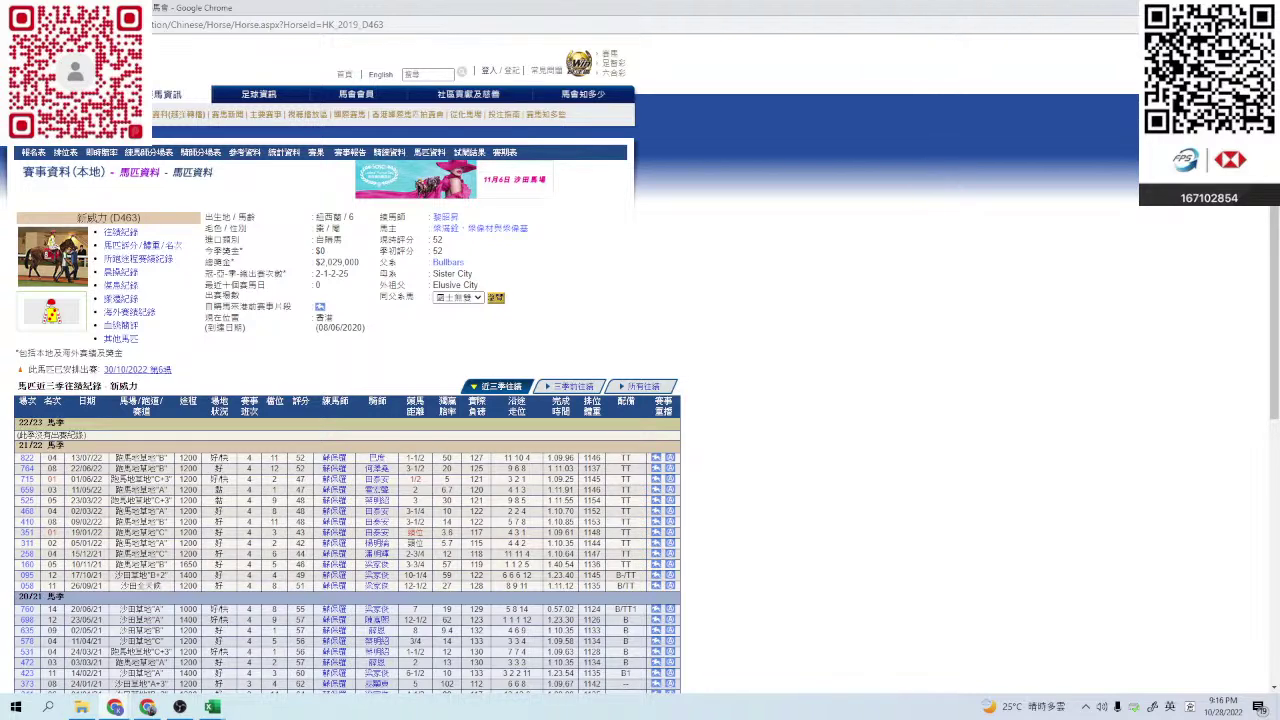
- List the other horses of horse 4's owner and examine the past performance record of stablemate E095
{"action": "left_click", "coordinate": [480, 228]}
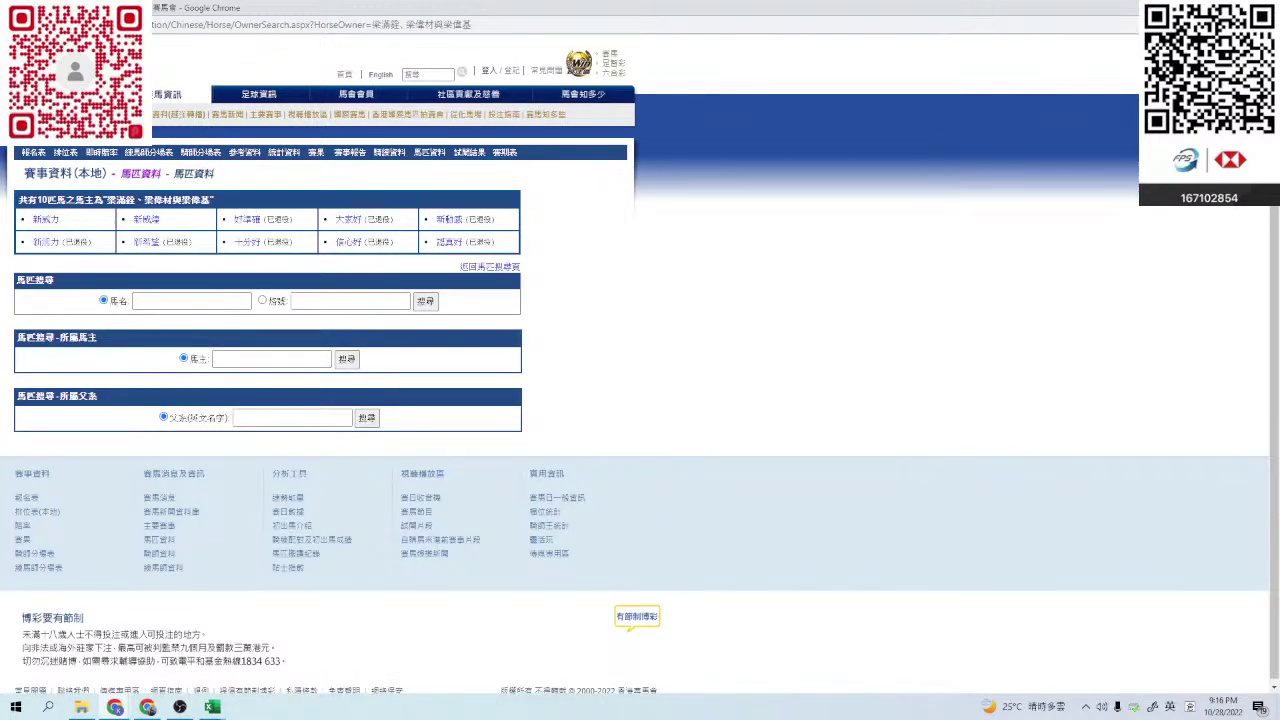
{"action": "left_click", "coordinate": [146, 218]}
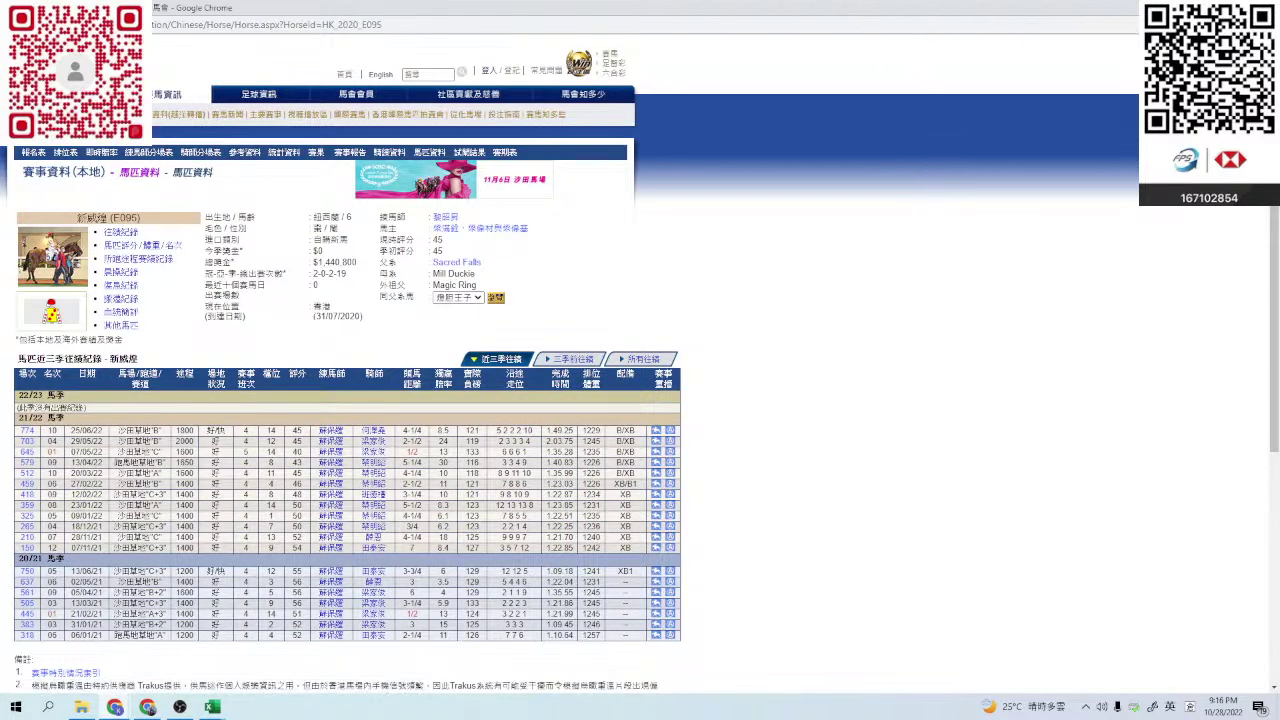
{"action": "right_click", "coordinate": [771, 250]}
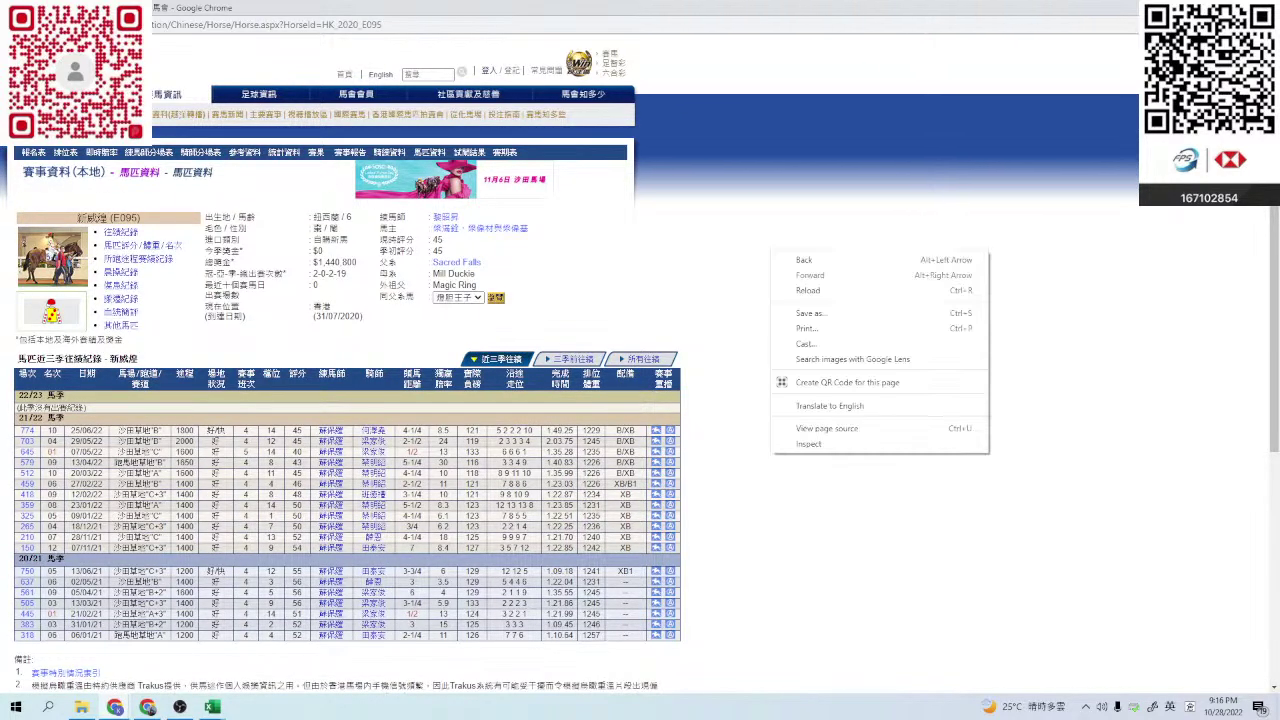
{"action": "left_click", "coordinate": [800, 258]}
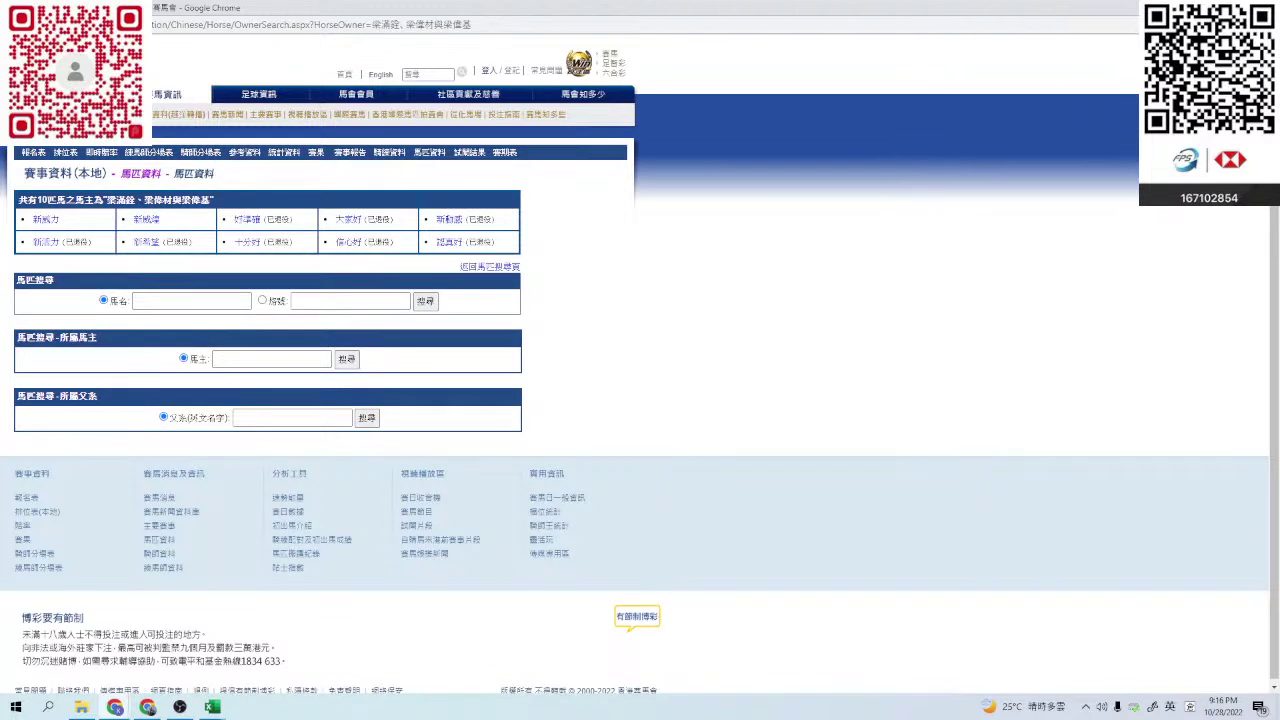
{"action": "left_click", "coordinate": [146, 219]}
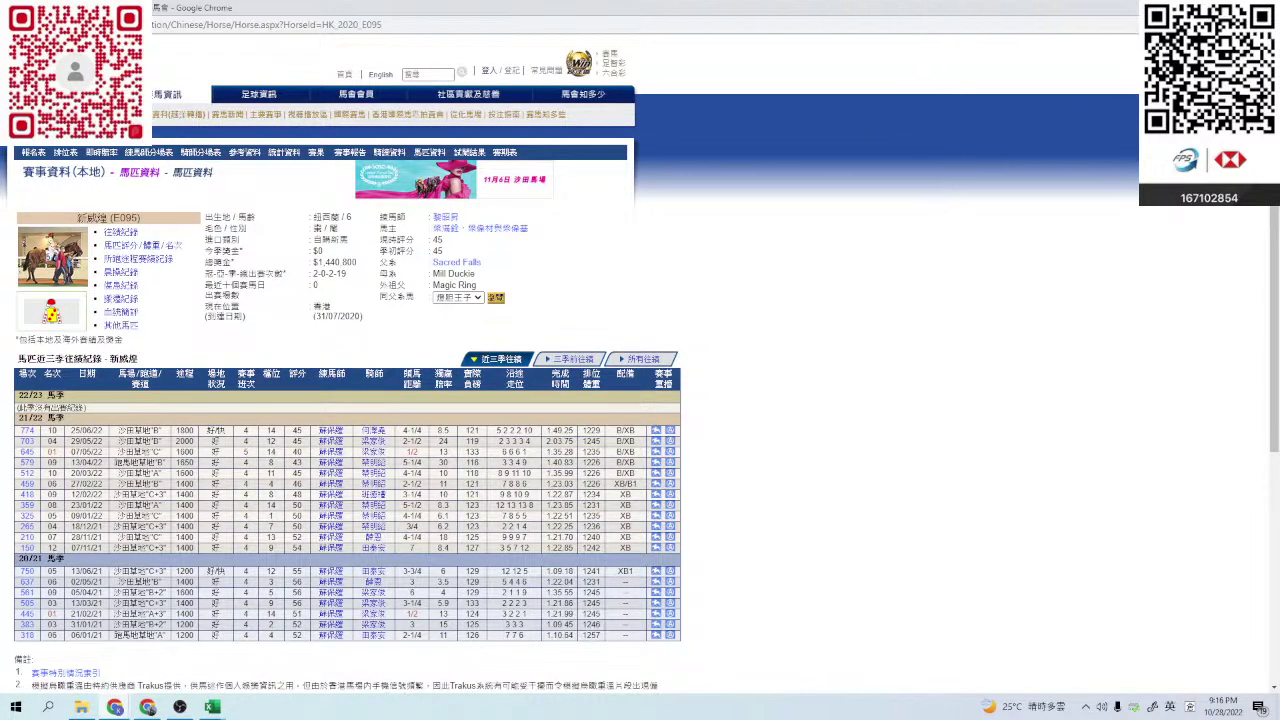
- Return to the owner's horse list, open horse 4's profile D463, and check its row in the Excel workbook before returning to the race card
{"action": "right_click", "coordinate": [590, 232]}
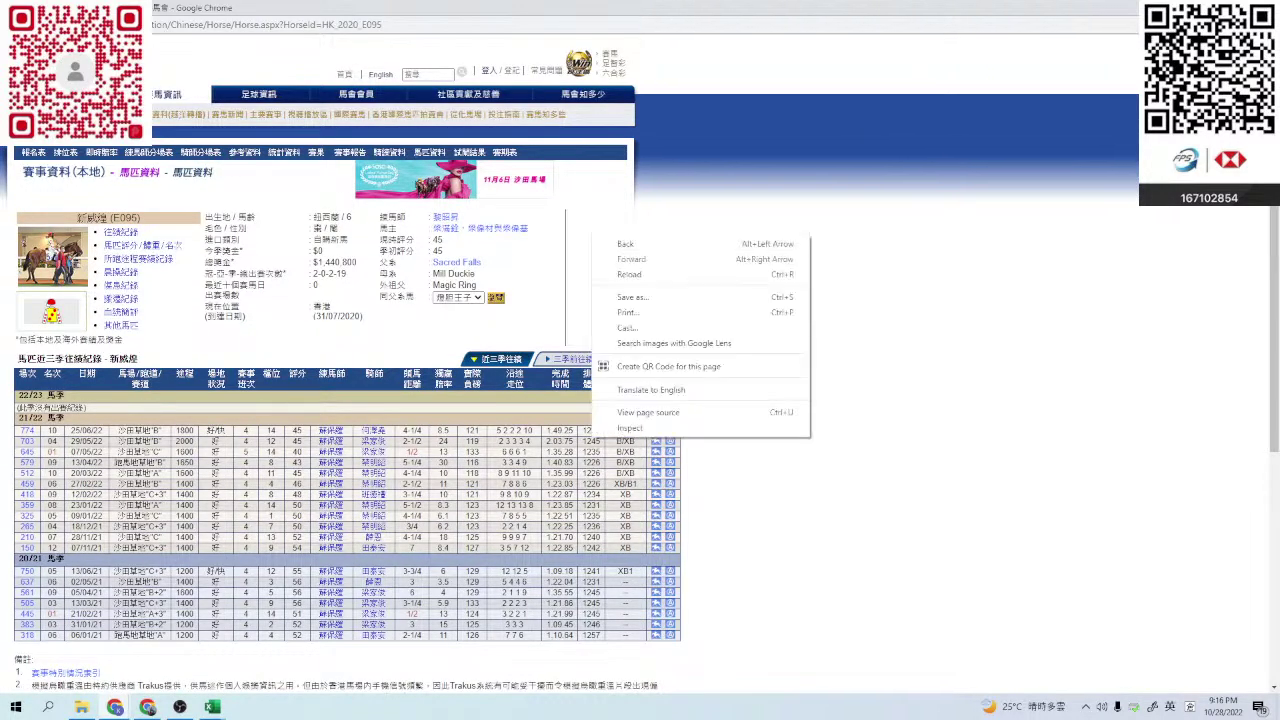
{"action": "left_click", "coordinate": [620, 242]}
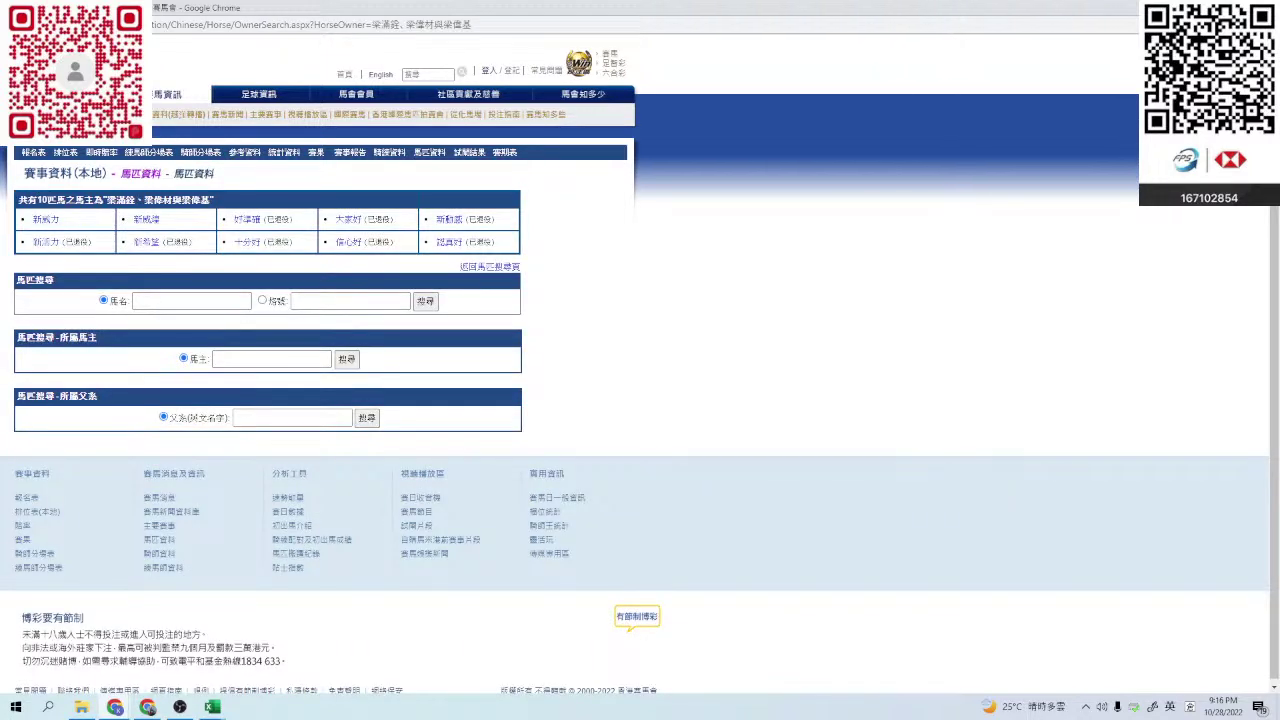
{"action": "left_click", "coordinate": [46, 219]}
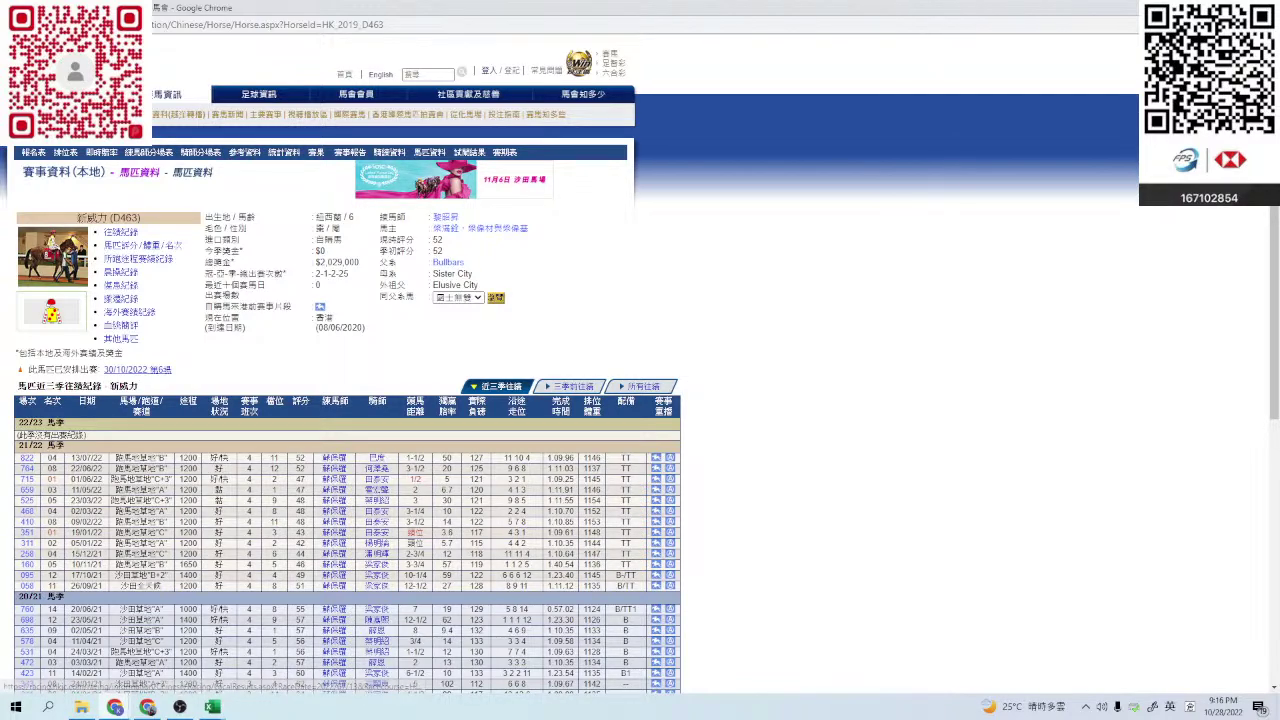
{"action": "key", "text": "alt+Tab"}
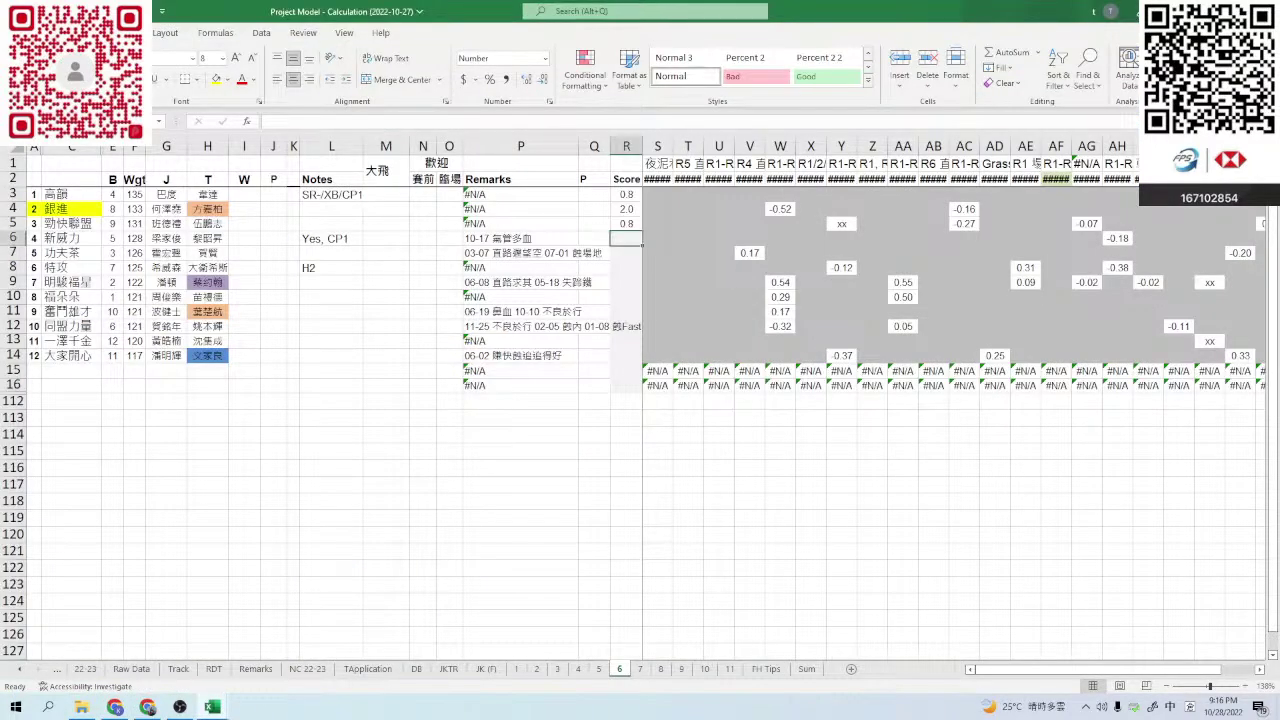
{"action": "key", "text": "alt+Tab"}
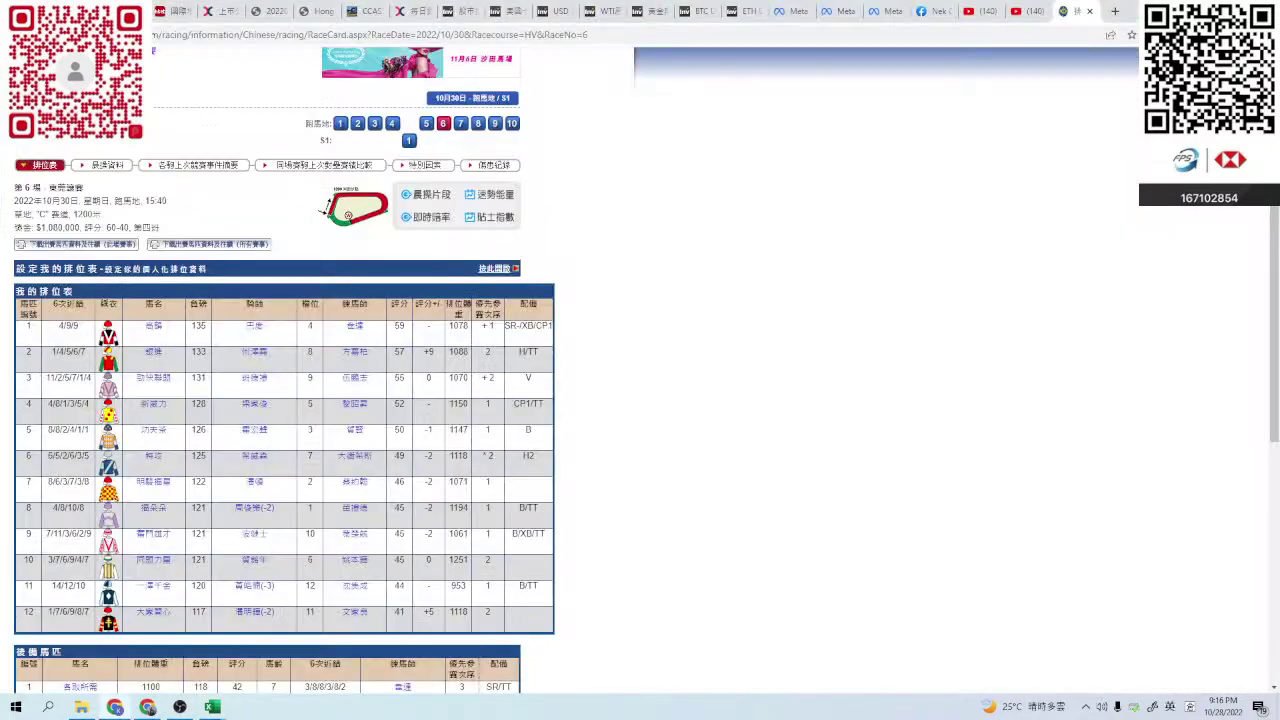
- Reopen horse 4's profile from the race card in the browser and examine its past performances alongside its workbook row
{"action": "left_click", "coordinate": [153, 403]}
{"action": "scroll", "coordinate": [153, 403], "scroll_direction": "down", "scroll_amount": 2}
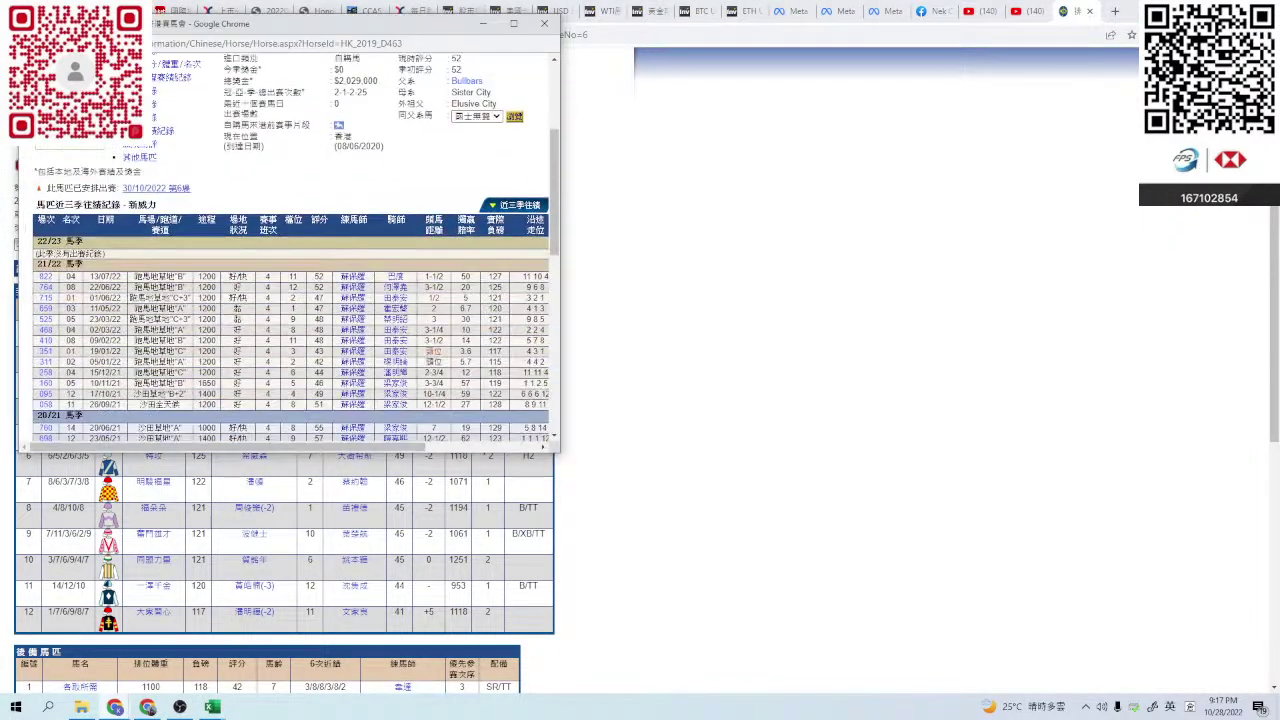
{"action": "left_click", "coordinate": [513, 22]}
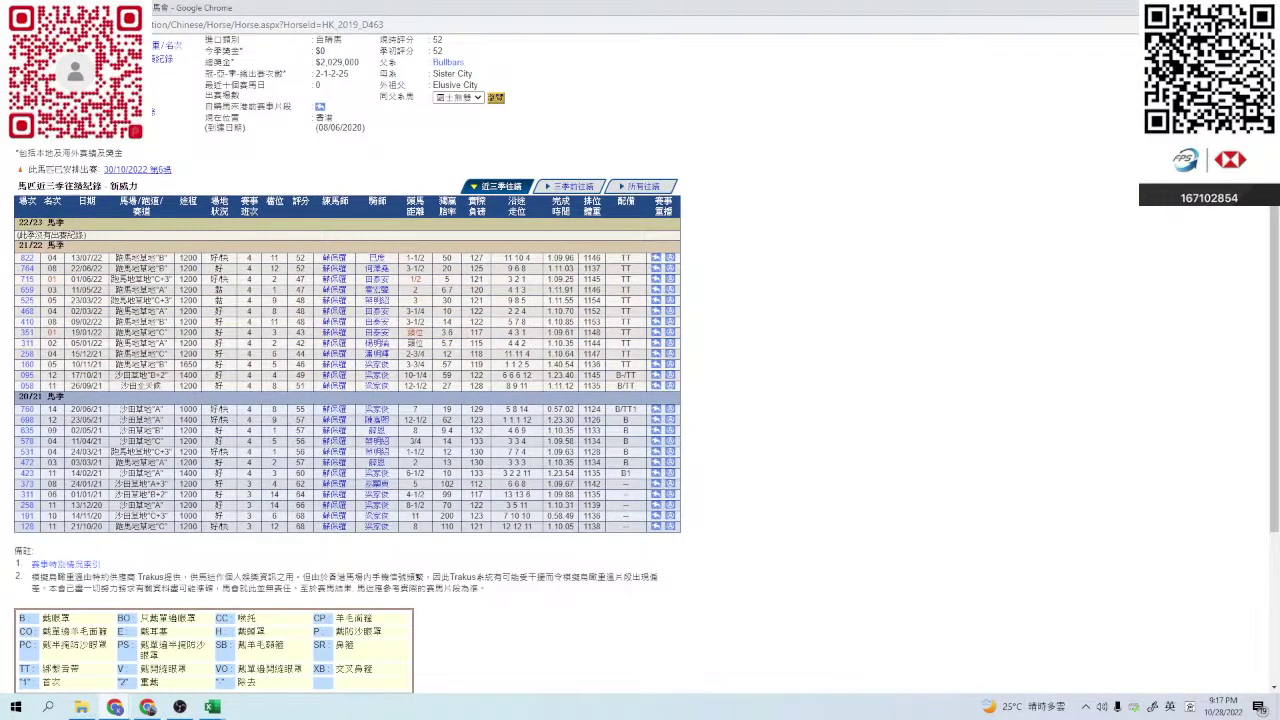
{"action": "key", "text": "alt+Tab"}
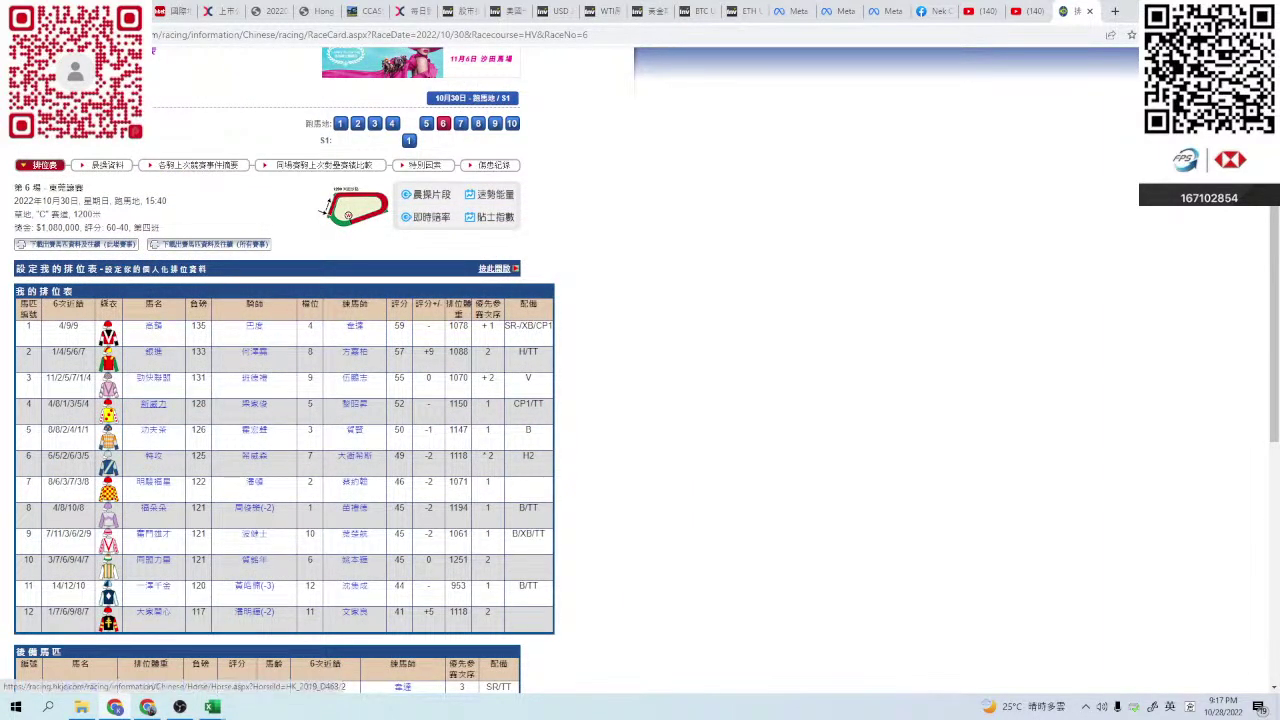
{"action": "key", "text": "alt+Tab"}
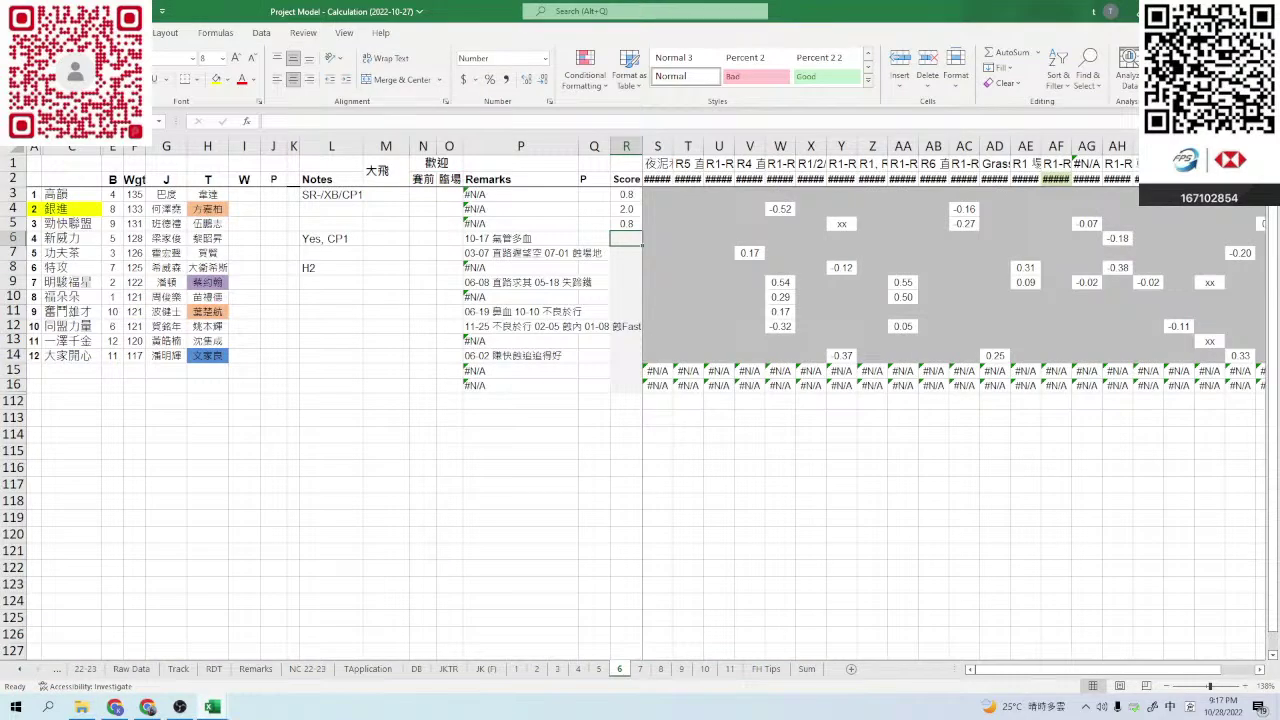
{"action": "key", "text": "alt+Tab"}
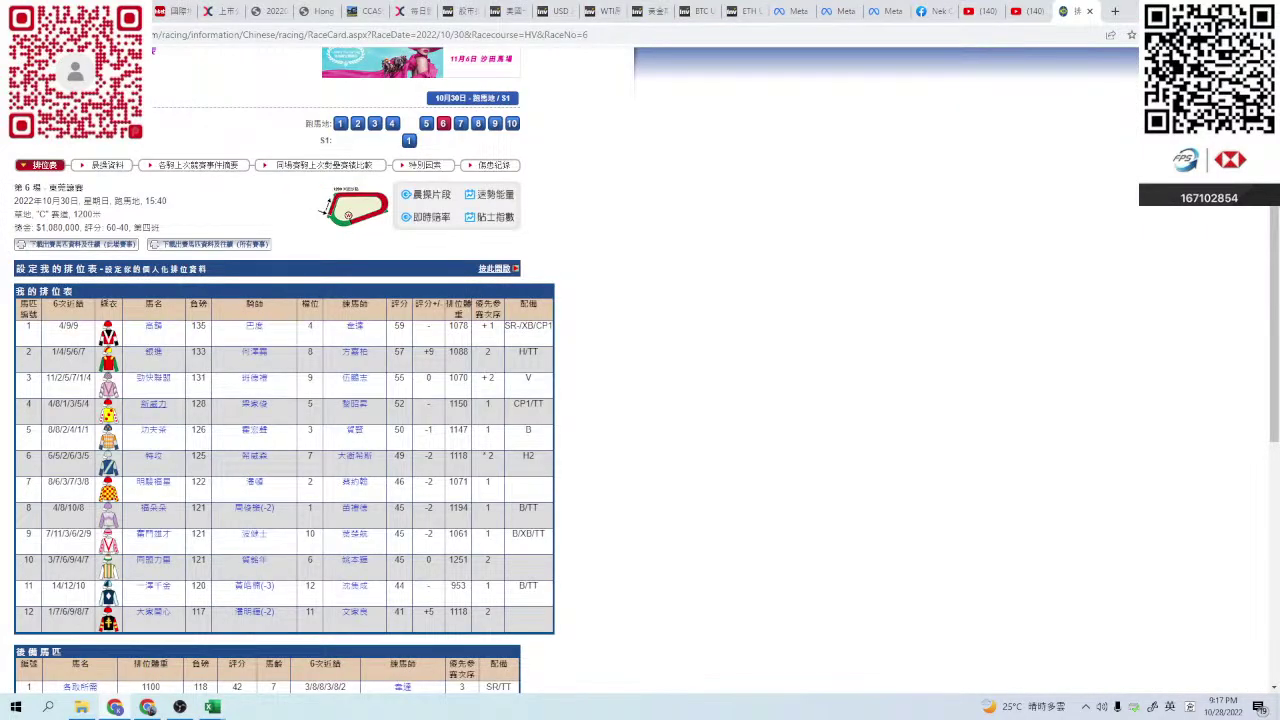
- Review horse 4's trackwork record from its profile and open the results of its 27/09/2022 Sha Tin turf 800M barrier trial
{"action": "left_click", "coordinate": [153, 404]}
{"action": "left_click", "coordinate": [513, 12]}
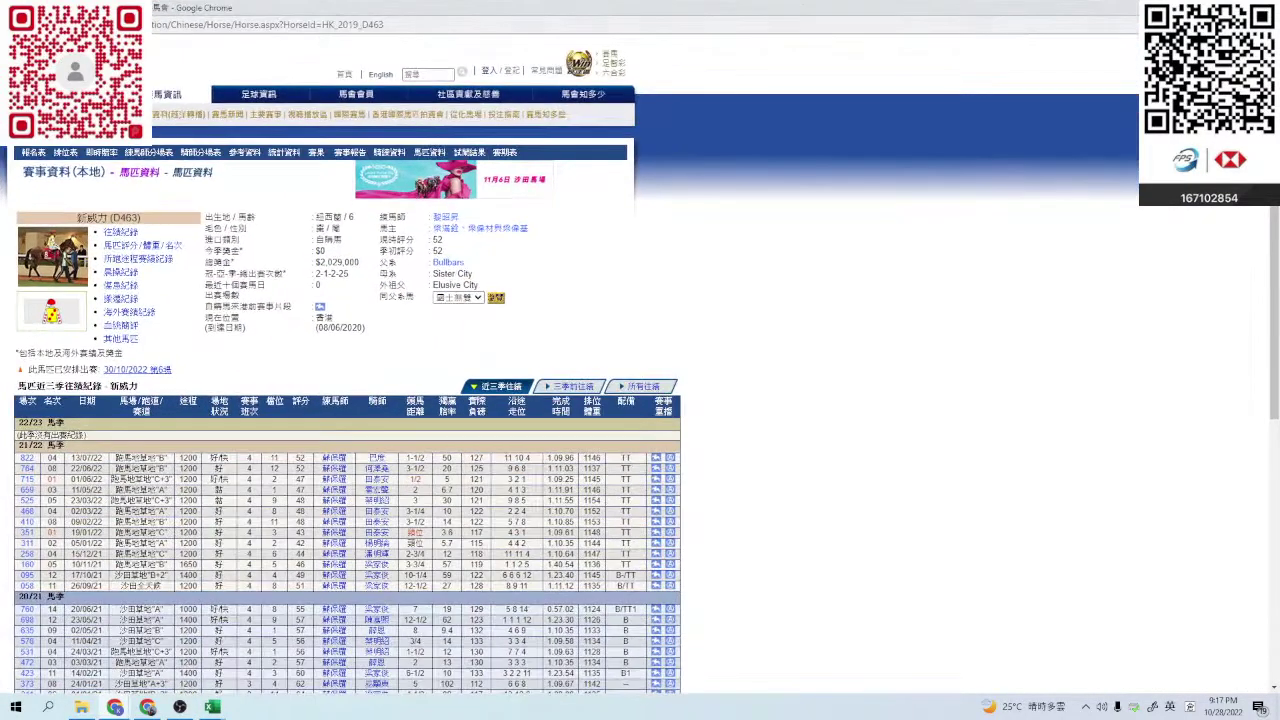
{"action": "left_click", "coordinate": [123, 271]}
{"action": "scroll", "coordinate": [123, 271], "scroll_direction": "down", "scroll_amount": 10}
{"action": "scroll", "coordinate": [273, 364], "scroll_direction": "down", "scroll_amount": 3}
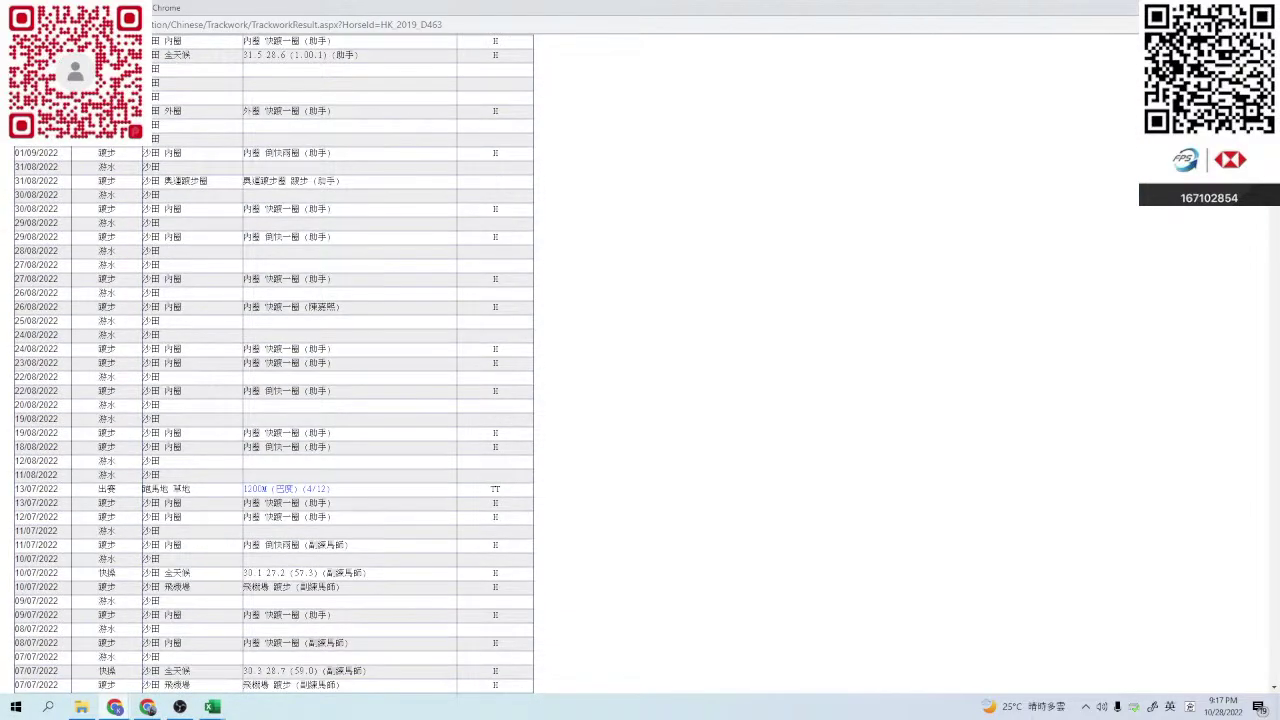
{"action": "scroll", "coordinate": [273, 364], "scroll_direction": "up", "scroll_amount": 10}
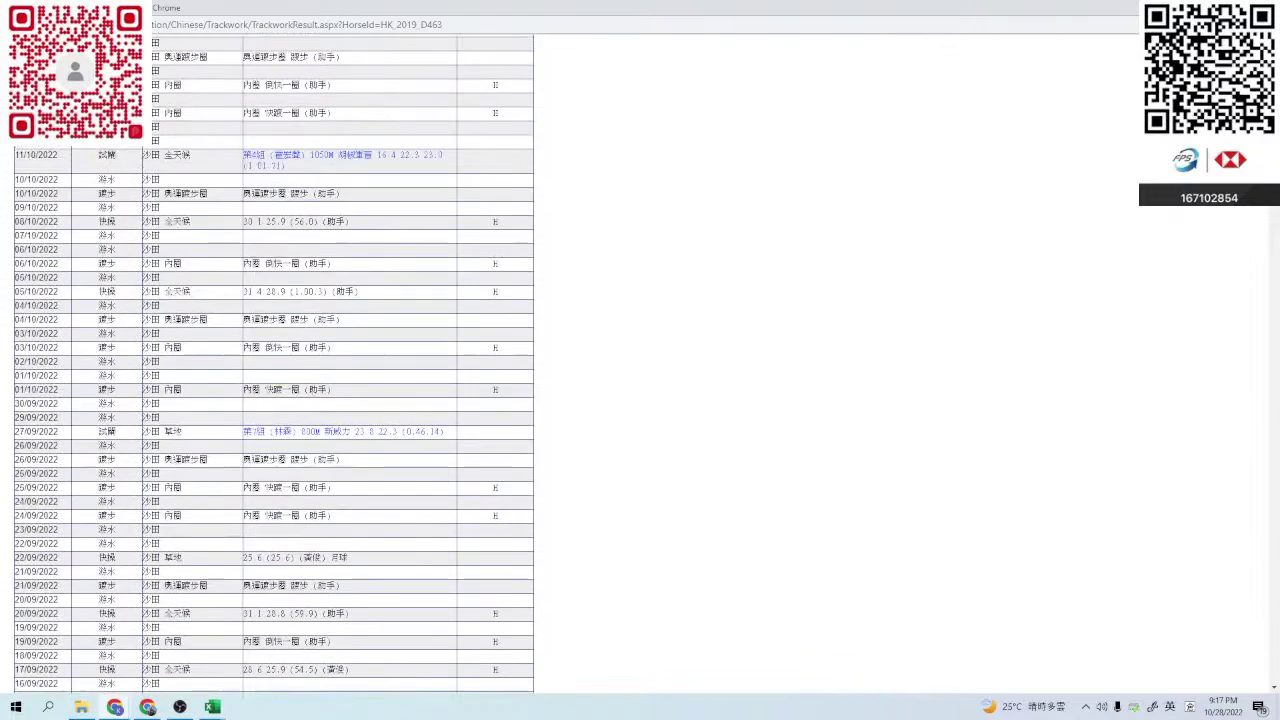
{"action": "left_click", "coordinate": [340, 431]}
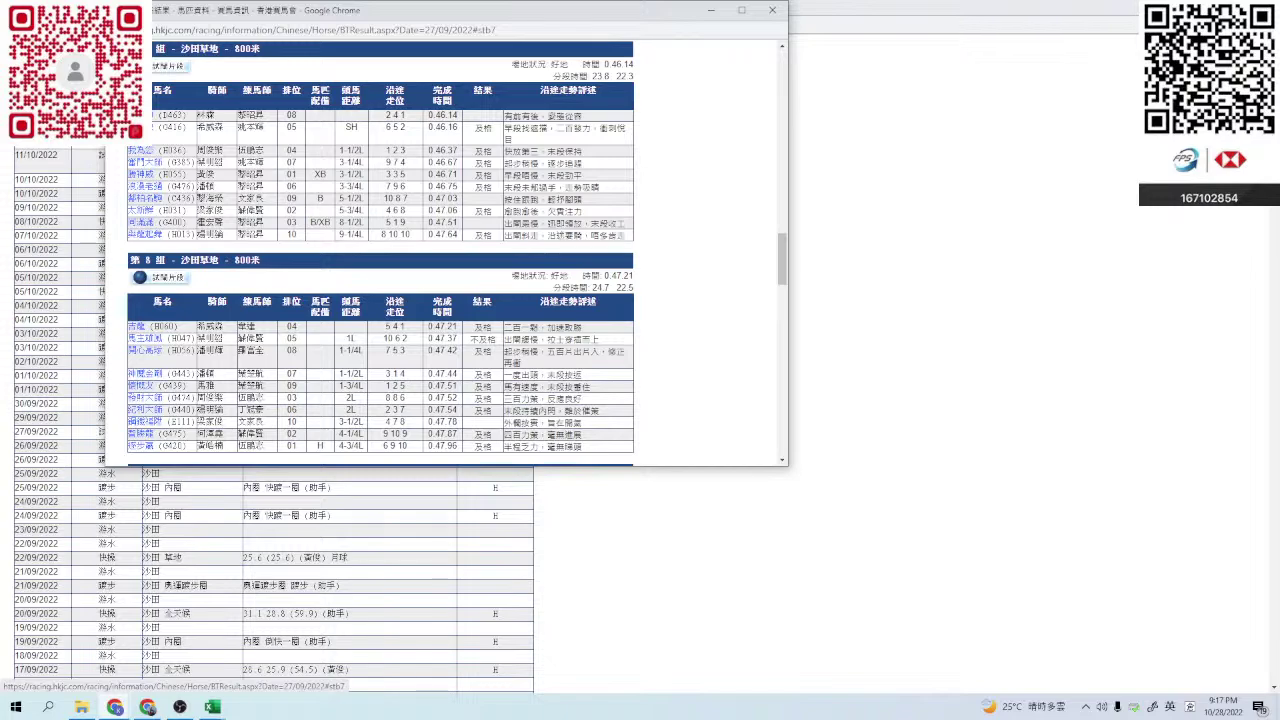
- Compare the times, sectionals and running comments of the 27/09/2022 trial group 7 with those of the neighbouring trial groups
{"action": "scroll", "coordinate": [380, 253], "scroll_direction": "up", "scroll_amount": 1}
{"action": "scroll", "coordinate": [380, 253], "scroll_direction": "up", "scroll_amount": 3}
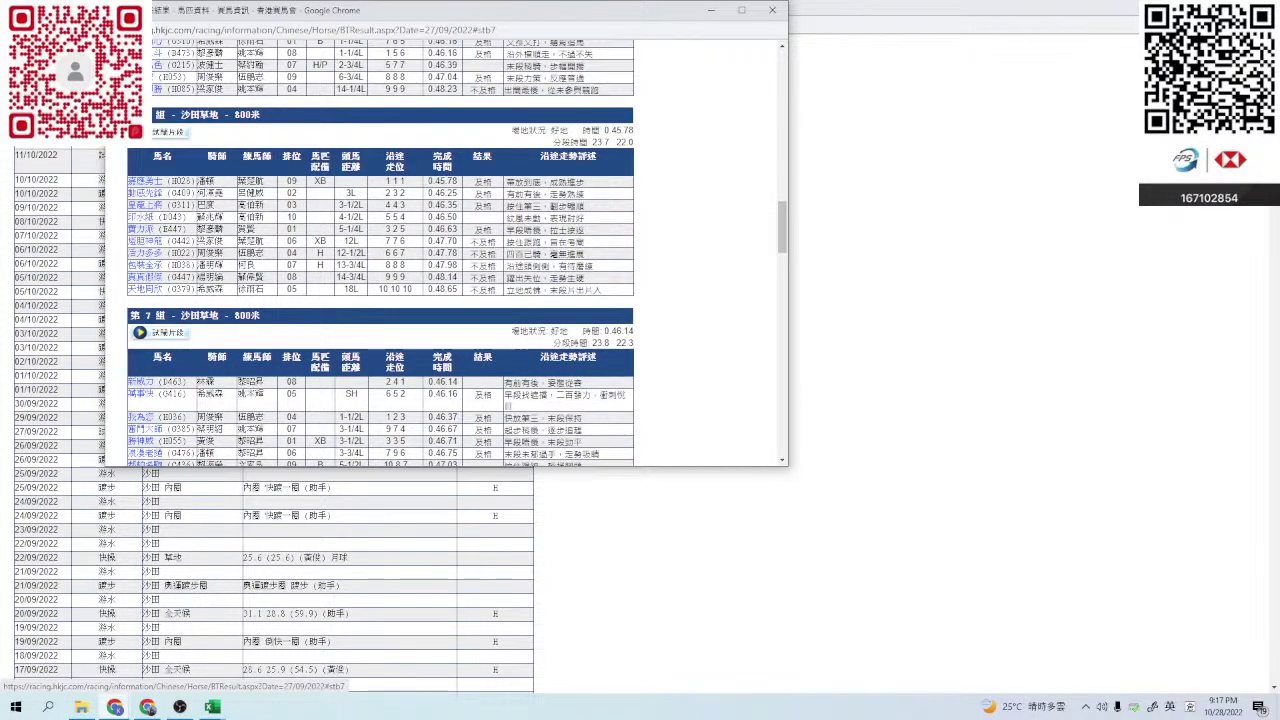
{"action": "scroll", "coordinate": [380, 253], "scroll_direction": "up", "scroll_amount": 2}
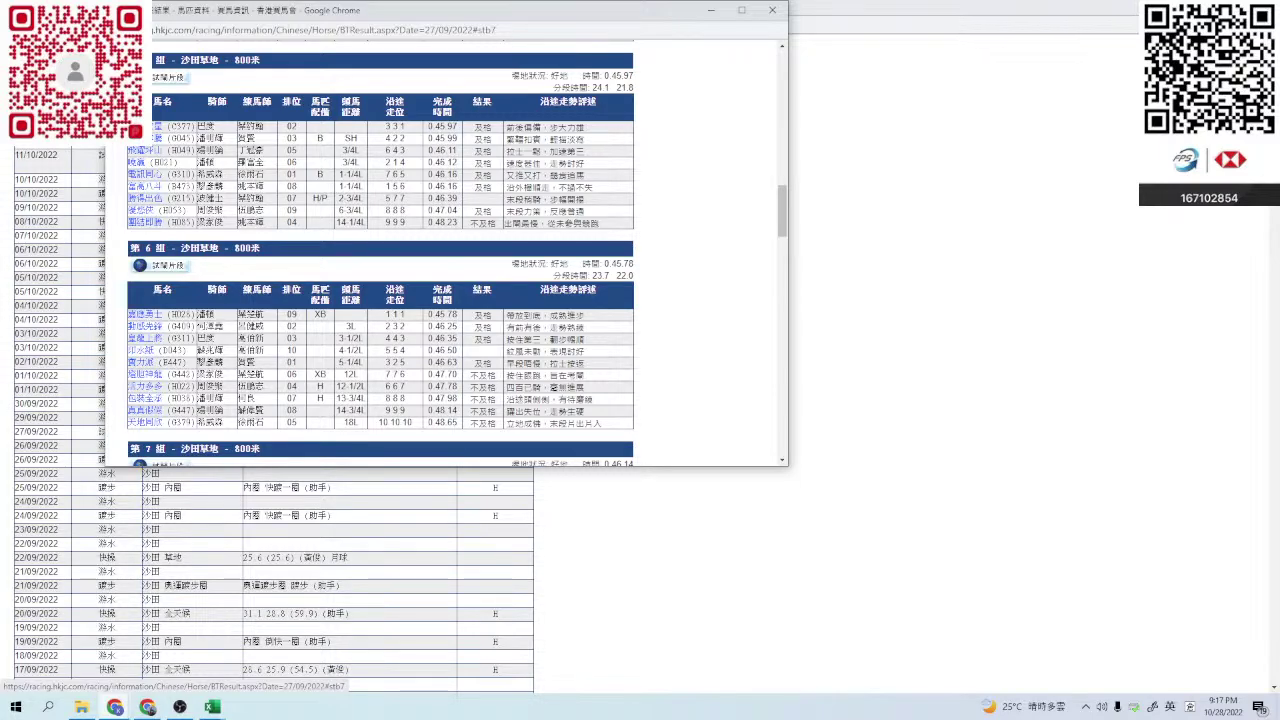
{"action": "scroll", "coordinate": [380, 253], "scroll_direction": "down", "scroll_amount": 8}
{"action": "scroll", "coordinate": [380, 253], "scroll_direction": "up", "scroll_amount": 12}
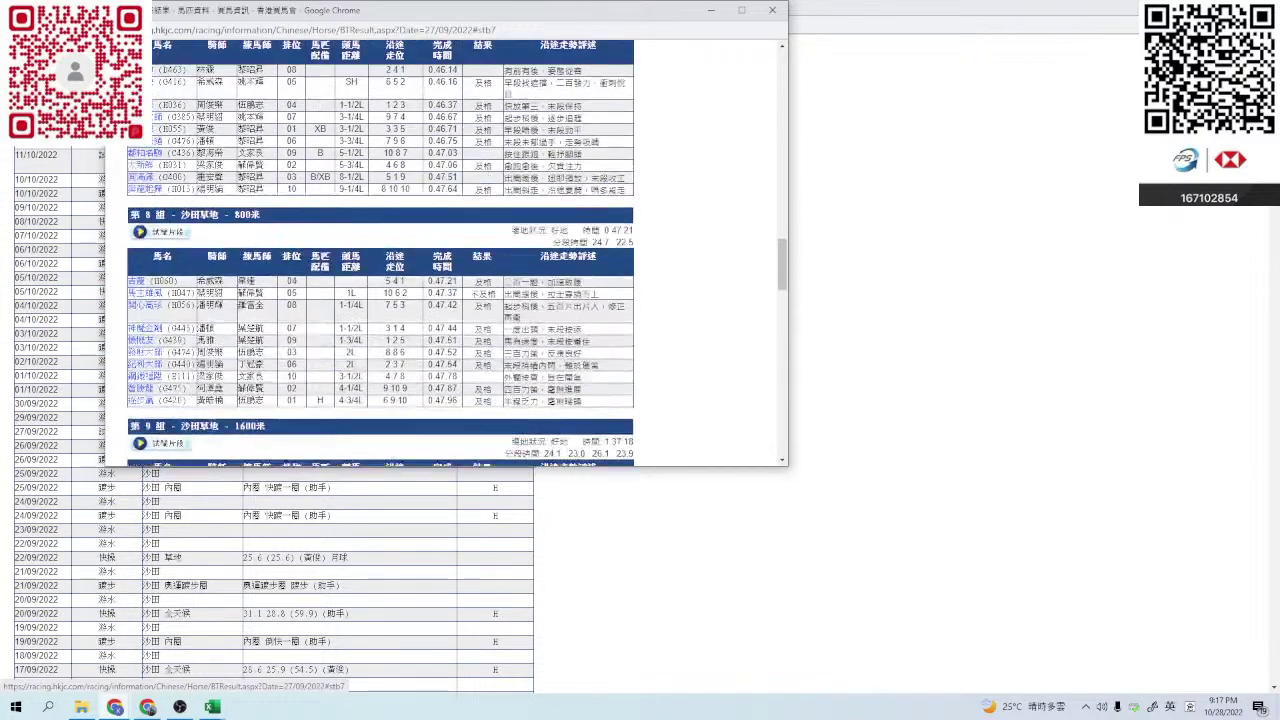
{"action": "scroll", "coordinate": [380, 253], "scroll_direction": "down", "scroll_amount": 9}
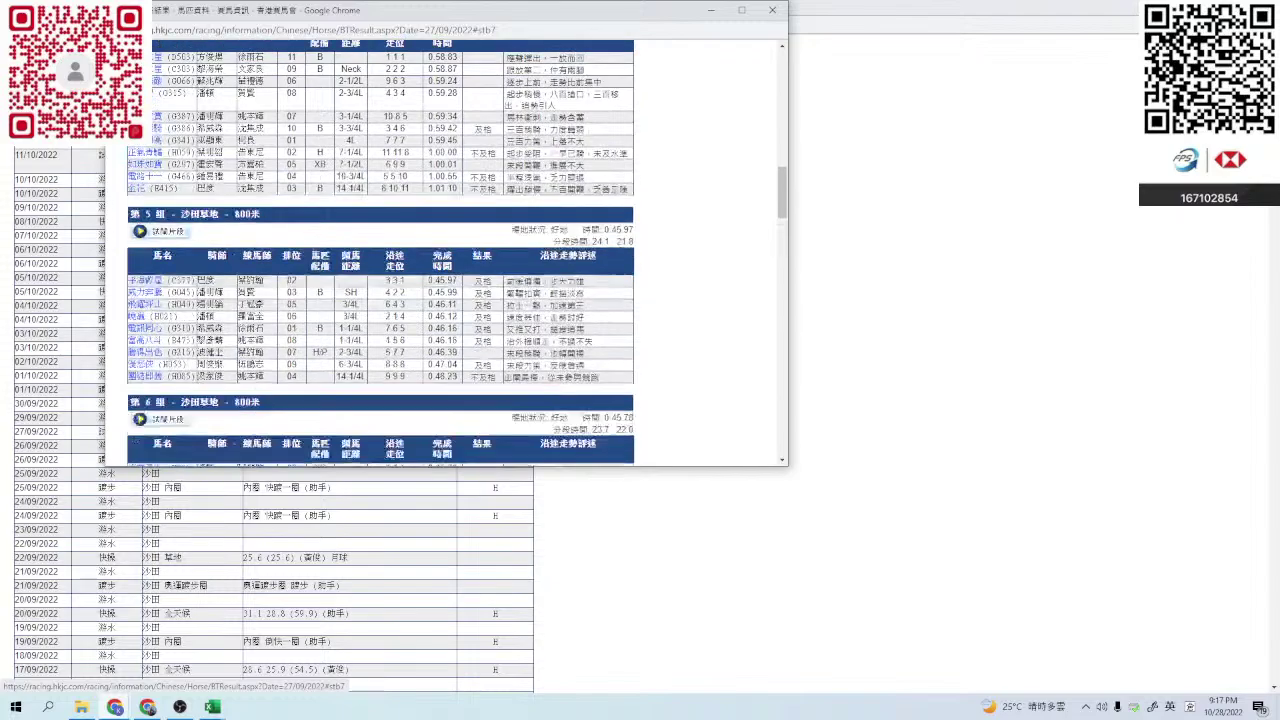
{"action": "scroll", "coordinate": [380, 253], "scroll_direction": "down", "scroll_amount": 2}
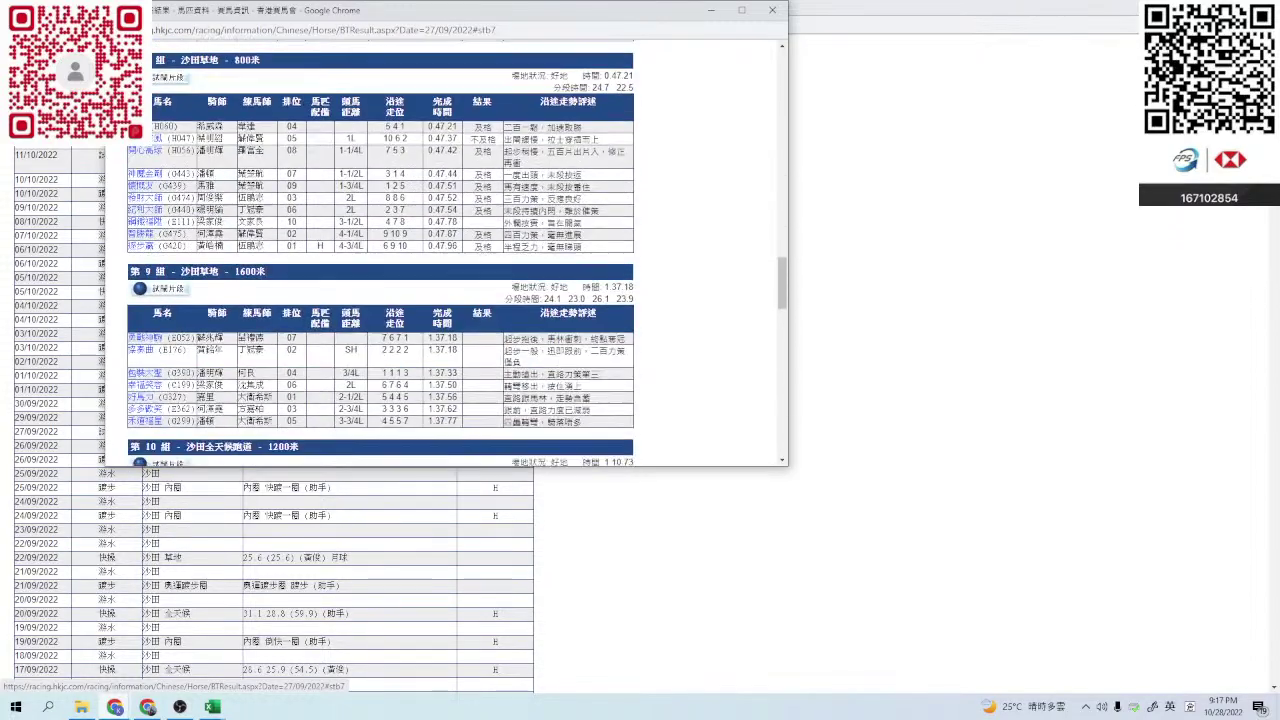
{"action": "scroll", "coordinate": [380, 253], "scroll_direction": "up", "scroll_amount": 2}
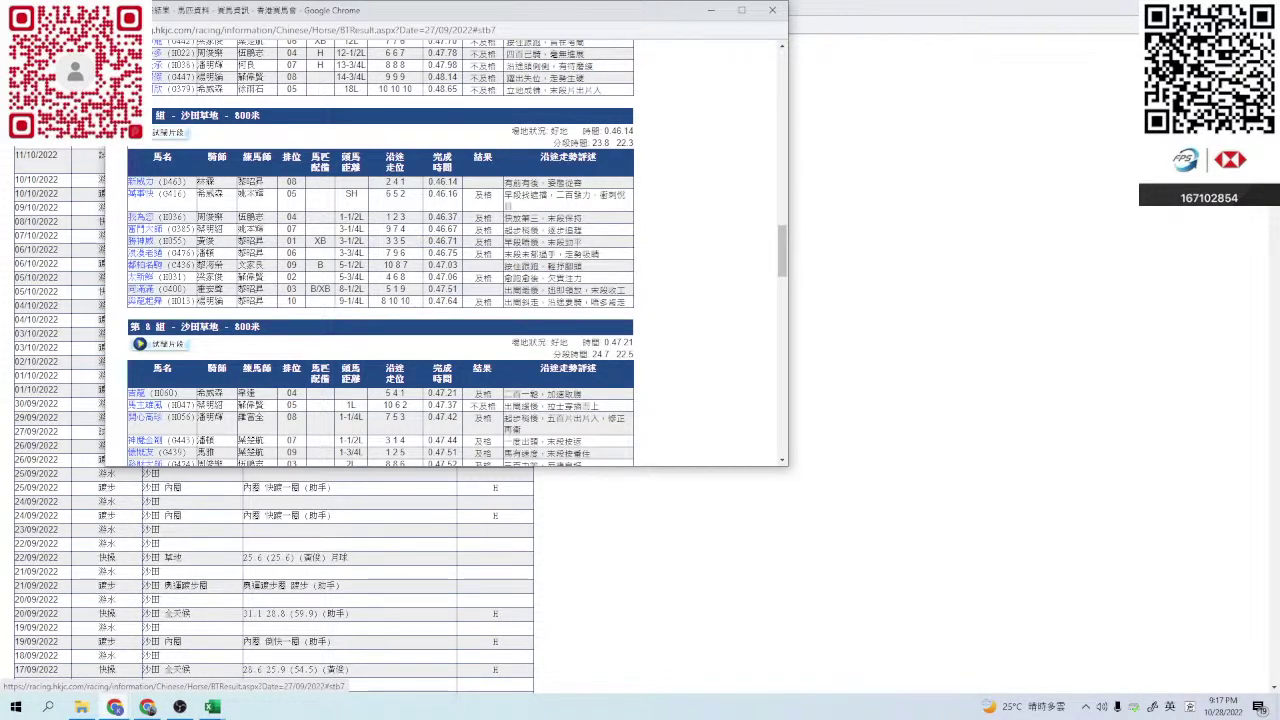
{"action": "scroll", "coordinate": [380, 253], "scroll_direction": "up", "scroll_amount": 1}
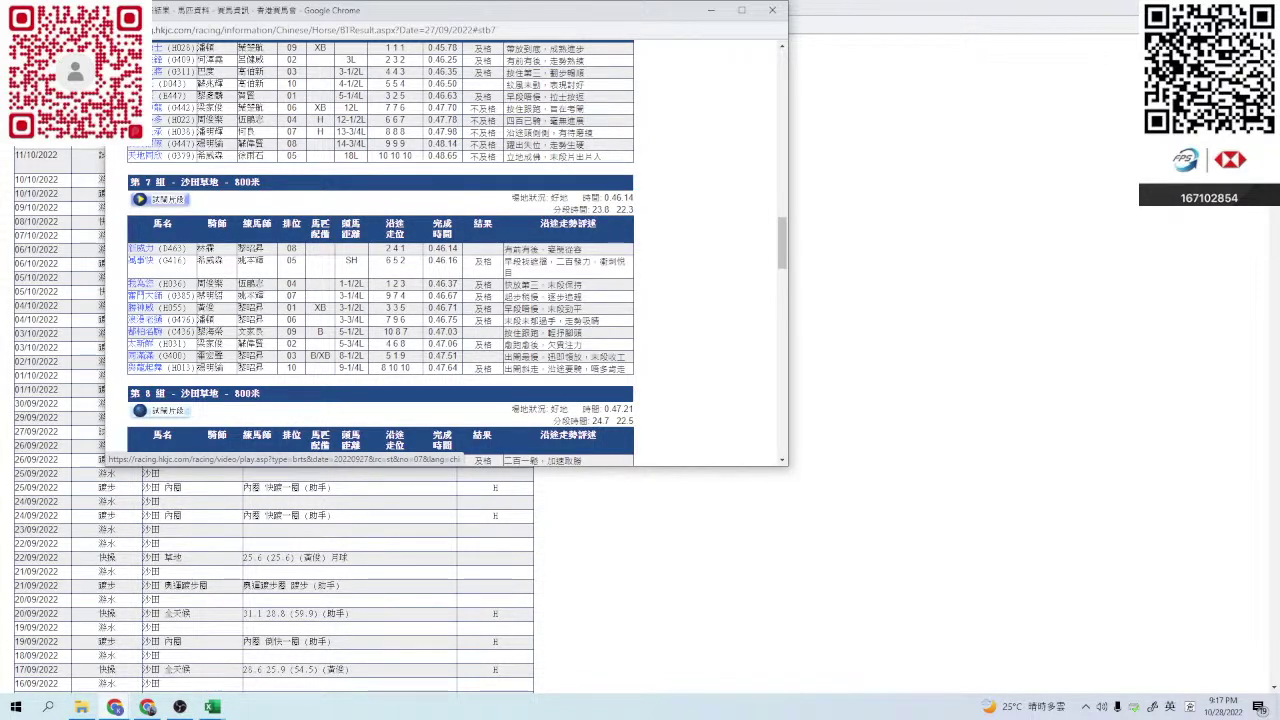
{"action": "scroll", "coordinate": [160, 199], "scroll_direction": "up", "scroll_amount": 3}
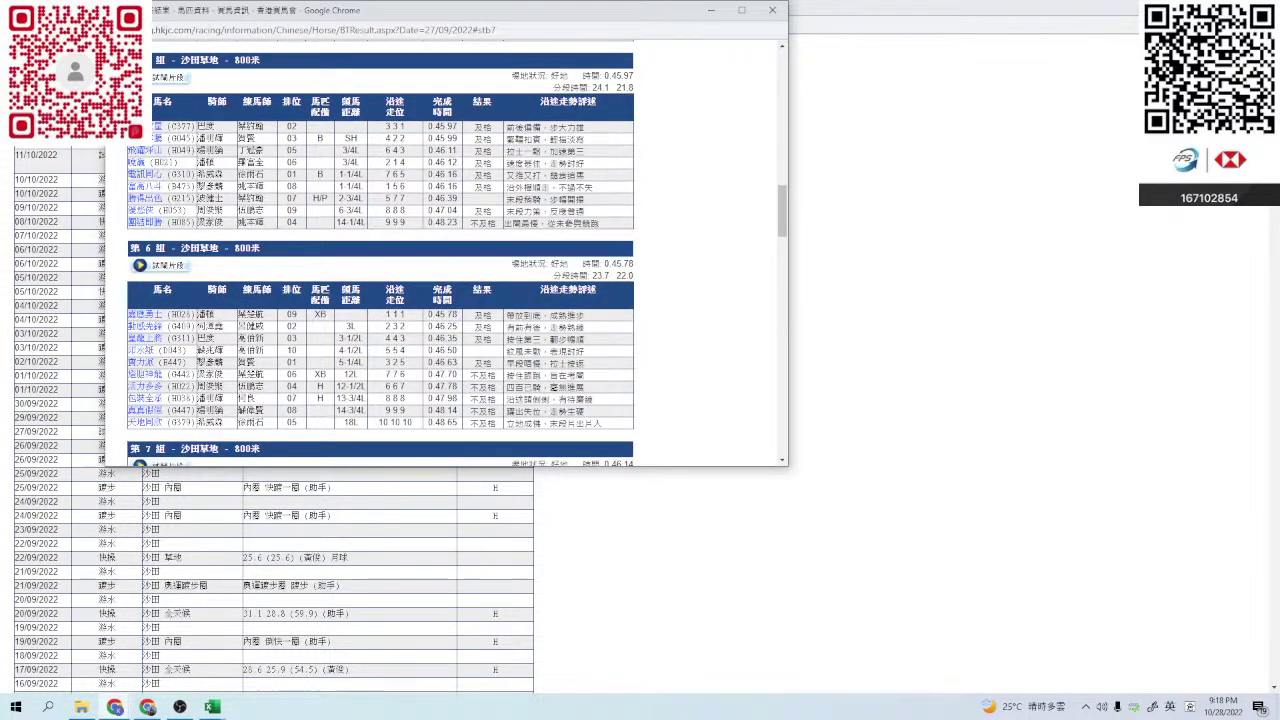
{"action": "scroll", "coordinate": [380, 253], "scroll_direction": "down", "scroll_amount": 2}
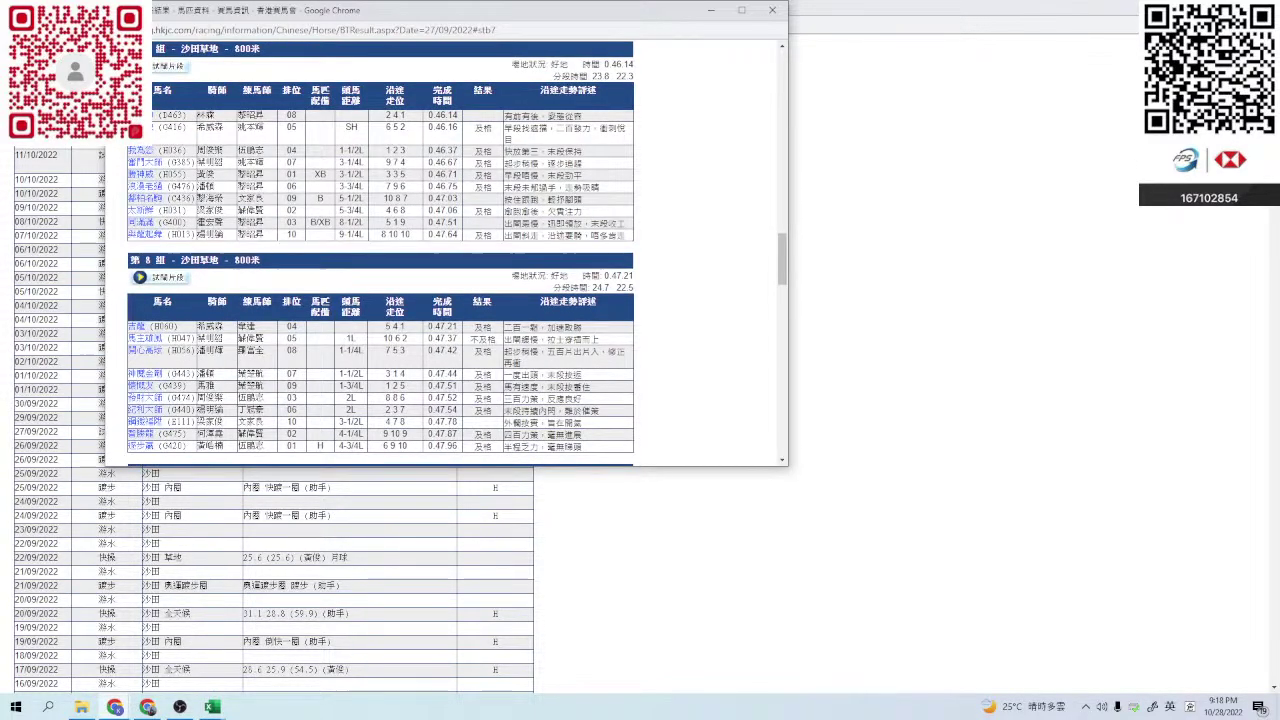
- Play the trial group 7 replay of 27/09/2022 muted in full screen, starting from about 0:12
{"action": "scroll", "coordinate": [380, 253], "scroll_direction": "down", "scroll_amount": 1}
{"action": "left_click", "coordinate": [160, 199]}
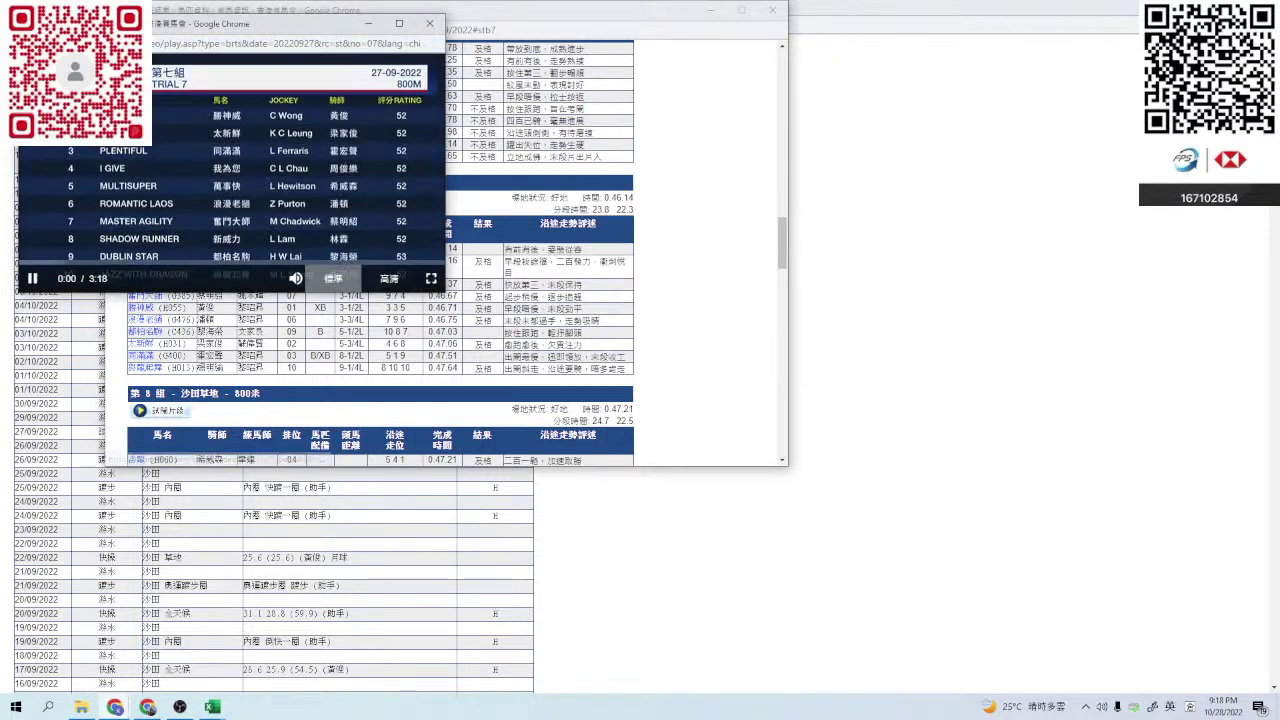
{"action": "left_click", "coordinate": [431, 278]}
{"action": "left_click", "coordinate": [77, 689]}
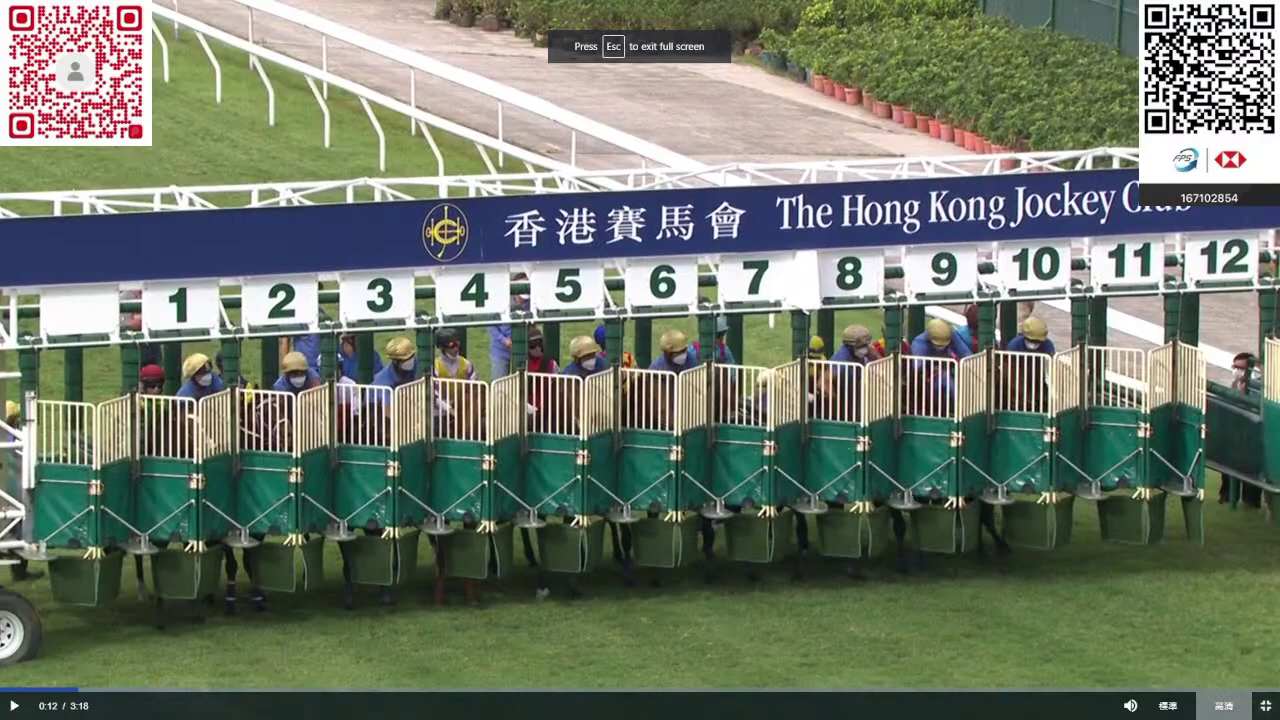
{"action": "left_click", "coordinate": [1075, 706]}
{"action": "key", "text": "space"}
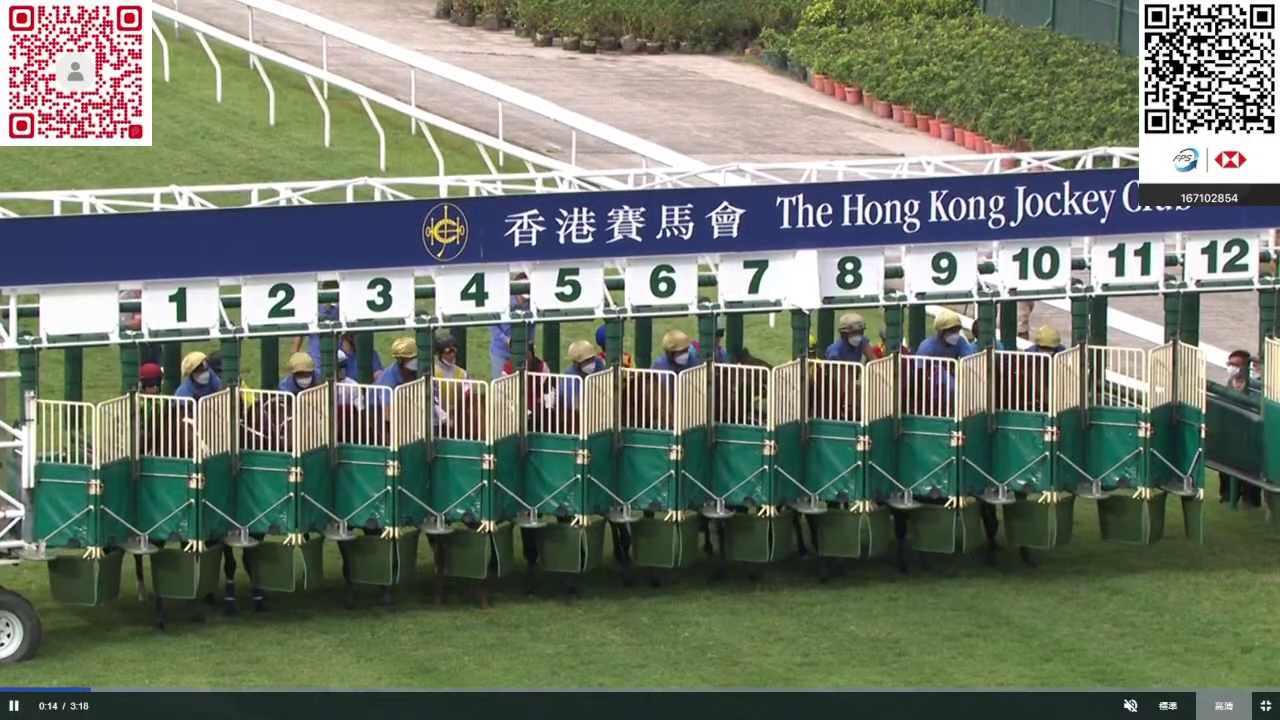
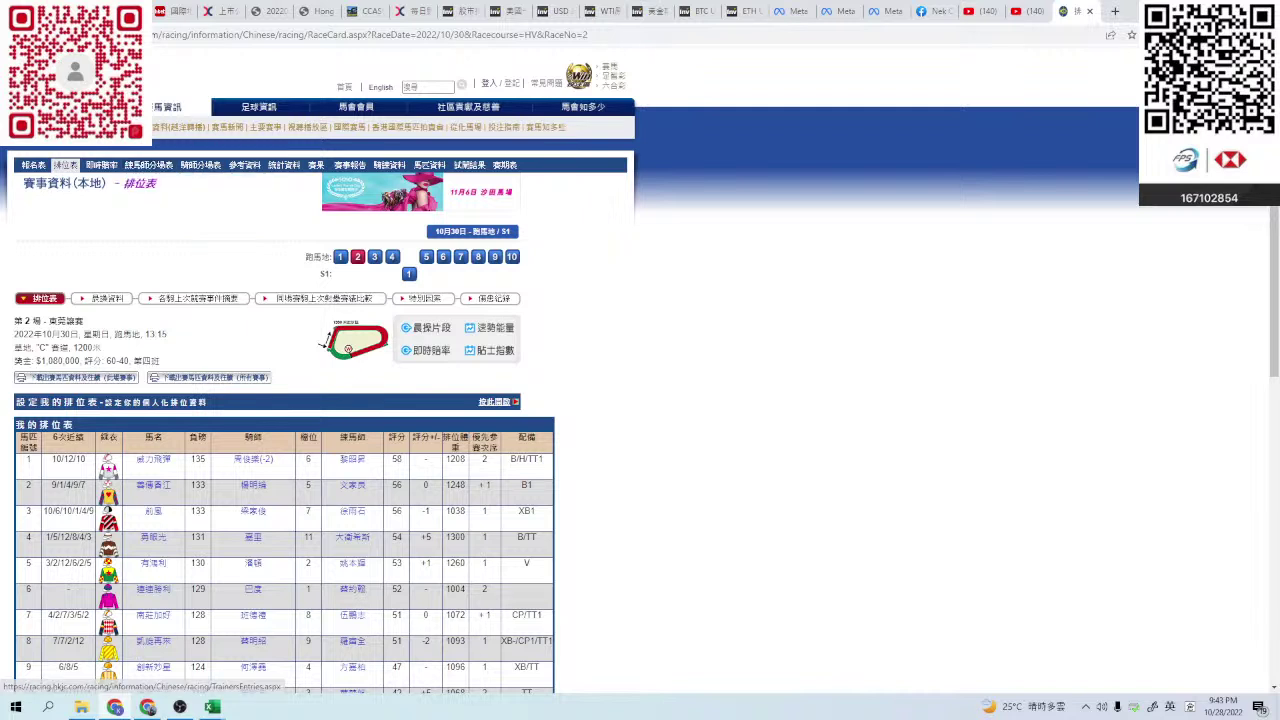
- Open the racing video showcase in a new browser tab and go to its daily trackwork clips page (每日晨操片段)
{"action": "mouse_move", "coordinate": [108, 128]}
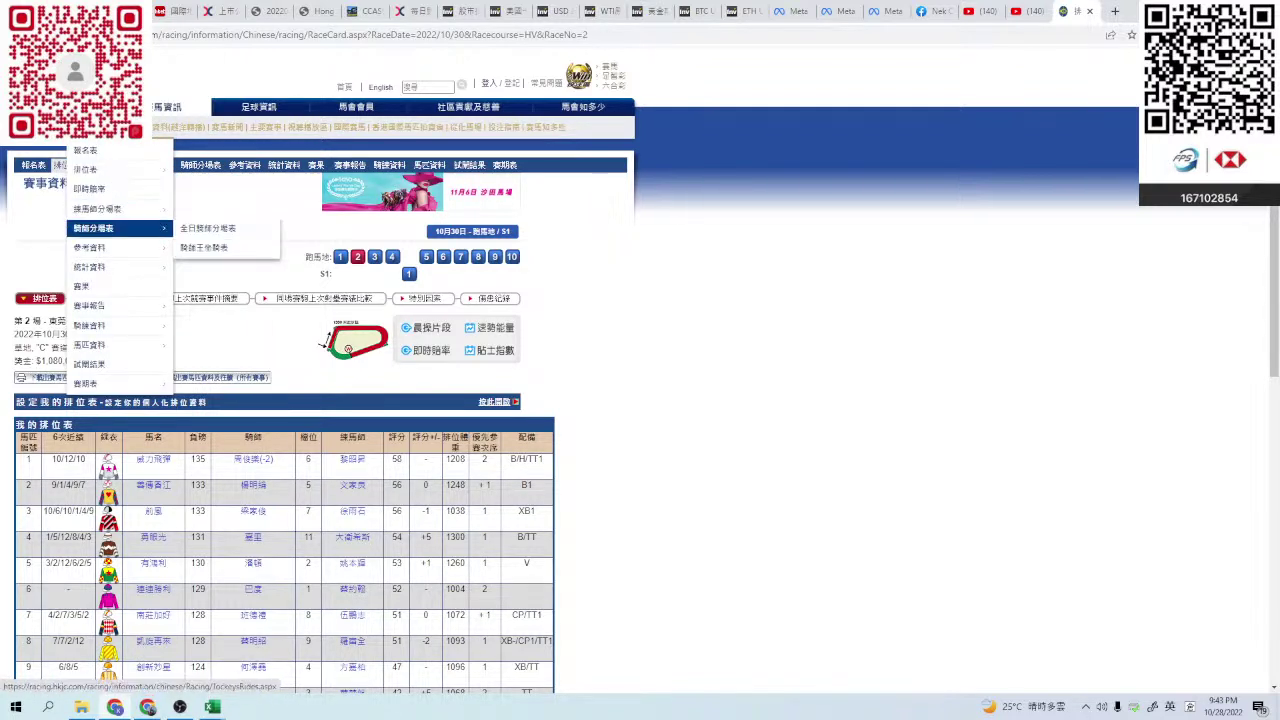
{"action": "mouse_move", "coordinate": [389, 168]}
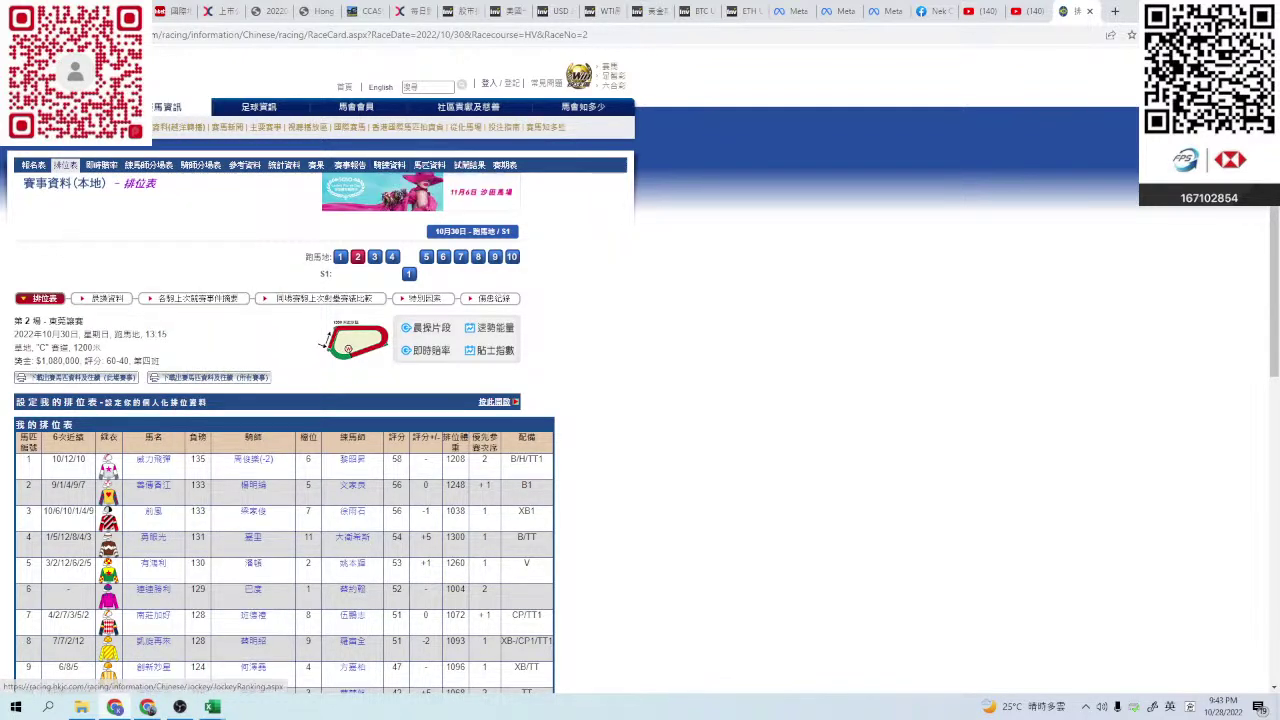
{"action": "mouse_move", "coordinate": [308, 127]}
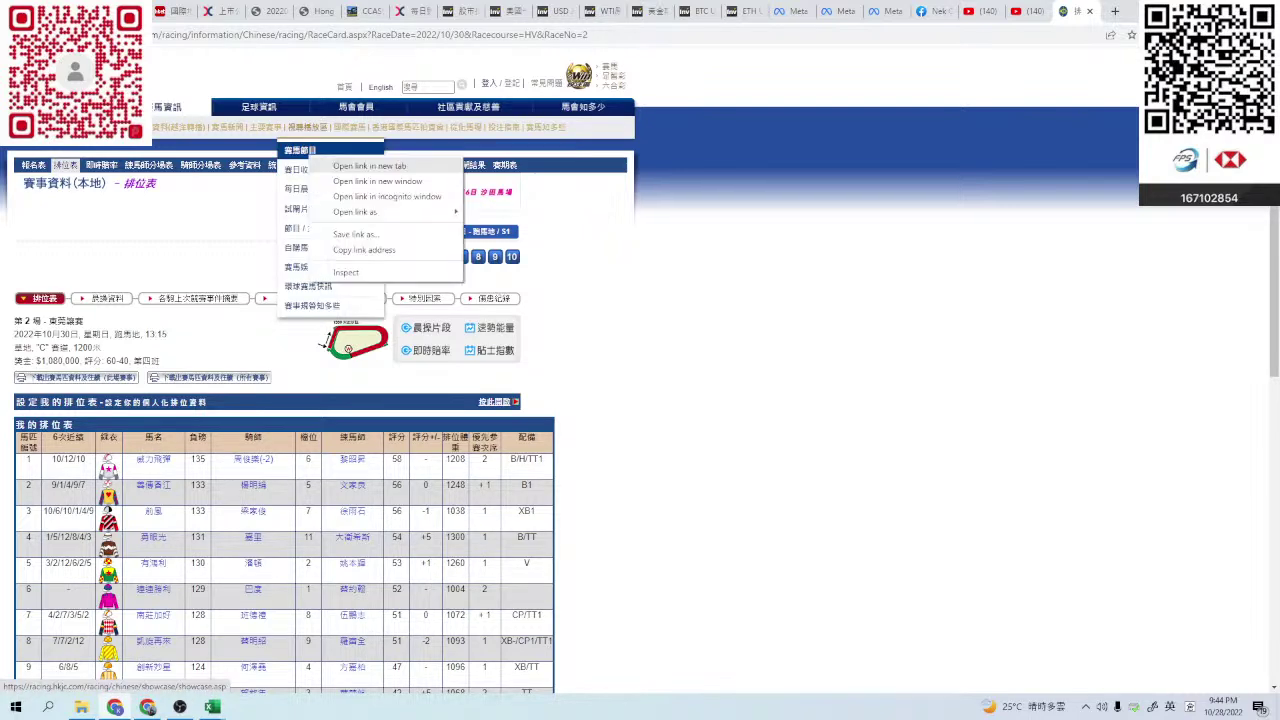
{"action": "left_click", "coordinate": [300, 150]}
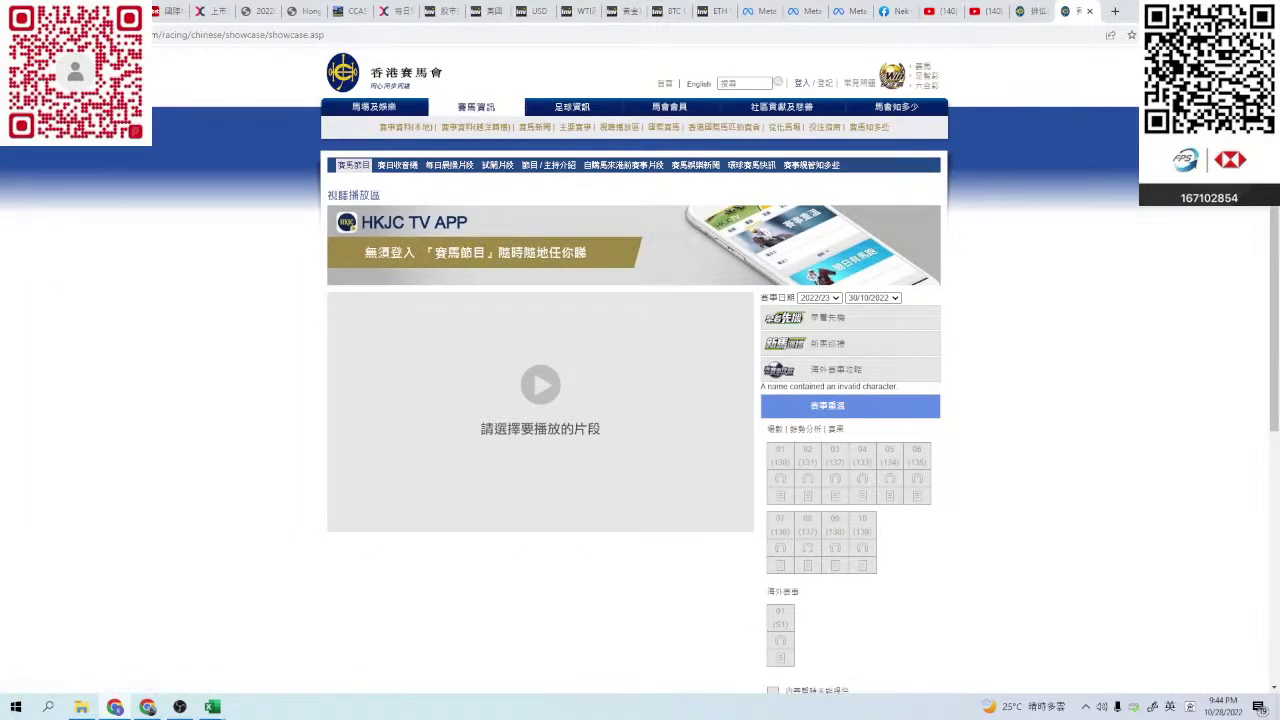
{"action": "left_click", "coordinate": [449, 165]}
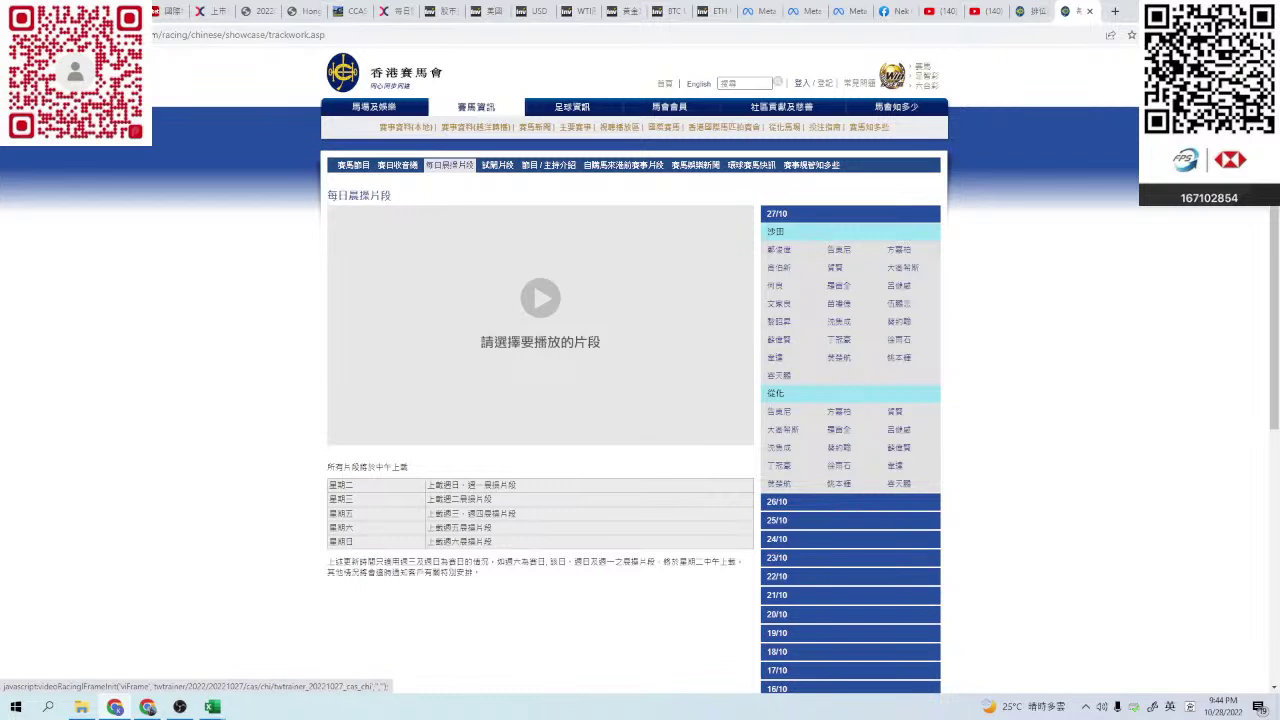
- Open the 26/10 Sha Tin trackwork clip of the J Size stable in full screen and pause it on the horse list
{"action": "left_click", "coordinate": [839, 501]}
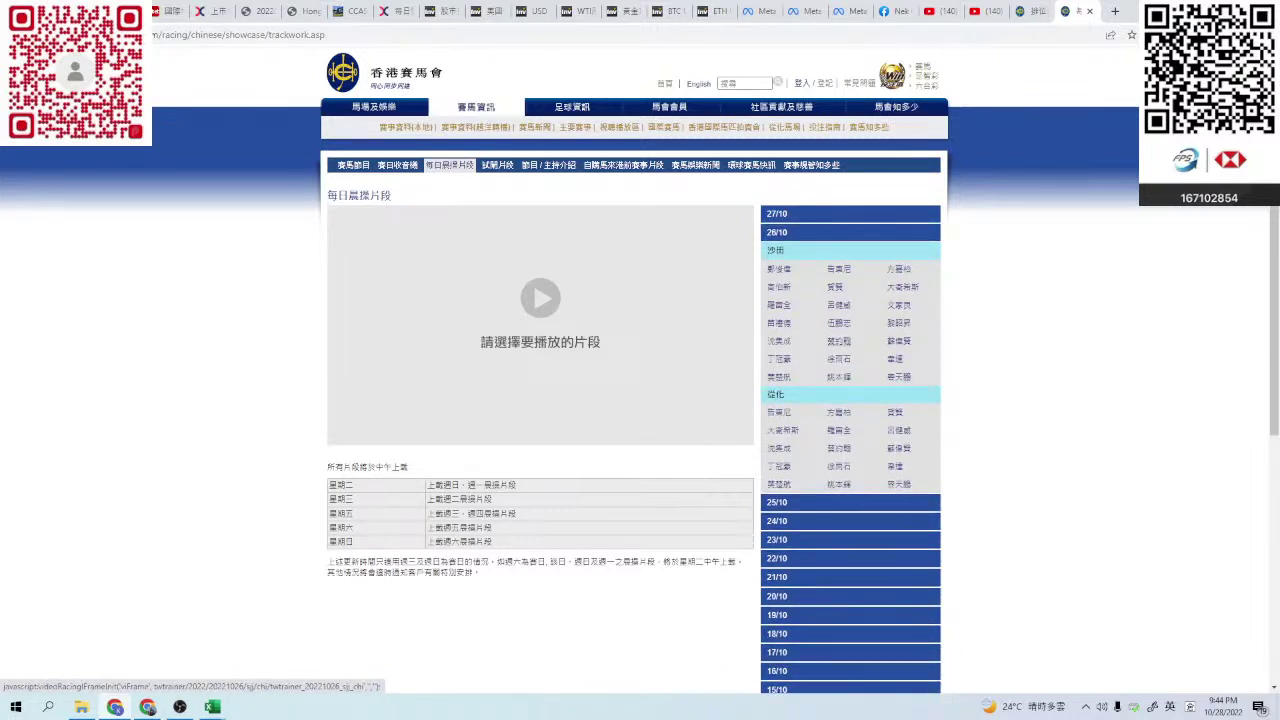
{"action": "left_click", "coordinate": [839, 341]}
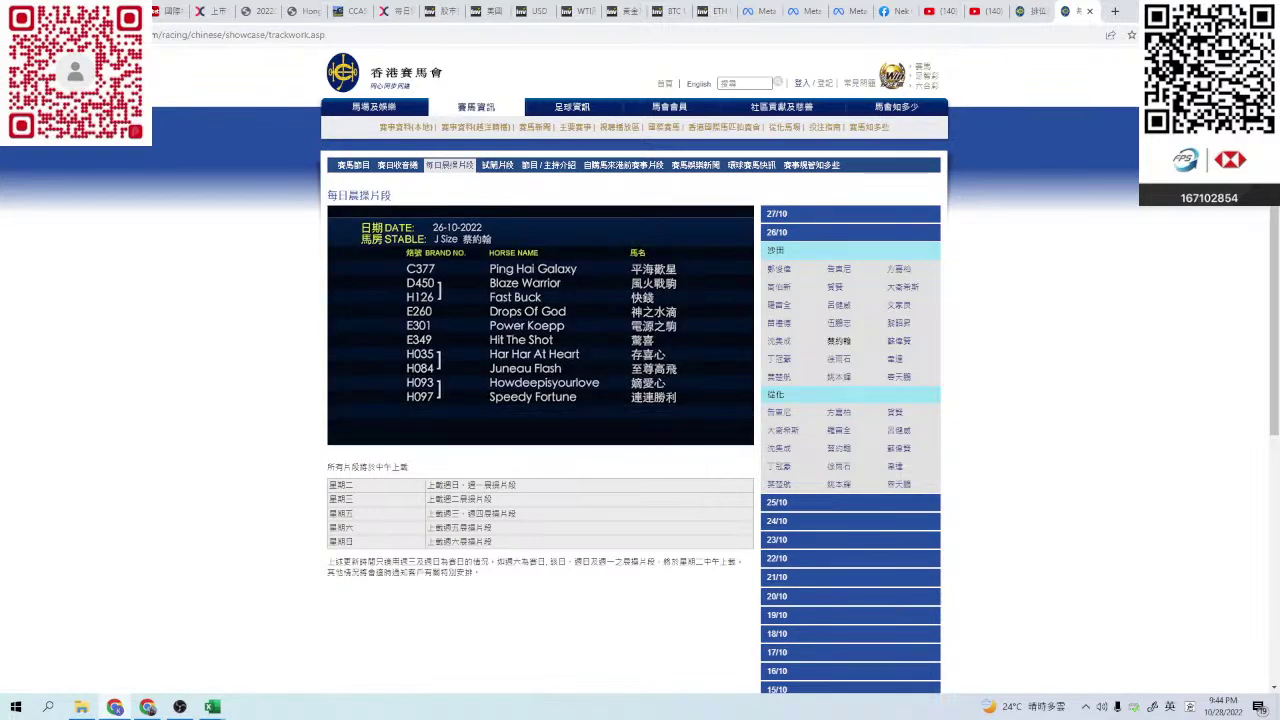
{"action": "left_click", "coordinate": [739, 431]}
{"action": "key", "text": "space"}
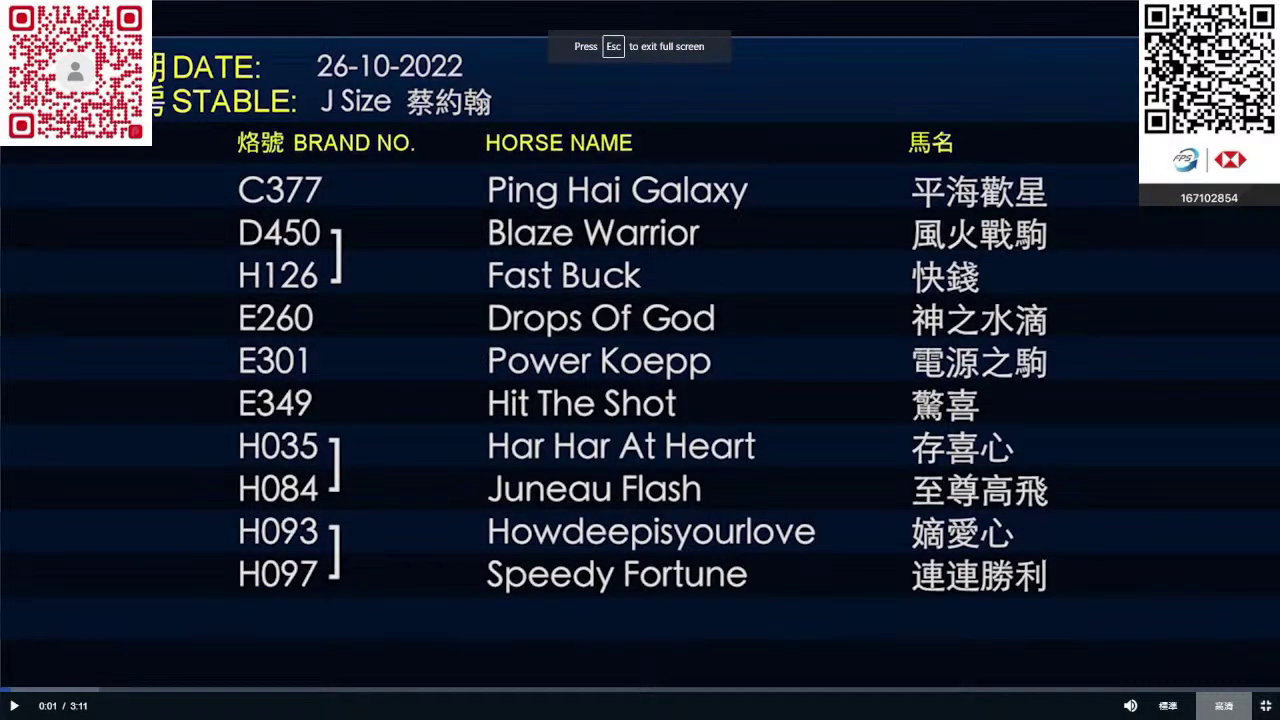
- Skim the J Size trackwork clip up to the Conghua horse list at about 1:45, playing from 1:22, and leave full screen
{"action": "left_click", "coordinate": [230, 685]}
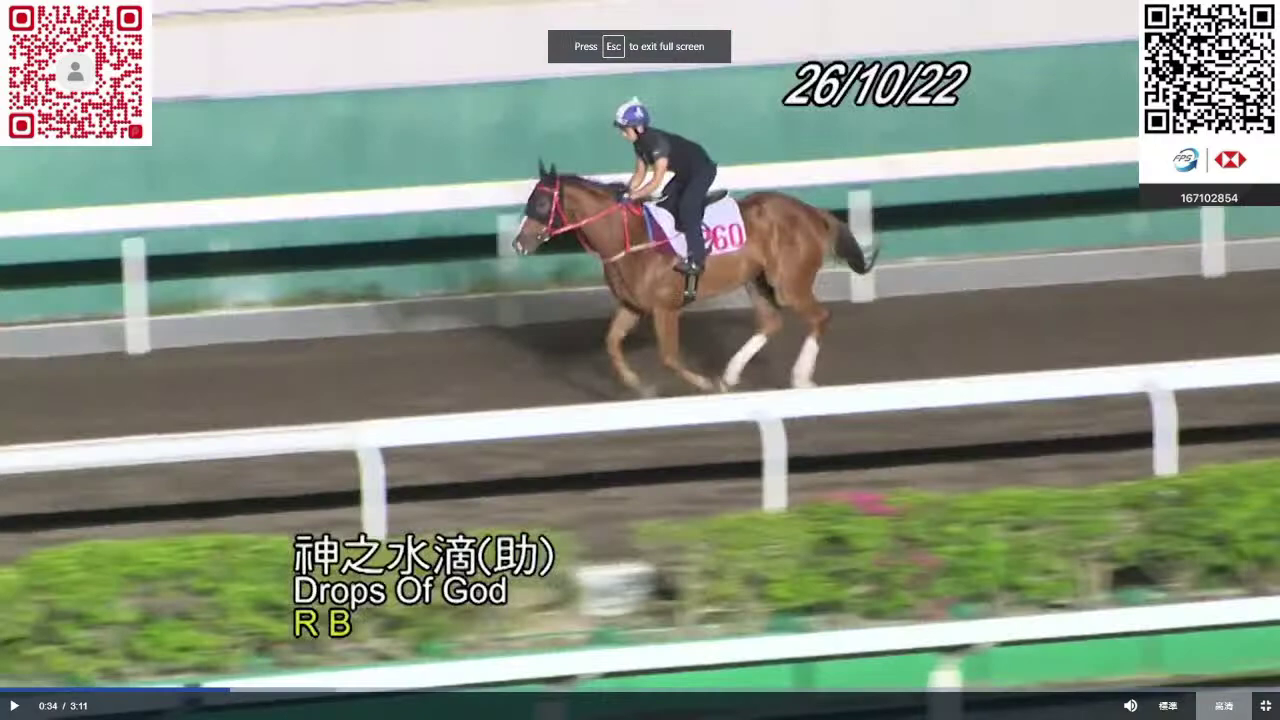
{"action": "left_click", "coordinate": [344, 685]}
{"action": "left_click", "coordinate": [404, 685]}
{"action": "left_click", "coordinate": [466, 685]}
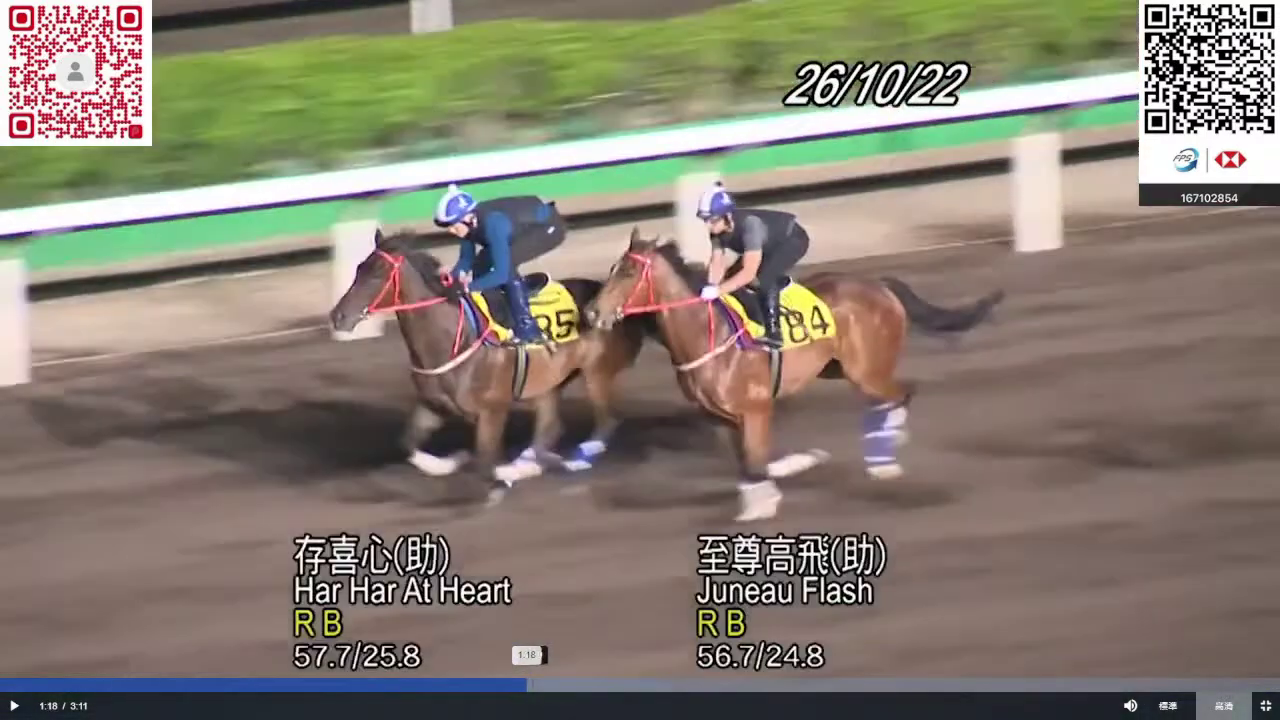
{"action": "left_click", "coordinate": [553, 685]}
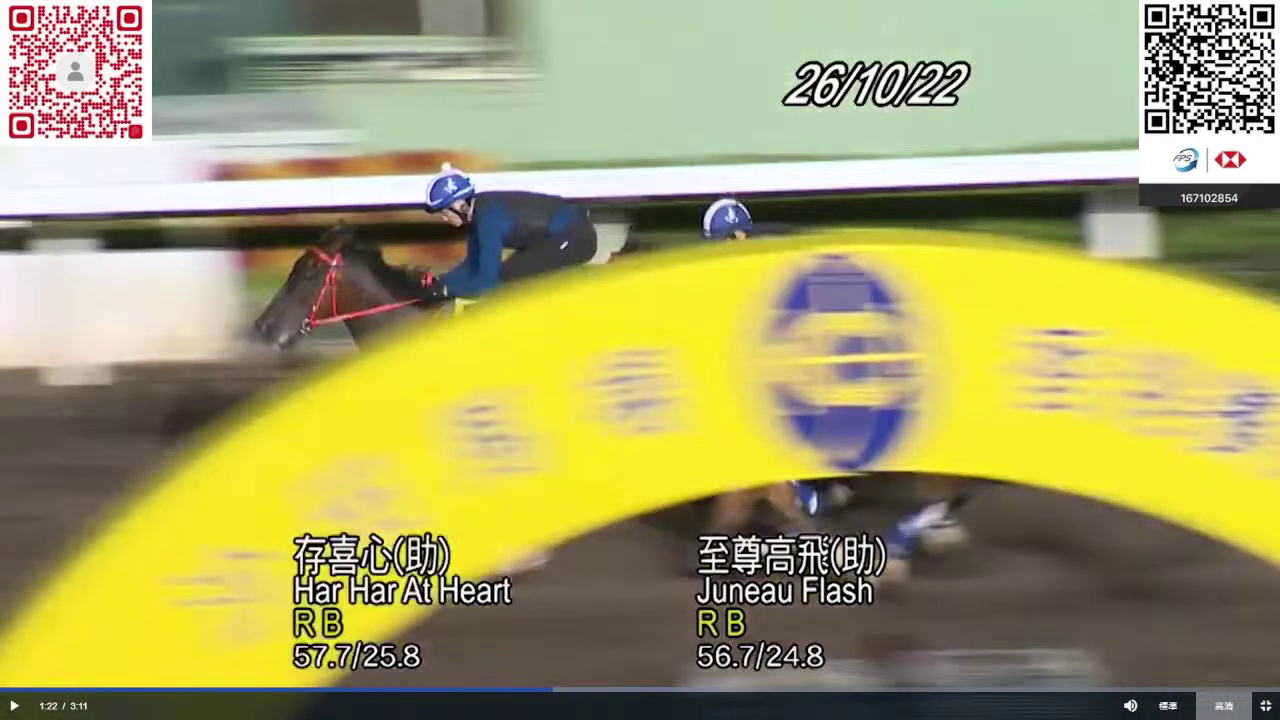
{"action": "left_click", "coordinate": [1077, 705]}
{"action": "key", "text": "space"}
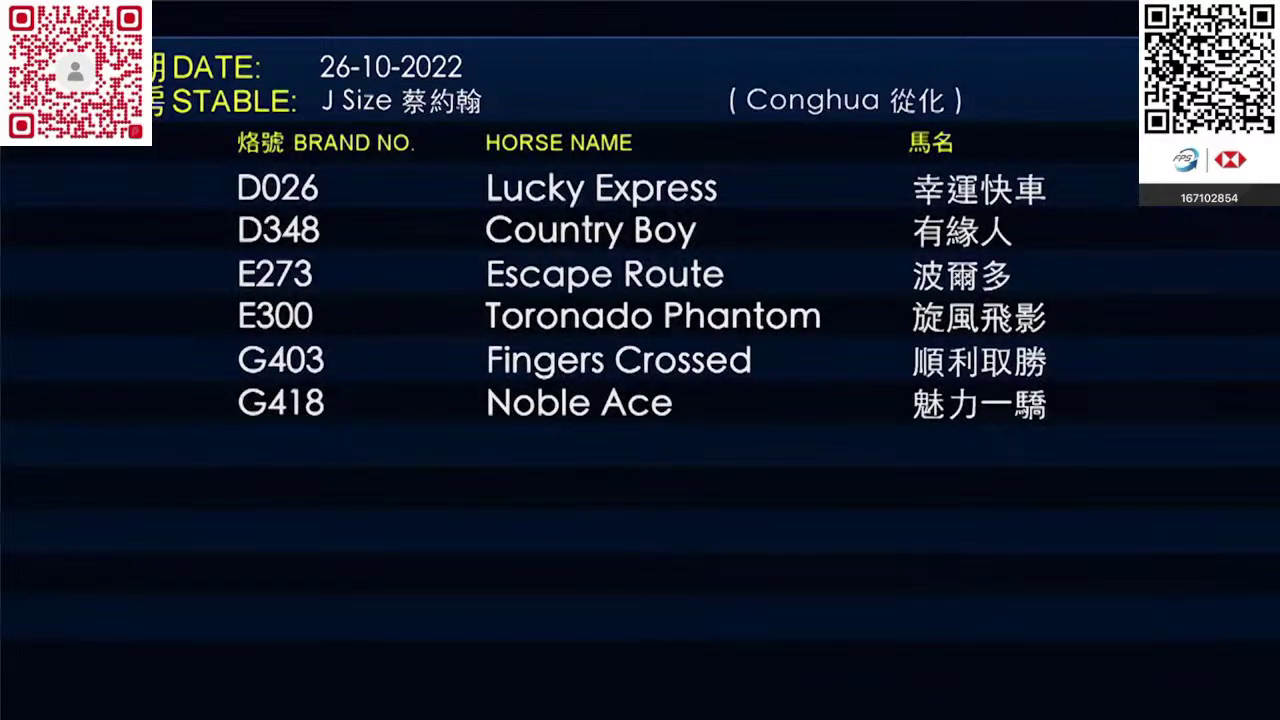
{"action": "key", "text": "Escape"}
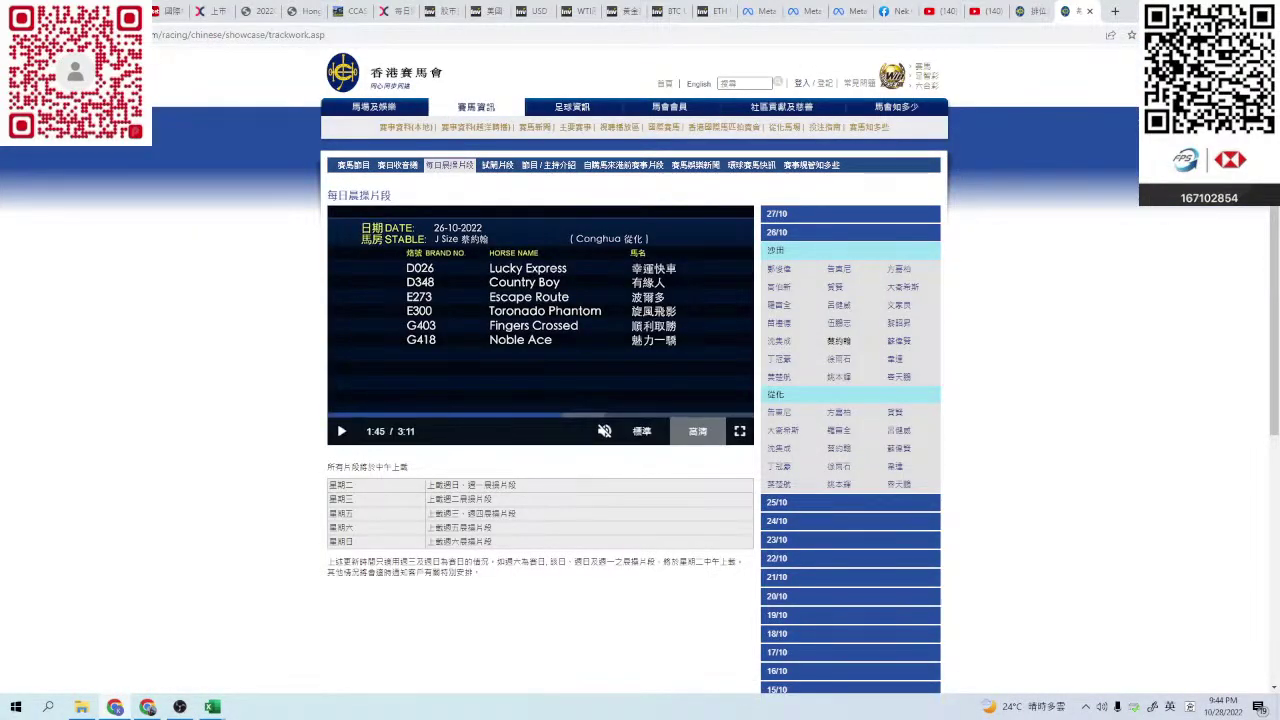
- Switch to the calculation workbook, check the J Size stable's entries in rows 33–34 of TApplication, and score 連連勝利 0.8 on sheet 2
{"action": "key", "text": "alt+Tab"}
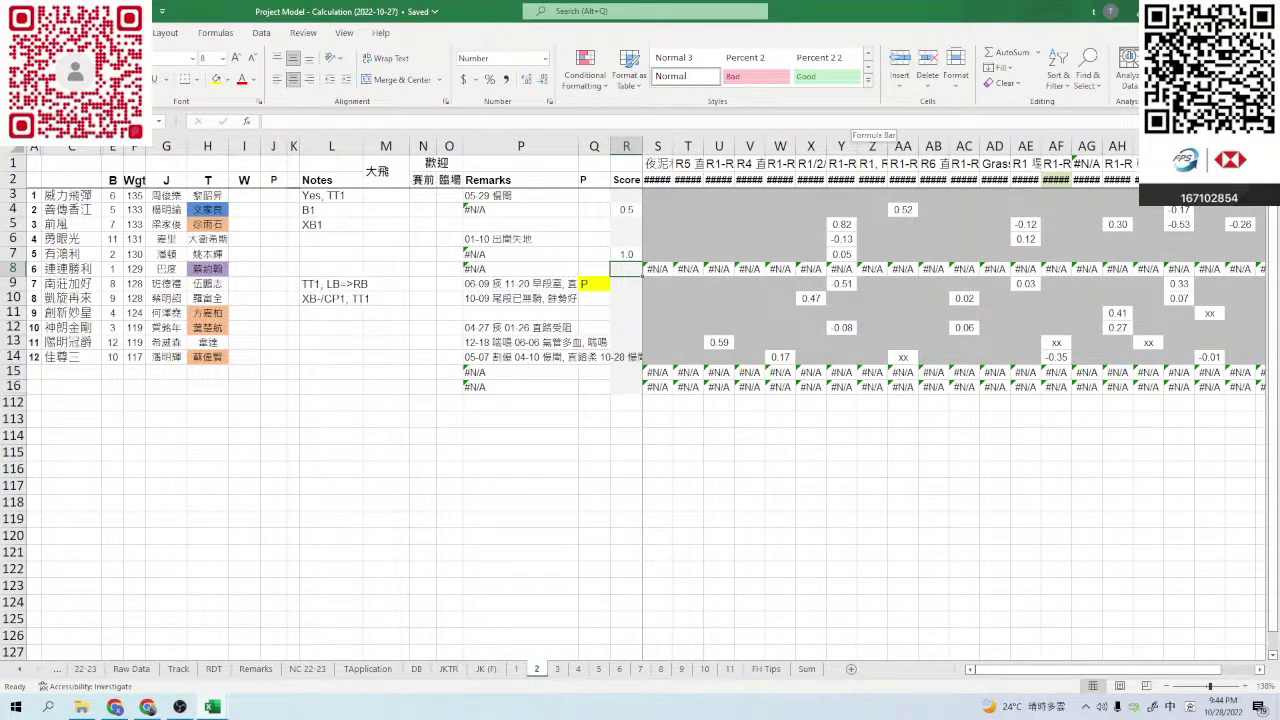
{"action": "left_click", "coordinate": [368, 669]}
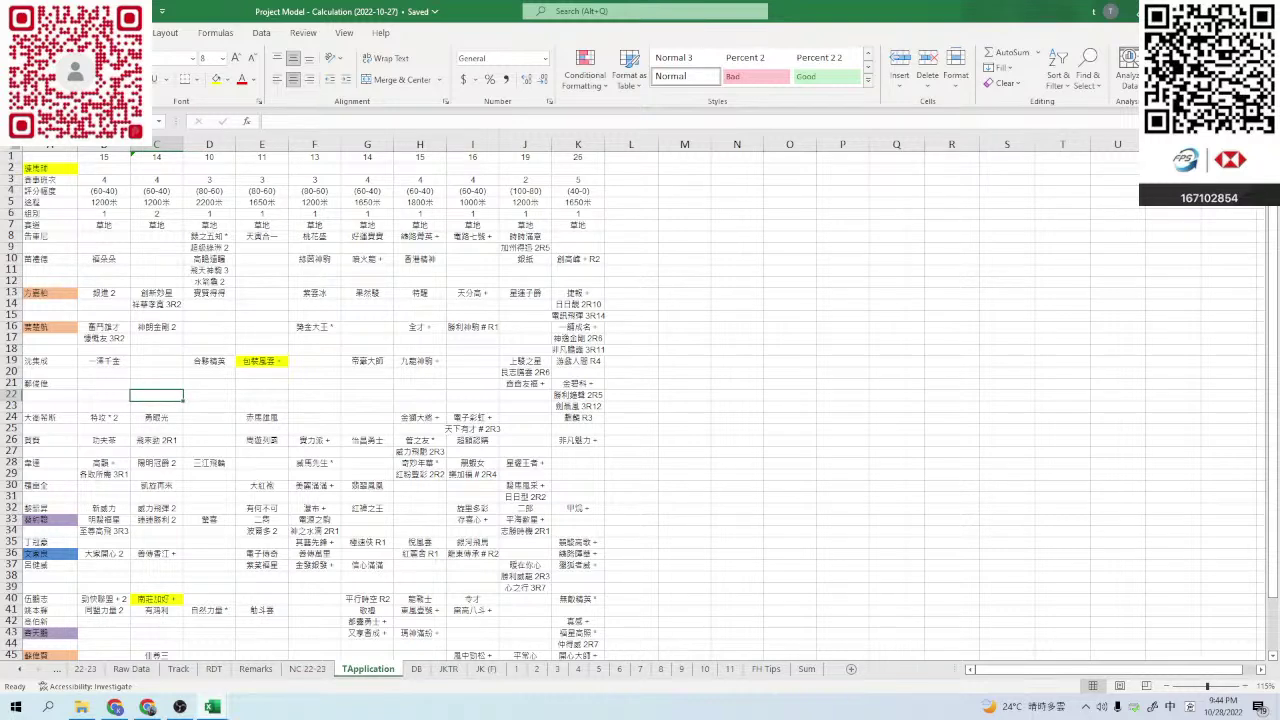
{"action": "left_click_drag", "start_coordinate": [103, 520], "coordinate": [640, 531]}
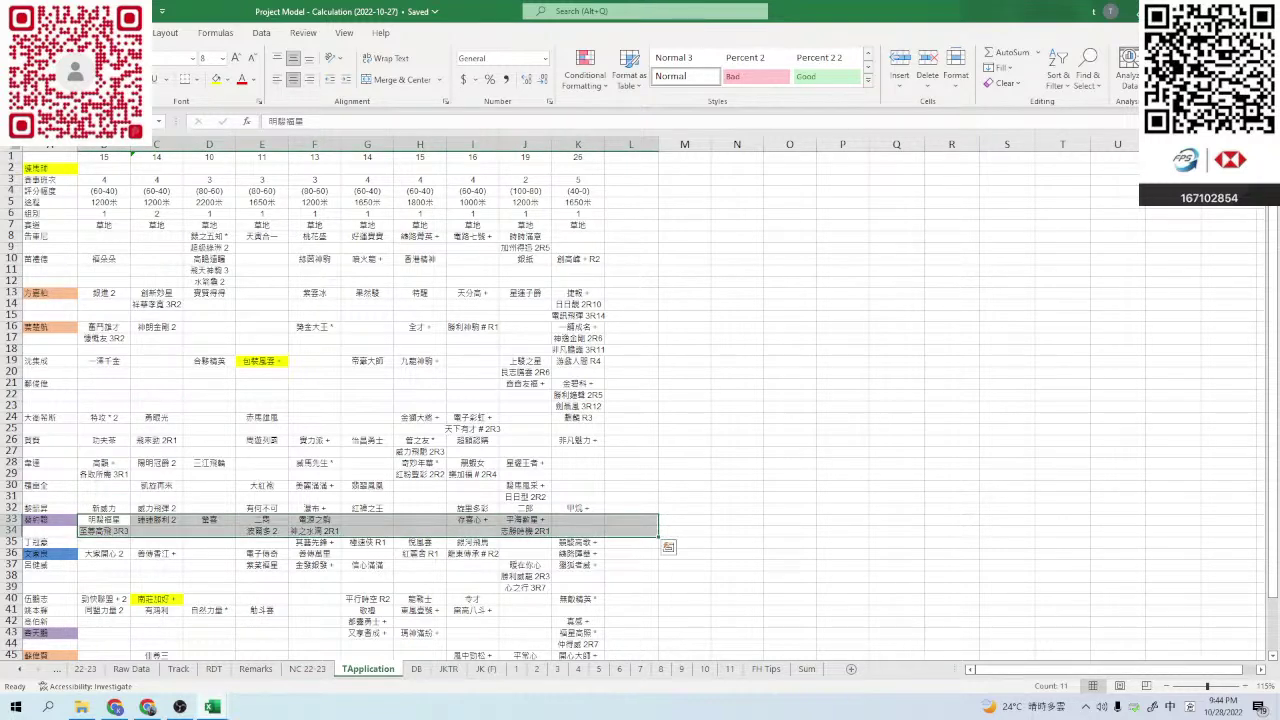
{"action": "left_click", "coordinate": [536, 669]}
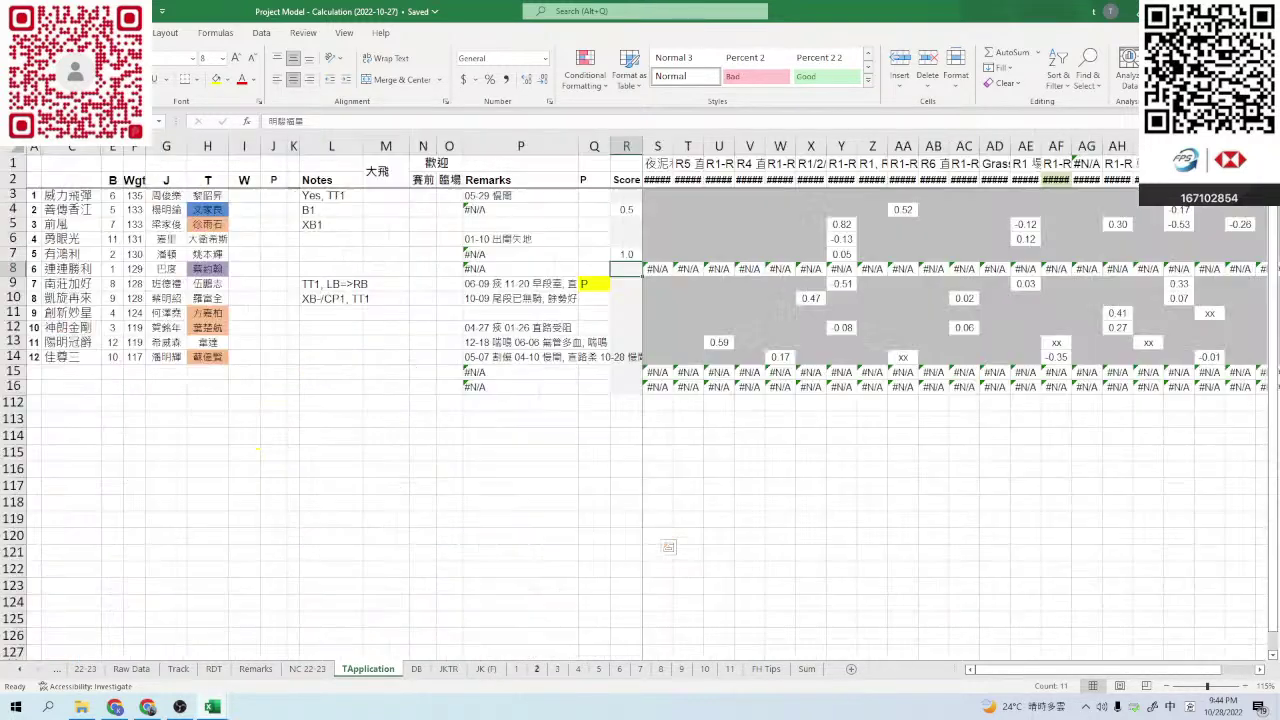
{"action": "type", "text": "0.8"}
{"action": "key", "text": "Return"}
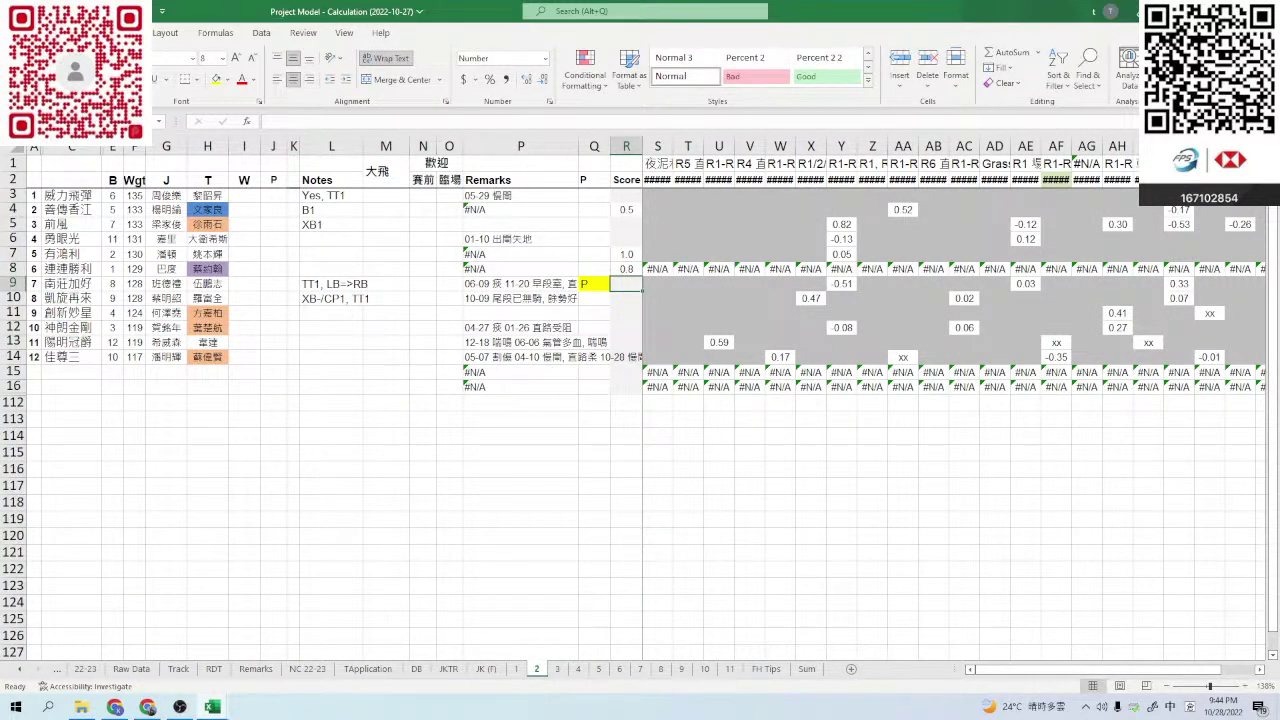
- Switch to the browser's race 2 card, open 南莊加好's record, and bring up the running-position photo of its 05/10/22 race 073
{"action": "key", "text": "alt+Tab"}
{"action": "left_click", "coordinate": [1028, 11]}
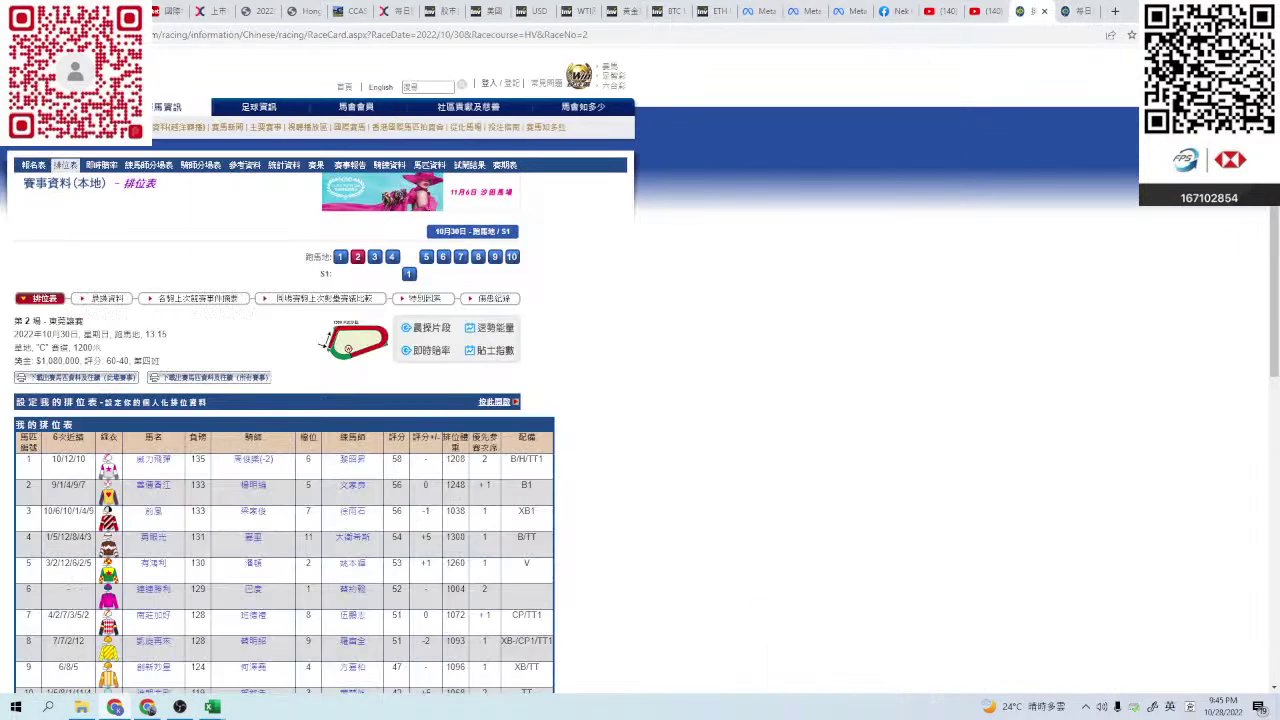
{"action": "left_click", "coordinate": [153, 614]}
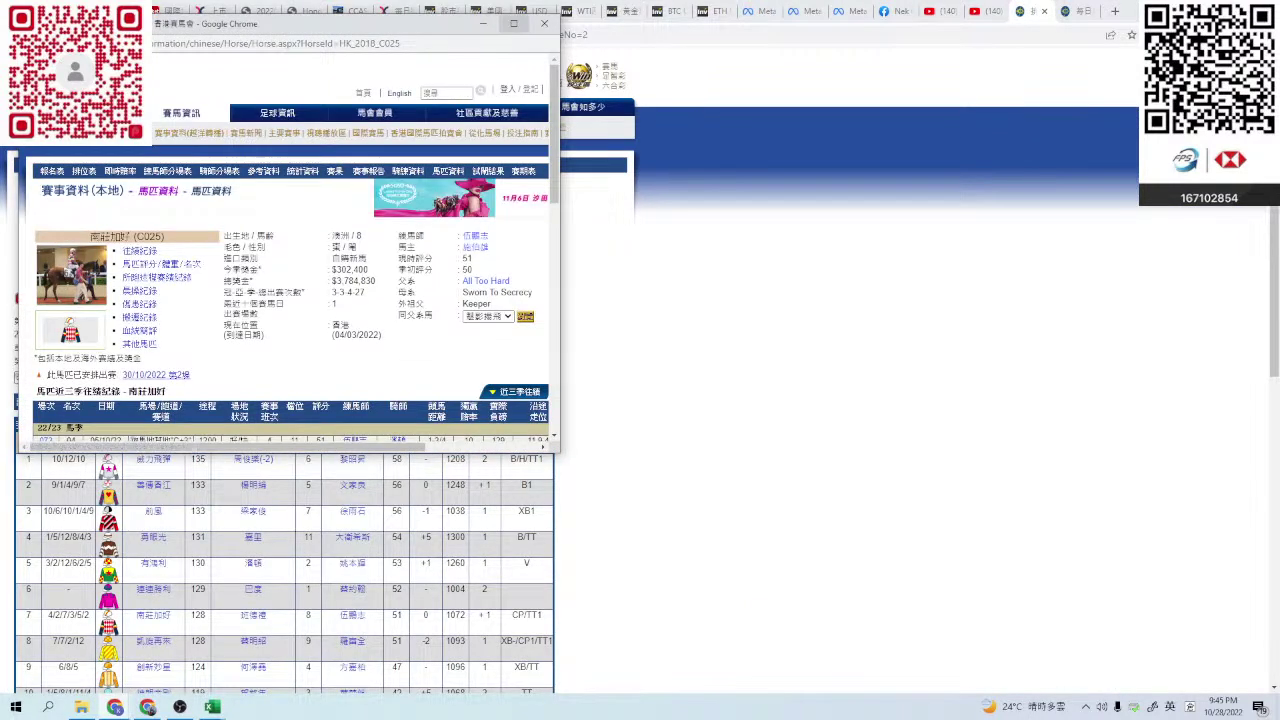
{"action": "left_click", "coordinate": [514, 23]}
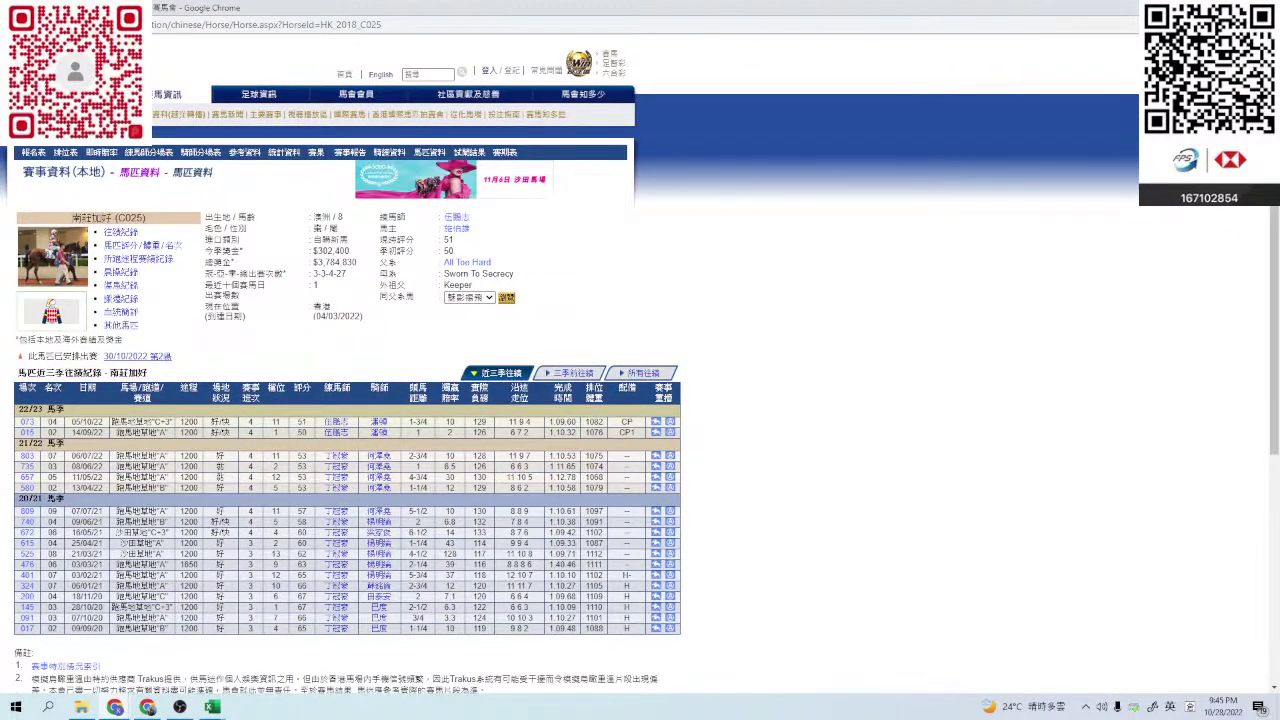
{"action": "left_click", "coordinate": [26, 421]}
{"action": "left_click", "coordinate": [408, 635]}
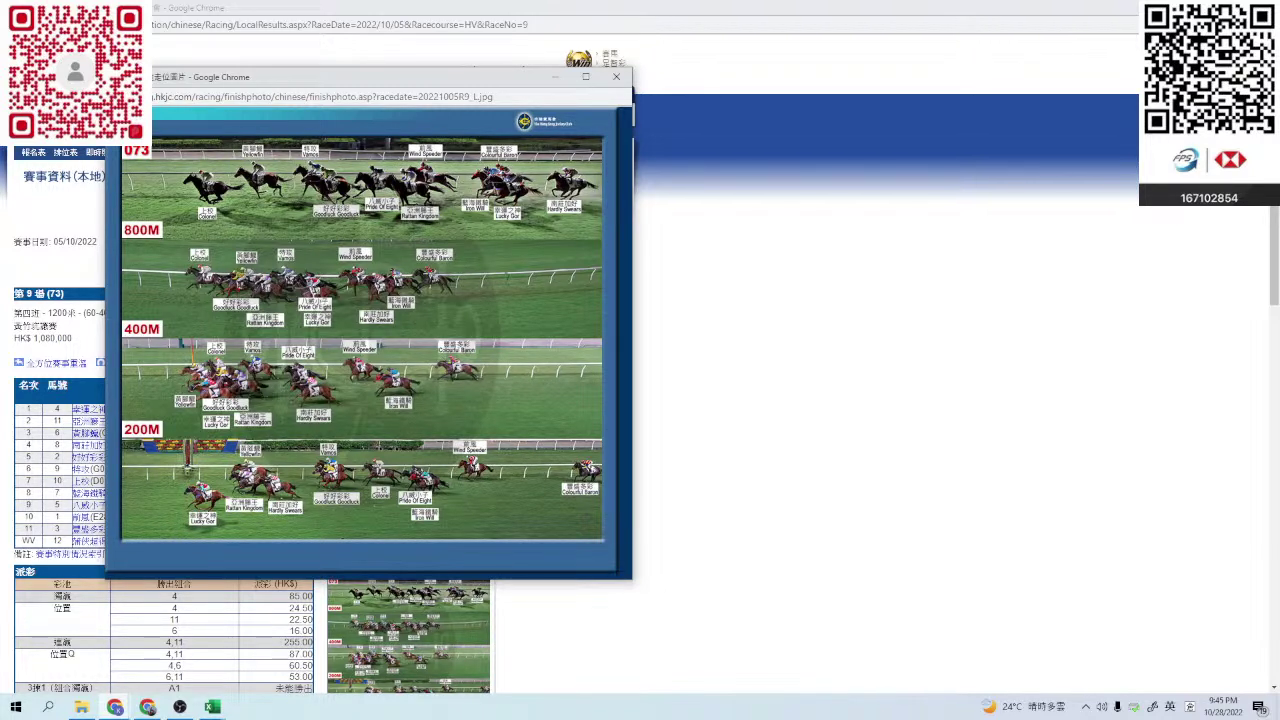
- Examine 南莊加好's running positions in the race 073 photo, and close the photo and the horse record to return to the race card
{"action": "left_click_drag", "start_coordinate": [410, 77], "coordinate": [492, 68]}
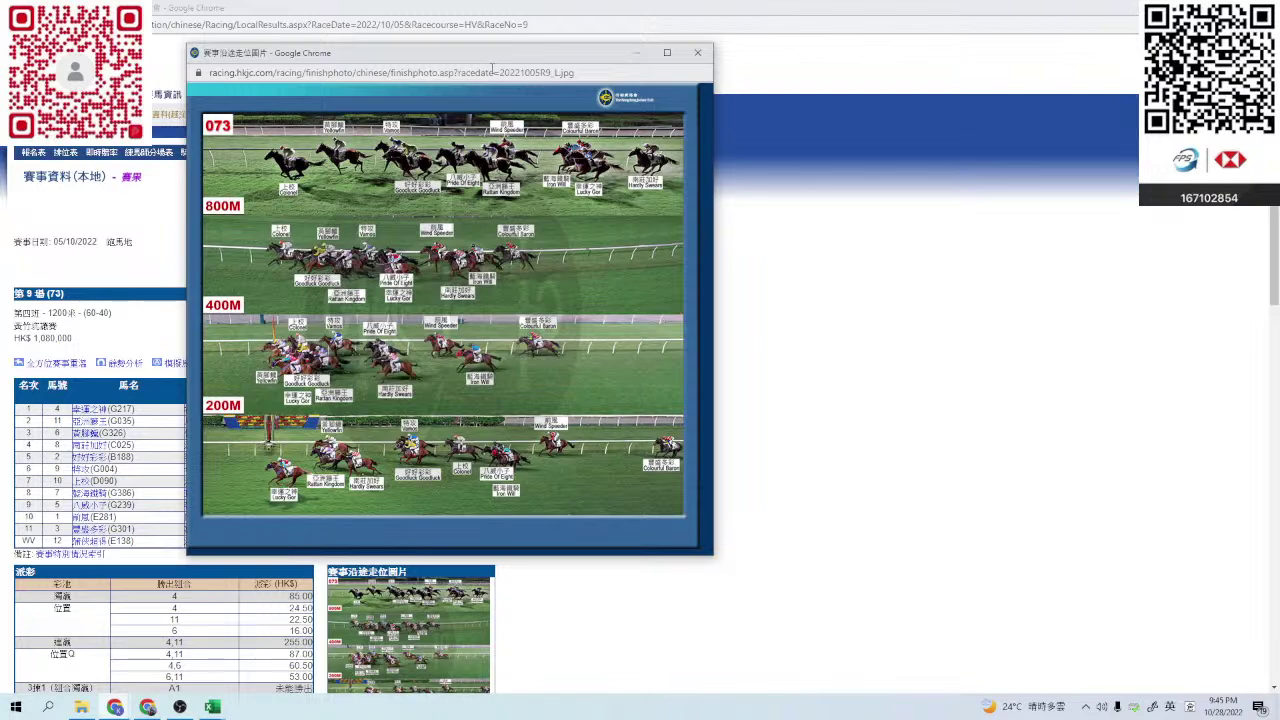
{"action": "left_click_drag", "start_coordinate": [492, 68], "coordinate": [468, 131]}
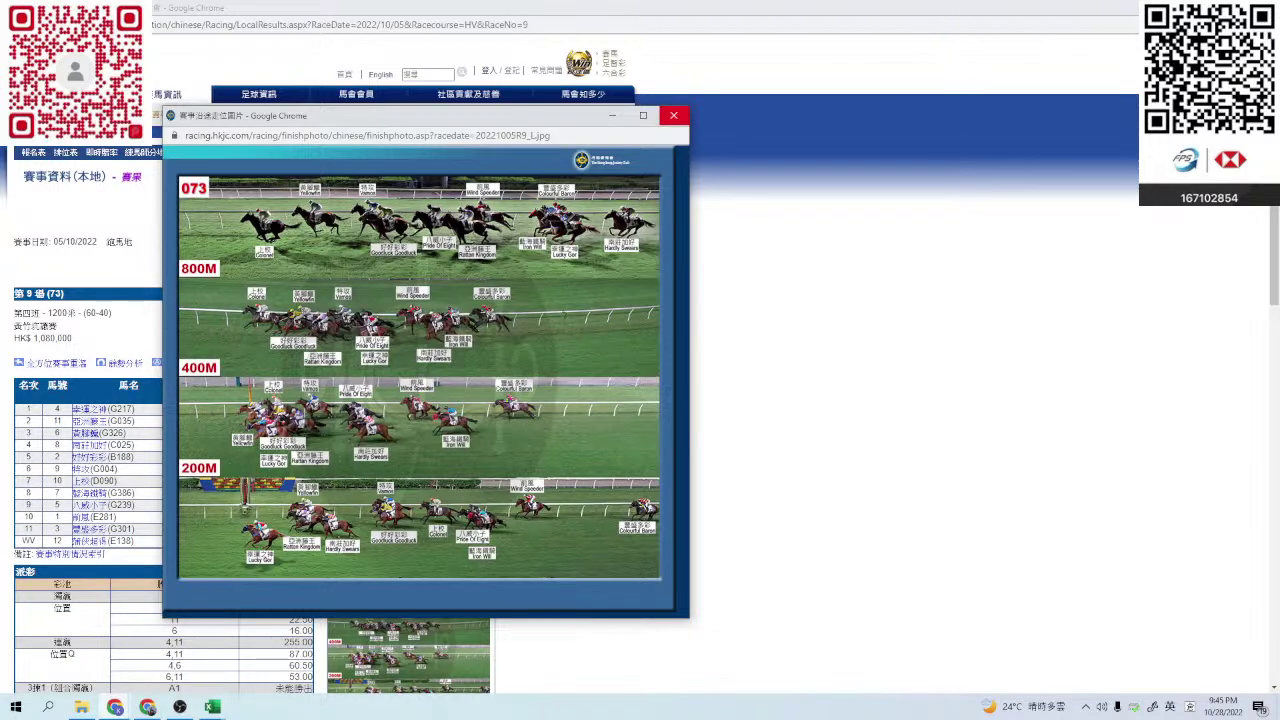
{"action": "left_click", "coordinate": [673, 115]}
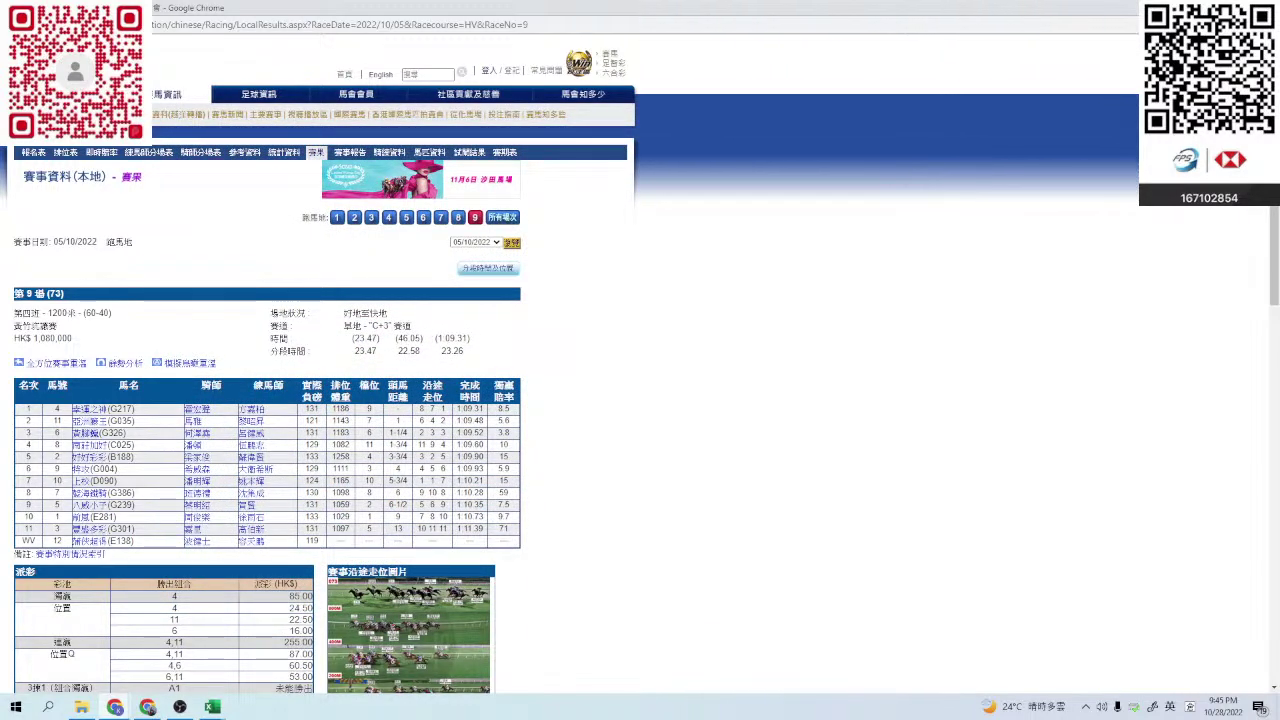
{"action": "right_click", "coordinate": [666, 298]}
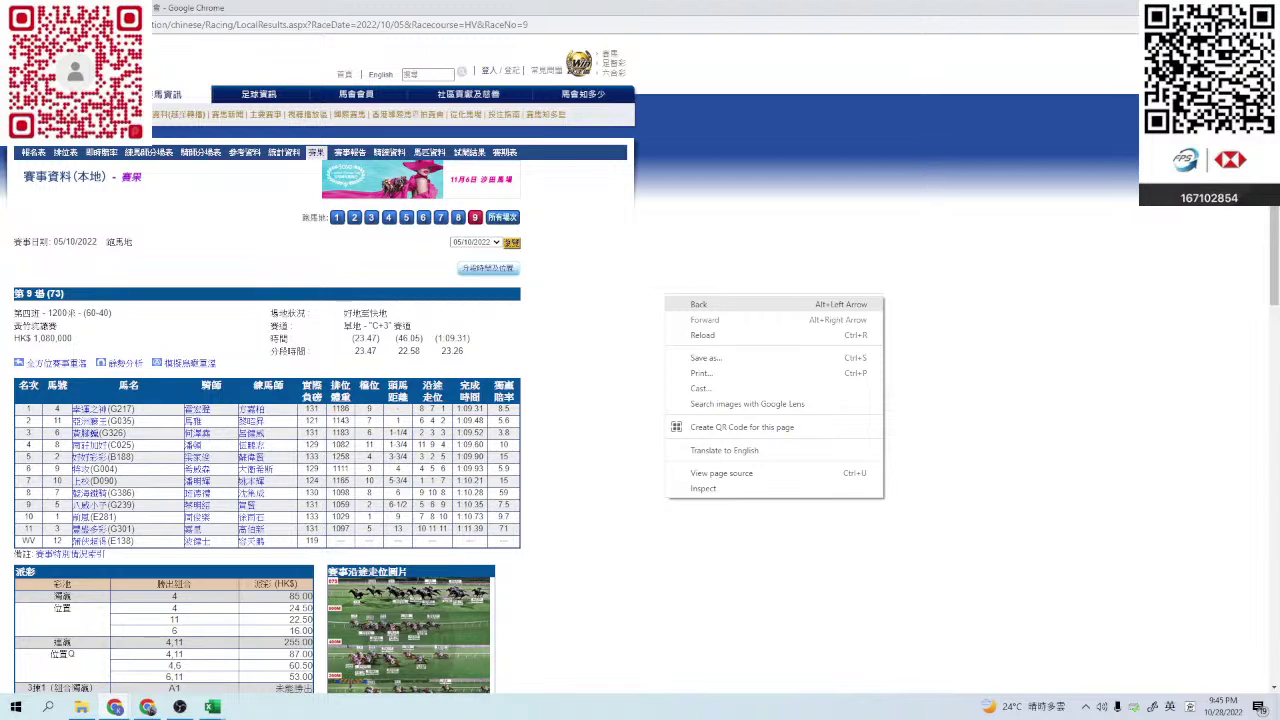
{"action": "left_click", "coordinate": [698, 304]}
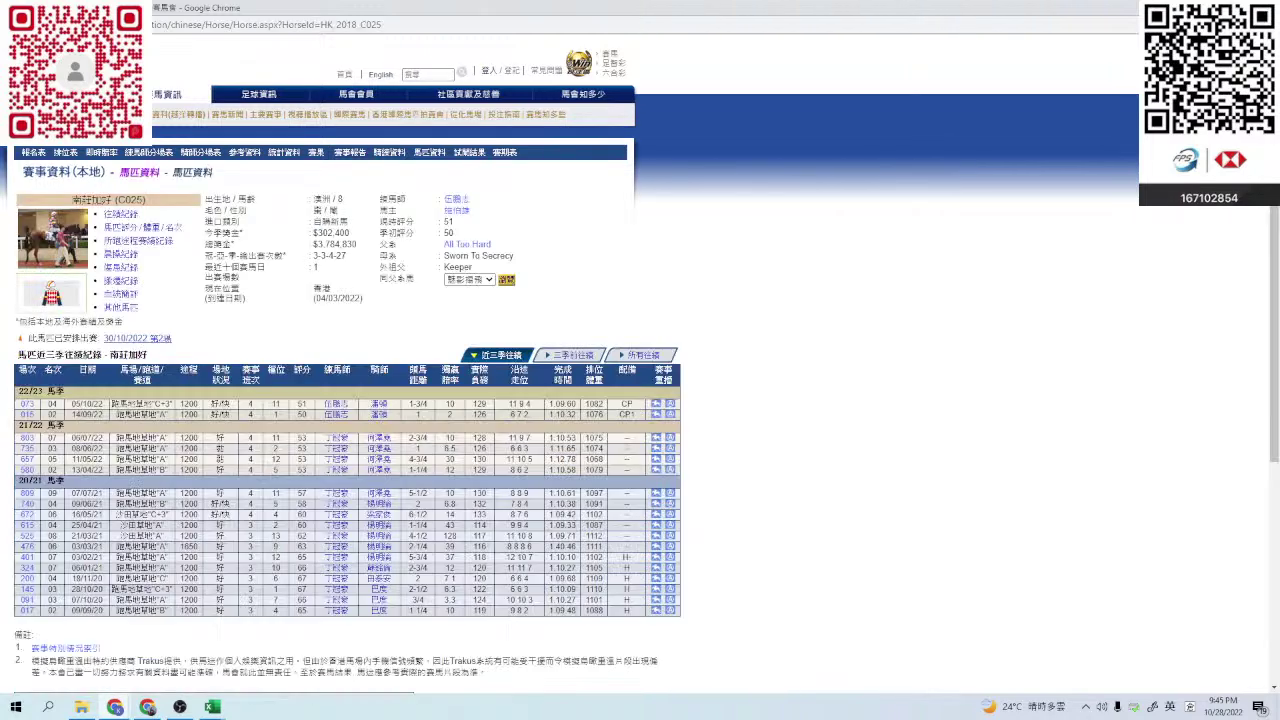
{"action": "key", "text": "ctrl+w"}
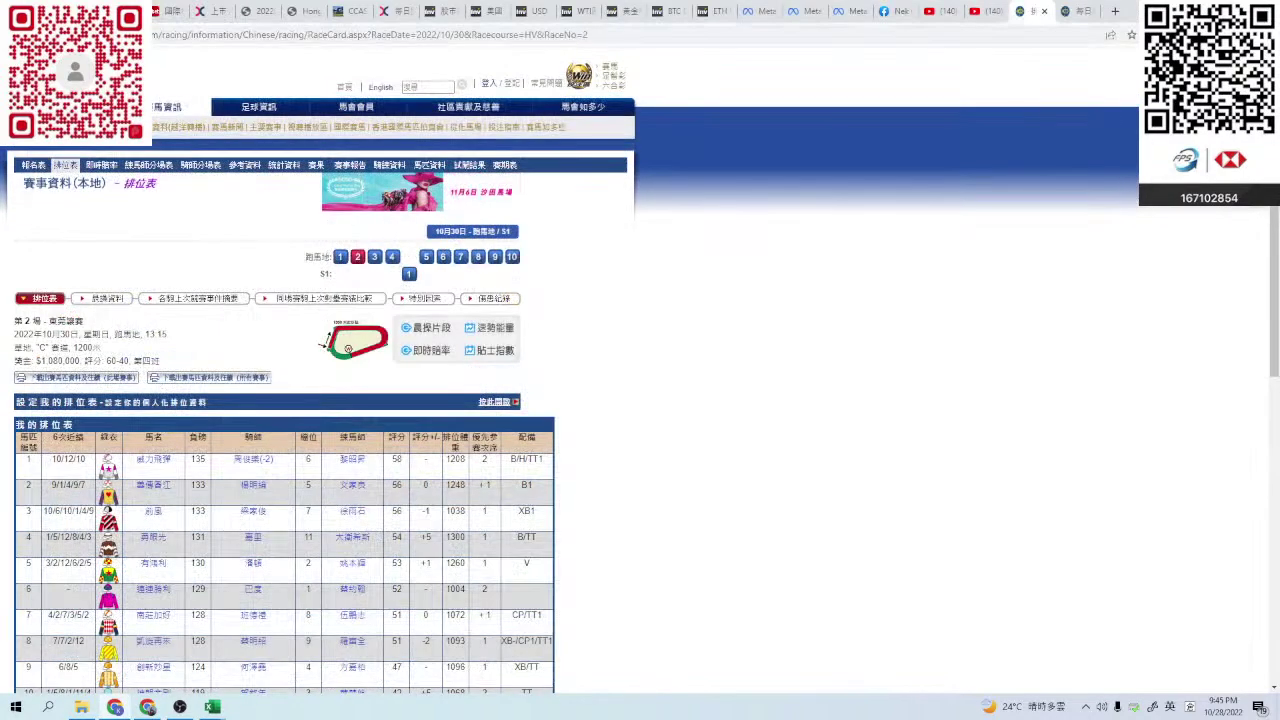
- Switch to the workbook, set 南莊加好's score to 2.25 on sheet 2, and highlight its name in yellow
{"action": "key", "text": "alt+Tab"}
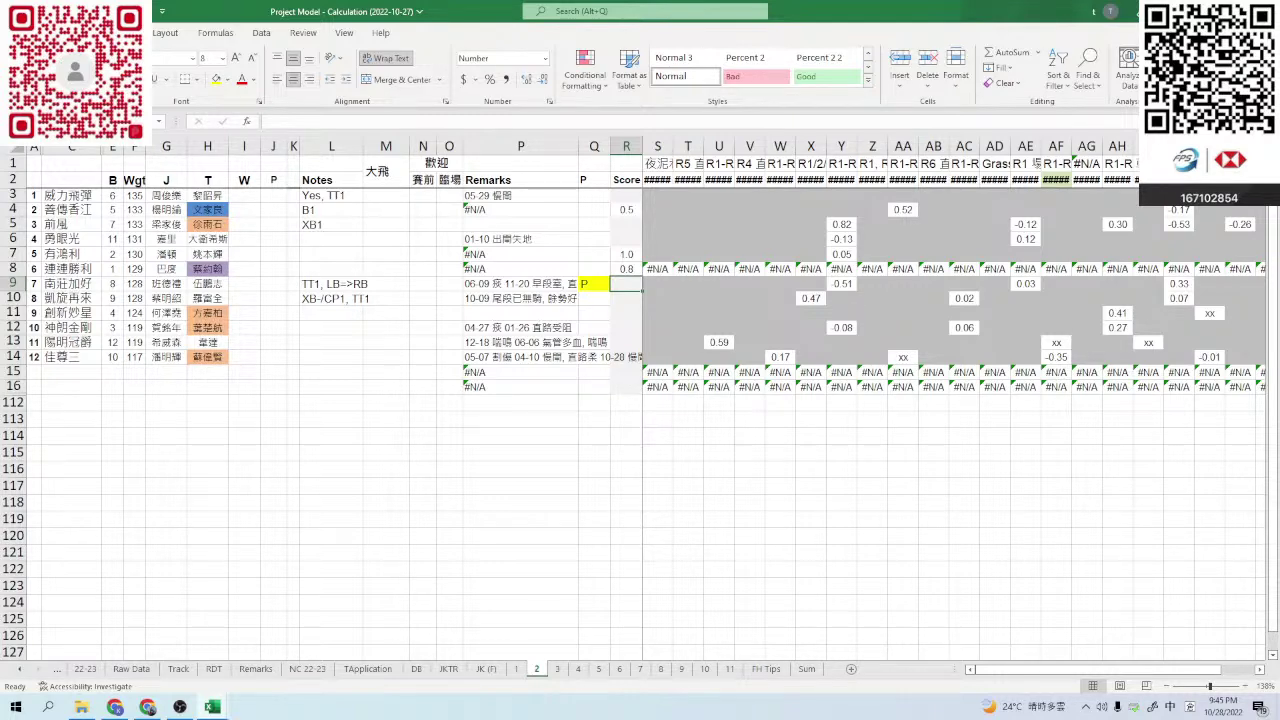
{"action": "type", "text": "2.25"}
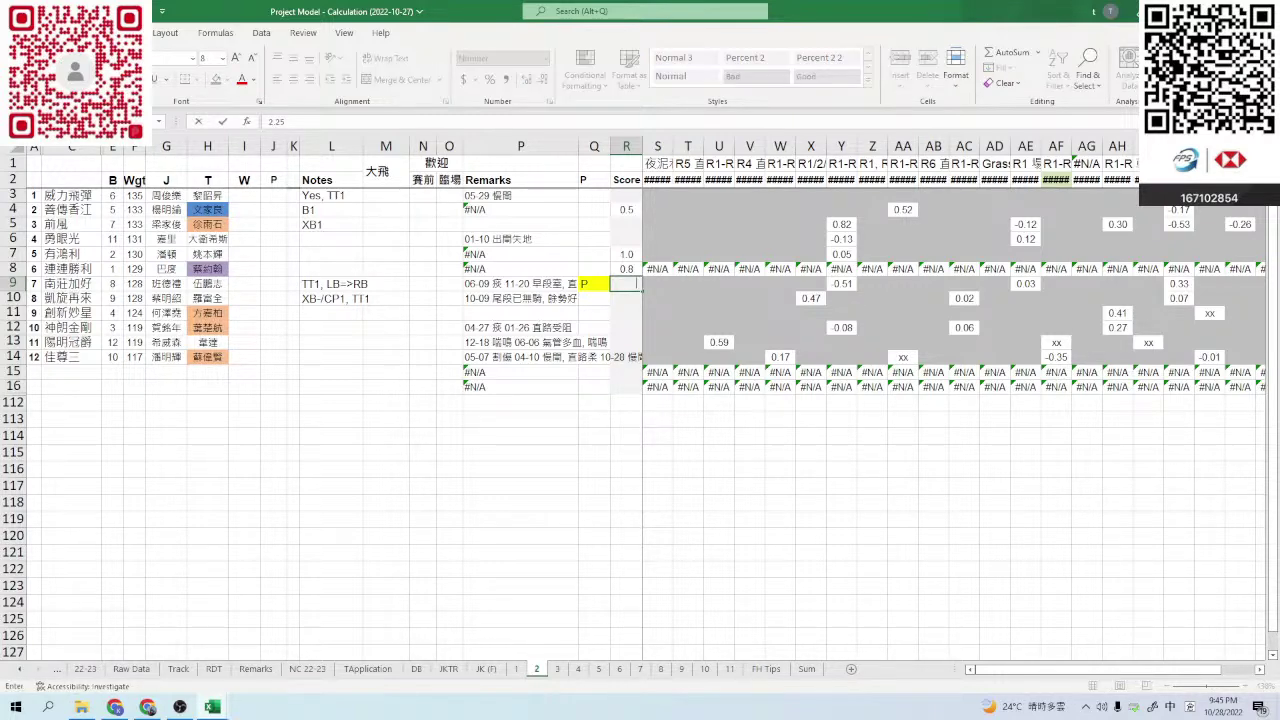
{"action": "key", "text": "Return"}
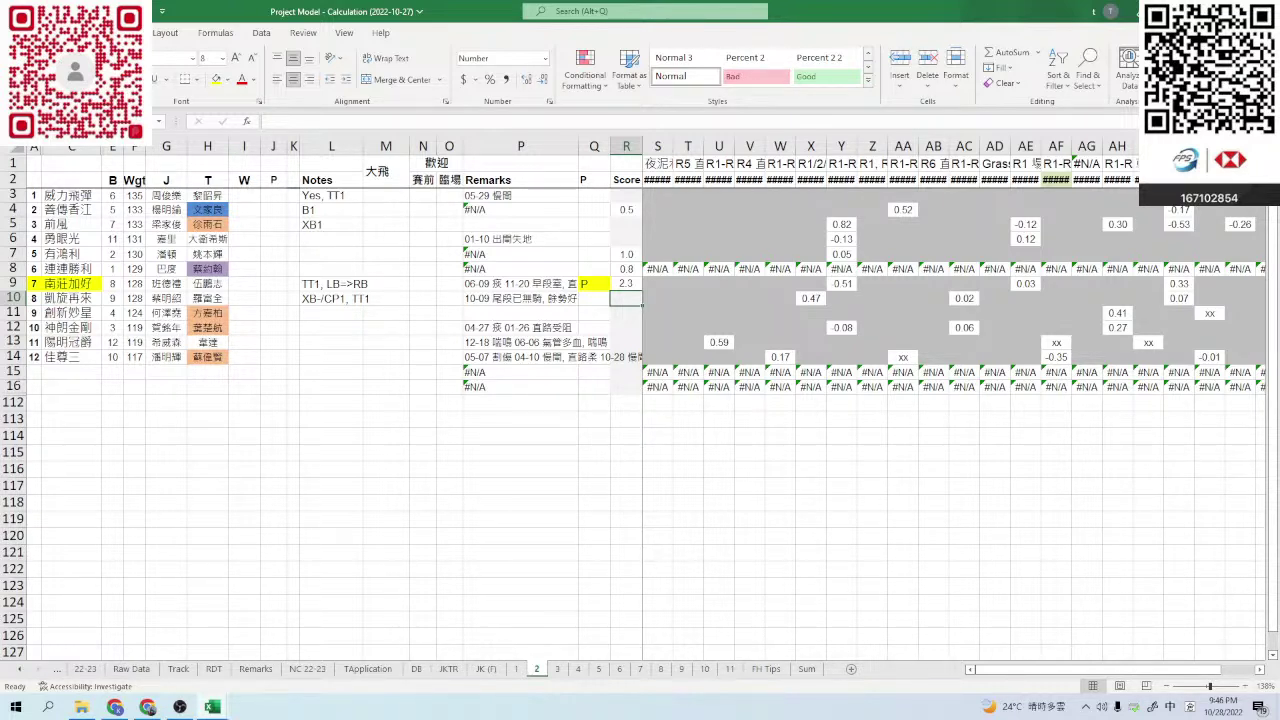
- Check 凱旋再來's recent race record from the race 2 card, close it, and go back to the workbook
{"action": "key", "text": "alt+Tab"}
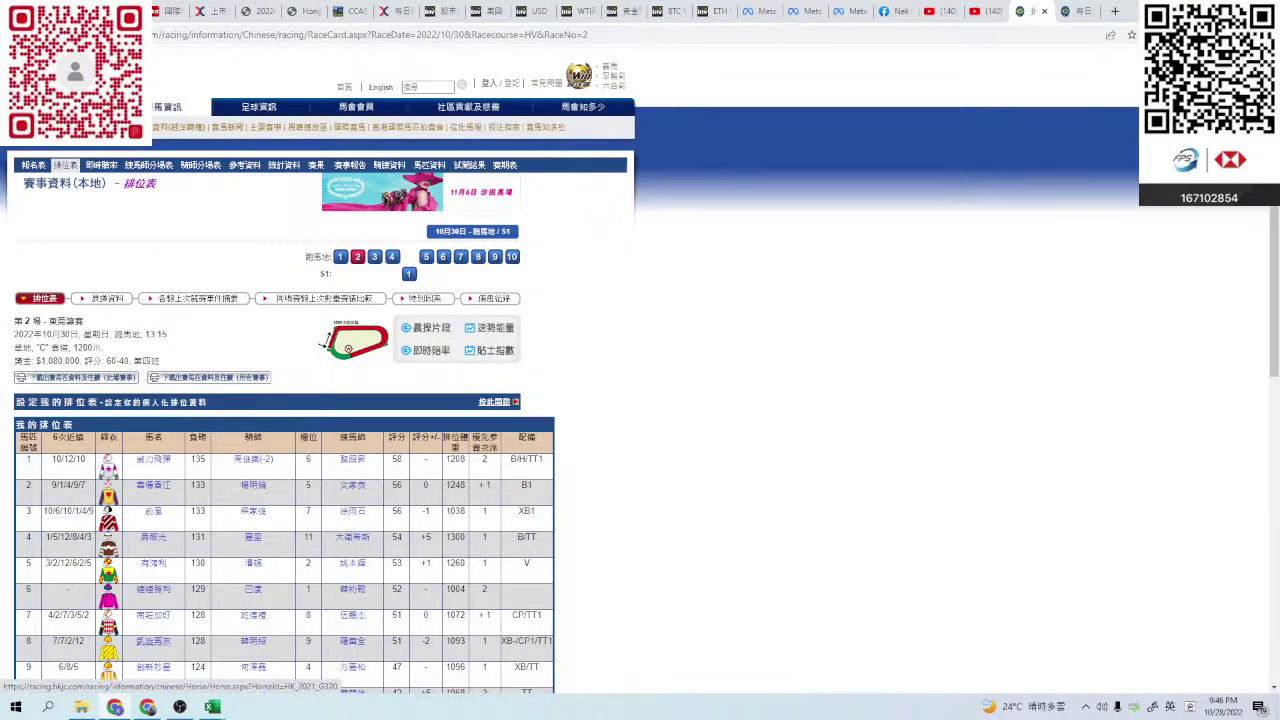
{"action": "left_click", "coordinate": [153, 641]}
{"action": "scroll", "coordinate": [289, 250], "scroll_direction": "down", "scroll_amount": 1}
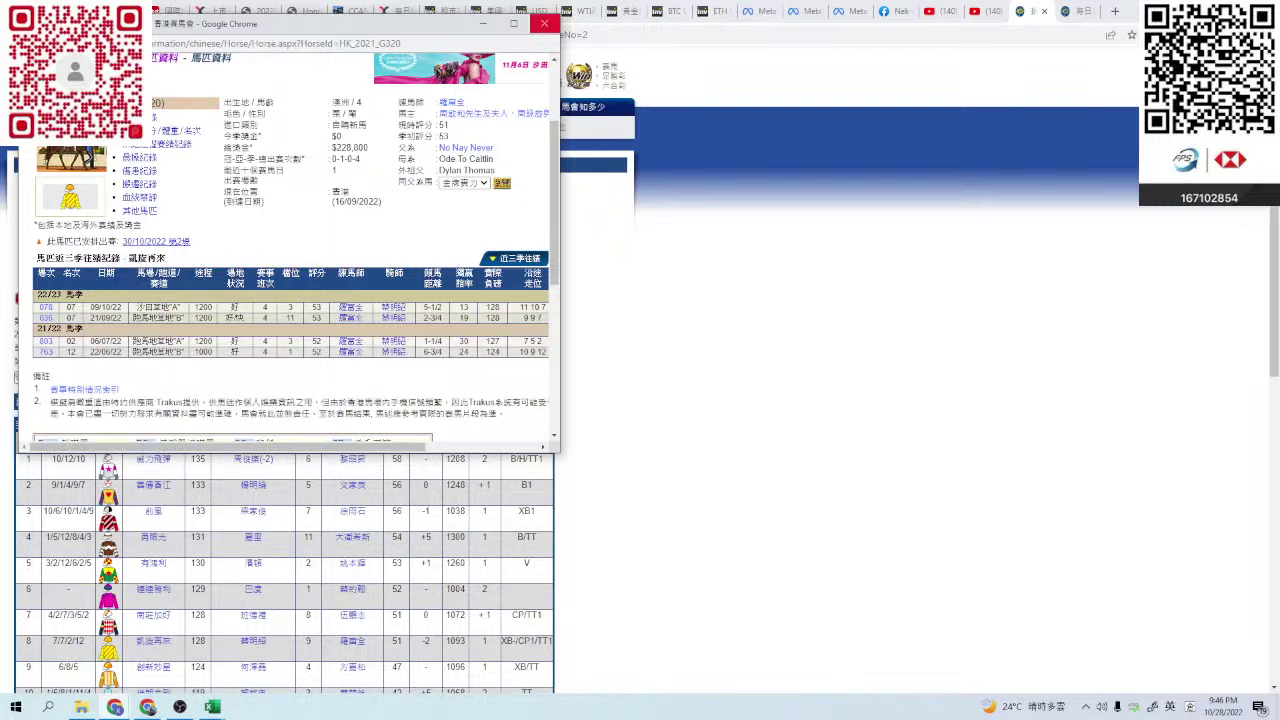
{"action": "left_click", "coordinate": [544, 22]}
{"action": "key", "text": "alt+Tab"}
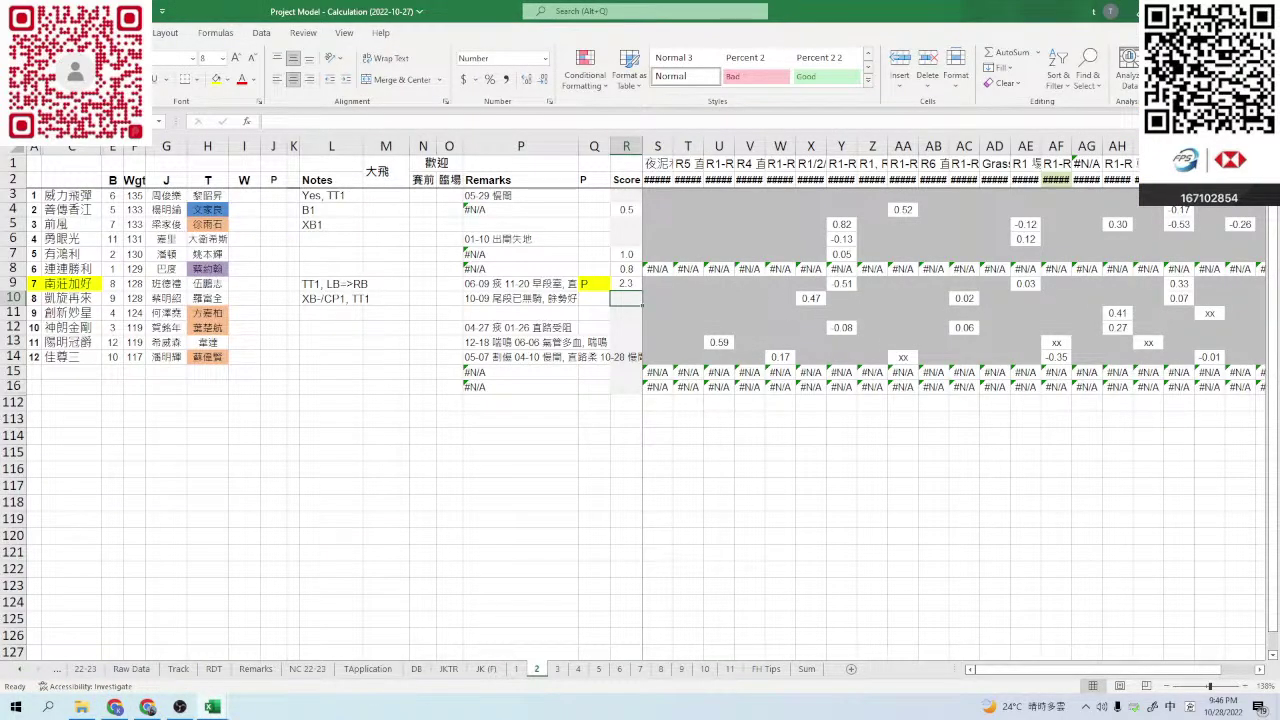
- Reopen 凱旋再來's record in the browser and examine the running-position photo of its 21/09/22 race 036, returning to the record
{"action": "key", "text": "alt+Tab"}
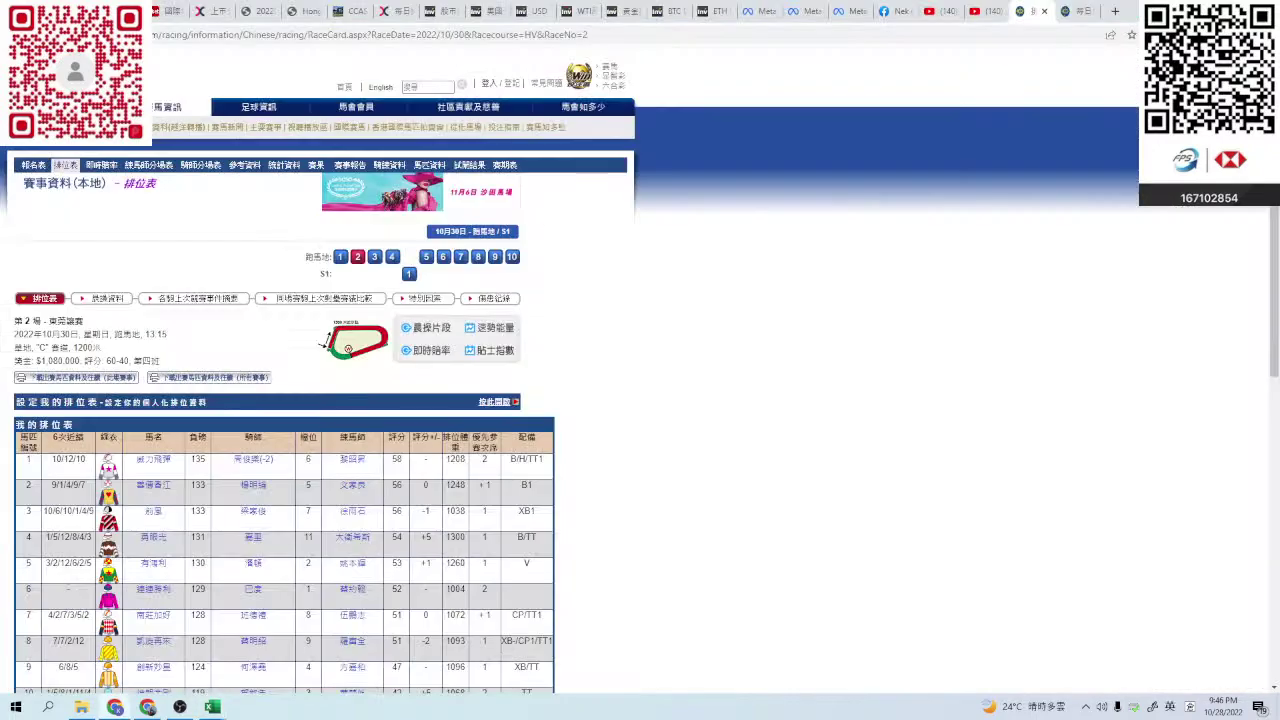
{"action": "left_click", "coordinate": [153, 640]}
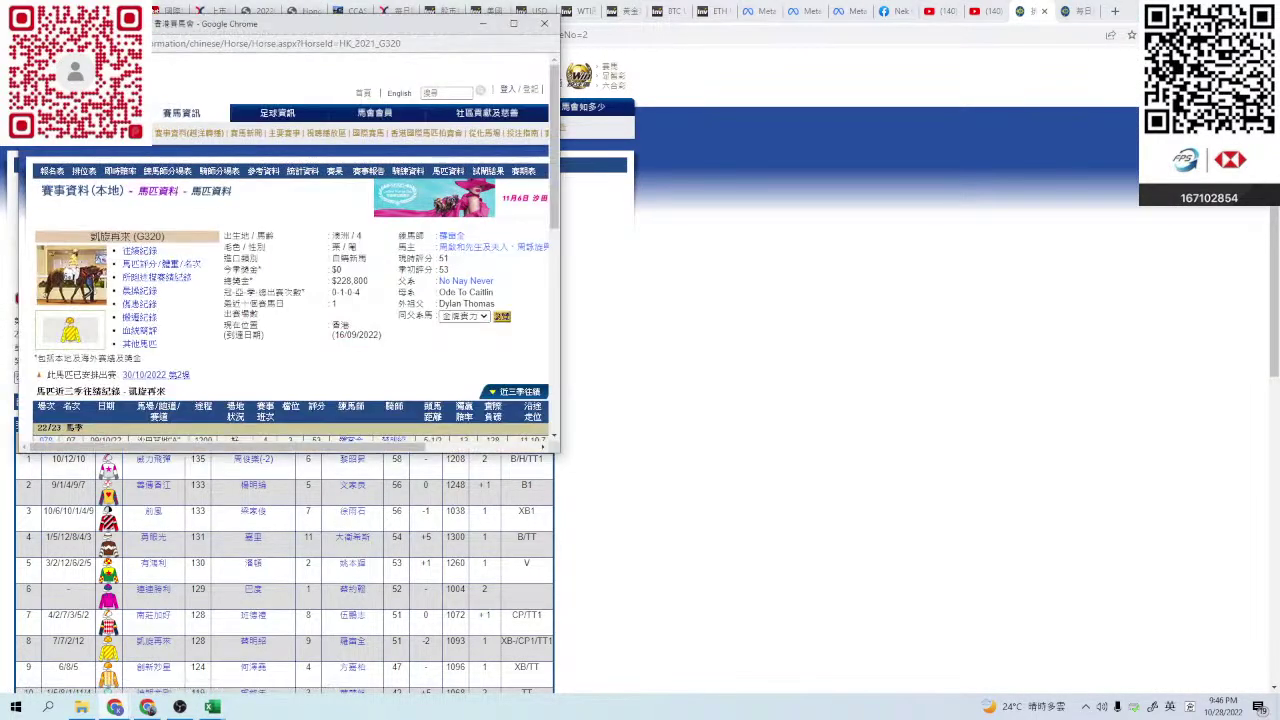
{"action": "left_click", "coordinate": [512, 24]}
{"action": "left_click", "coordinate": [27, 432]}
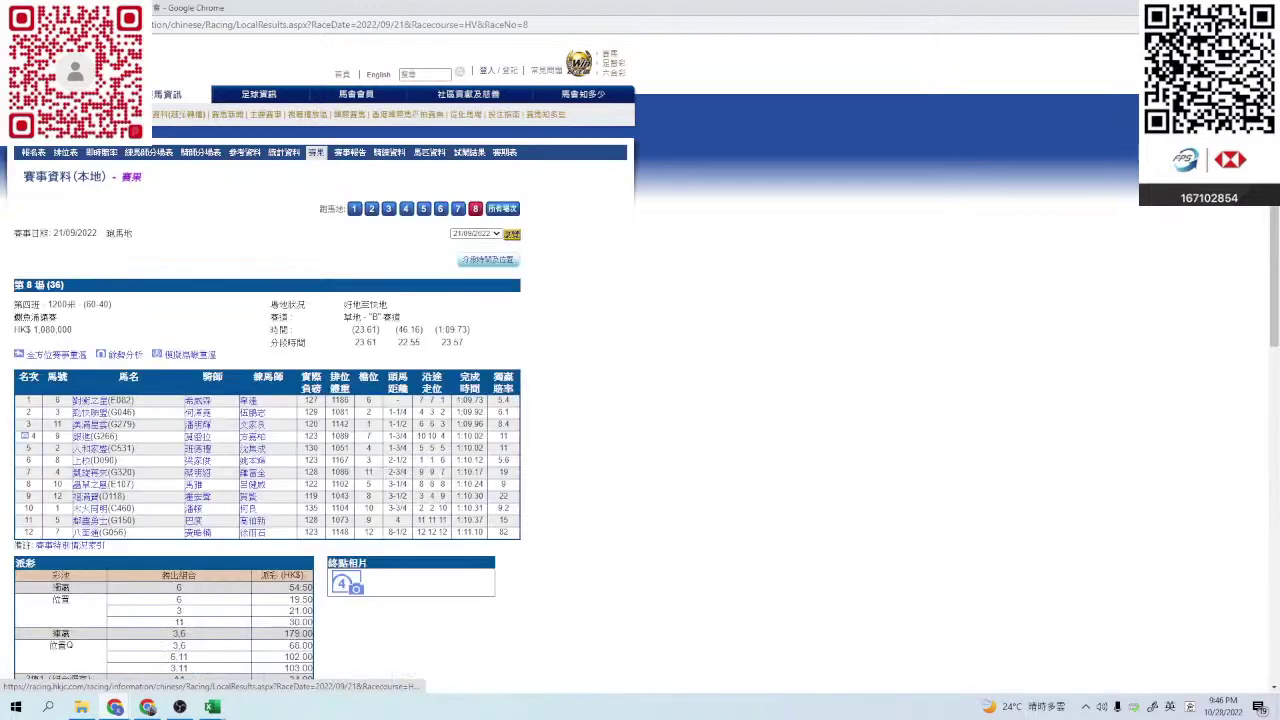
{"action": "left_click", "coordinate": [408, 630]}
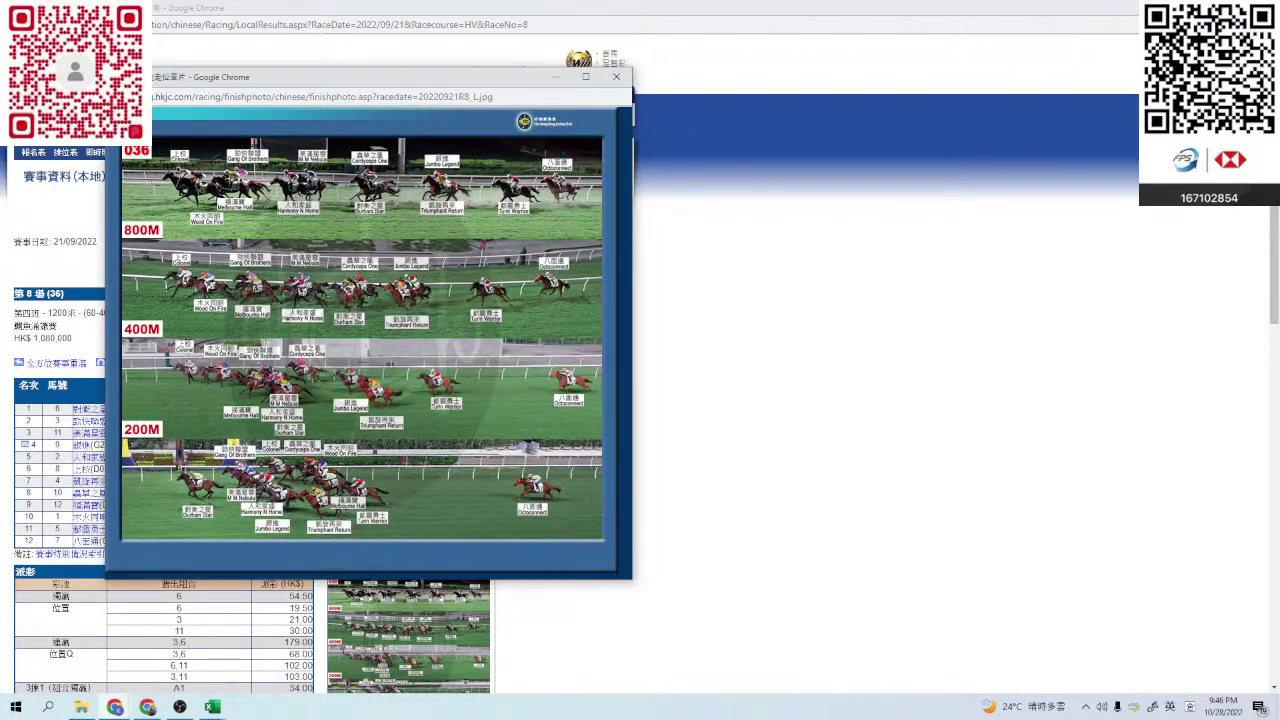
{"action": "left_click_drag", "start_coordinate": [425, 80], "coordinate": [475, 200]}
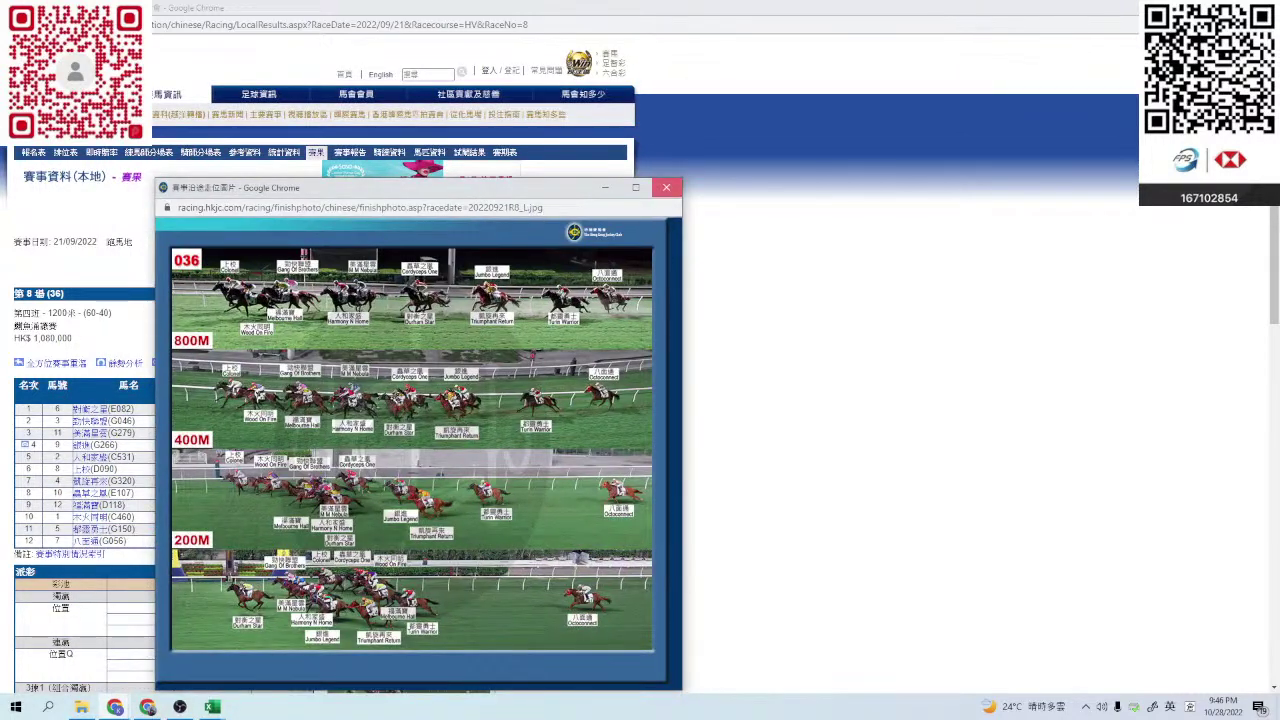
{"action": "left_click", "coordinate": [666, 187]}
{"action": "right_click", "coordinate": [686, 246]}
{"action": "left_click", "coordinate": [702, 253]}
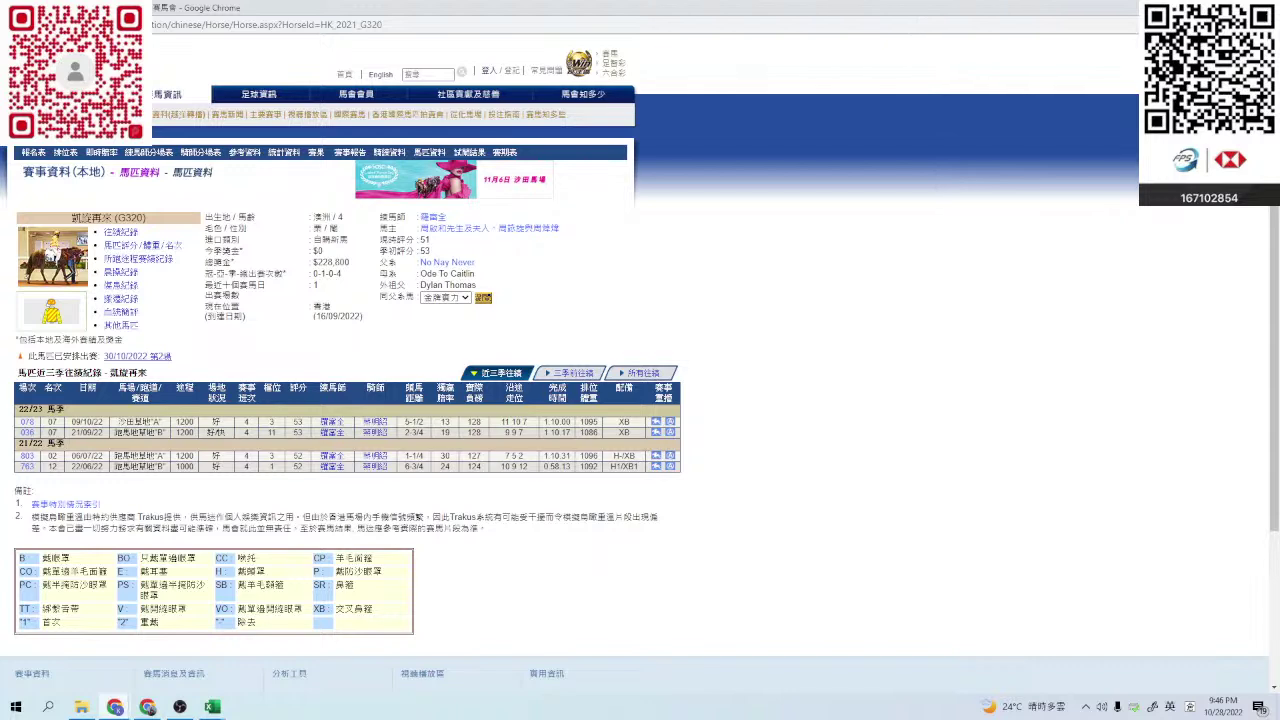
- Switch to the workbook and set 凱旋再來's score to 0.8 on sheet 2
{"action": "key", "text": "alt+Tab"}
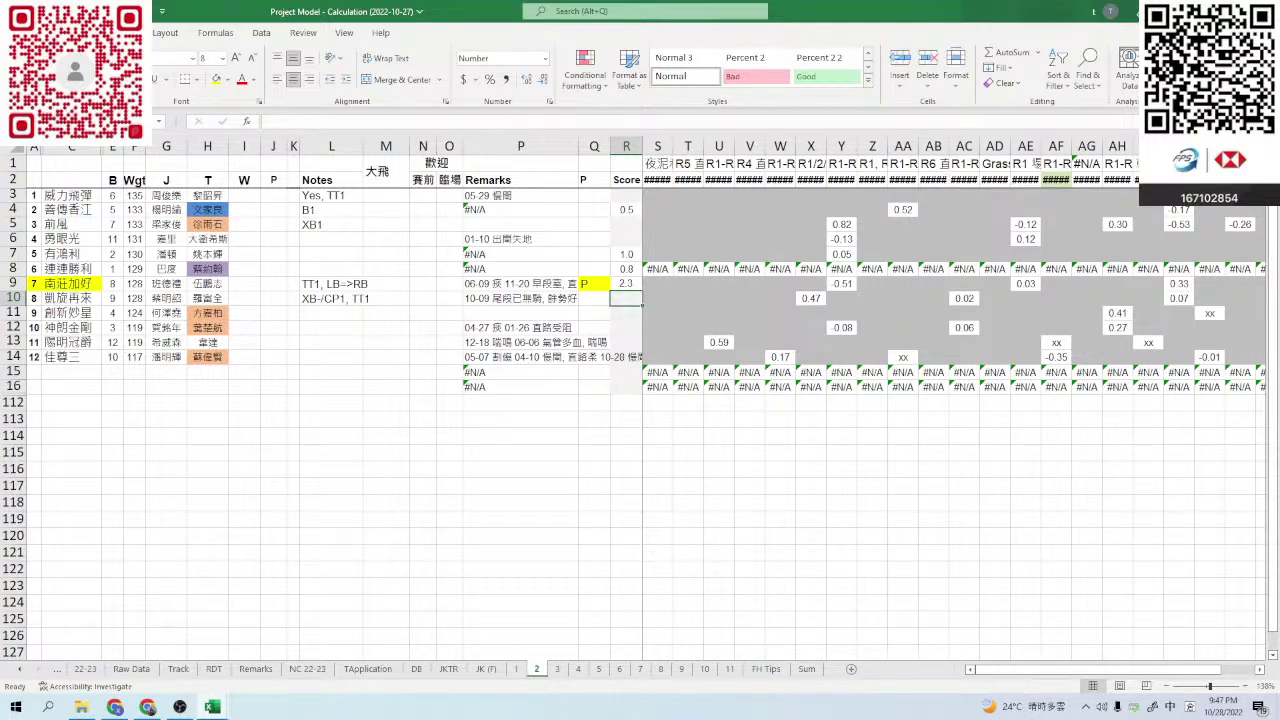
{"action": "type", "text": "0.8"}
{"action": "key", "text": "Return"}
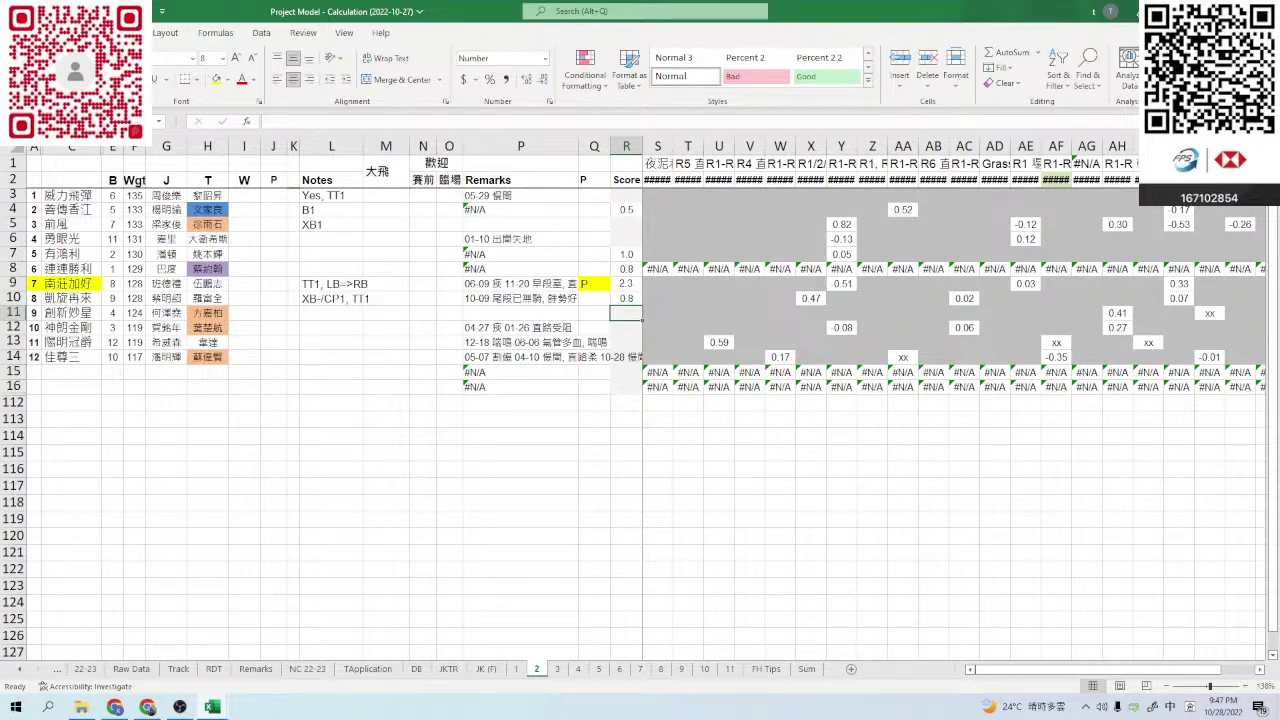
- Switch to the race 2 card in the browser, review 創新妙星's past race record, and close it
{"action": "key", "text": "alt+Tab"}
{"action": "scroll", "coordinate": [153, 560], "scroll_direction": "down", "scroll_amount": 2}
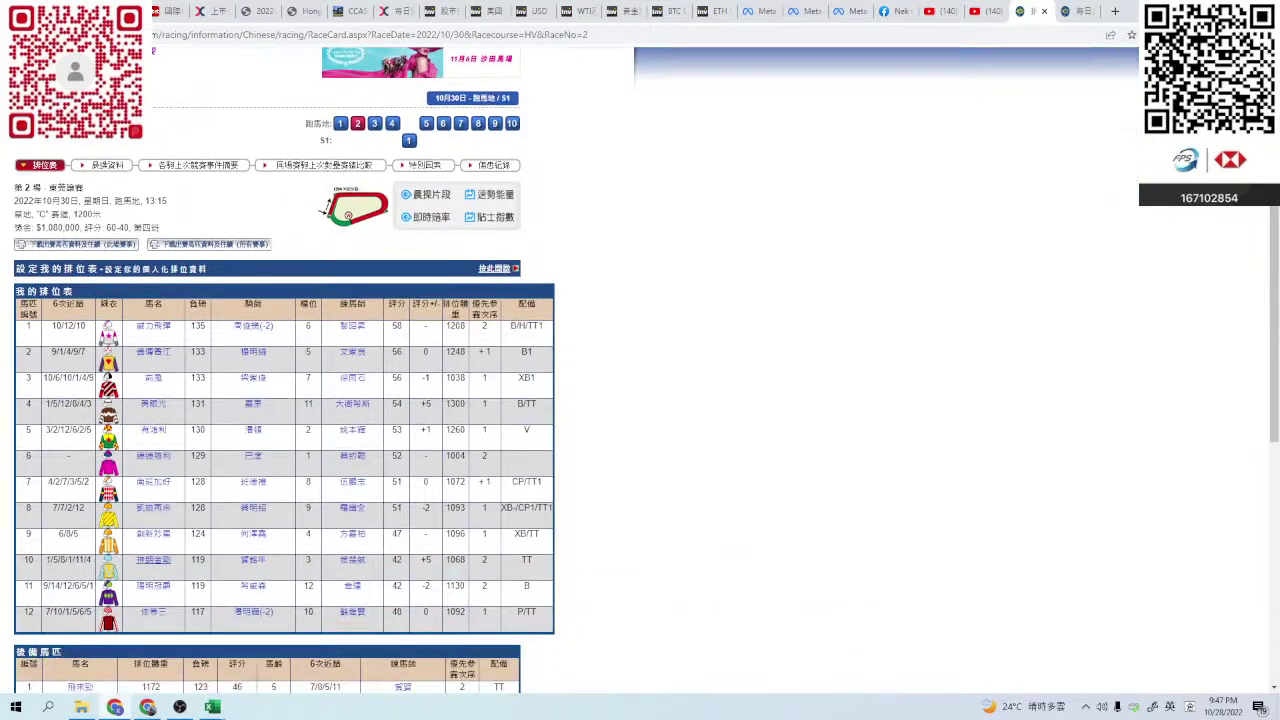
{"action": "left_click", "coordinate": [153, 533]}
{"action": "left_click", "coordinate": [513, 22]}
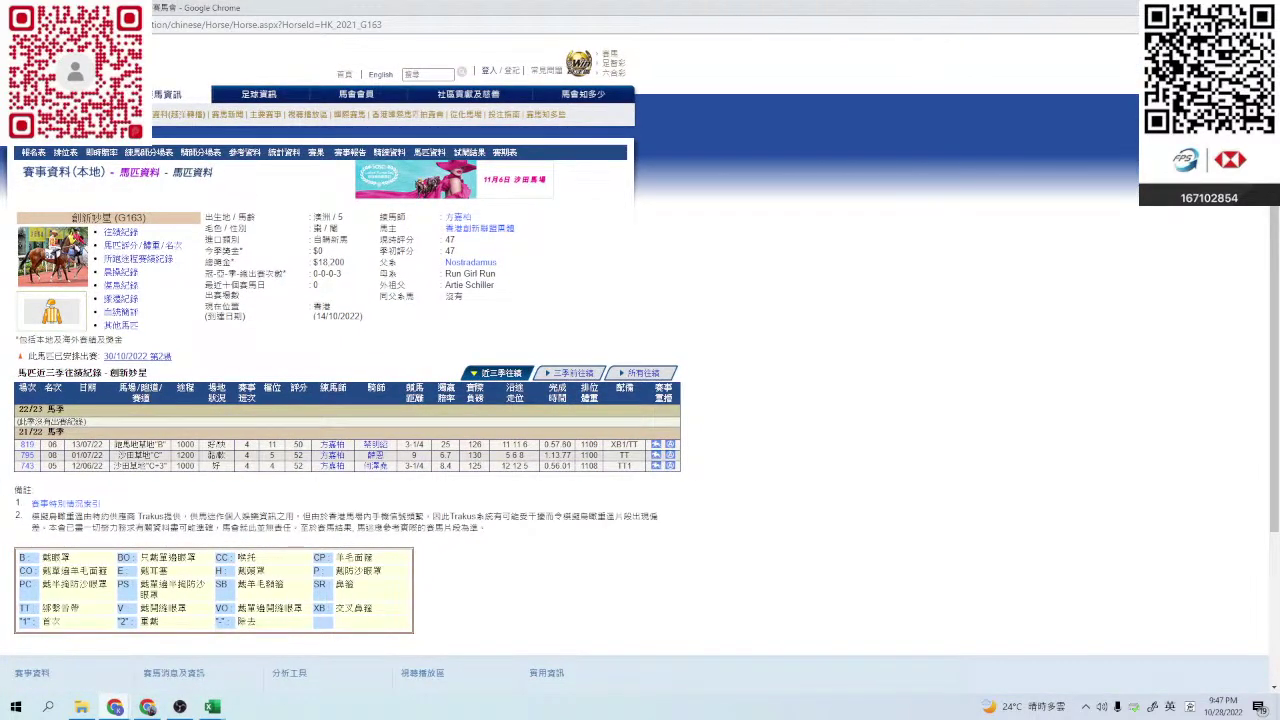
{"action": "left_click_drag", "start_coordinate": [137, 466], "coordinate": [482, 466]}
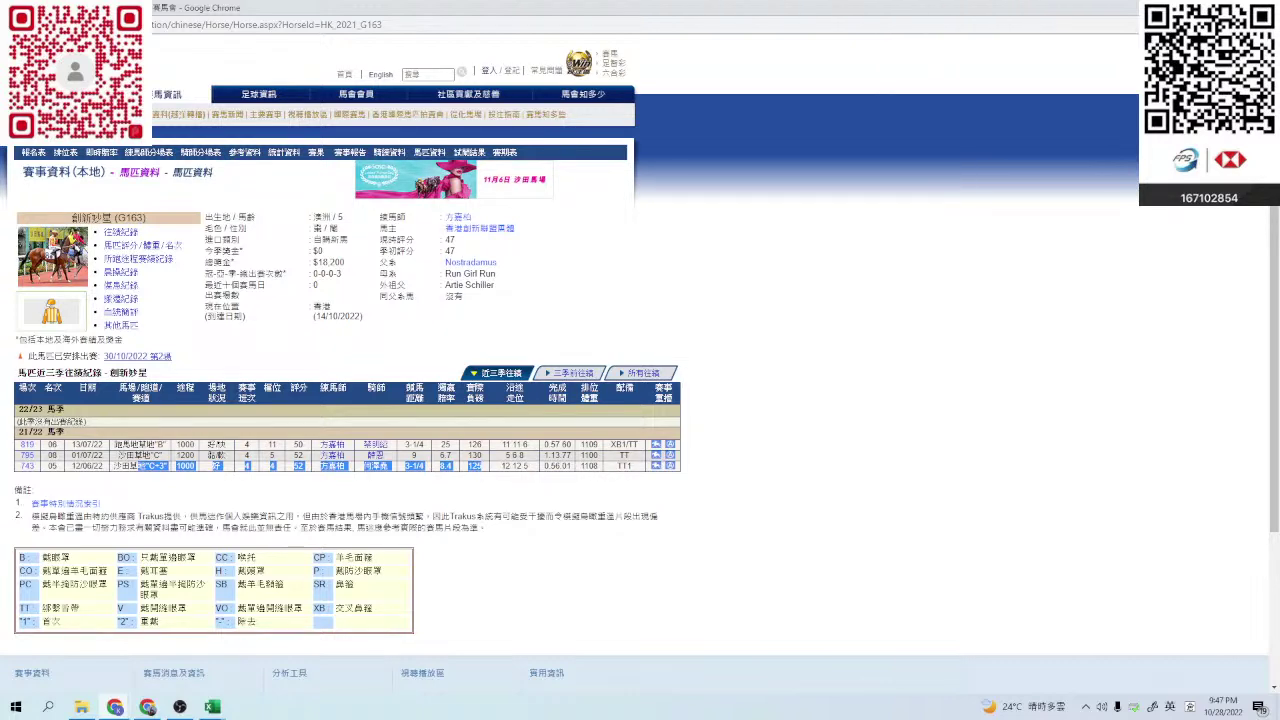
{"action": "key", "text": "ctrl+w"}
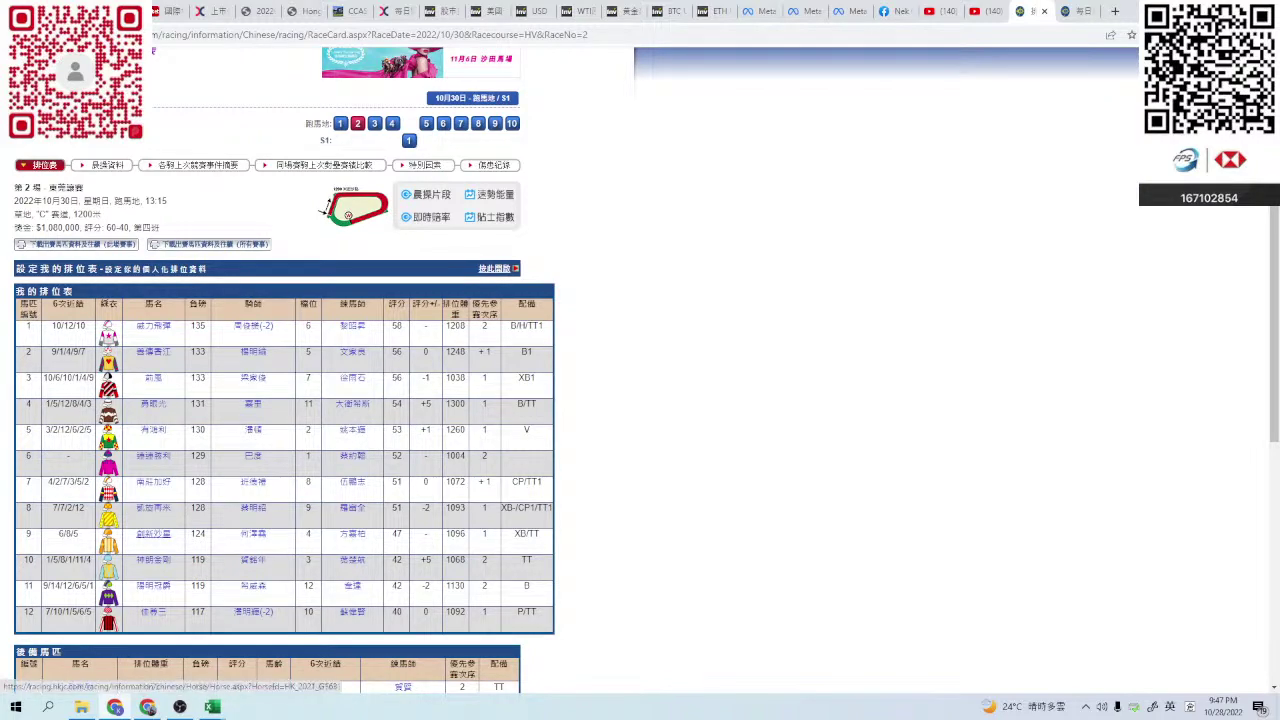
- Reopen 創新妙星's record and check its trackwork and veterinary records, returning to the trackwork list
{"action": "left_click", "coordinate": [153, 533]}
{"action": "left_click", "coordinate": [515, 23]}
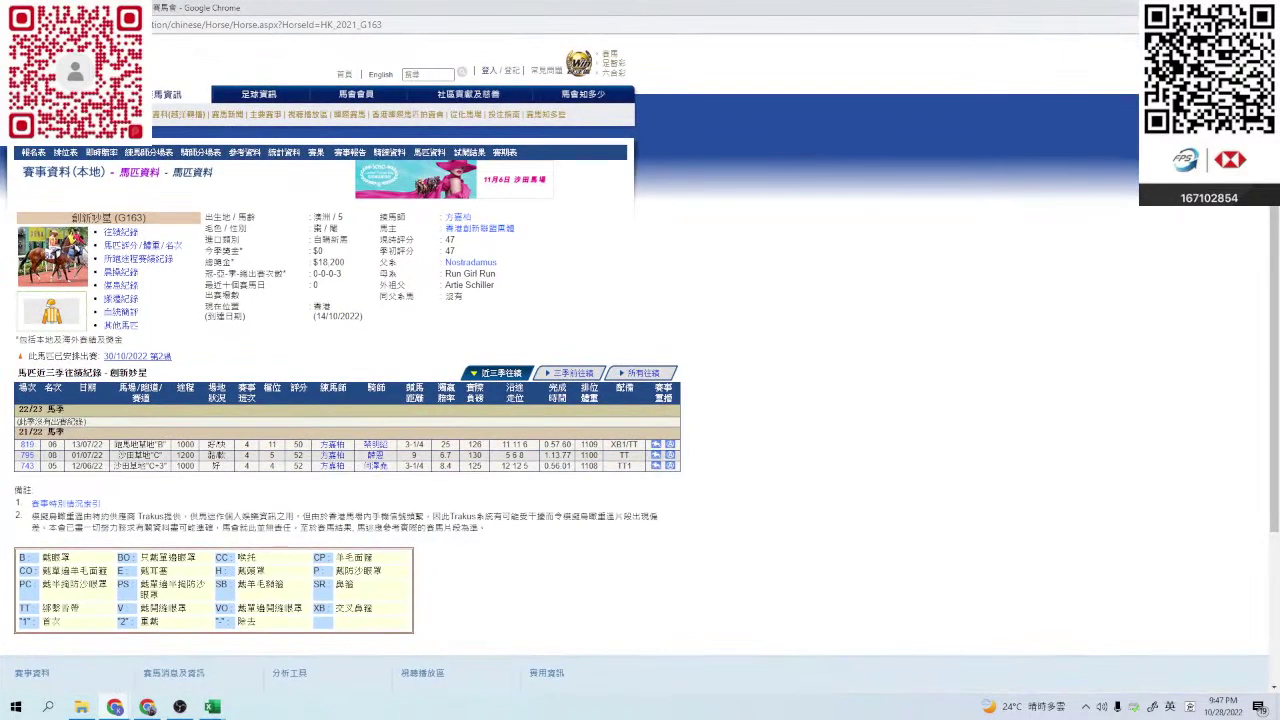
{"action": "left_click", "coordinate": [119, 268]}
{"action": "scroll", "coordinate": [274, 400], "scroll_direction": "down", "scroll_amount": 20}
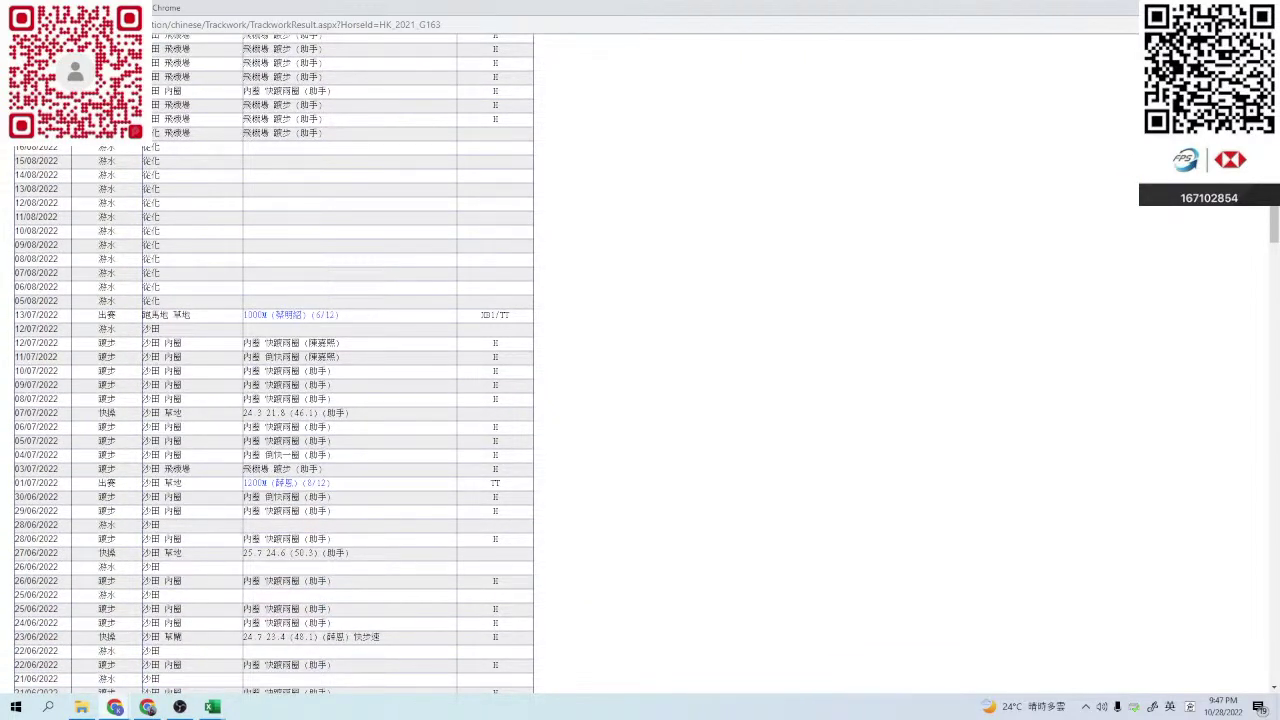
{"action": "scroll", "coordinate": [274, 400], "scroll_direction": "up", "scroll_amount": 20}
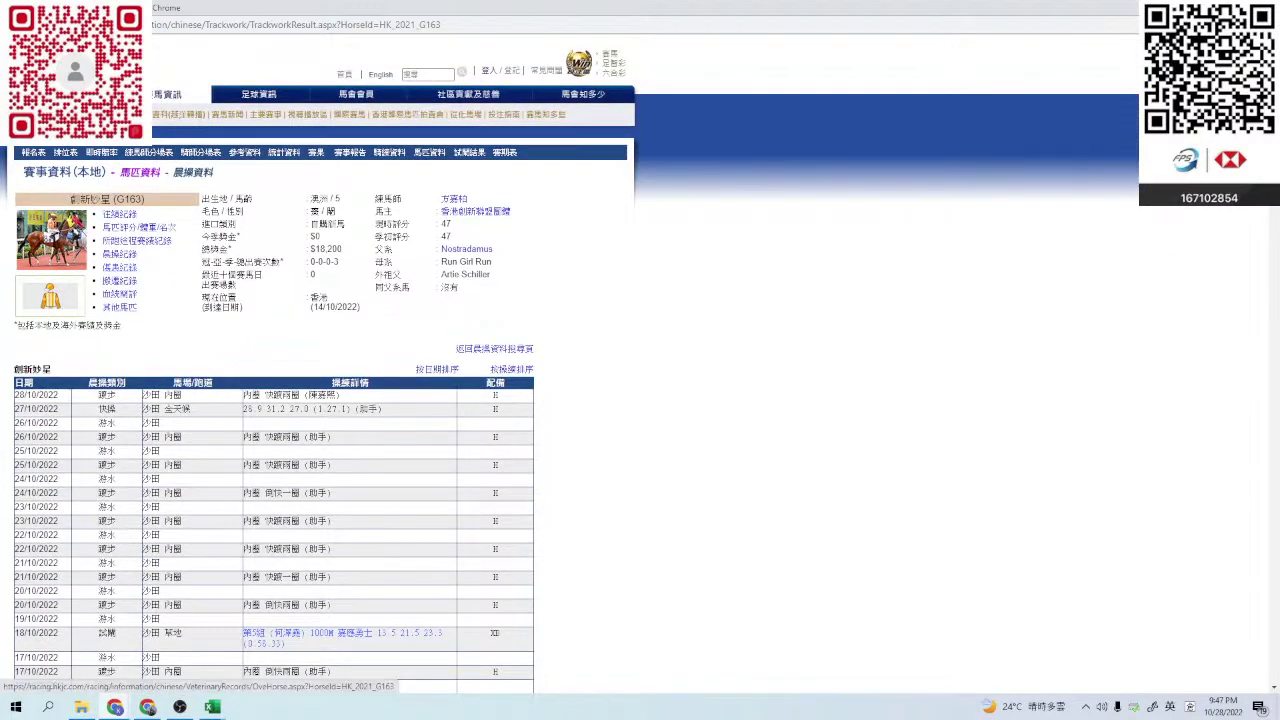
{"action": "left_click", "coordinate": [120, 267]}
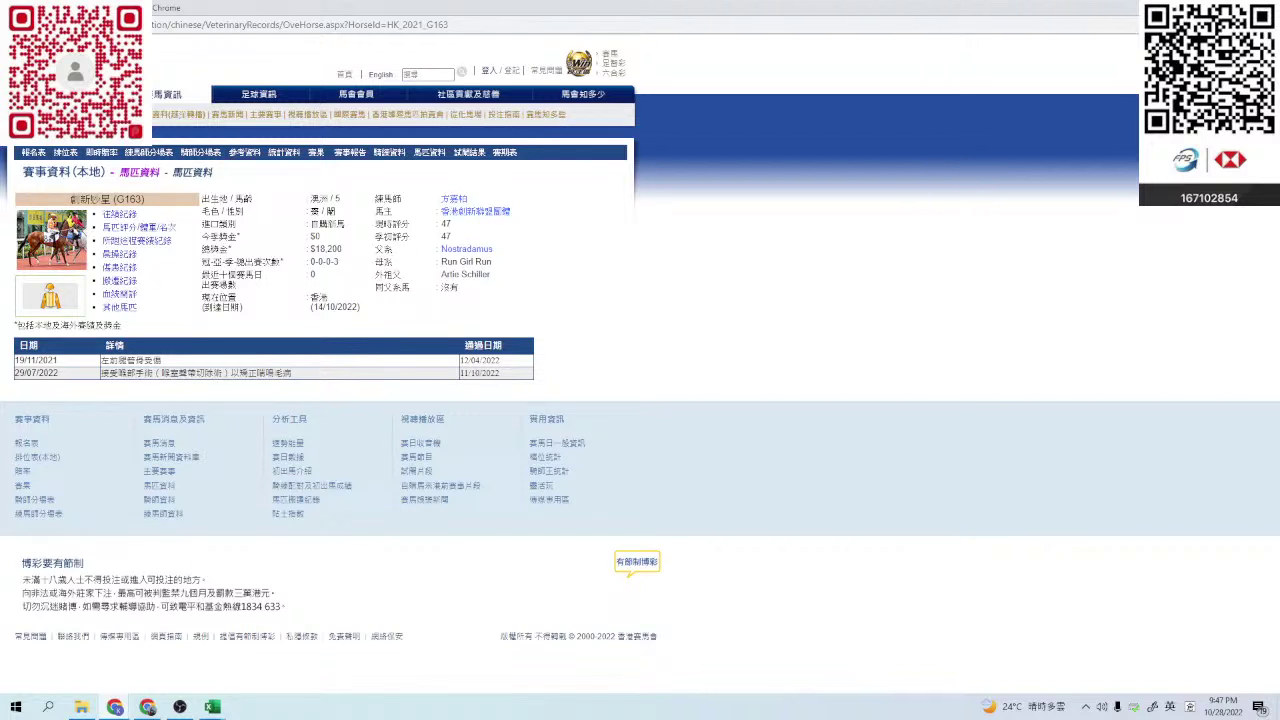
{"action": "right_click", "coordinate": [251, 401]}
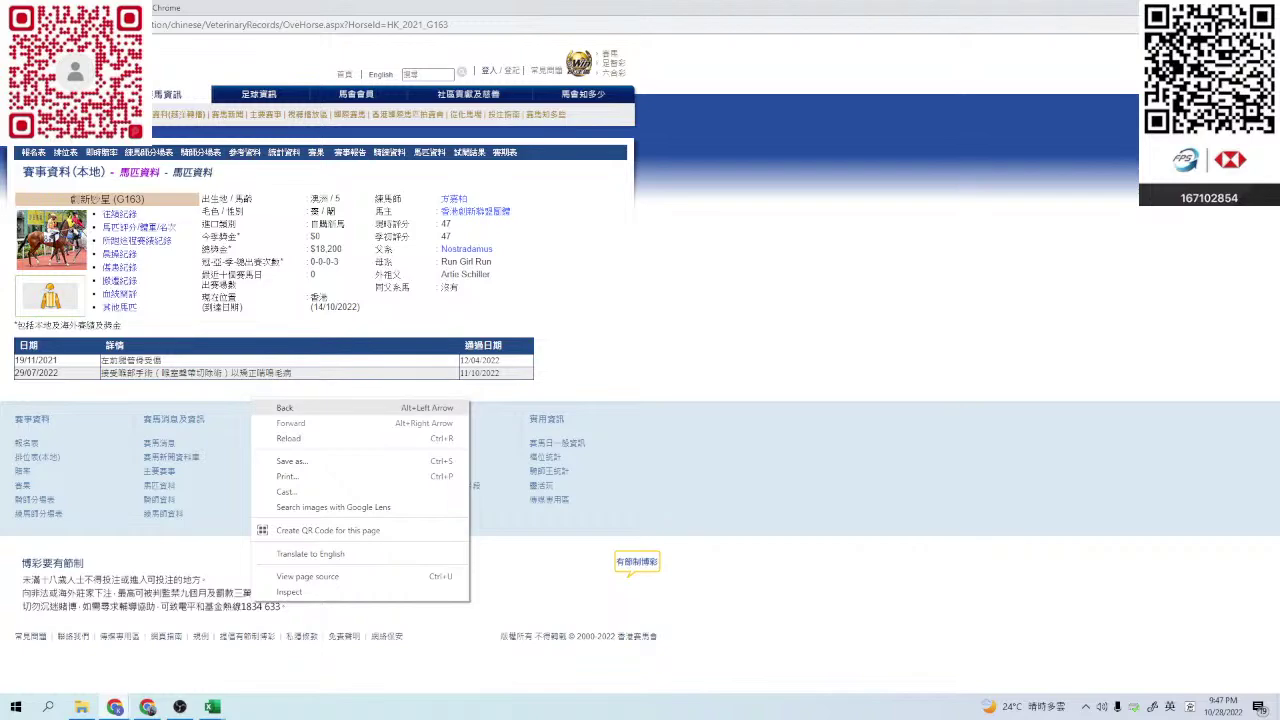
{"action": "left_click", "coordinate": [285, 407]}
- Review 創新妙星's trackwork history and examine the group 5 results of its 18/10/2022 barrier trial
{"action": "scroll", "coordinate": [285, 407], "scroll_direction": "down", "scroll_amount": 8}
{"action": "scroll", "coordinate": [275, 363], "scroll_direction": "down", "scroll_amount": 4}
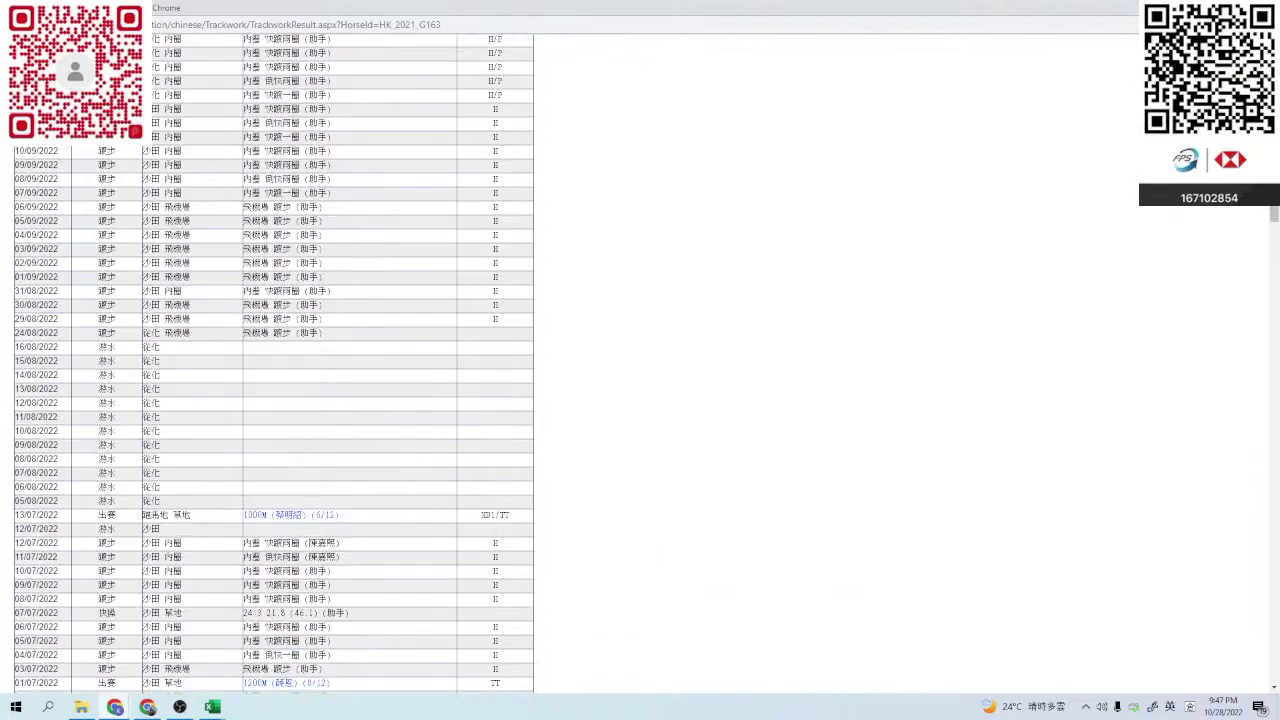
{"action": "scroll", "coordinate": [275, 363], "scroll_direction": "up", "scroll_amount": 2}
{"action": "scroll", "coordinate": [274, 363], "scroll_direction": "up", "scroll_amount": 7}
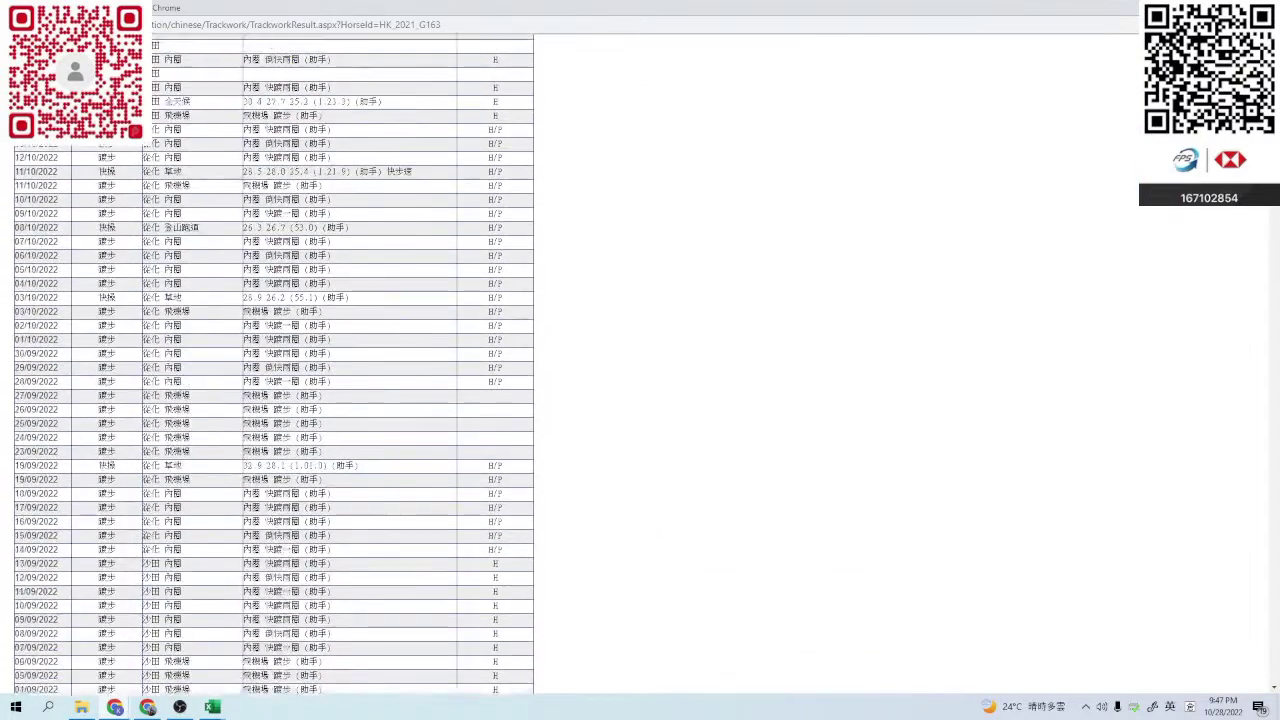
{"action": "scroll", "coordinate": [274, 363], "scroll_direction": "down", "scroll_amount": 5}
{"action": "scroll", "coordinate": [275, 363], "scroll_direction": "up", "scroll_amount": 8}
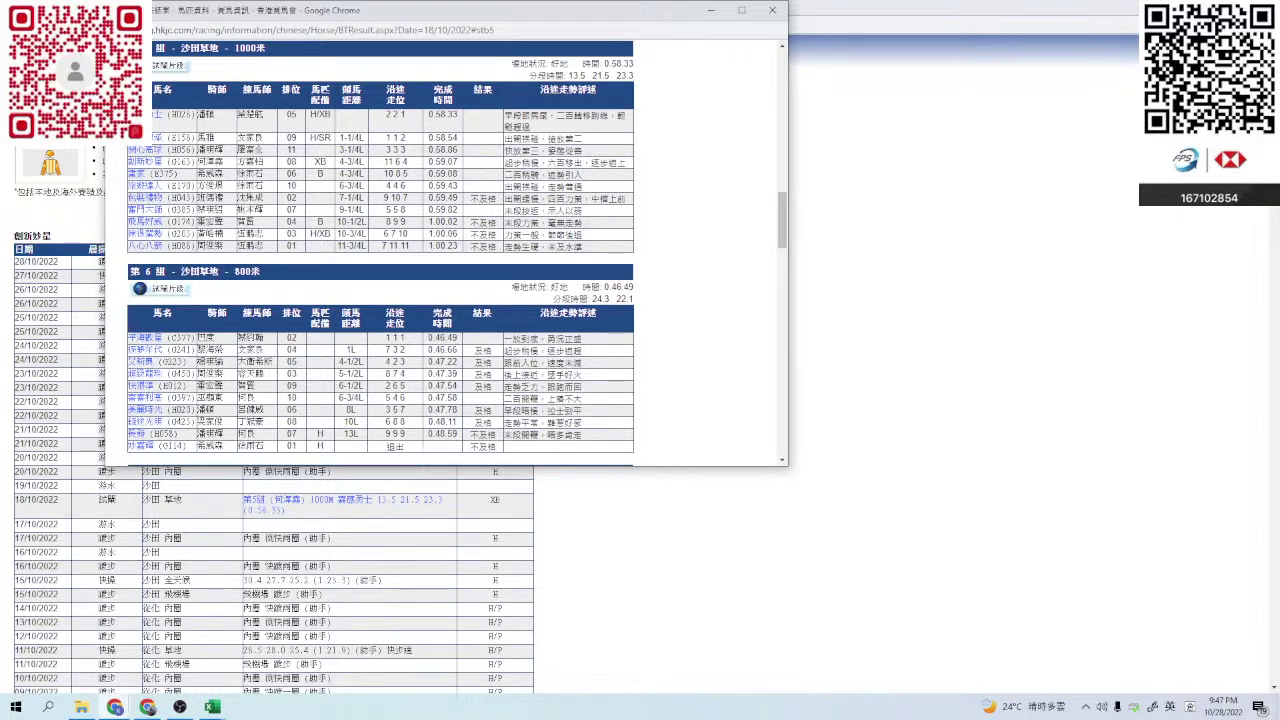
{"action": "scroll", "coordinate": [380, 253], "scroll_direction": "up", "scroll_amount": 3}
{"action": "scroll", "coordinate": [380, 253], "scroll_direction": "down", "scroll_amount": 2}
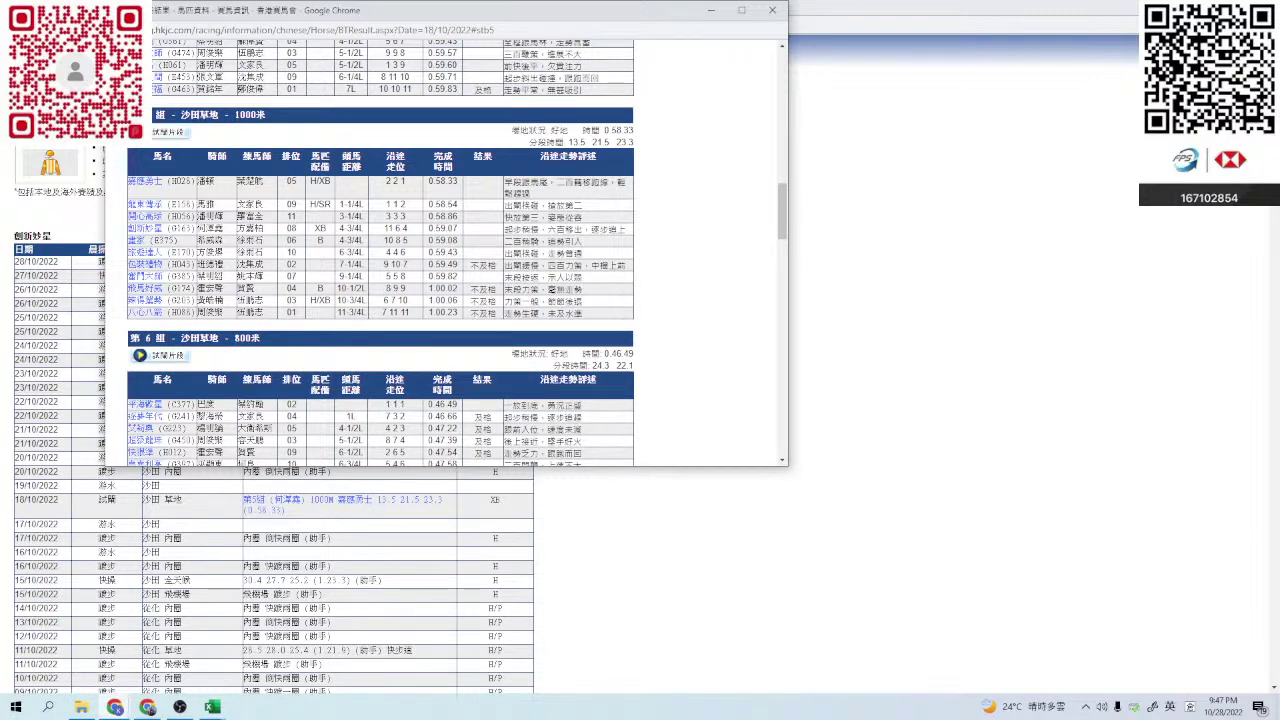
- Play the 18/10/2022 group 5 trial video full screen, pause it, and go back to 0:10 before the start
{"action": "left_click", "coordinate": [167, 132]}
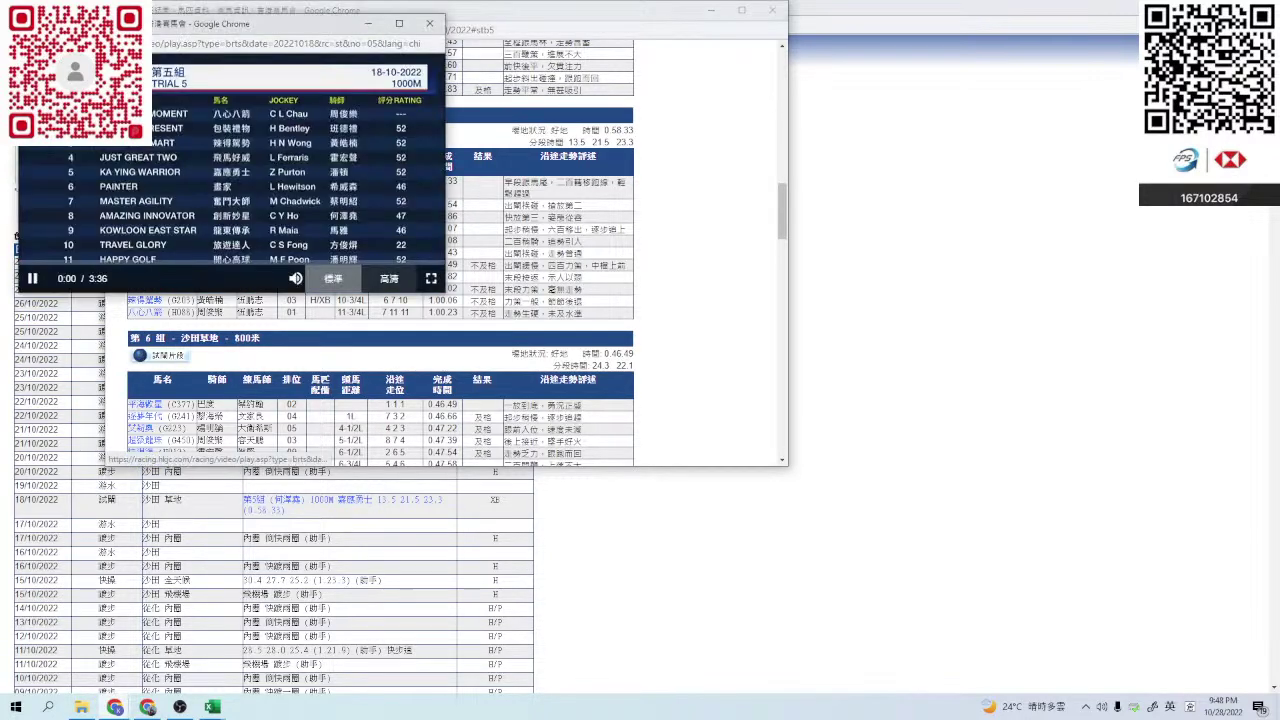
{"action": "left_click", "coordinate": [429, 277]}
{"action": "left_click", "coordinate": [117, 685]}
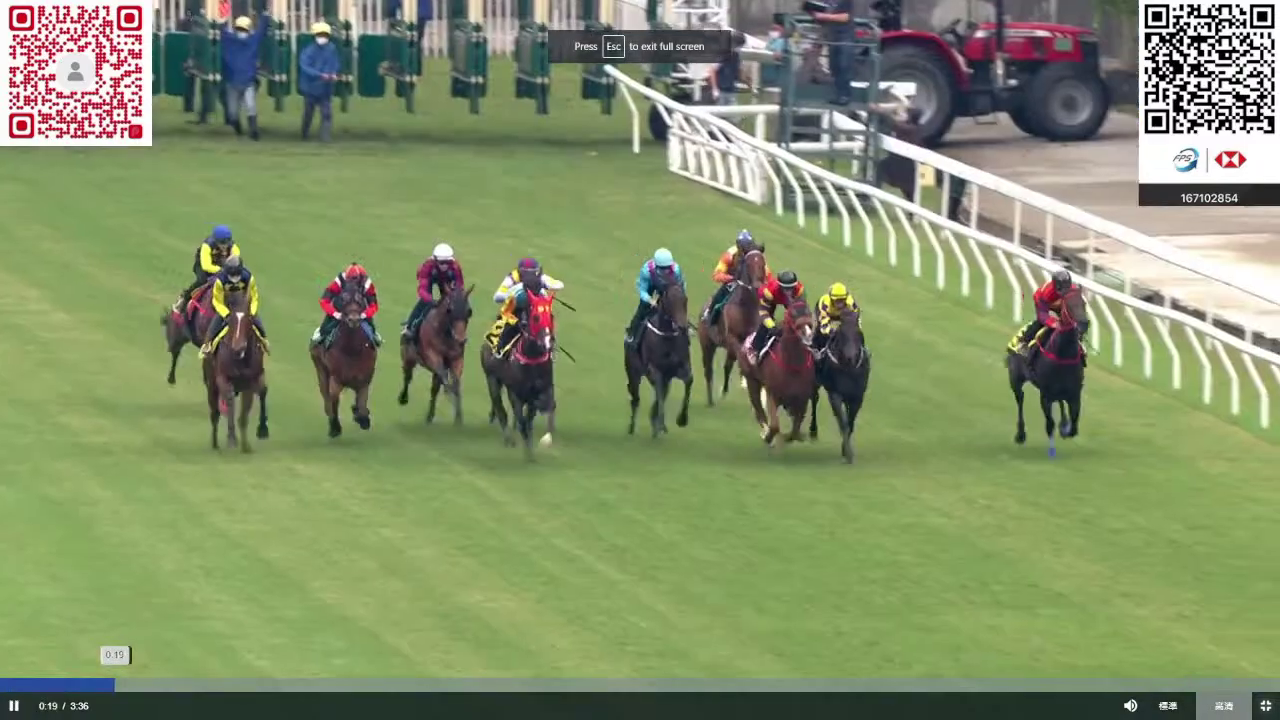
{"action": "left_click", "coordinate": [14, 706]}
{"action": "left_click", "coordinate": [48, 685]}
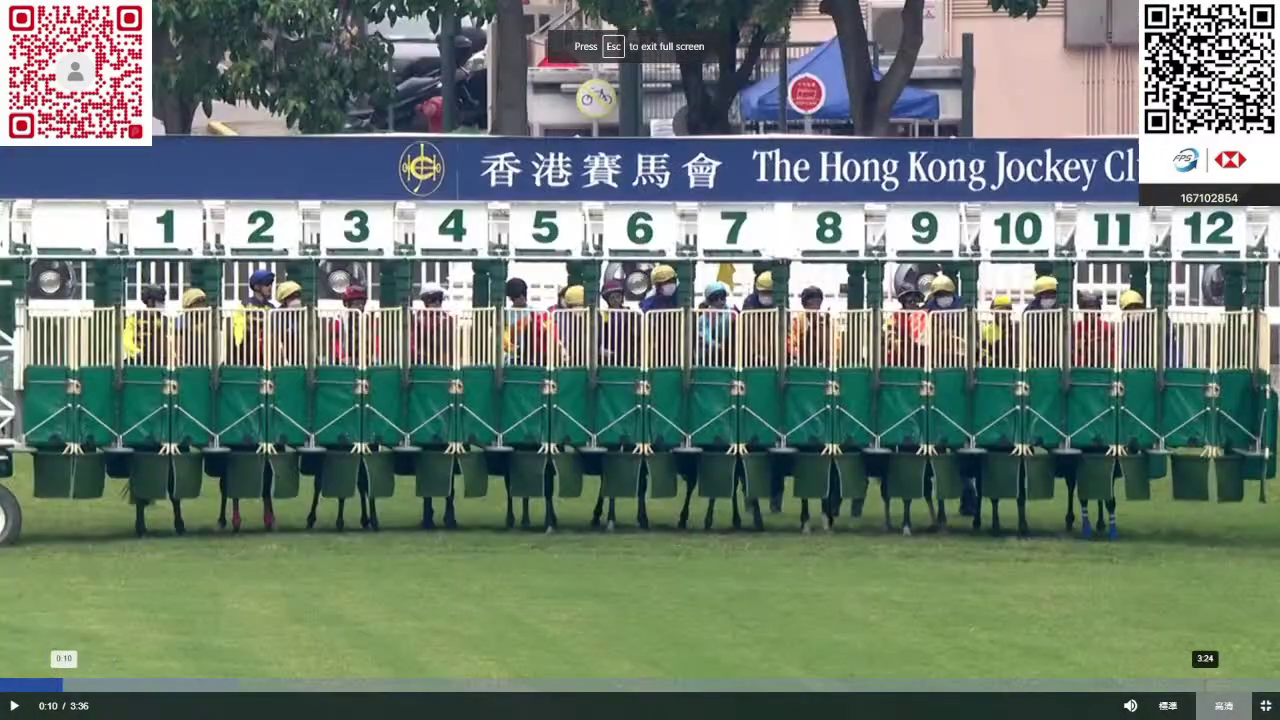
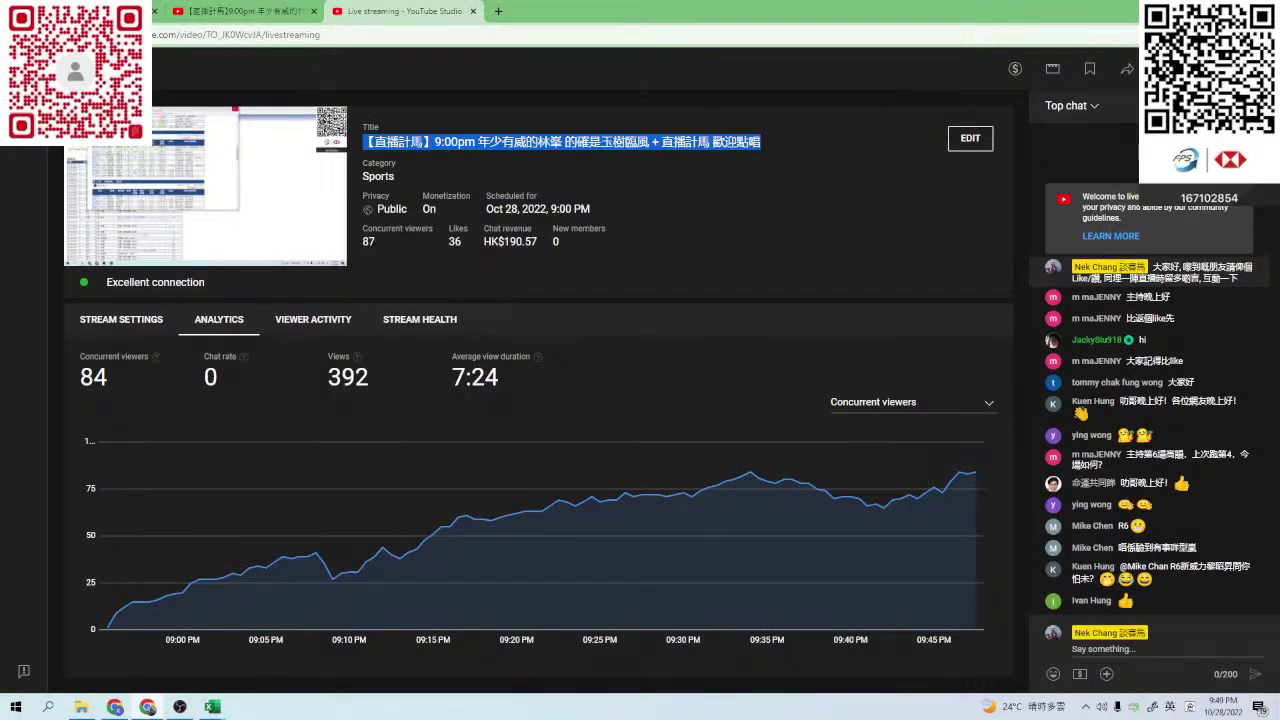
- Check the live stream's analytics and chat in YouTube Studio, and go back to sheet 2 of the workbook
{"action": "left_click", "coordinate": [1014, 69]}
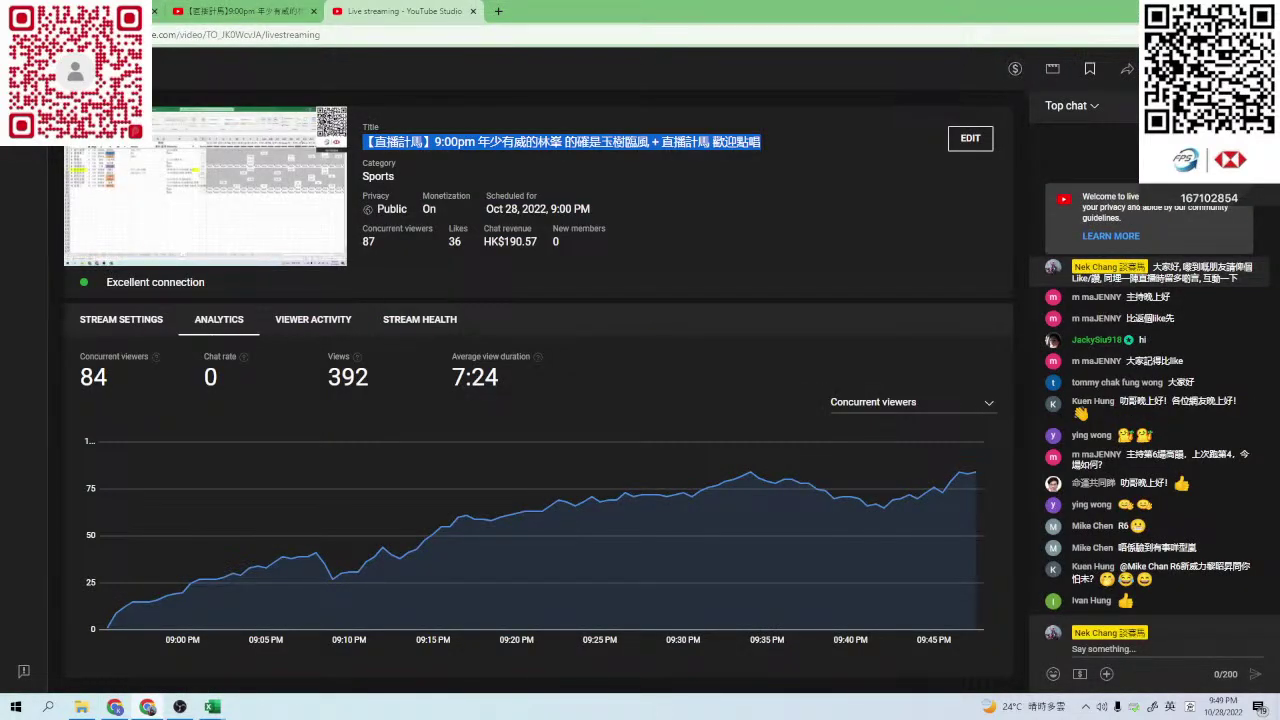
{"action": "key", "text": "alt+Tab"}
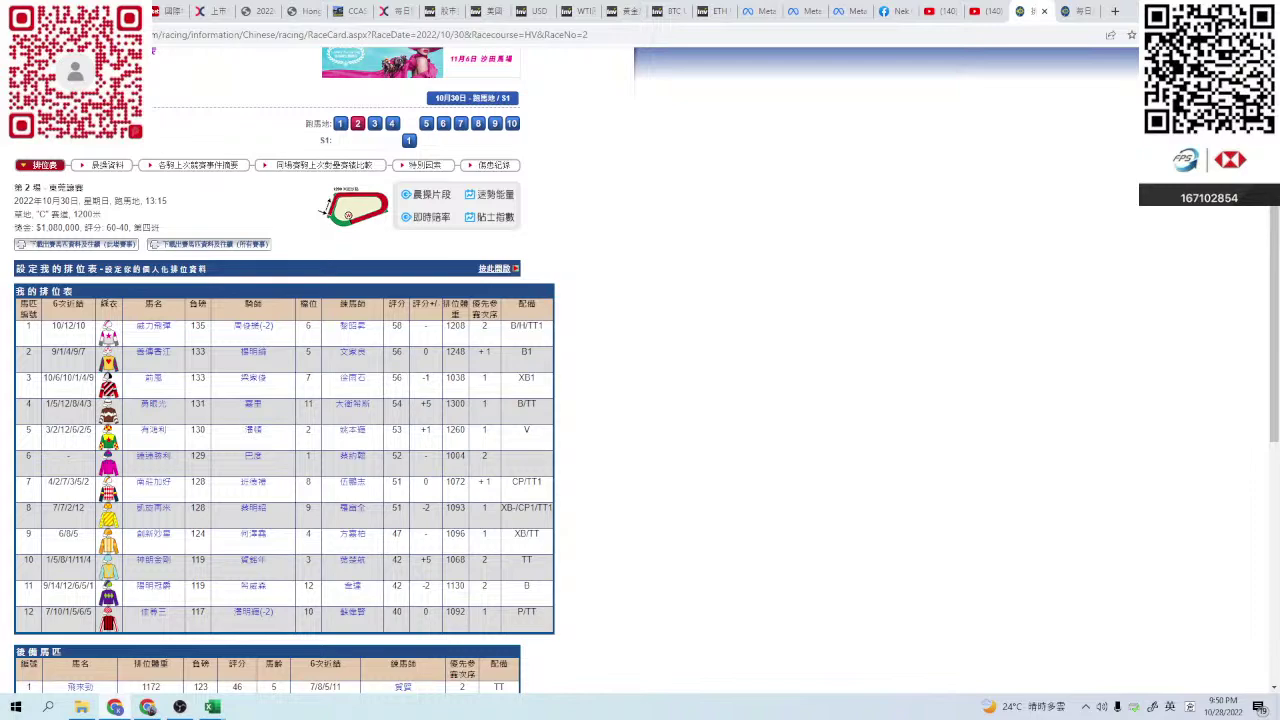
{"action": "left_click", "coordinate": [147, 707]}
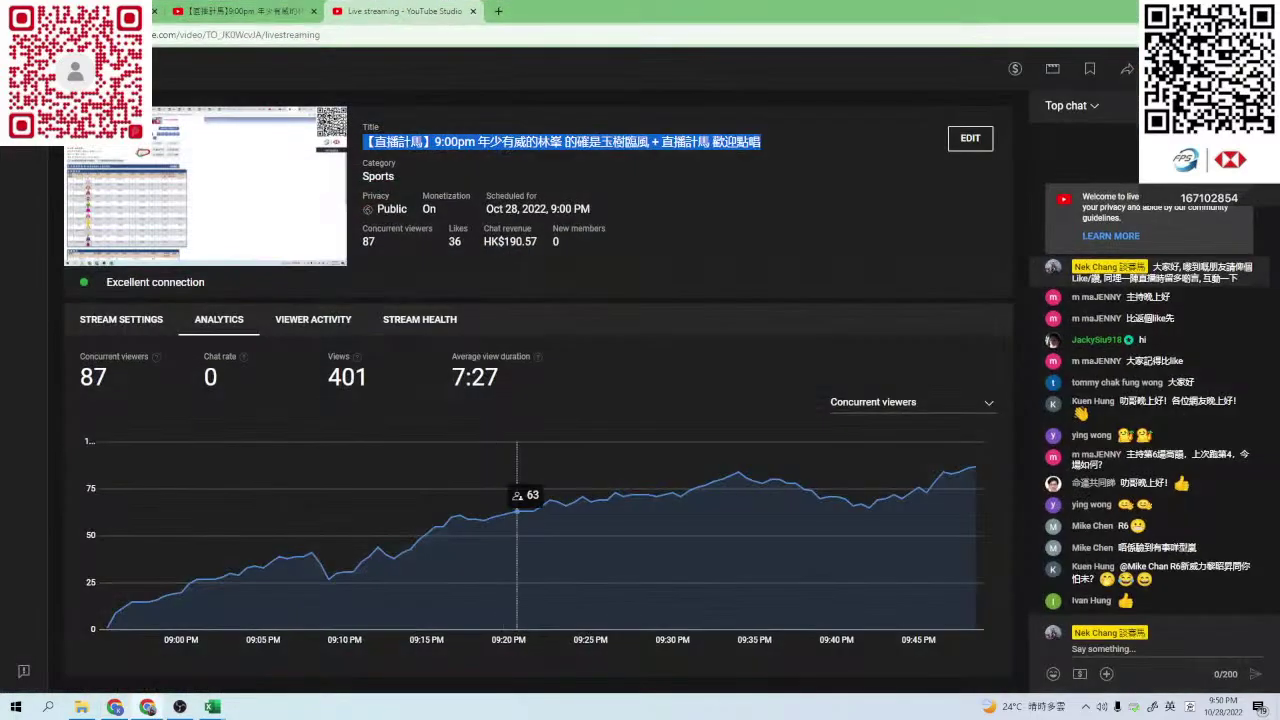
{"action": "left_click", "coordinate": [147, 707]}
{"action": "mouse_move", "coordinate": [212, 707]}
{"action": "left_click", "coordinate": [100, 612]}
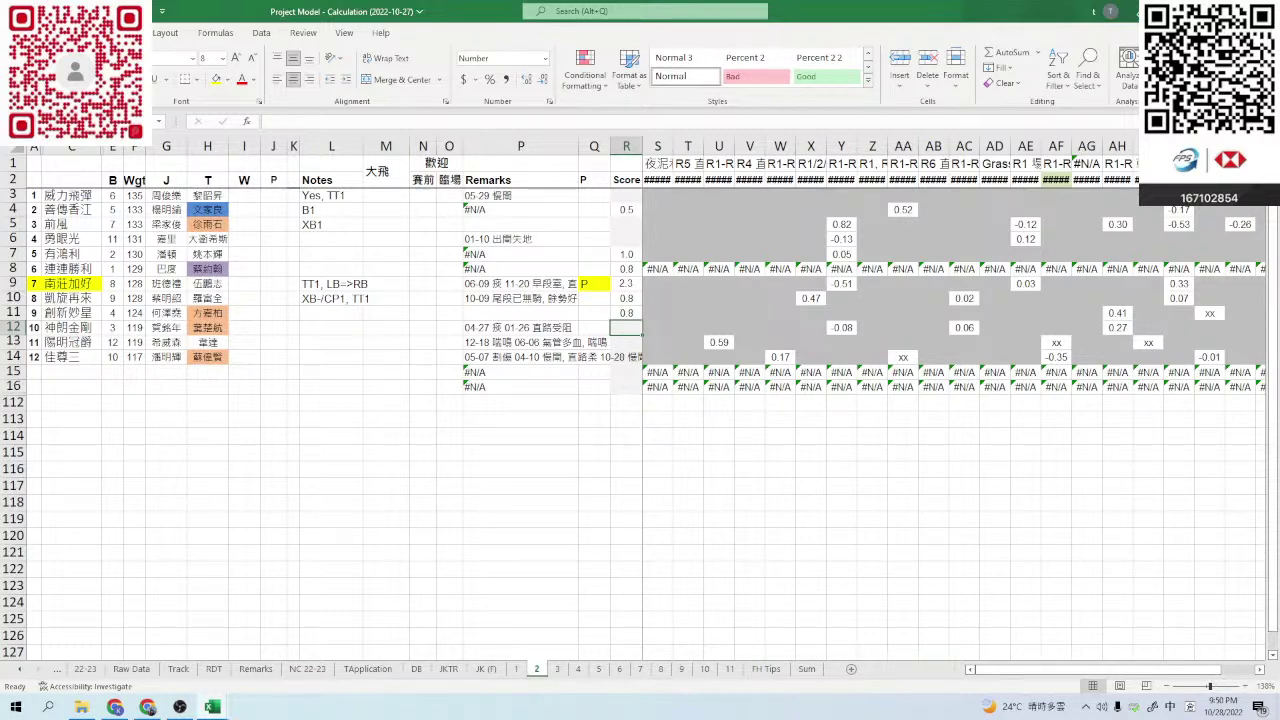
- From the race 2 card, examine the results and running-position photo of 神朗金剛's 05/10/22 race 066, and close its record
{"action": "key", "text": "alt+Tab"}
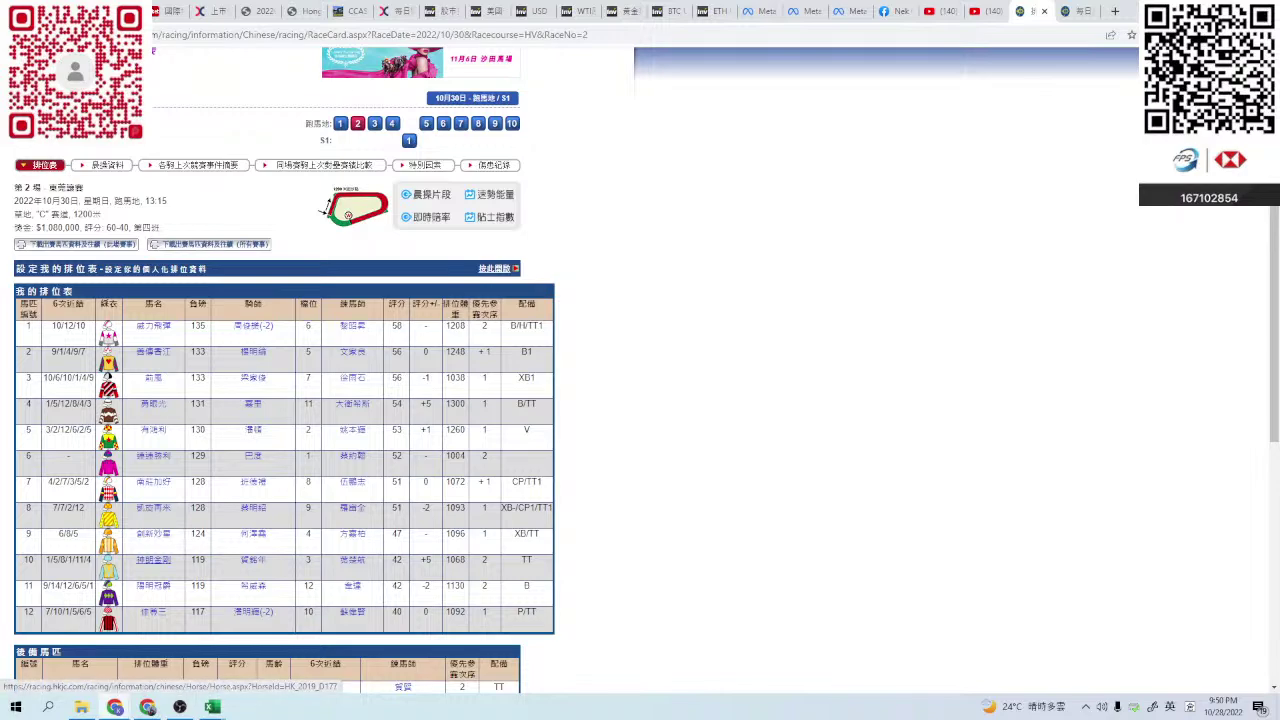
{"action": "left_click", "coordinate": [154, 560]}
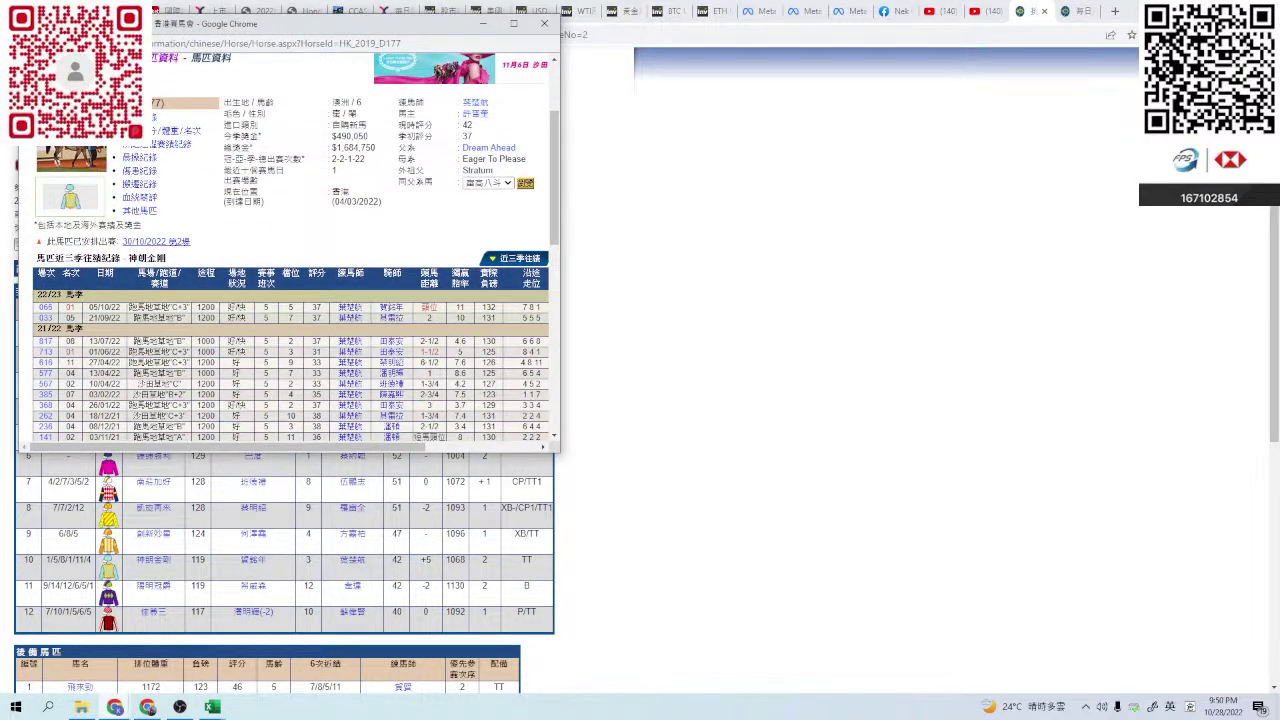
{"action": "left_click", "coordinate": [45, 307]}
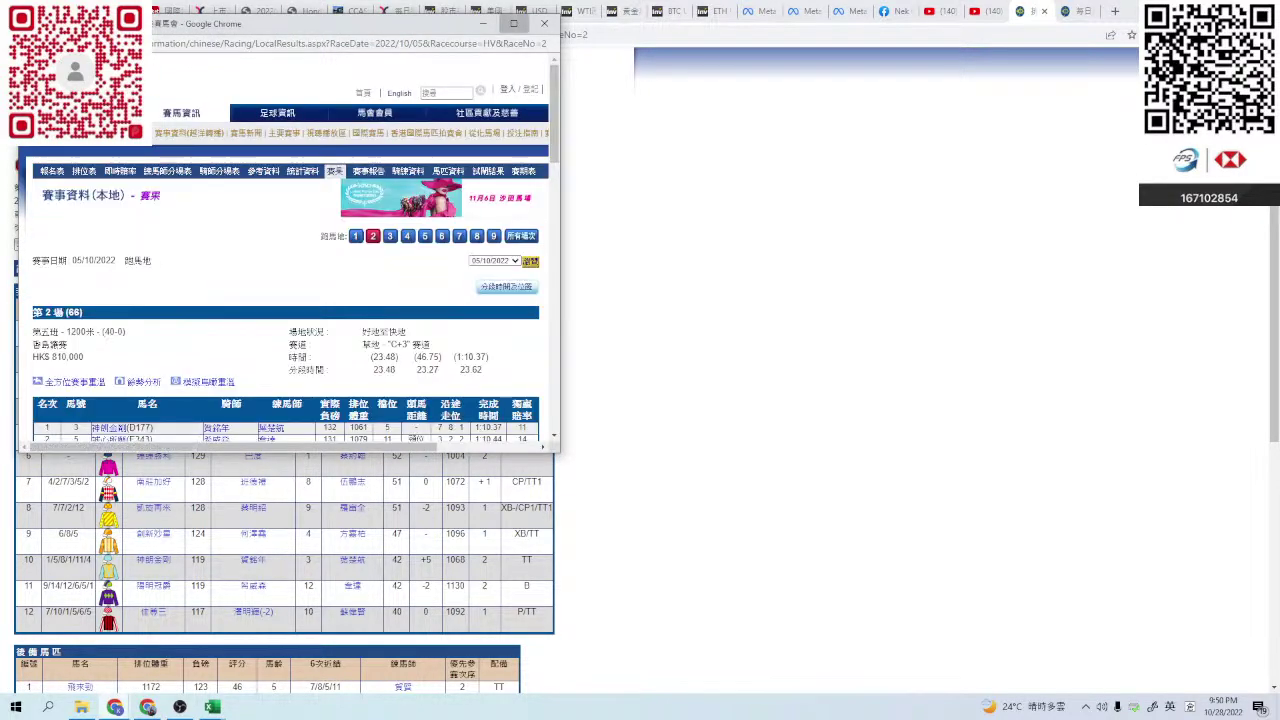
{"action": "left_click", "coordinate": [513, 23]}
{"action": "scroll", "coordinate": [267, 400], "scroll_direction": "down", "scroll_amount": 3}
{"action": "left_click", "coordinate": [408, 510]}
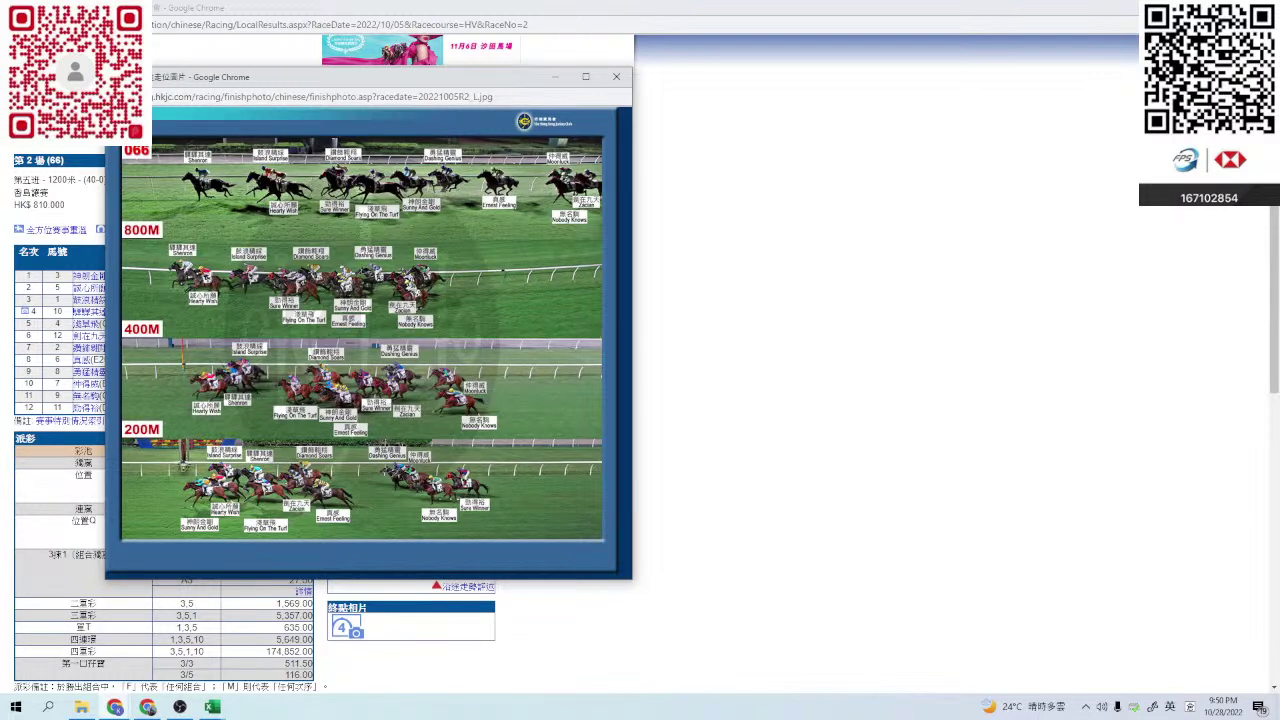
{"action": "left_click", "coordinate": [616, 77]}
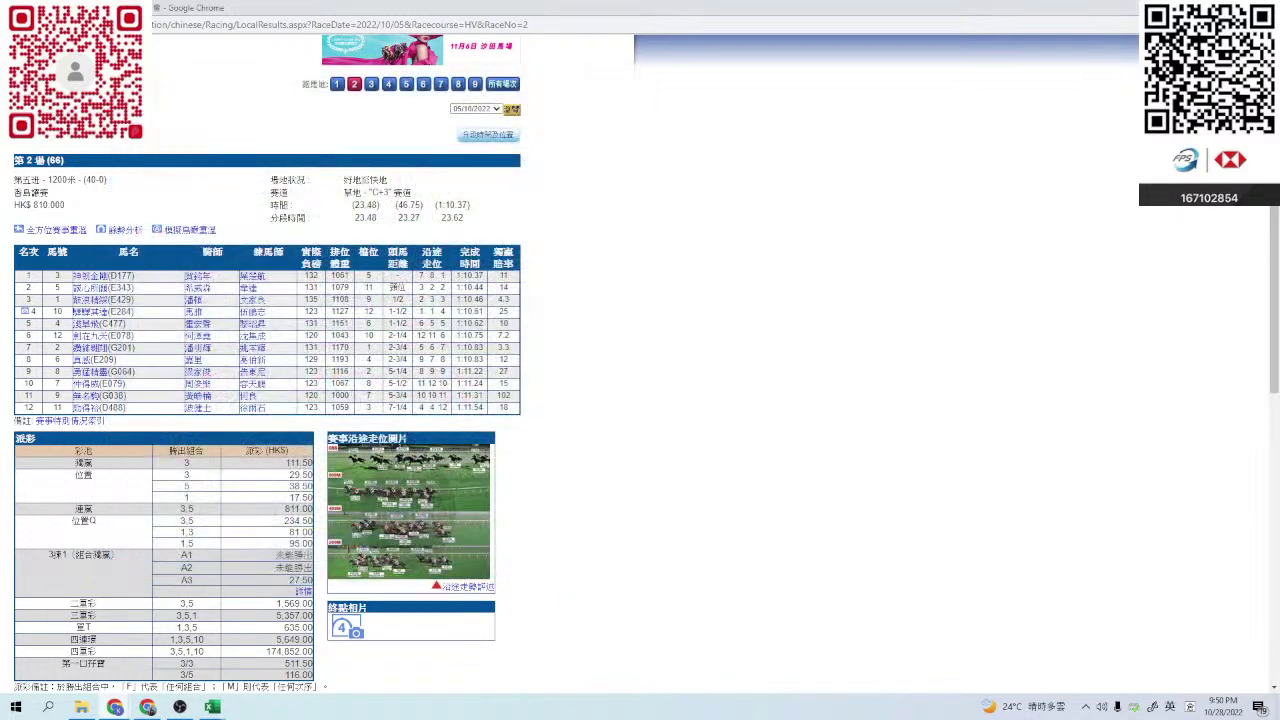
{"action": "right_click", "coordinate": [714, 290]}
{"action": "left_click", "coordinate": [750, 303]}
{"action": "key", "text": "ctrl+w"}
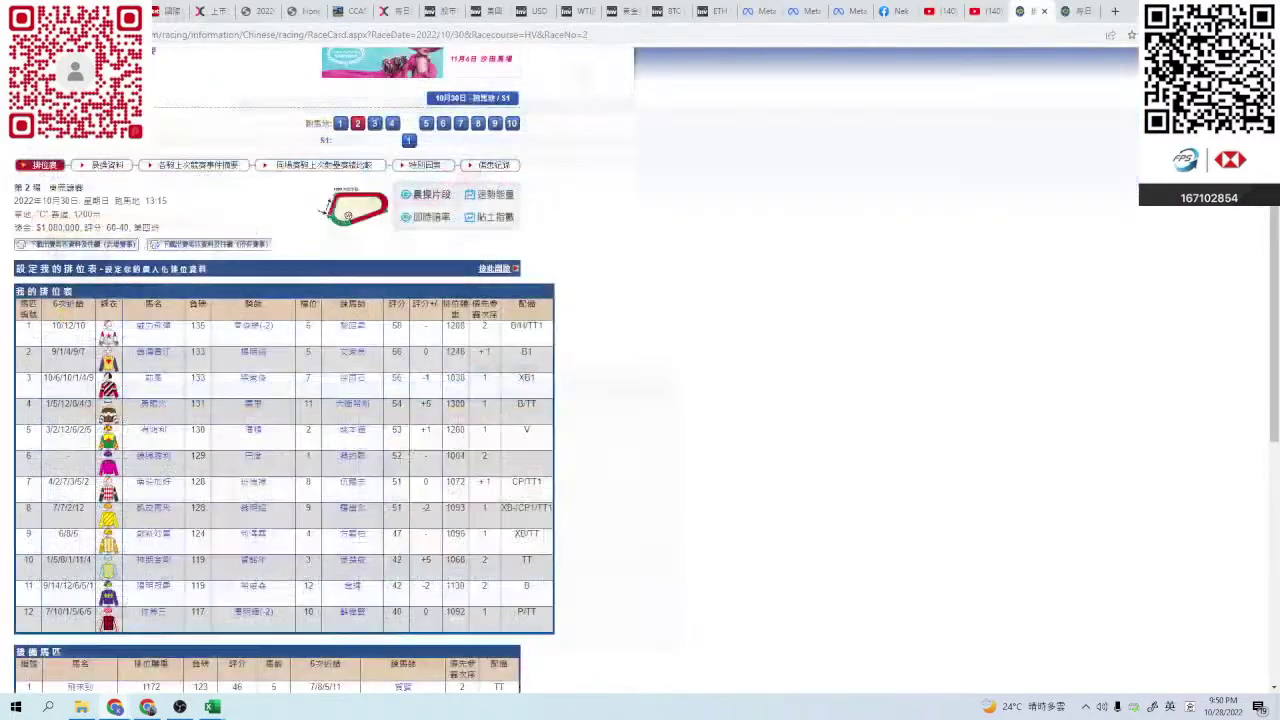
- Switch to the workbook and widen column Y on sheet 2
{"action": "key", "text": "alt+Tab"}
{"action": "left_click_drag", "start_coordinate": [857, 146], "coordinate": [1119, 146]}
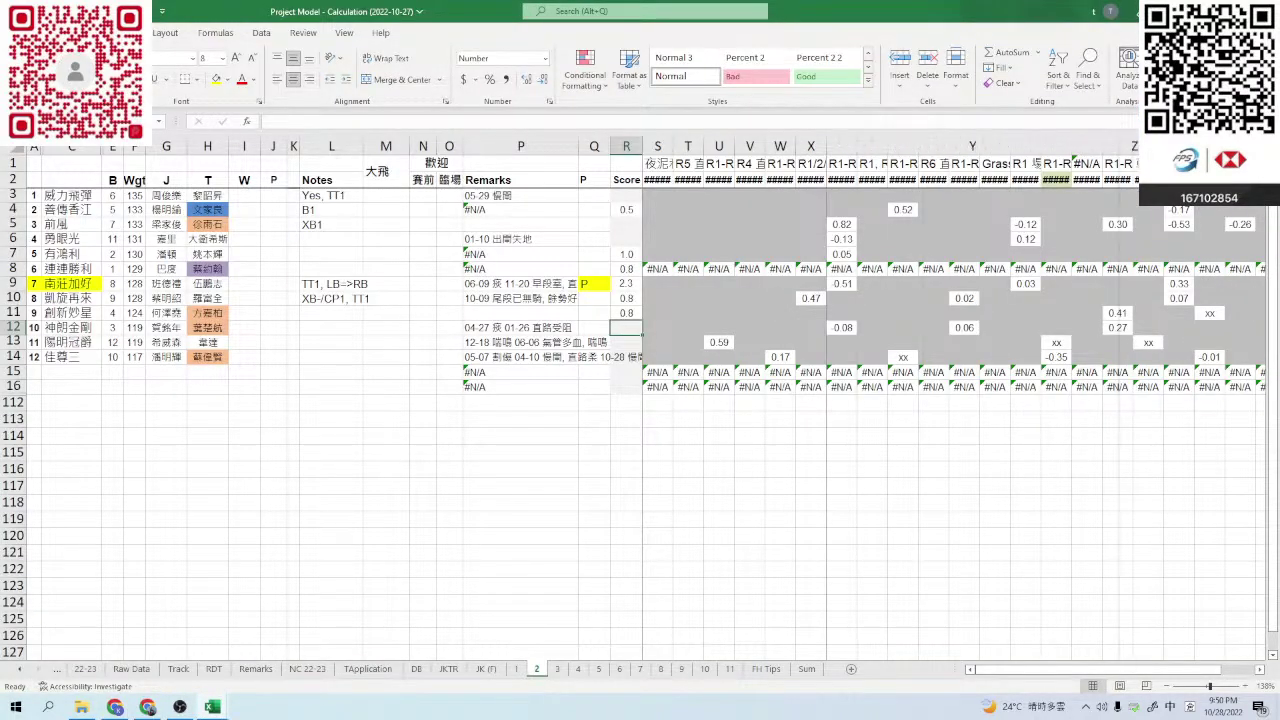
- Select the Score cell for horse 11 in race 2, and switch to Chrome with 陽明冠爵's horse profile in front
{"action": "key", "text": "ctrl+z"}
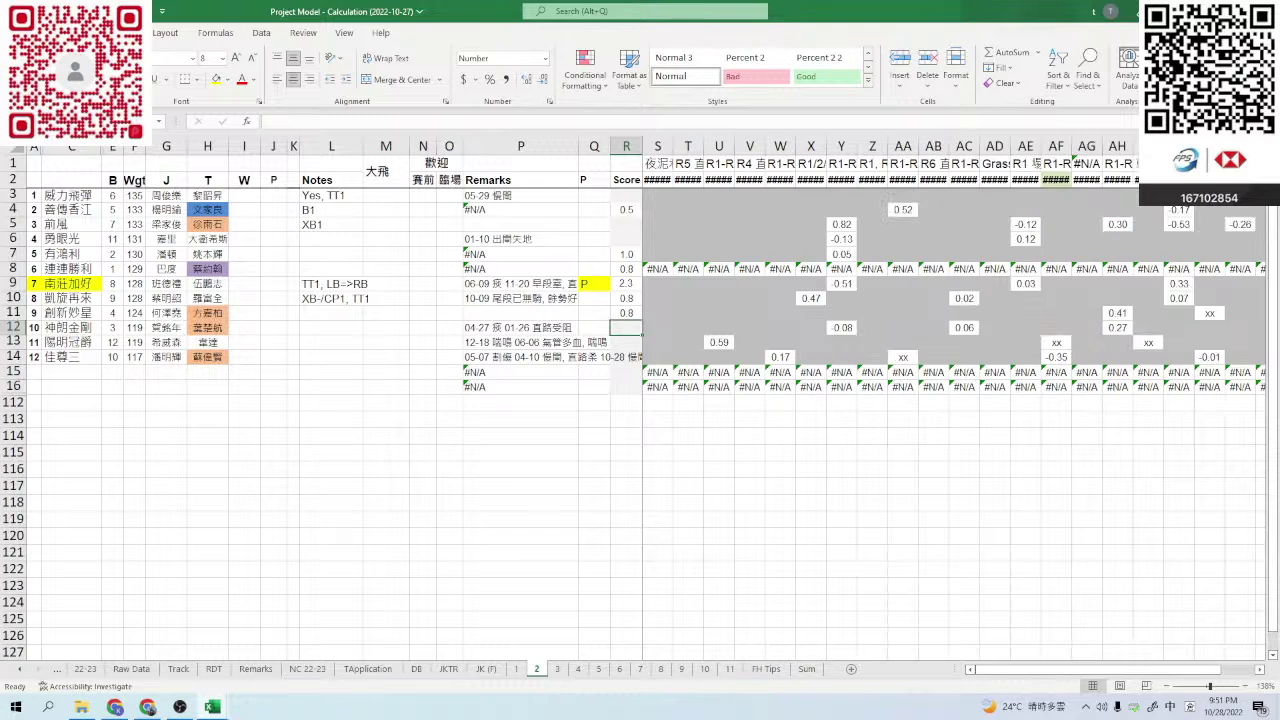
{"action": "left_click", "coordinate": [626, 342]}
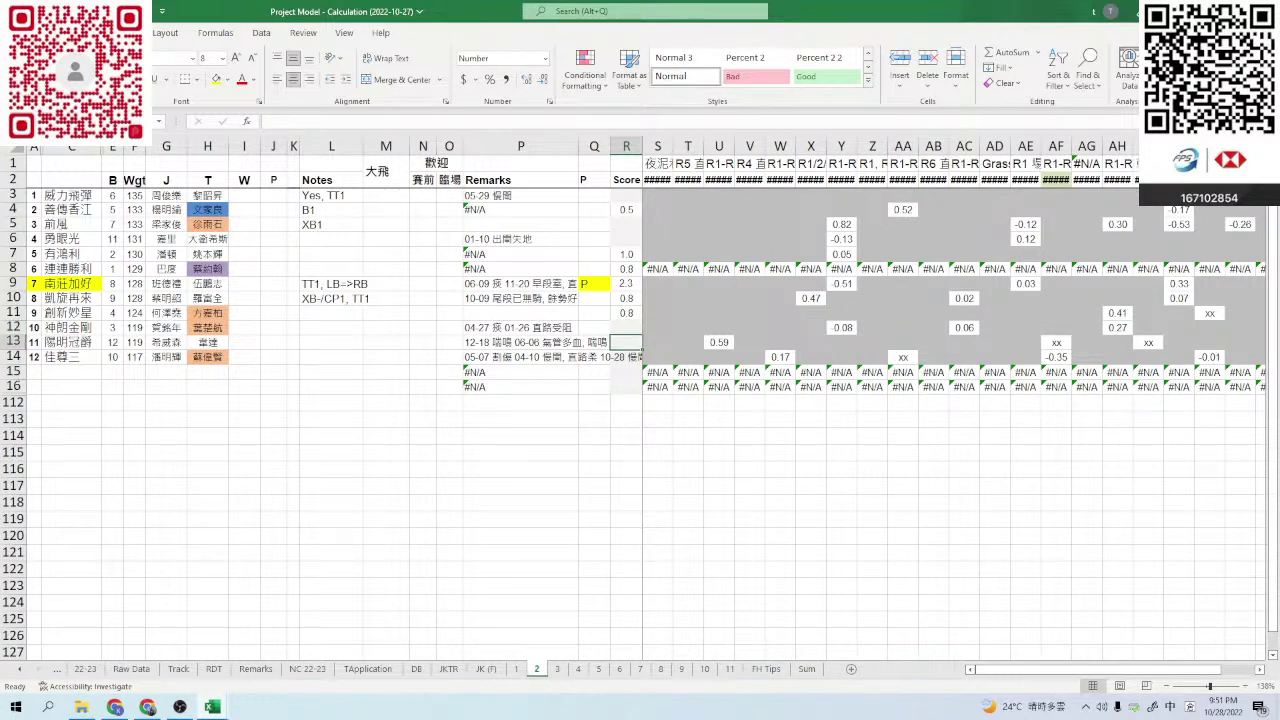
{"action": "key", "text": "alt"}
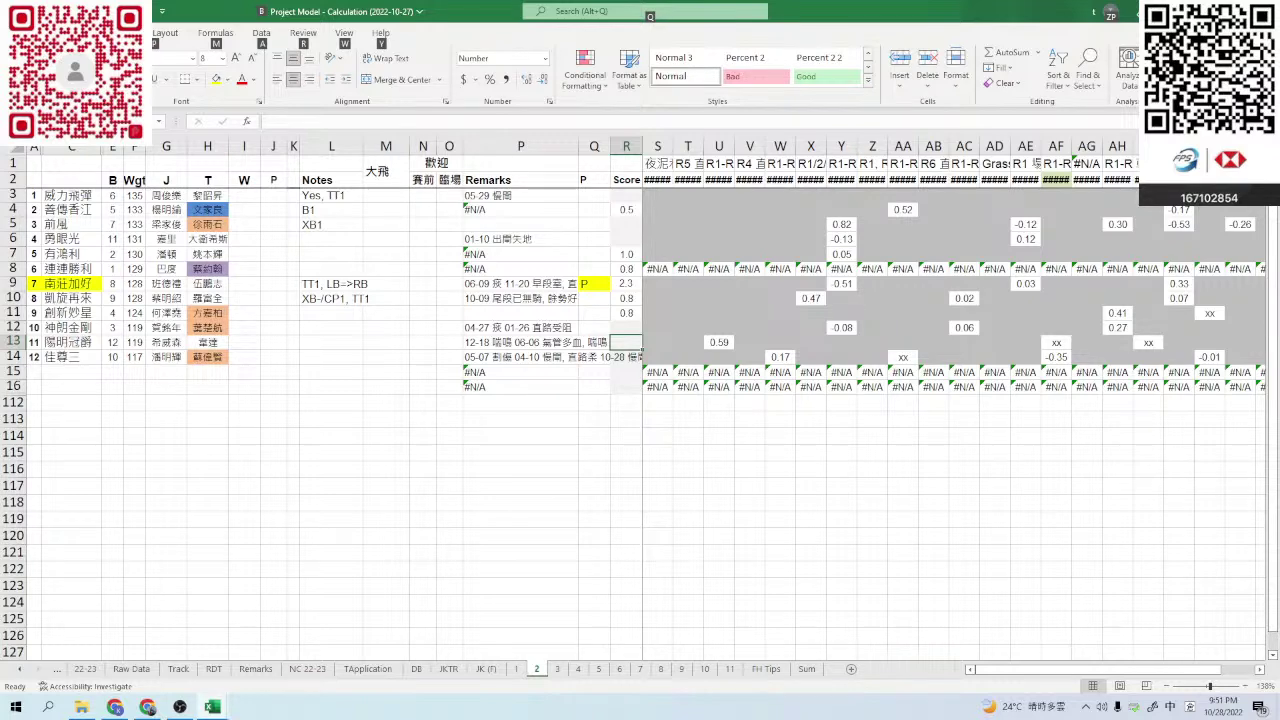
{"action": "key", "text": "alt+Tab"}
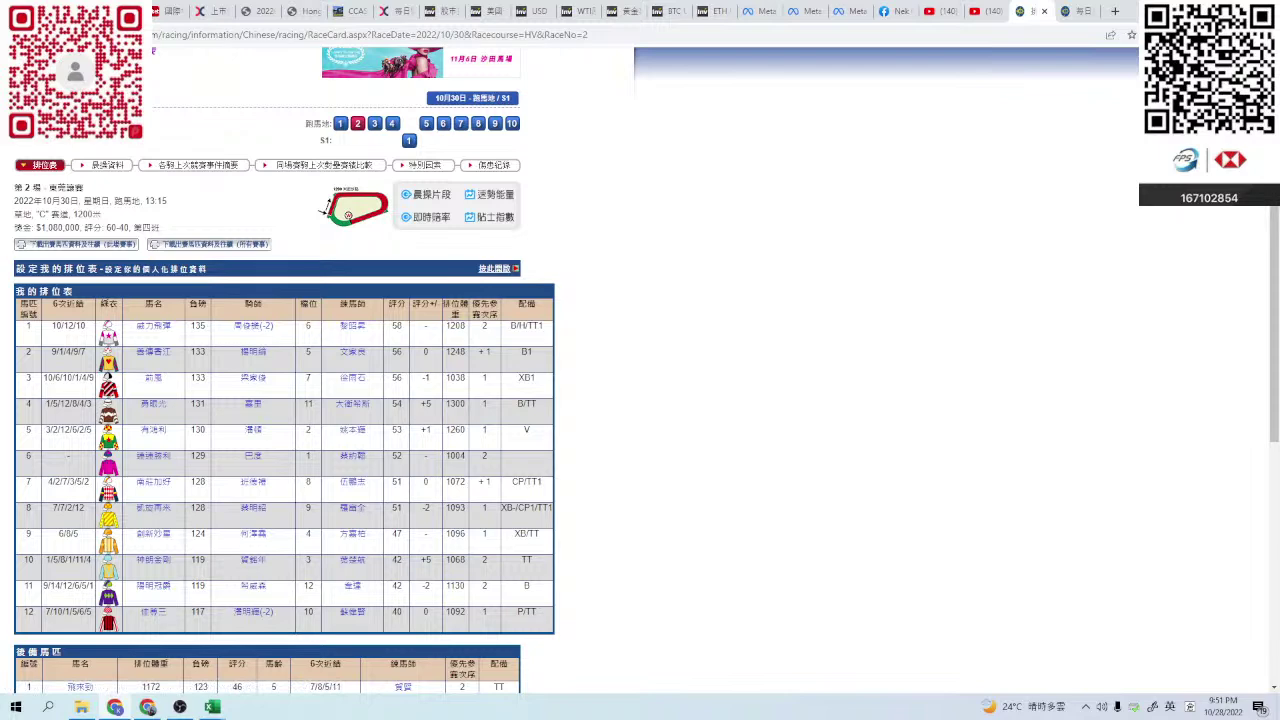
{"action": "key", "text": "alt+Tab"}
{"action": "key", "text": "alt+Tab"}
{"action": "key", "text": "alt+Tab"}
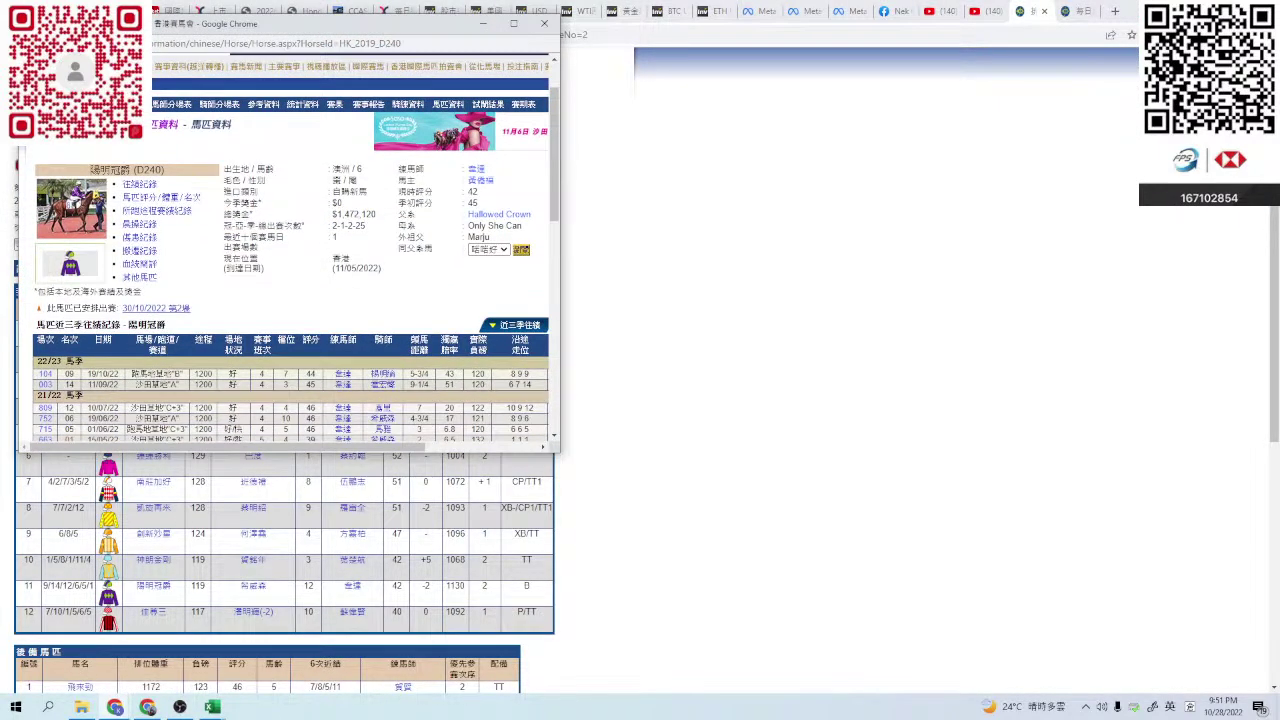
- Examine the running-position photos of 陽明冠爵's 19/10/2022 race, and go back to the horse's past-performance record
{"action": "left_click", "coordinate": [45, 374]}
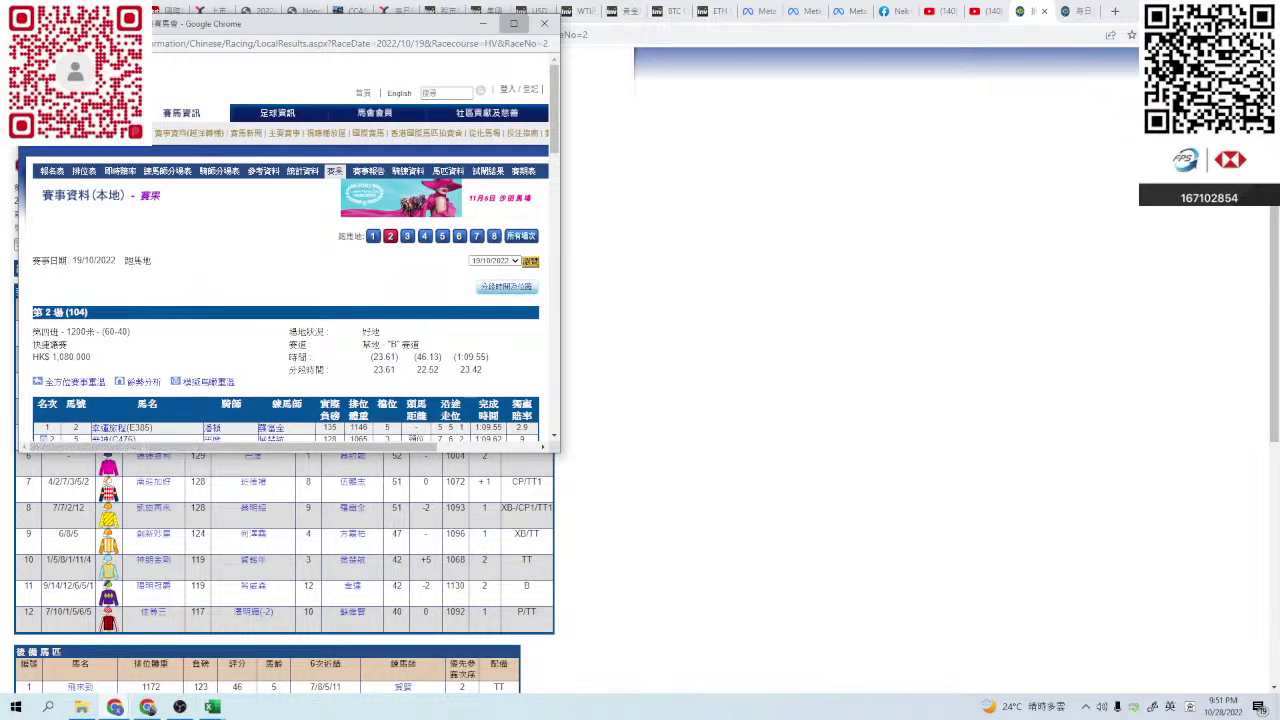
{"action": "left_click", "coordinate": [513, 23]}
{"action": "scroll", "coordinate": [320, 400], "scroll_direction": "down", "scroll_amount": 2}
{"action": "scroll", "coordinate": [418, 420], "scroll_direction": "down", "scroll_amount": 1}
{"action": "left_click", "coordinate": [418, 420]}
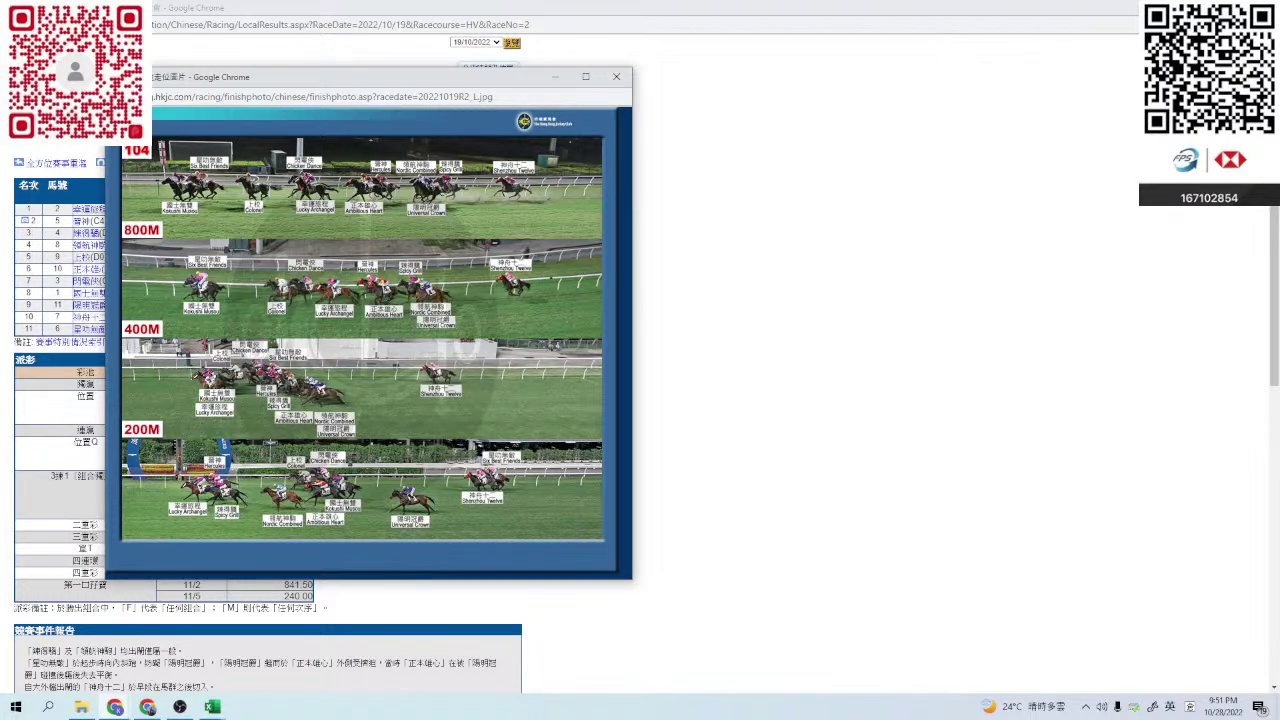
{"action": "left_click", "coordinate": [616, 76]}
{"action": "right_click", "coordinate": [692, 168]}
{"action": "left_click", "coordinate": [730, 174]}
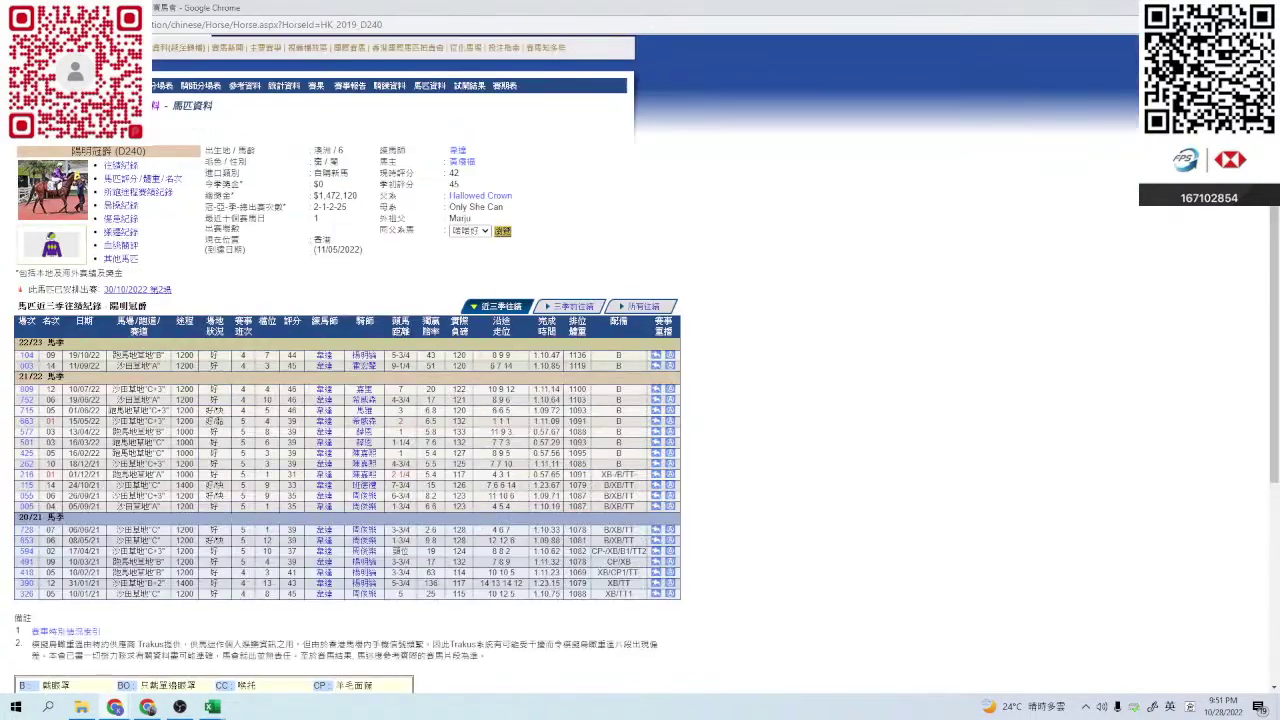
{"action": "scroll", "coordinate": [347, 420], "scroll_direction": "up", "scroll_amount": 1}
- Return to the Excel workbook, select the Score cell for horse 12, and save the file
{"action": "key", "text": "alt+Tab"}
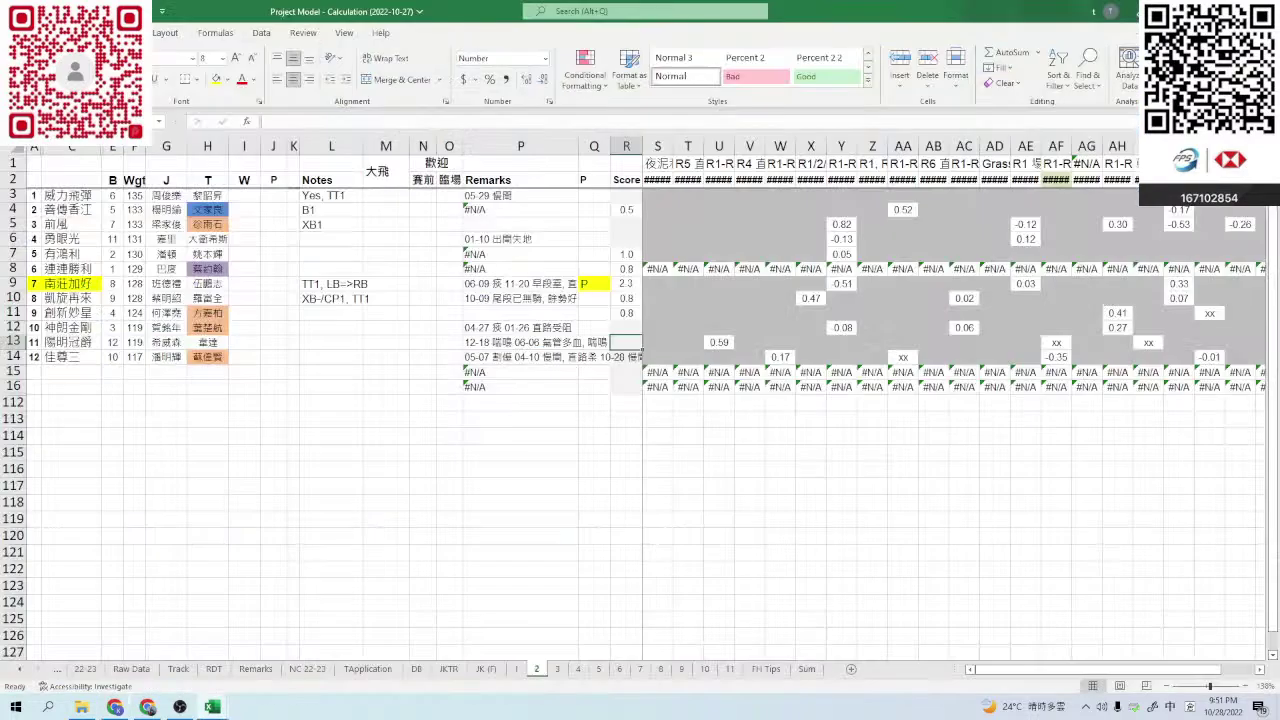
{"action": "left_click", "coordinate": [626, 357]}
{"action": "key", "text": "ctrl+s"}
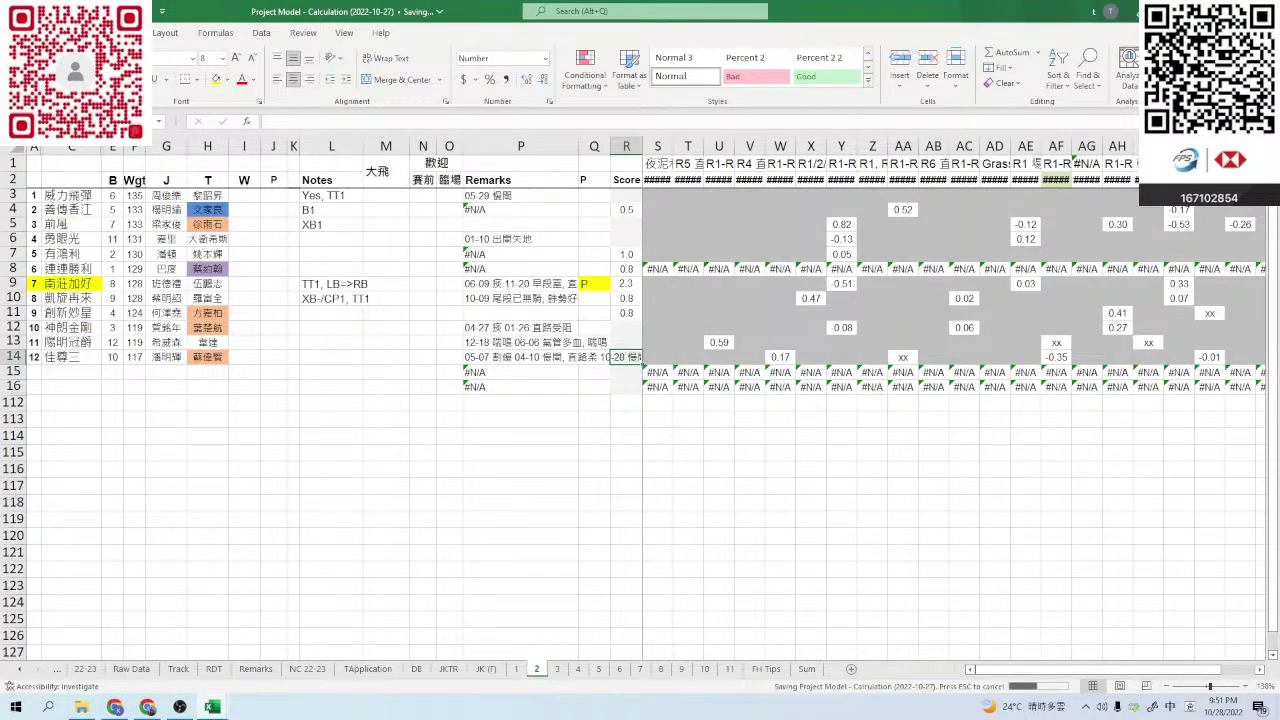
- View the running-position photos of 佳尊三's 12/10/2022 race from the race 2 card in Chrome, and close them
{"action": "key", "text": "alt+Tab"}
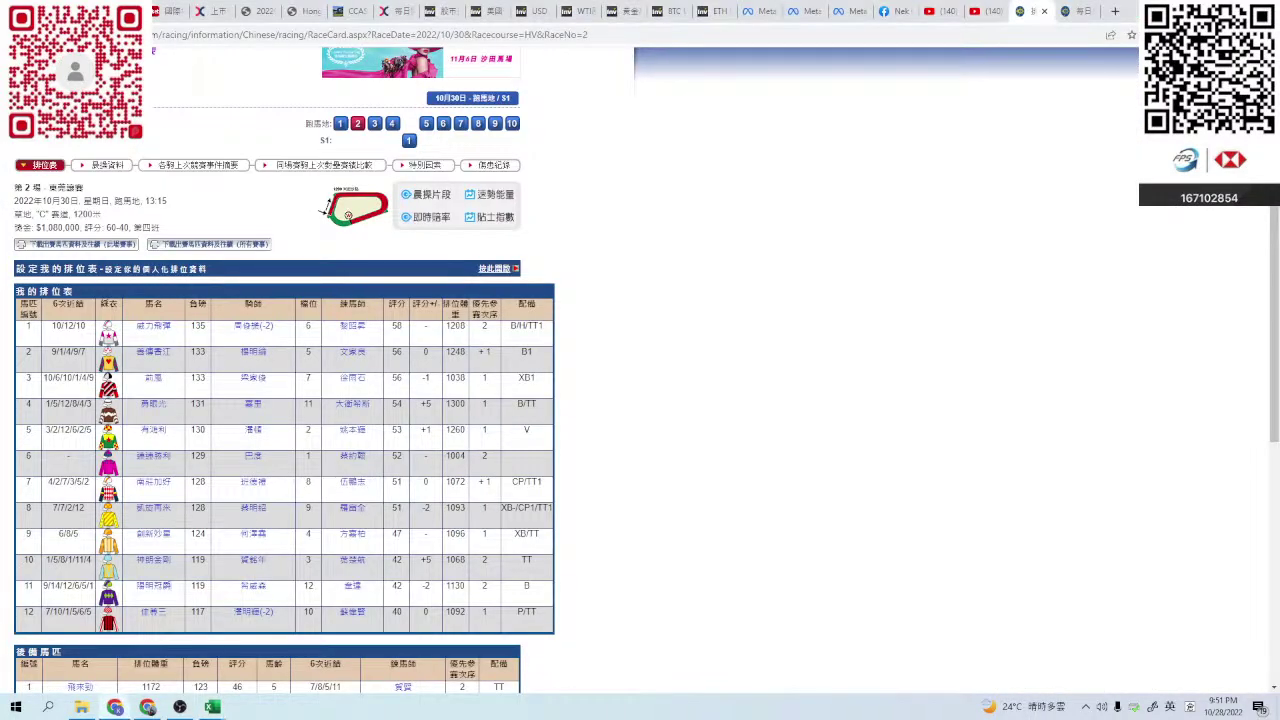
{"action": "left_click", "coordinate": [153, 611]}
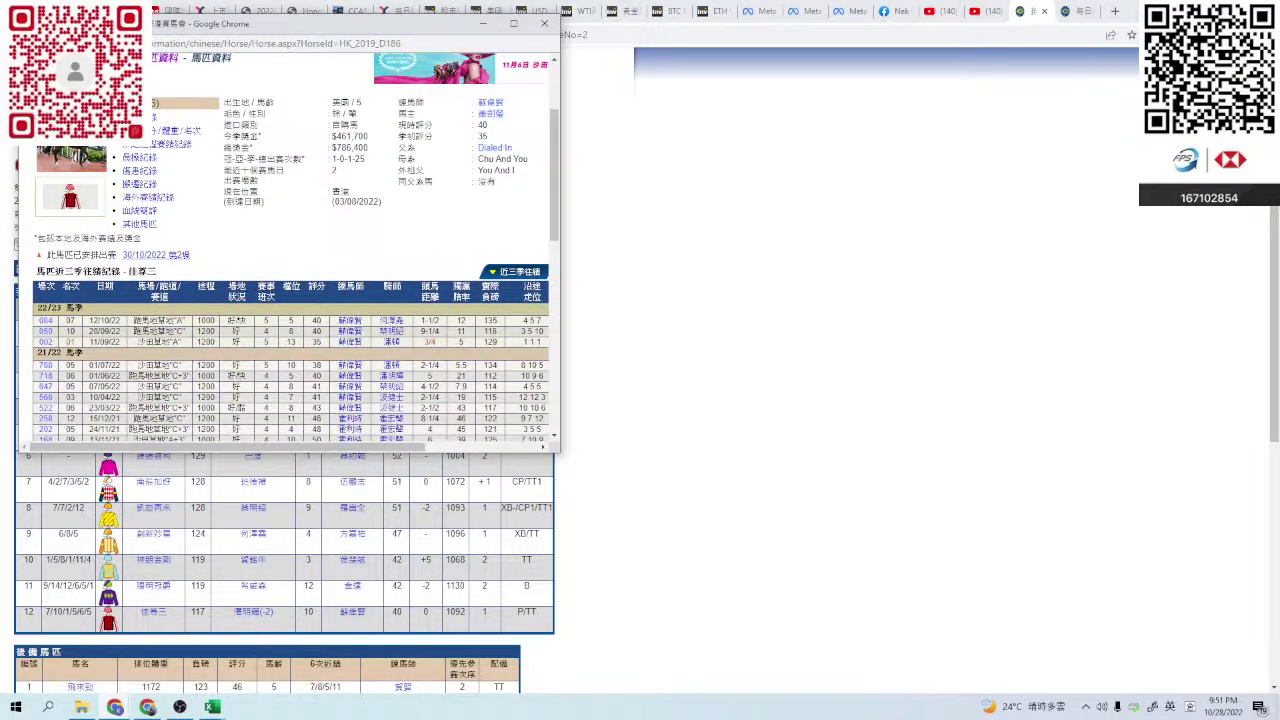
{"action": "left_click", "coordinate": [45, 320]}
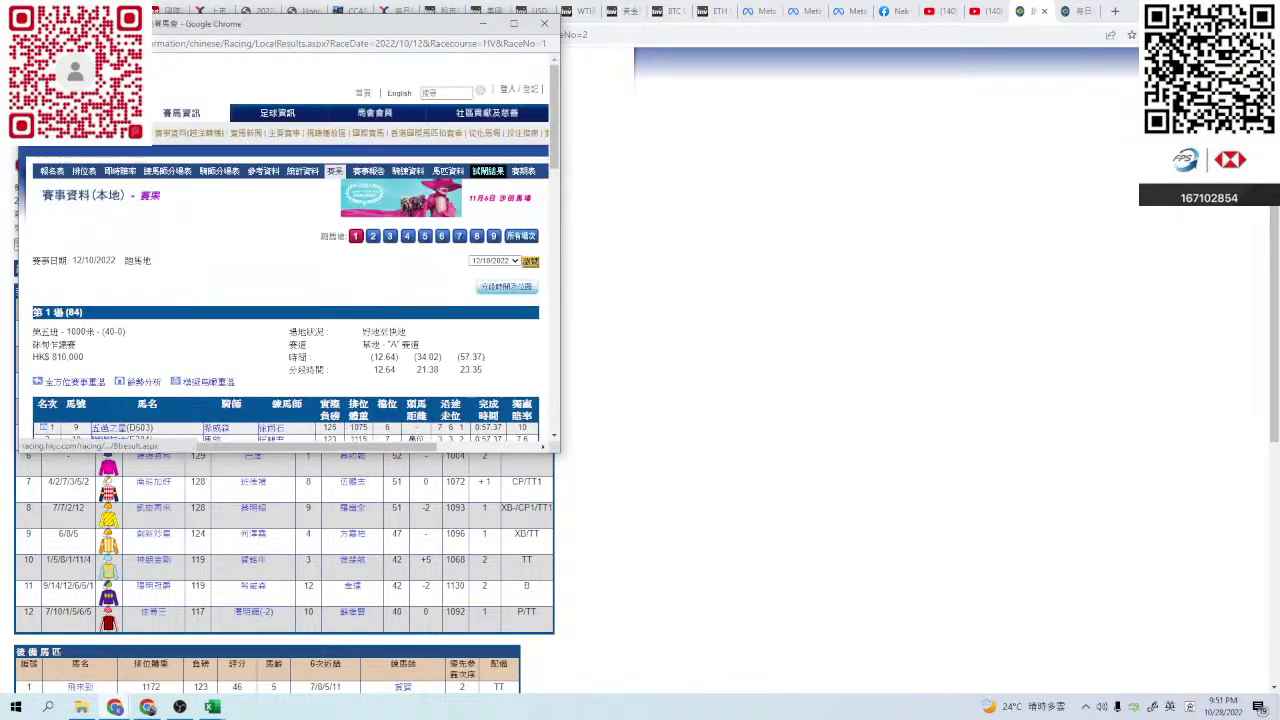
{"action": "left_click", "coordinate": [513, 23]}
{"action": "left_click", "coordinate": [417, 632]}
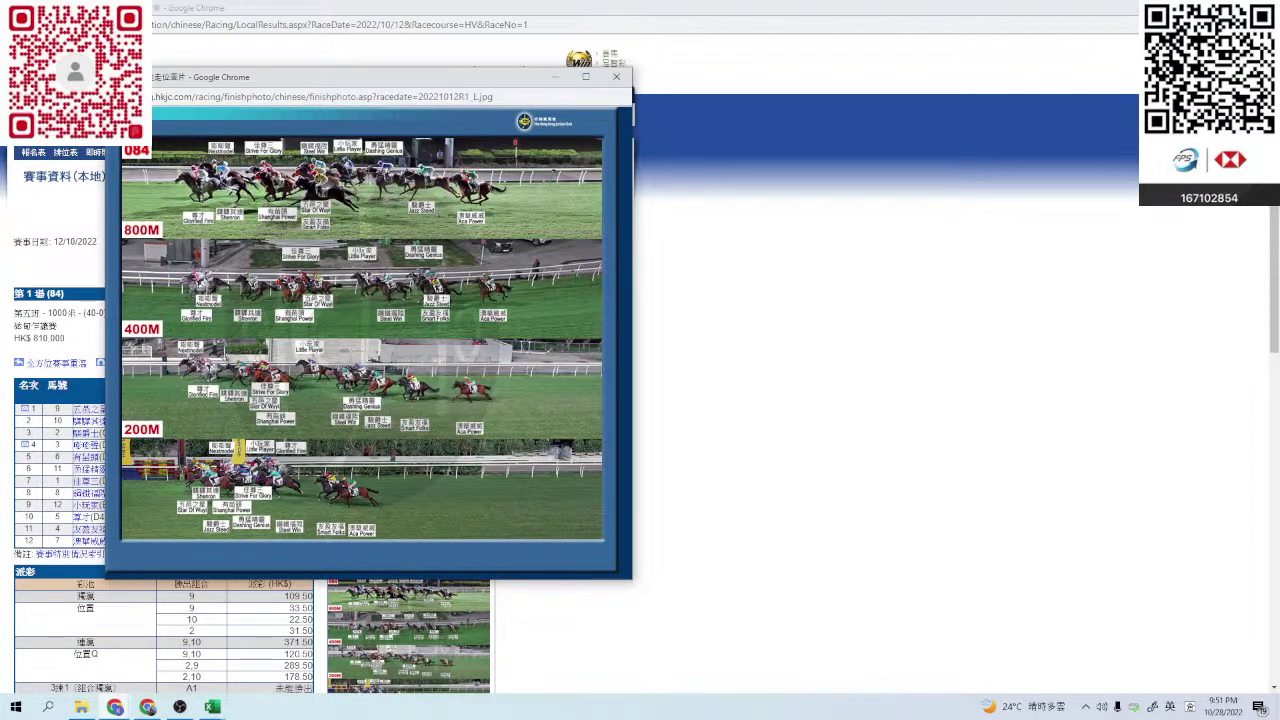
{"action": "left_click", "coordinate": [616, 77]}
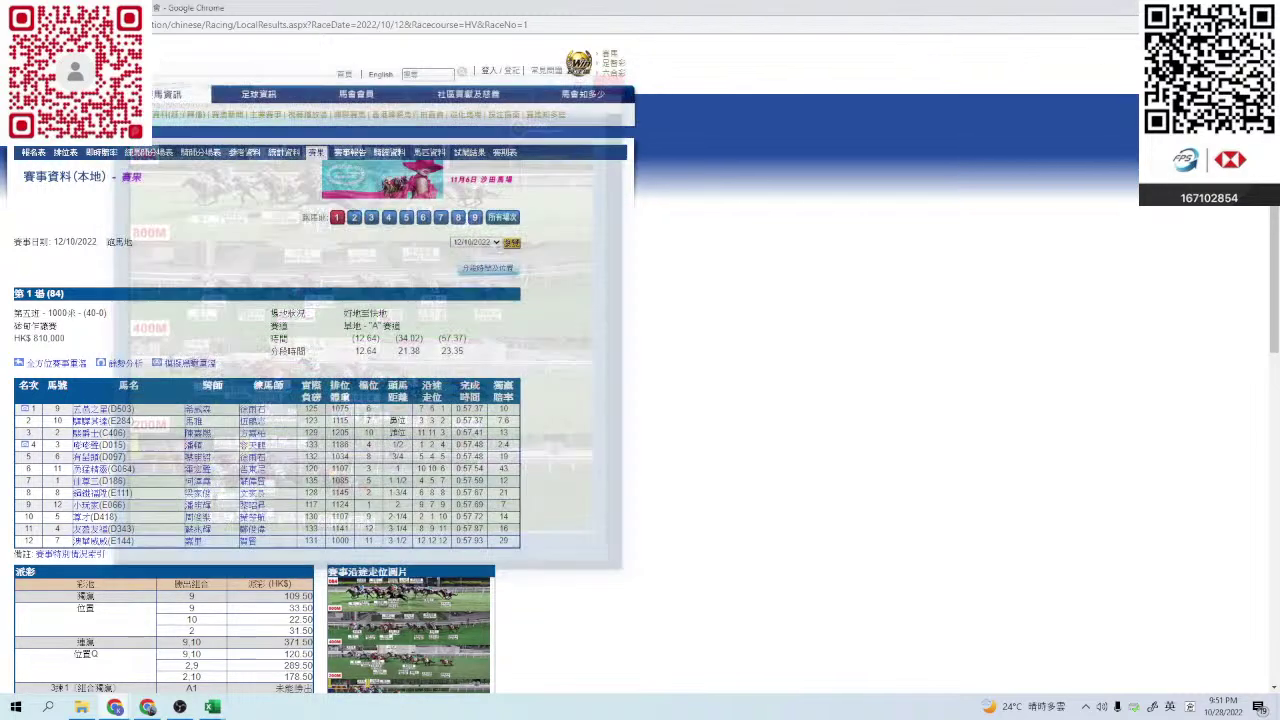
{"action": "key", "text": "alt+F4"}
{"action": "key", "text": "alt+Tab"}
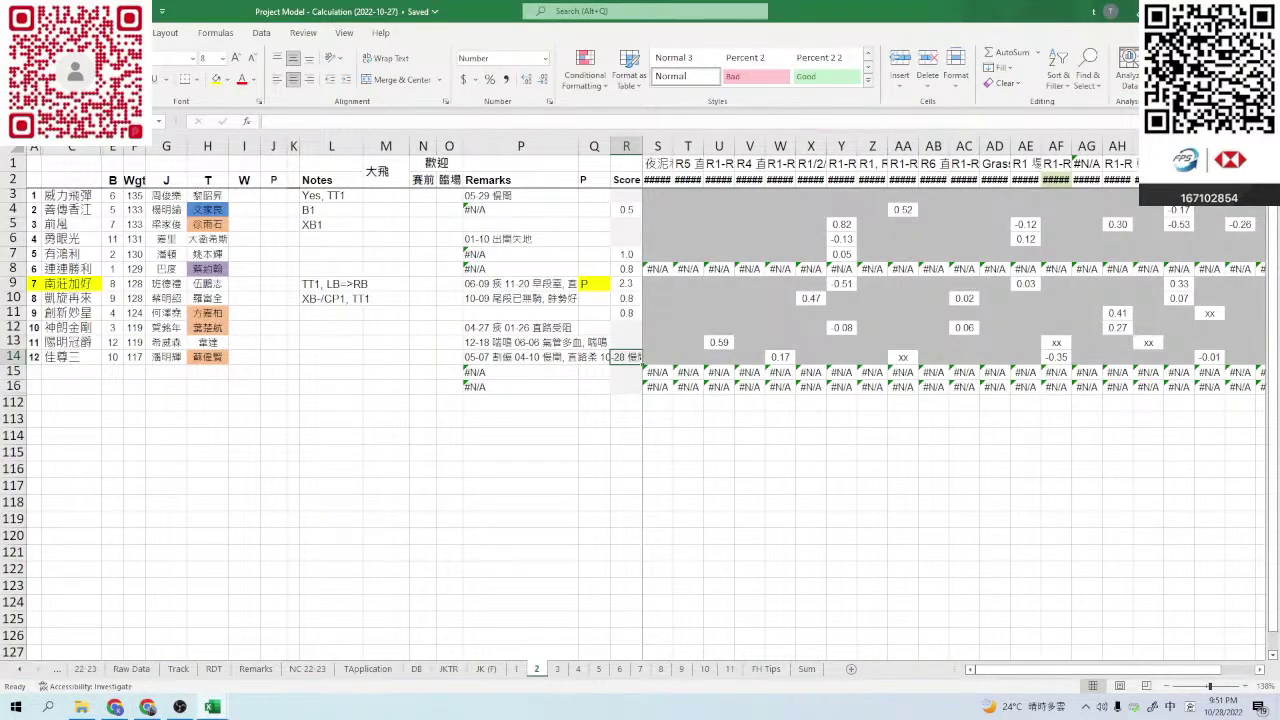
{"action": "key", "text": "alt+Tab"}
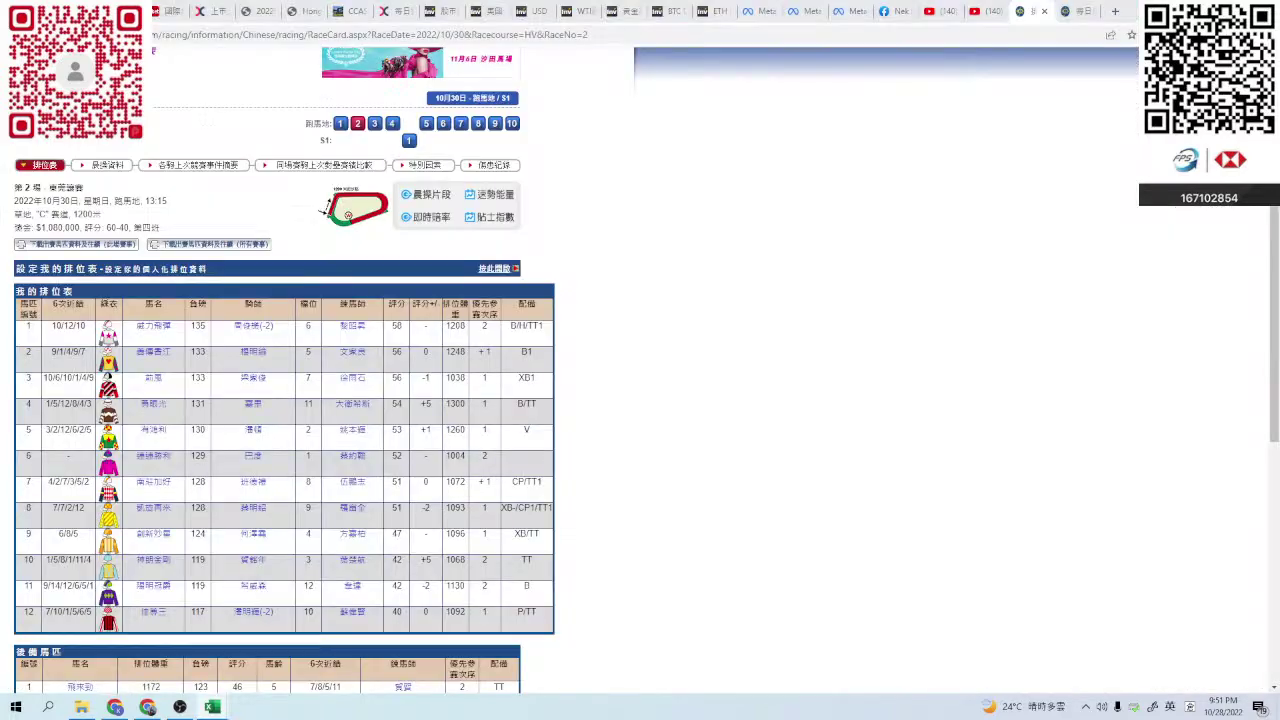
- Reopen 佳尊三's 12/10/2022 result, compare the running-position photos with the finishing table, and return to the horse's record
{"action": "left_click", "coordinate": [153, 611]}
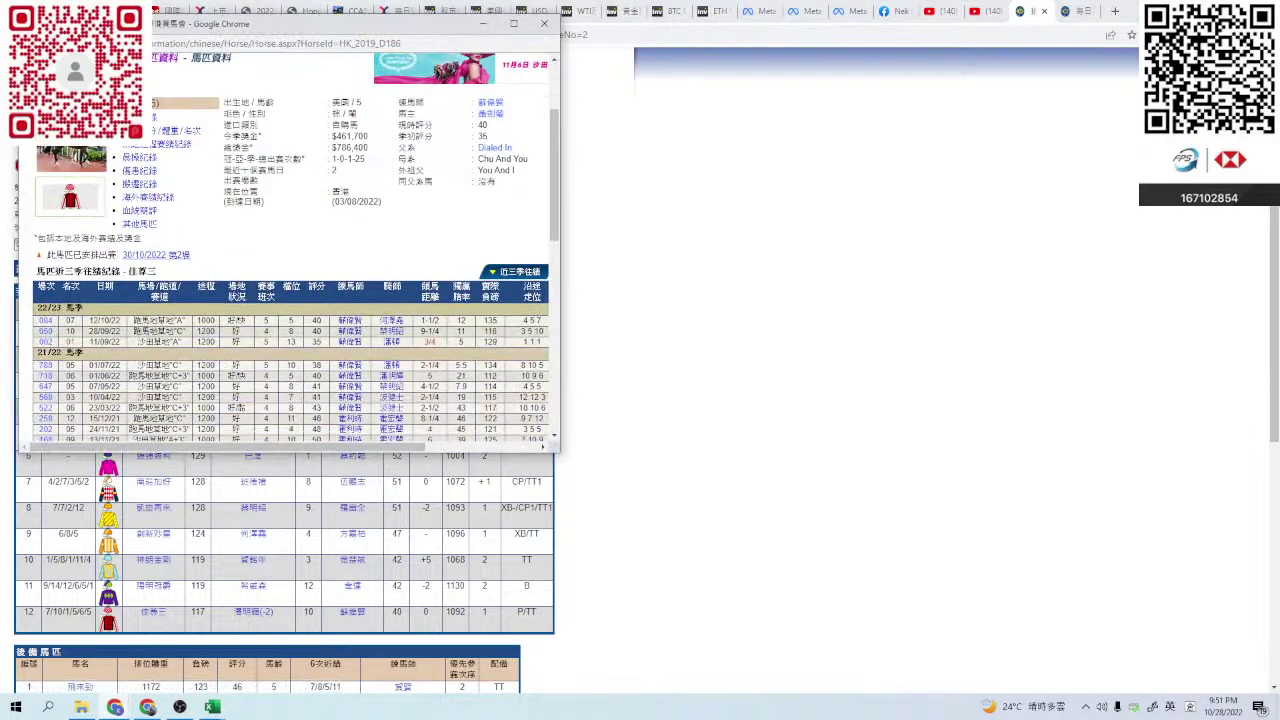
{"action": "left_click", "coordinate": [45, 320]}
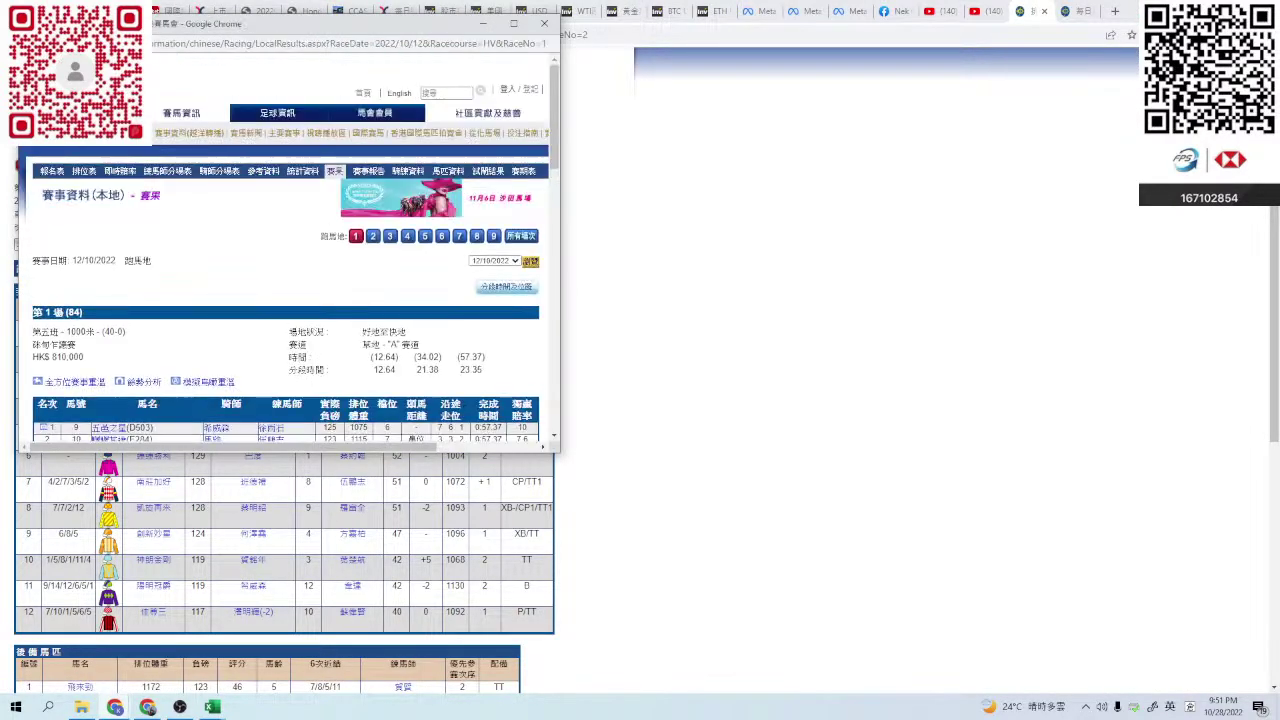
{"action": "left_click", "coordinate": [513, 23]}
{"action": "left_click", "coordinate": [408, 445]}
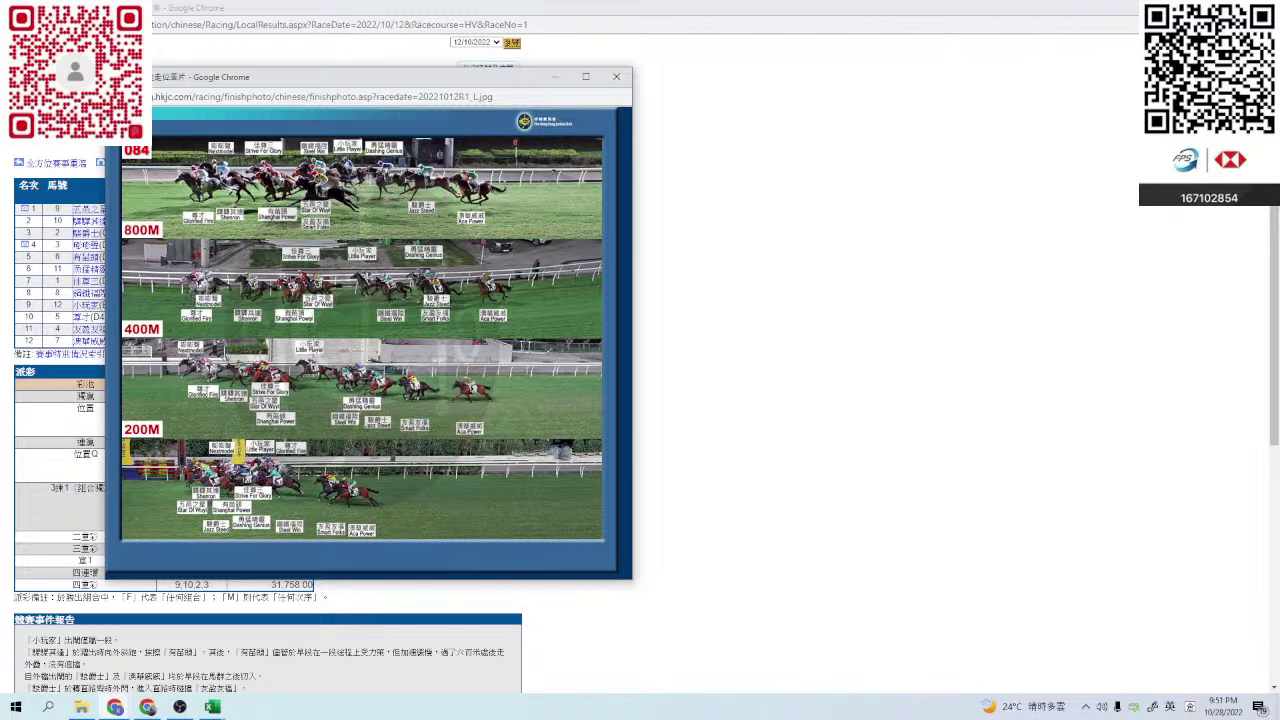
{"action": "left_click_drag", "start_coordinate": [398, 85], "coordinate": [523, 295]}
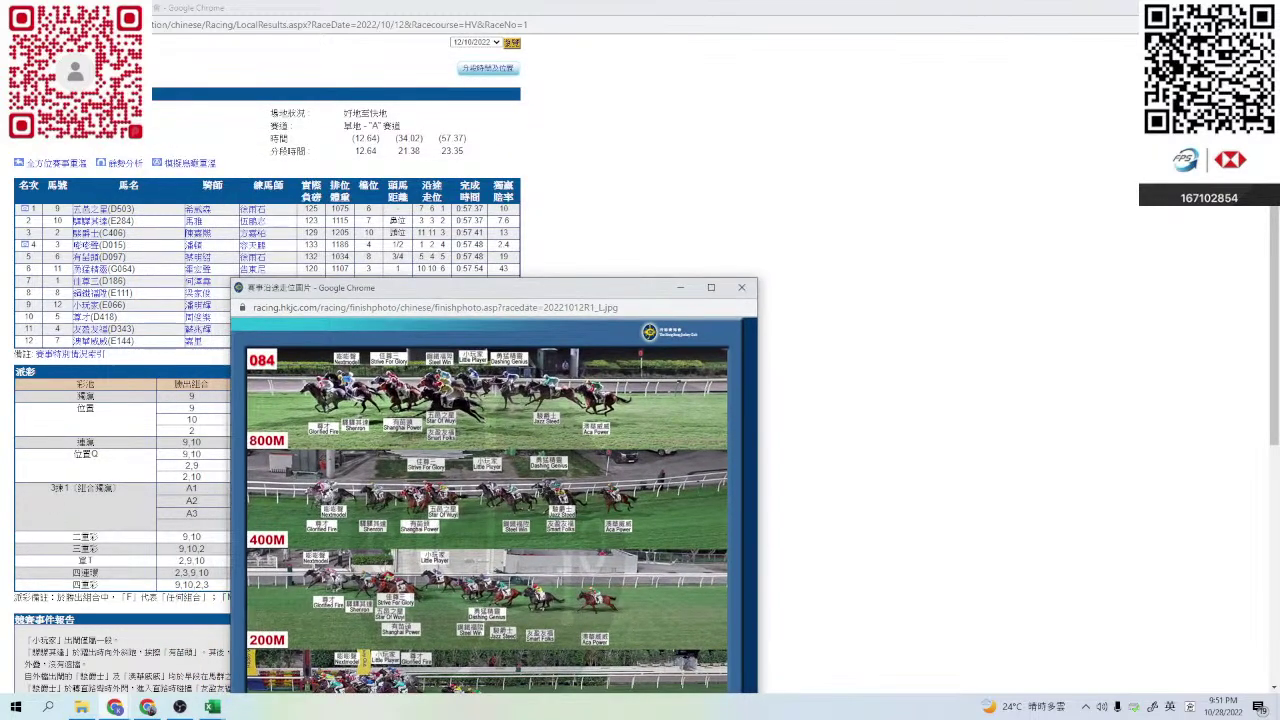
{"action": "left_click", "coordinate": [741, 287]}
{"action": "right_click", "coordinate": [737, 289]}
{"action": "left_click", "coordinate": [760, 300]}
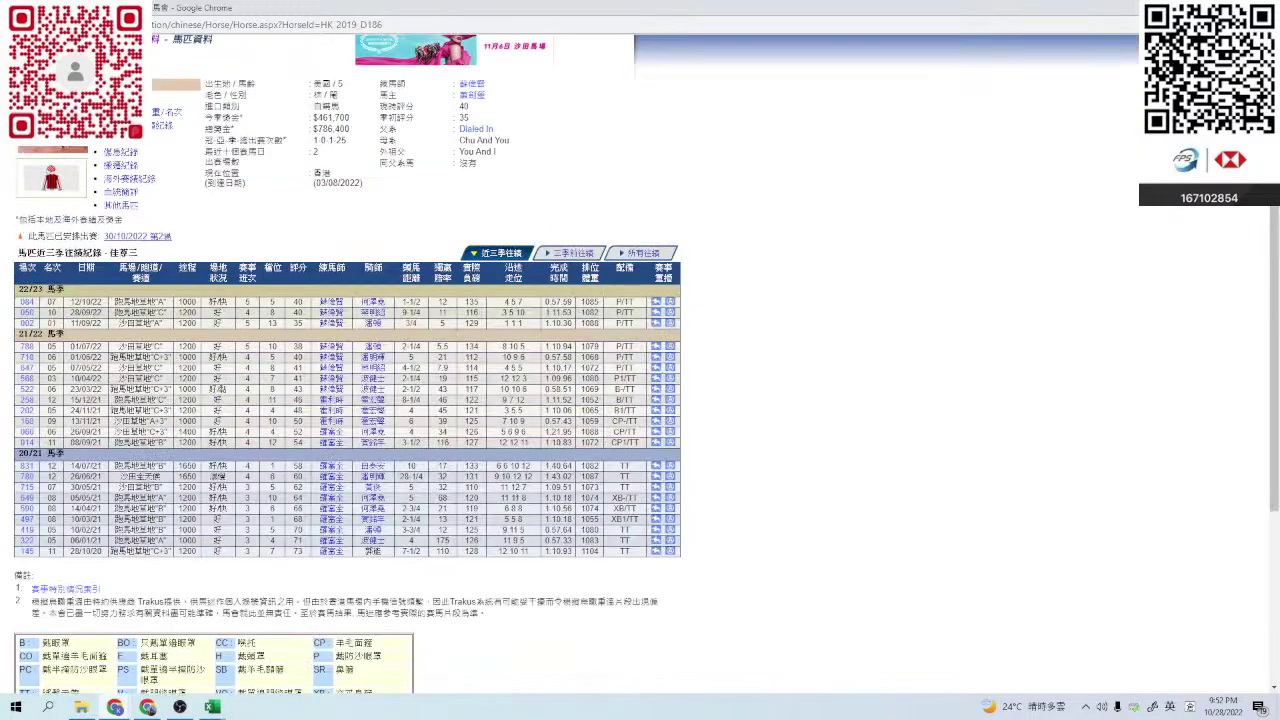
{"action": "scroll", "coordinate": [347, 400], "scroll_direction": "up", "scroll_amount": 2}
- Close the horse record, return to the Excel worksheet, and review the row of horse 7, 南莊加好, up to its Score
{"action": "key", "text": "ctrl+w"}
{"action": "key", "text": "alt+Tab"}
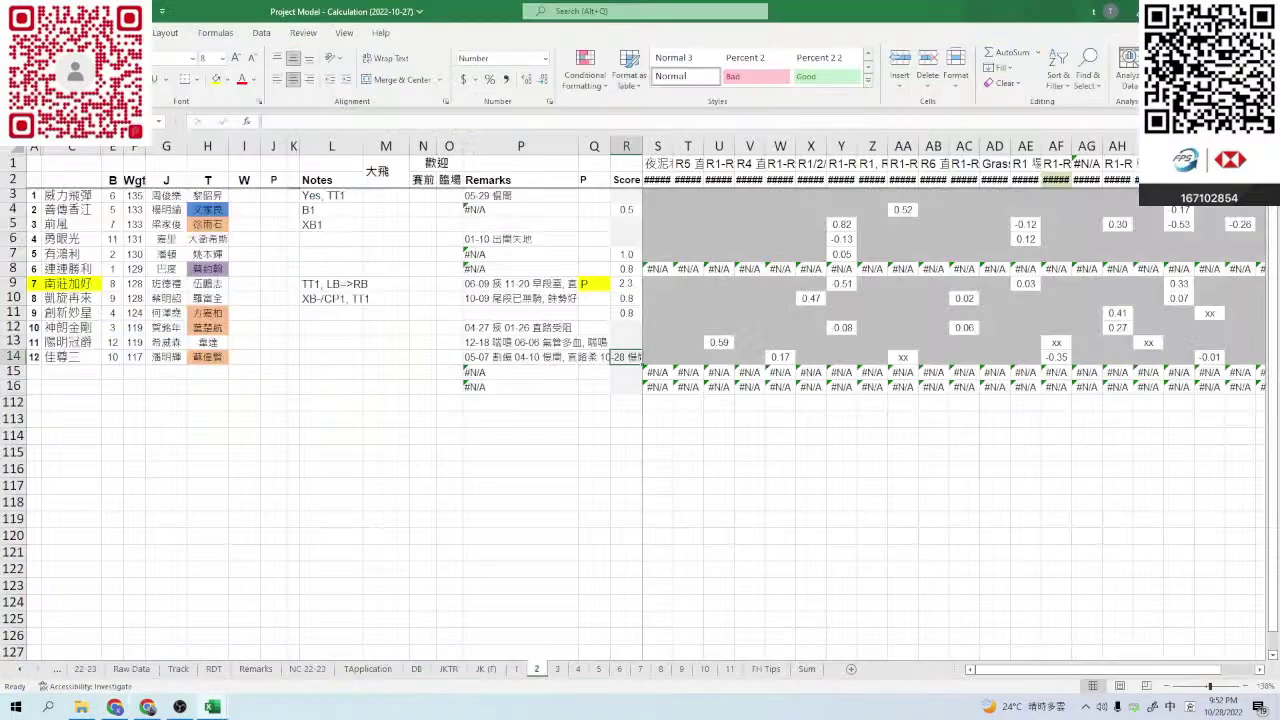
{"action": "left_click_drag", "start_coordinate": [626, 283], "coordinate": [34, 283]}
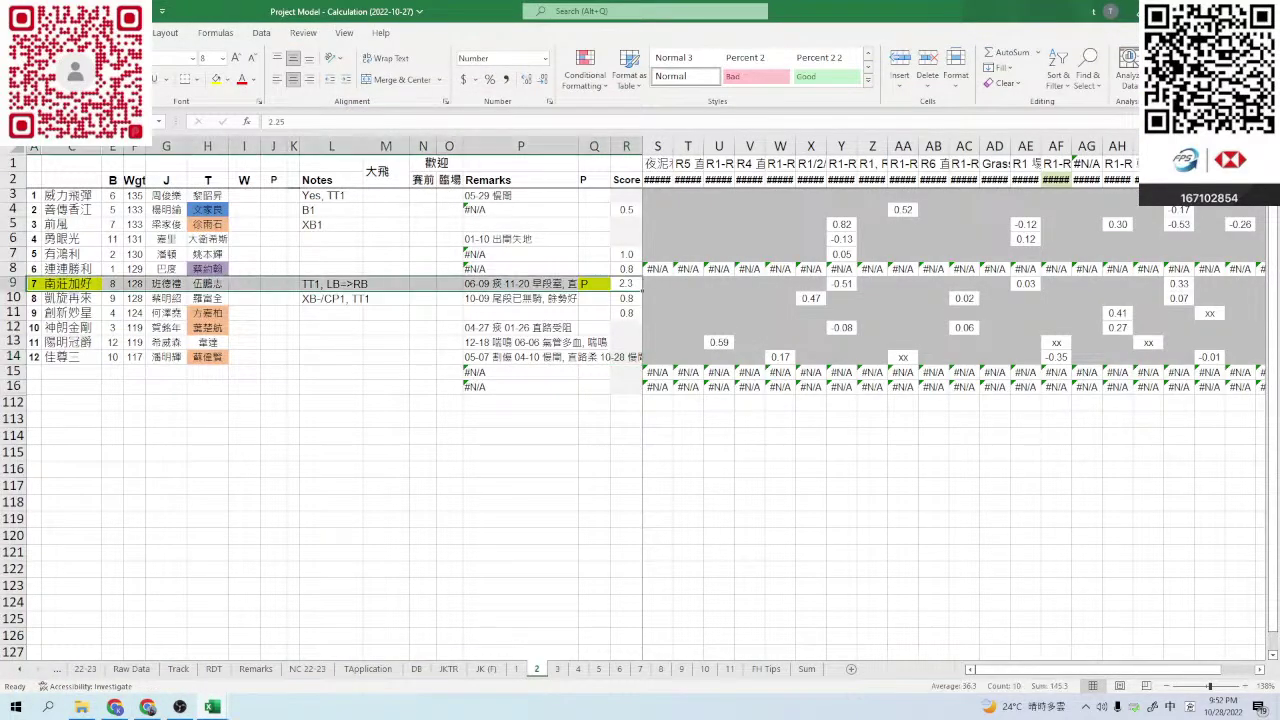
{"action": "left_click", "coordinate": [134, 371]}
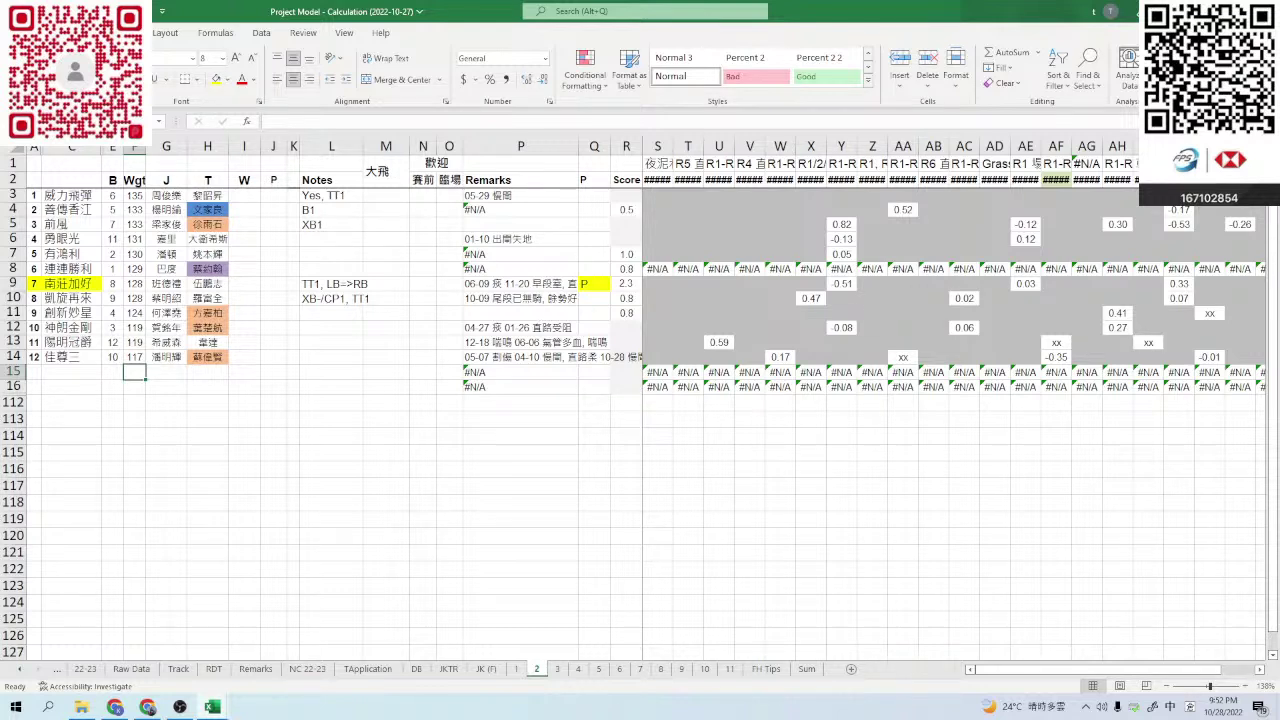
{"action": "left_click_drag", "start_coordinate": [626, 283], "coordinate": [34, 283]}
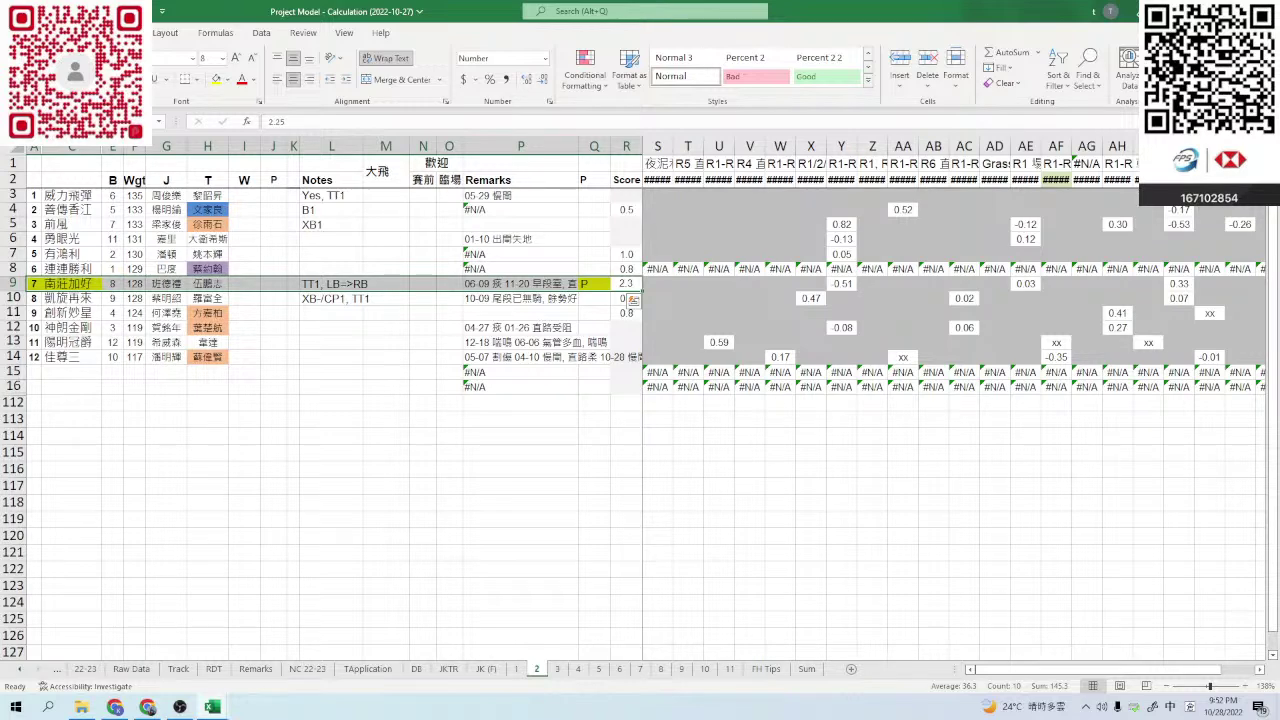
{"action": "left_click", "coordinate": [718, 486]}
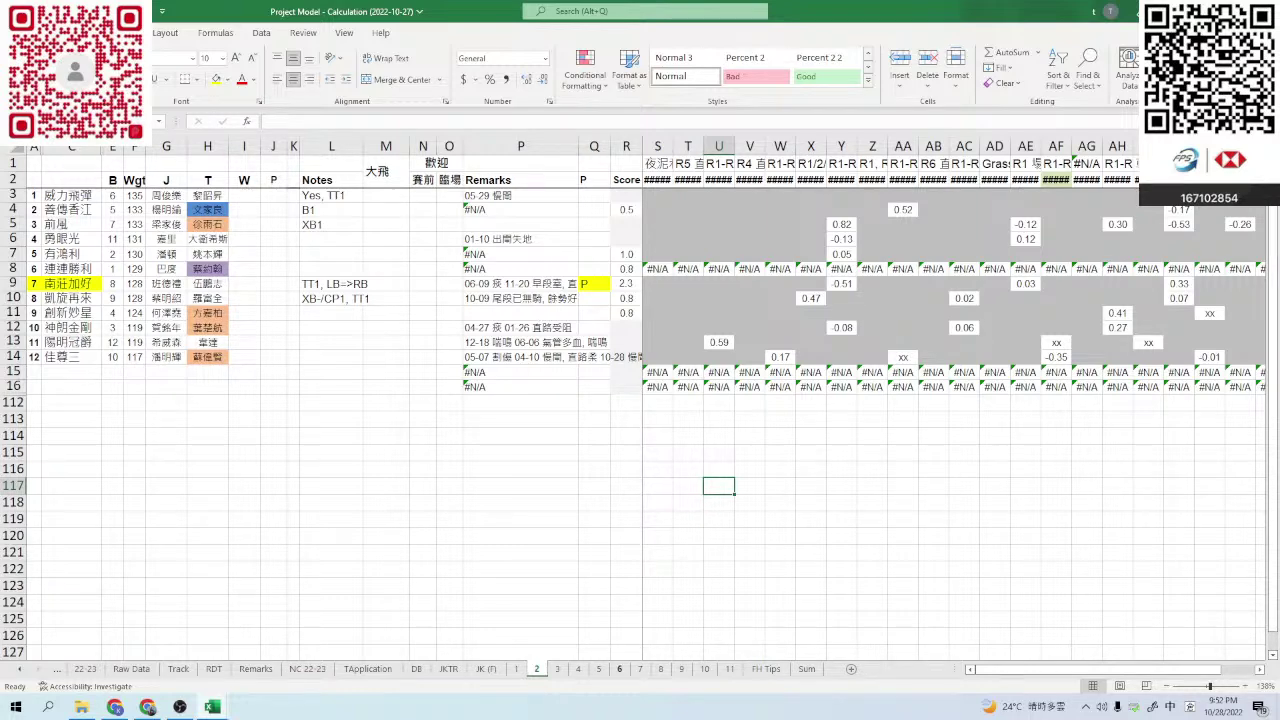
- Open worksheet 8 at its figures from column V onward, and bring up the race 8 card in Chrome
{"action": "left_click", "coordinate": [660, 669]}
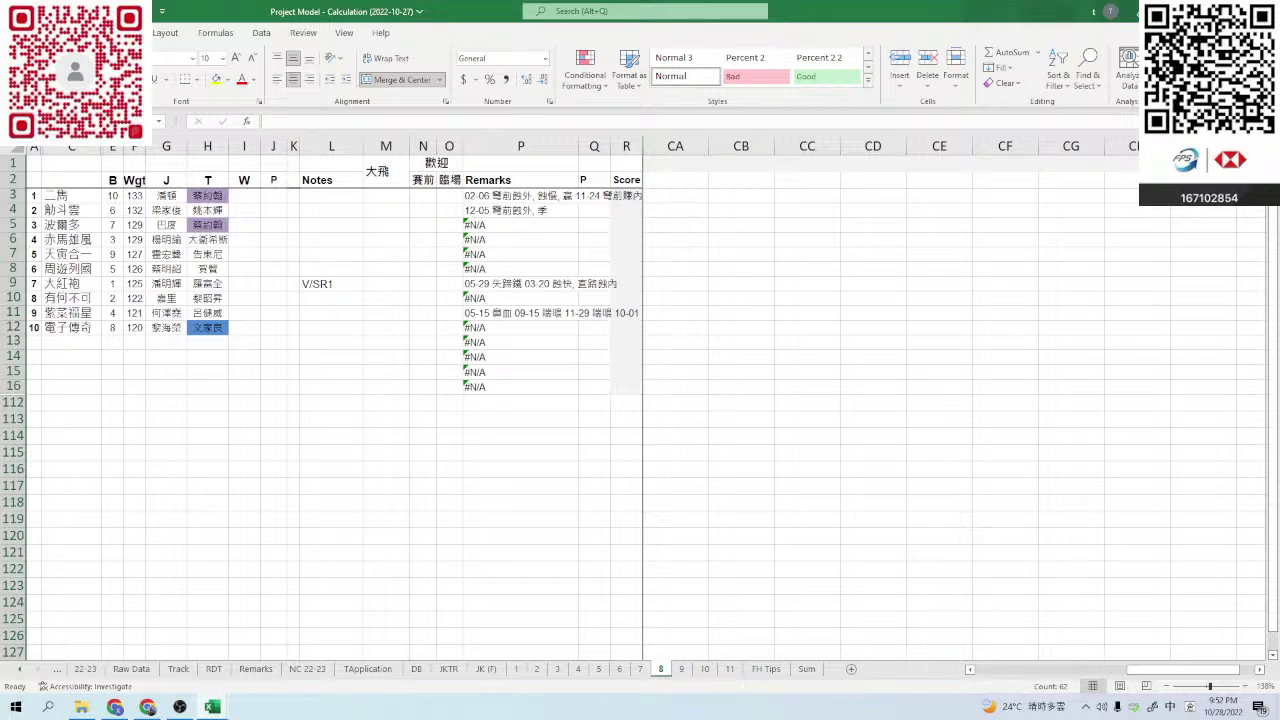
{"action": "scroll", "coordinate": [950, 400], "scroll_direction": "left", "scroll_amount": 3}
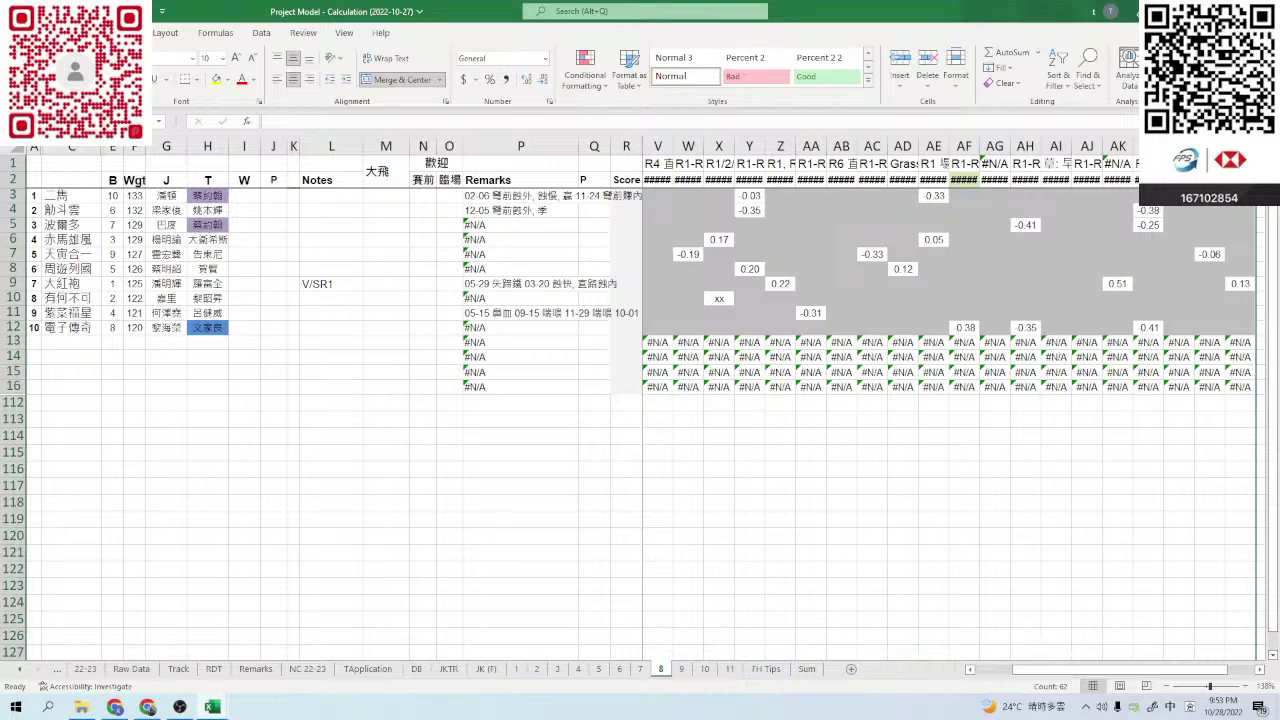
{"action": "key", "text": "alt+Tab"}
{"action": "scroll", "coordinate": [478, 256], "scroll_direction": "up", "scroll_amount": 2}
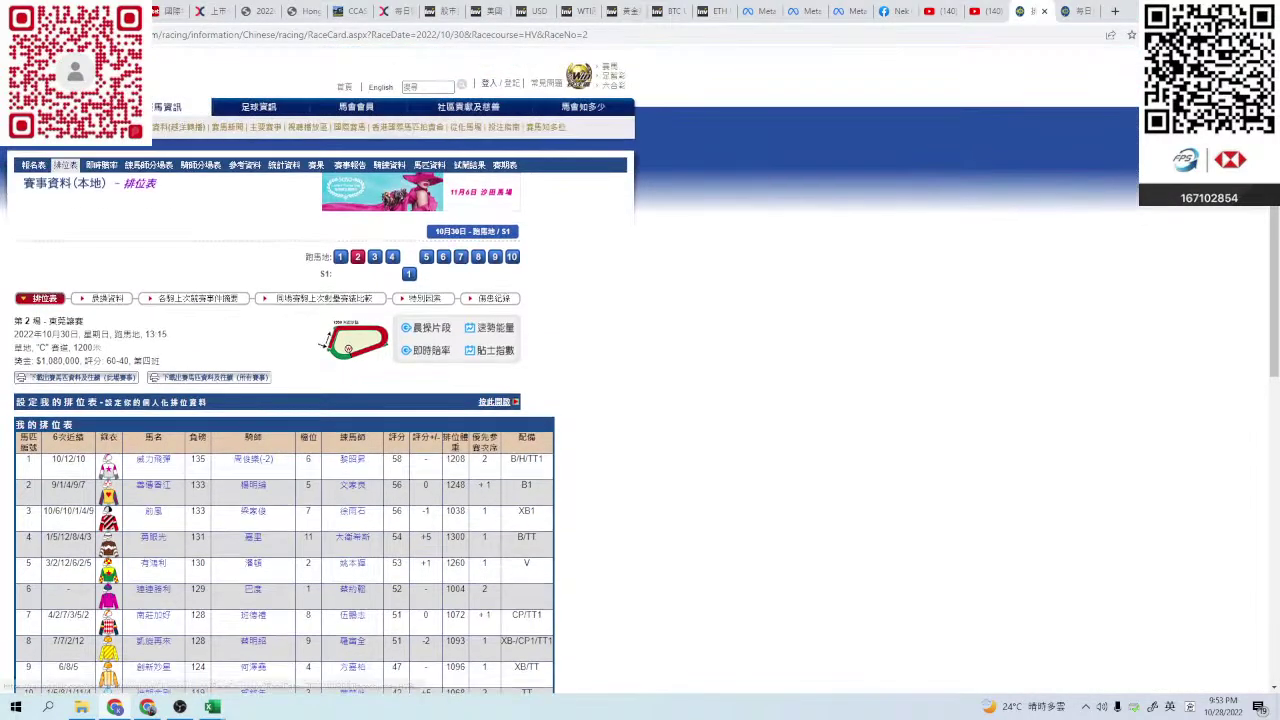
{"action": "left_click", "coordinate": [478, 256]}
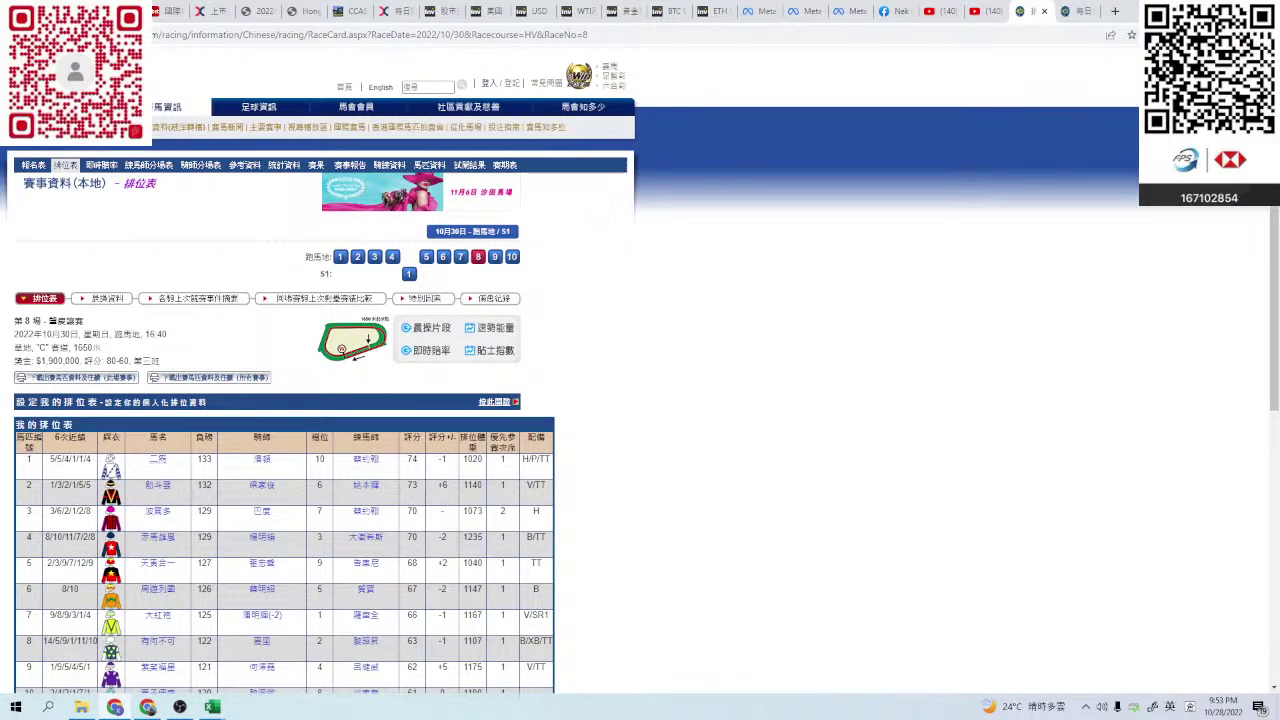
- Open the profile of horse 1 from the race 8 card in a full-size window, checking it against worksheet 8
{"action": "left_click", "coordinate": [158, 459]}
{"action": "left_click", "coordinate": [513, 23]}
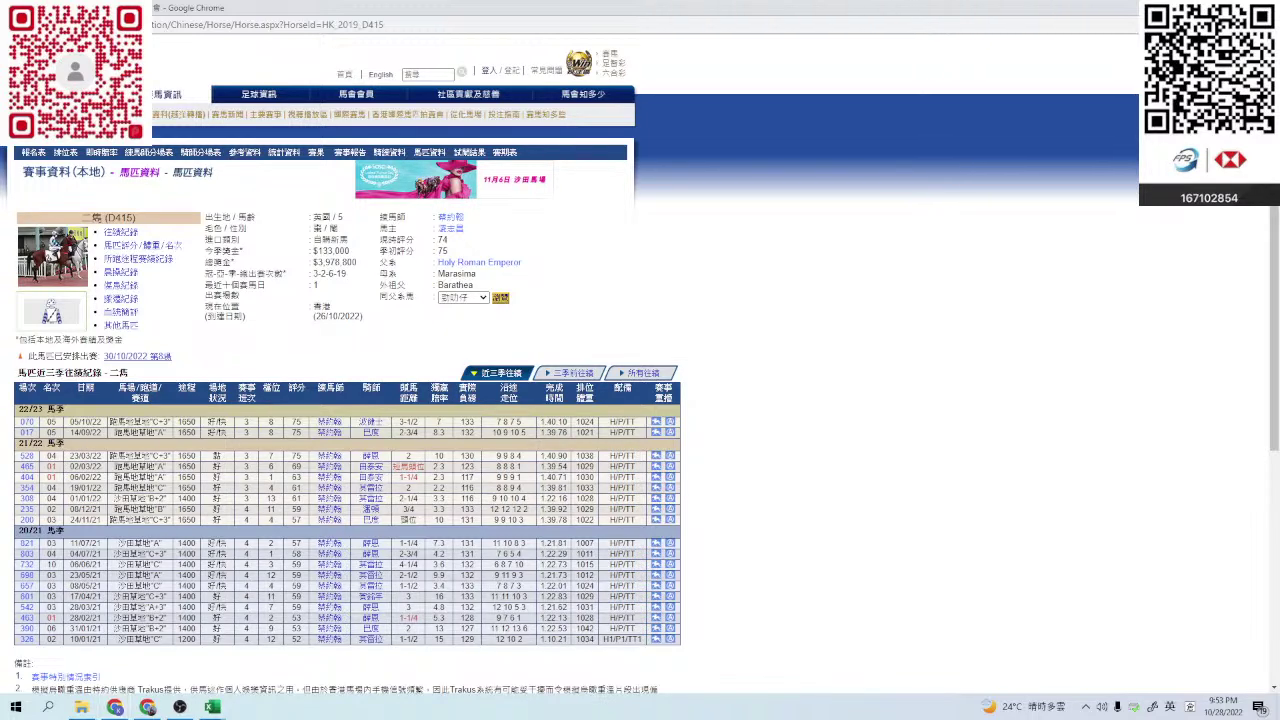
{"action": "key", "text": "alt+Tab"}
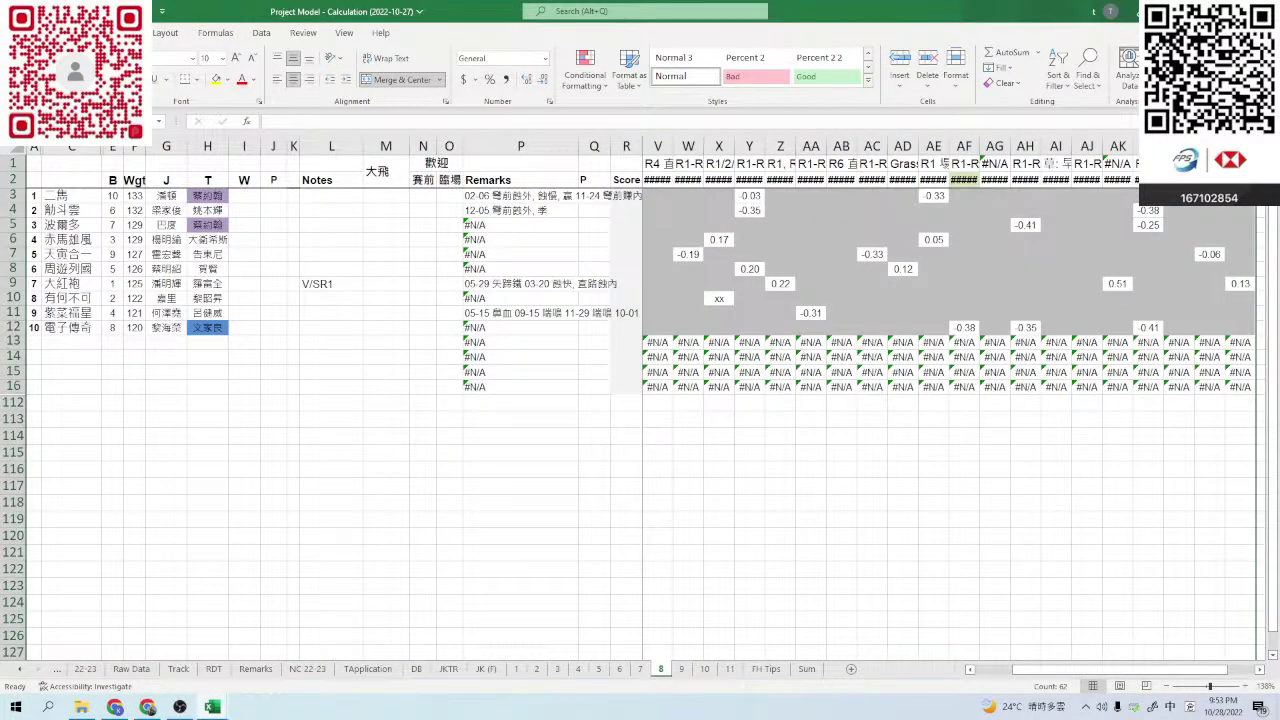
{"action": "key", "text": "alt+Tab"}
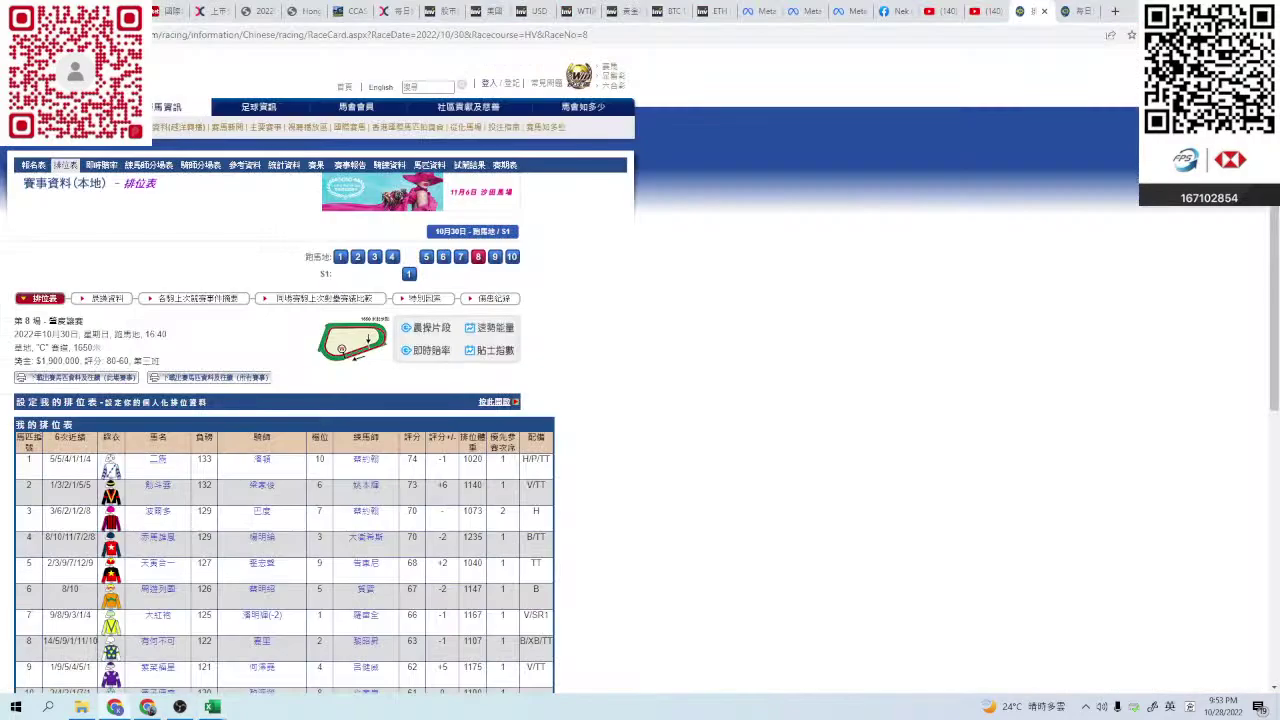
{"action": "left_click", "coordinate": [157, 459]}
{"action": "left_click", "coordinate": [512, 24]}
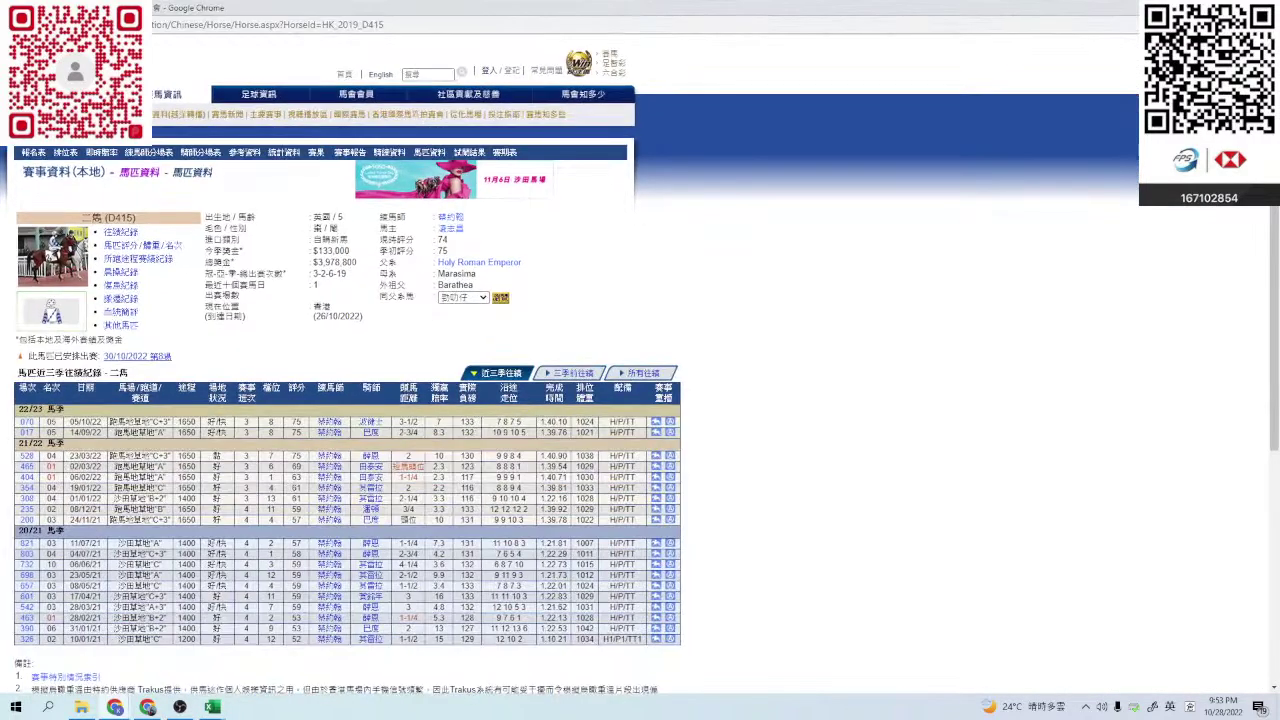
- Open horse 1's 05/10/2022 race result, examine its running-position photos, and return to worksheet 8 in Excel
{"action": "left_click", "coordinate": [27, 421]}
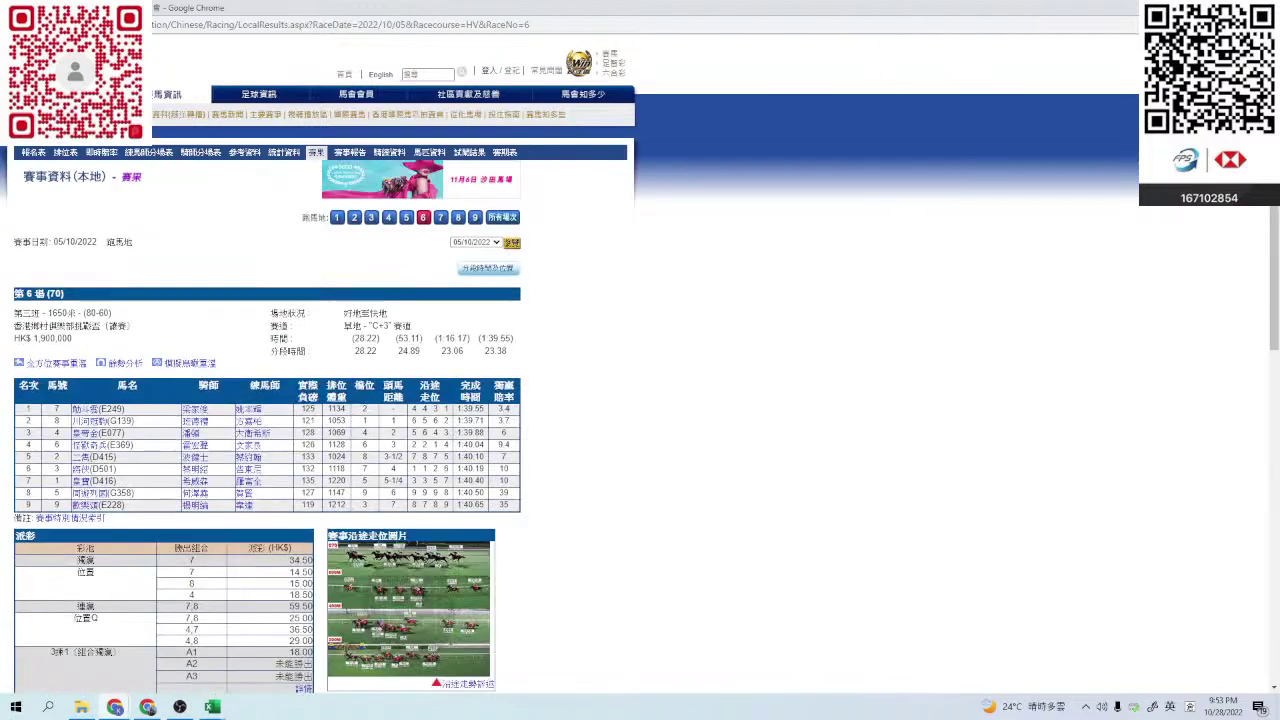
{"action": "key", "text": "alt+Tab"}
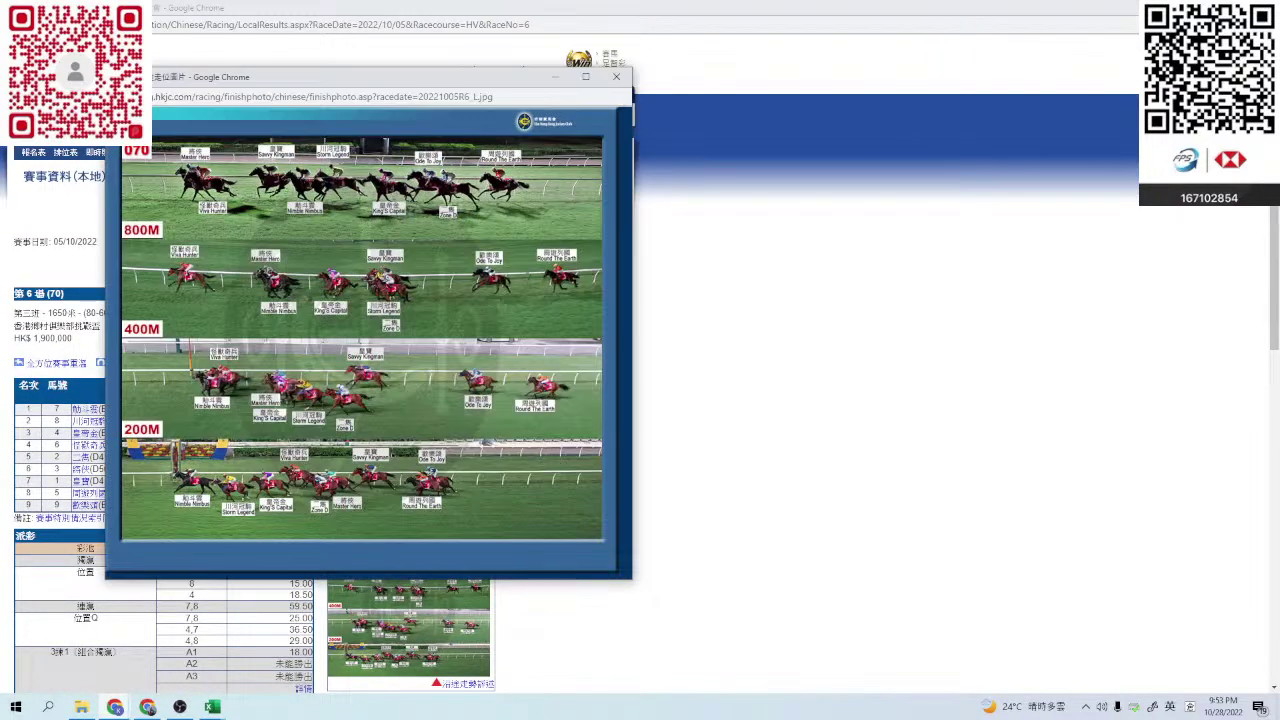
{"action": "left_click_drag", "start_coordinate": [374, 87], "coordinate": [466, 220]}
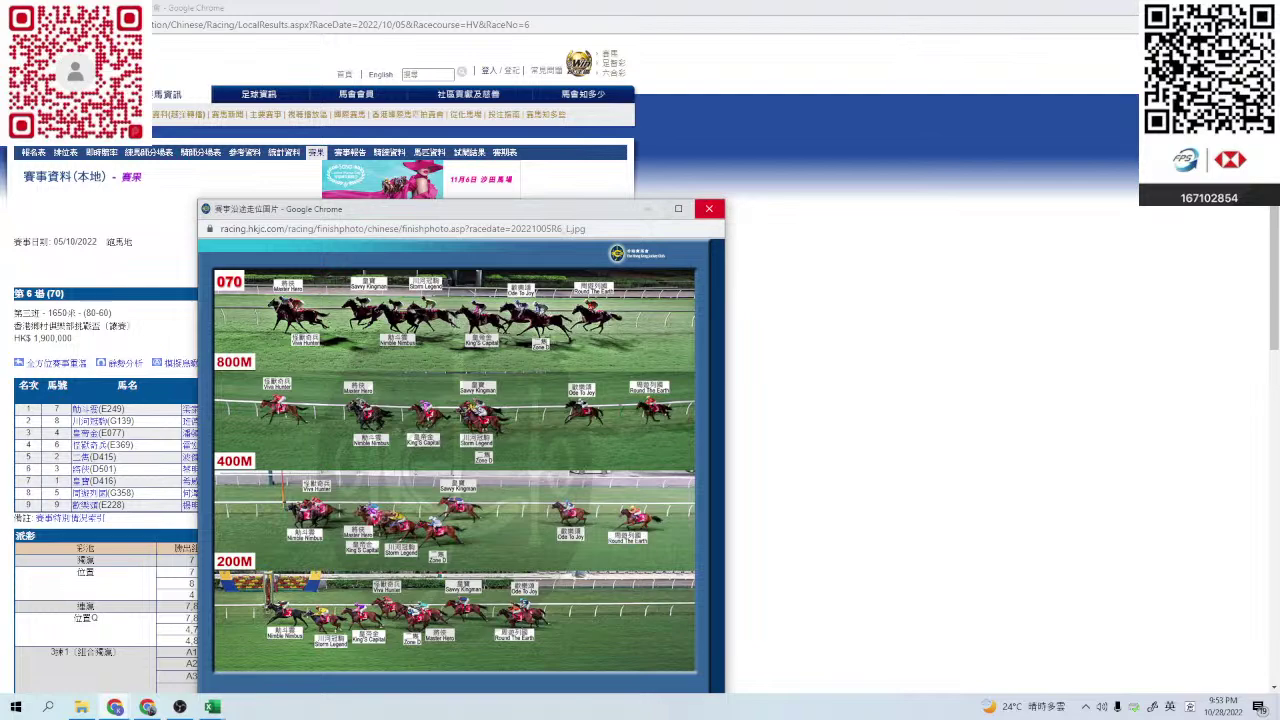
{"action": "left_click", "coordinate": [709, 208]}
{"action": "key", "text": "ctrl+w"}
{"action": "key", "text": "alt+Tab"}
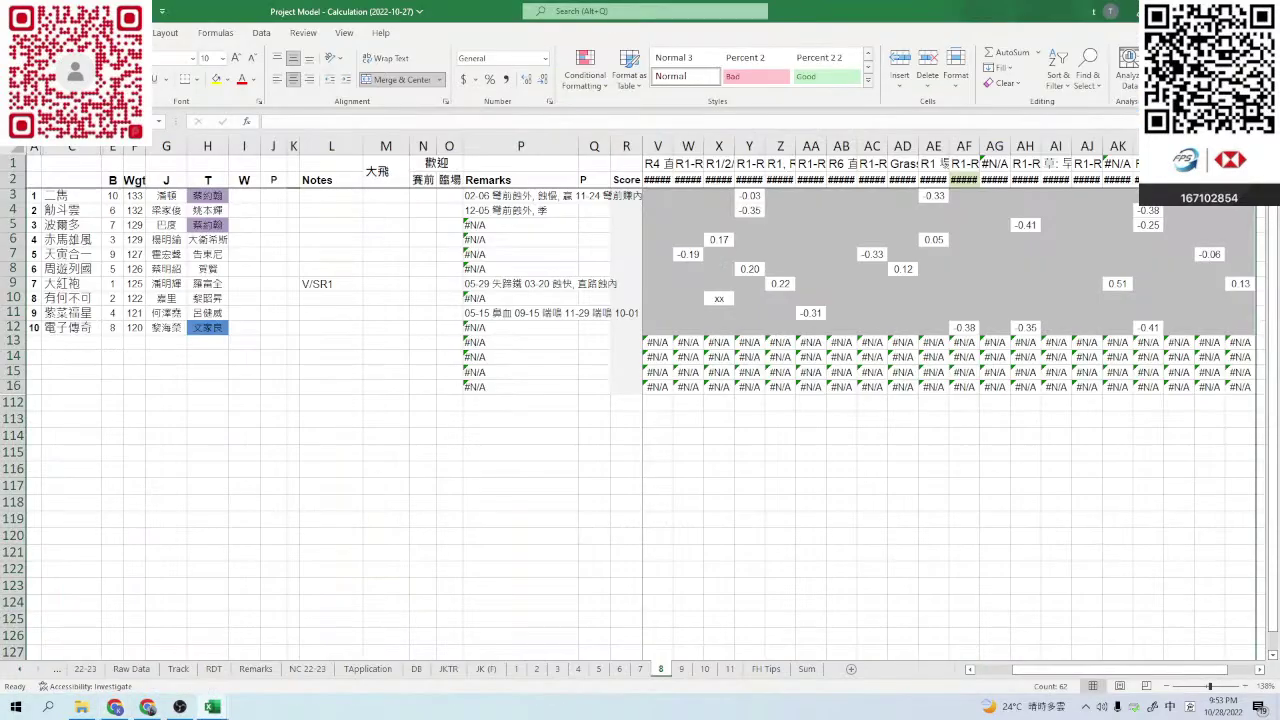
- Review worksheet 8's race-date figures across columns S to AO, and return to the race 8 card in Chrome
{"action": "left_click_drag", "start_coordinate": [765, 146], "coordinate": [1075, 146]}
{"action": "scroll", "coordinate": [950, 400], "scroll_direction": "right", "scroll_amount": 2}
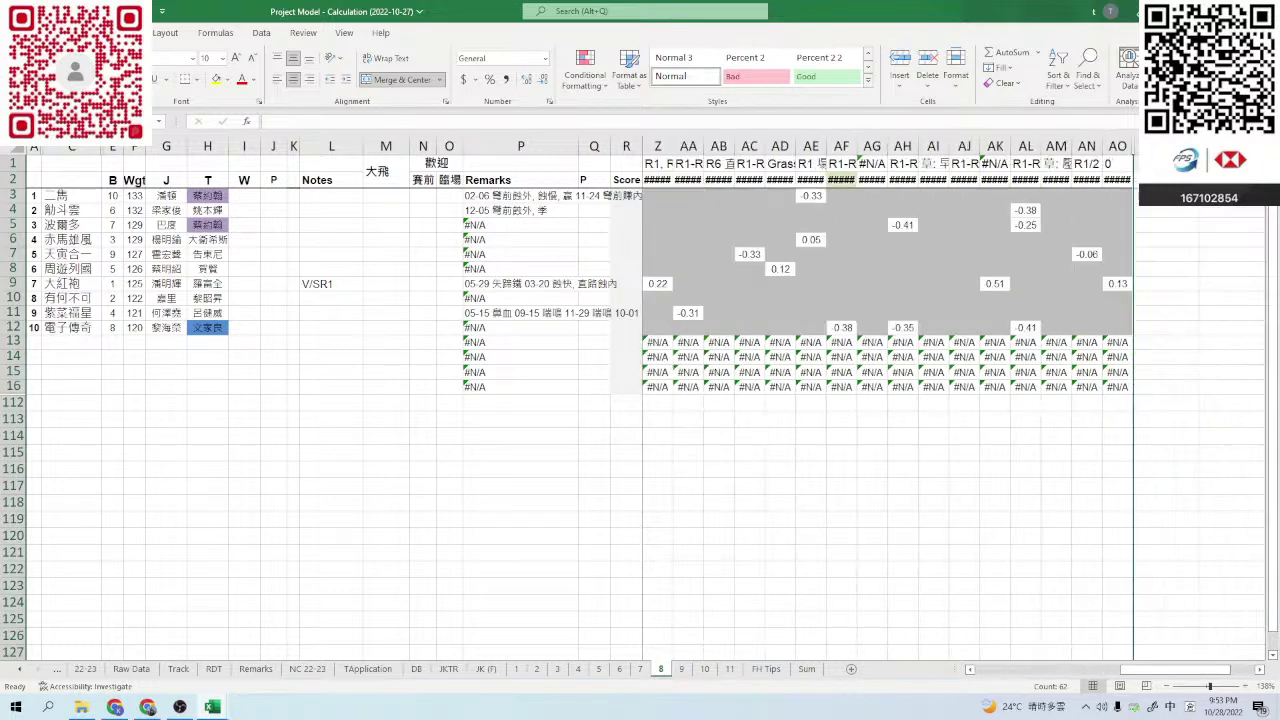
{"action": "key", "text": "alt"}
{"action": "scroll", "coordinate": [889, 400], "scroll_direction": "left", "scroll_amount": 3}
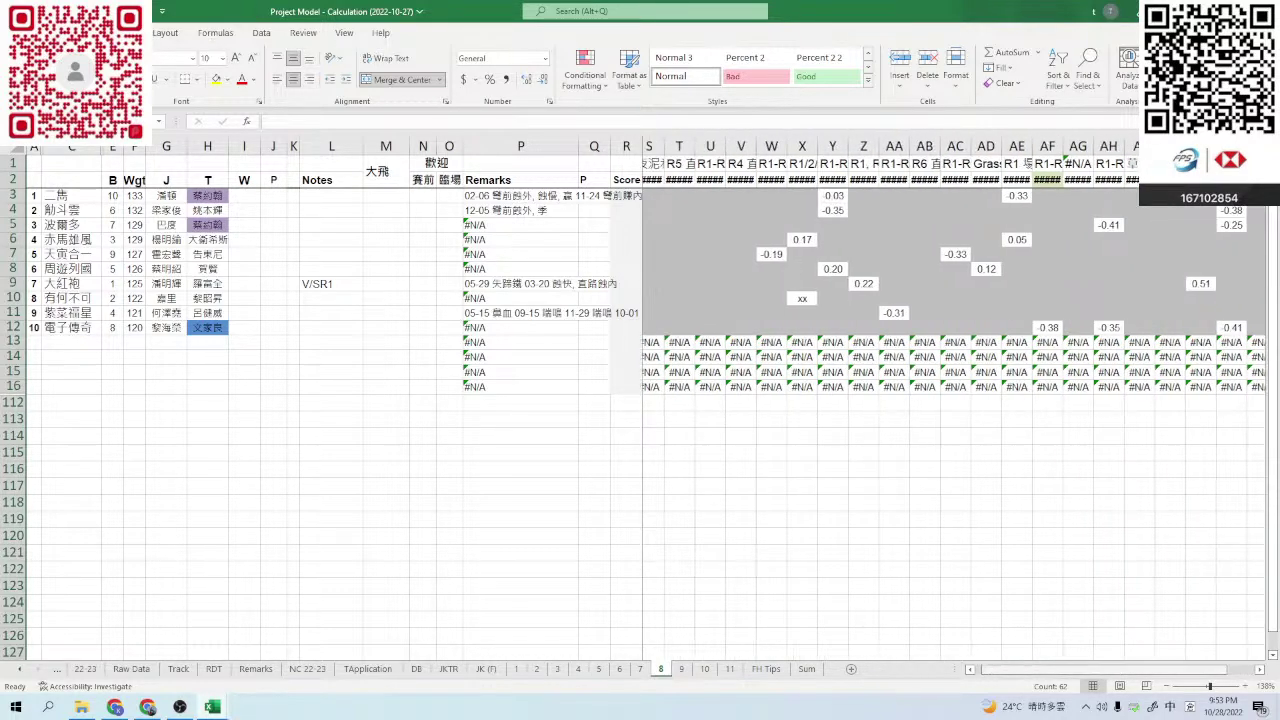
{"action": "scroll", "coordinate": [950, 400], "scroll_direction": "left", "scroll_amount": 1}
{"action": "key", "text": "alt+Tab"}
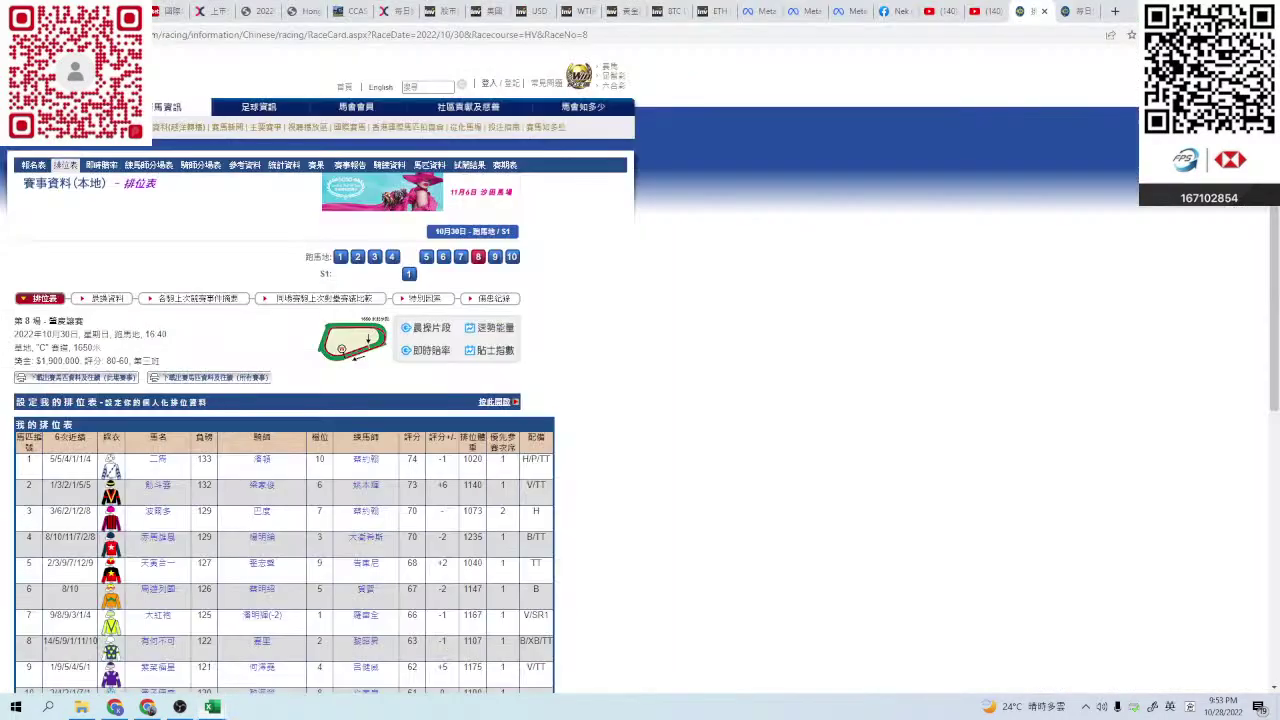
- Open horse 1's 14/09/2022 result from its profile, compare the running-position photos with the finishing table, and return to the horse's record
{"action": "left_click", "coordinate": [157, 459]}
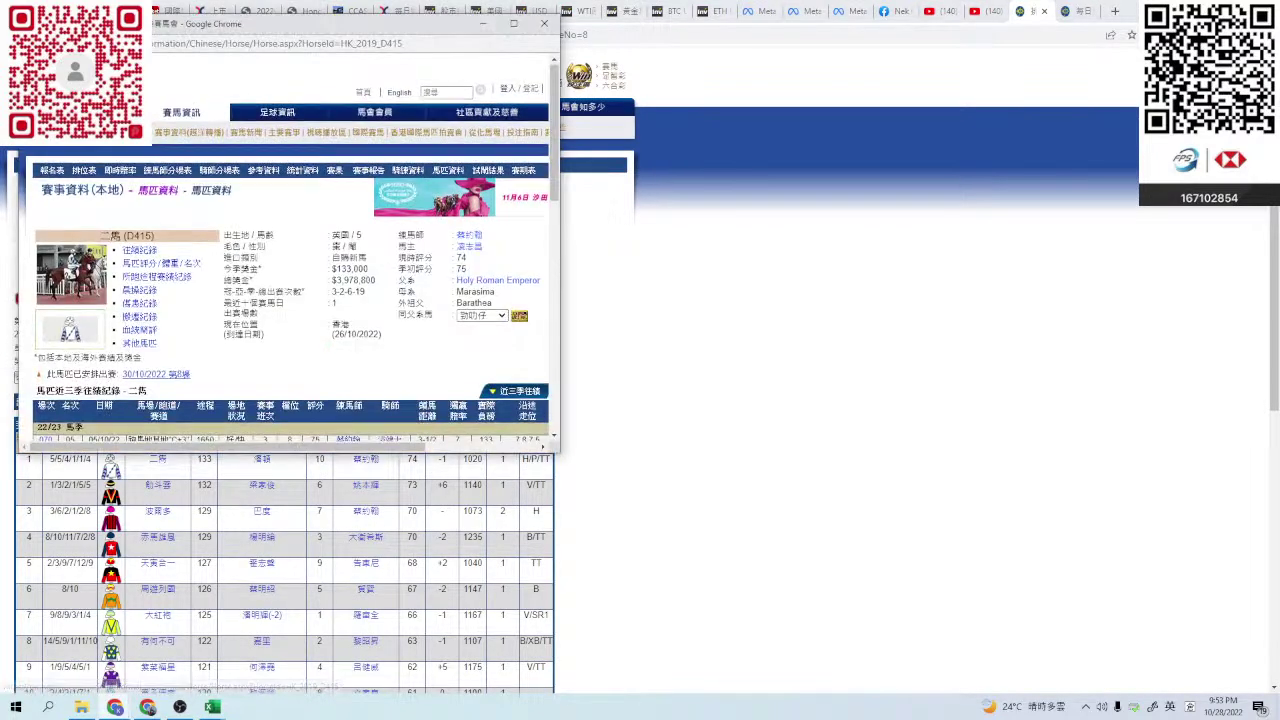
{"action": "scroll", "coordinate": [290, 250], "scroll_direction": "down", "scroll_amount": 1}
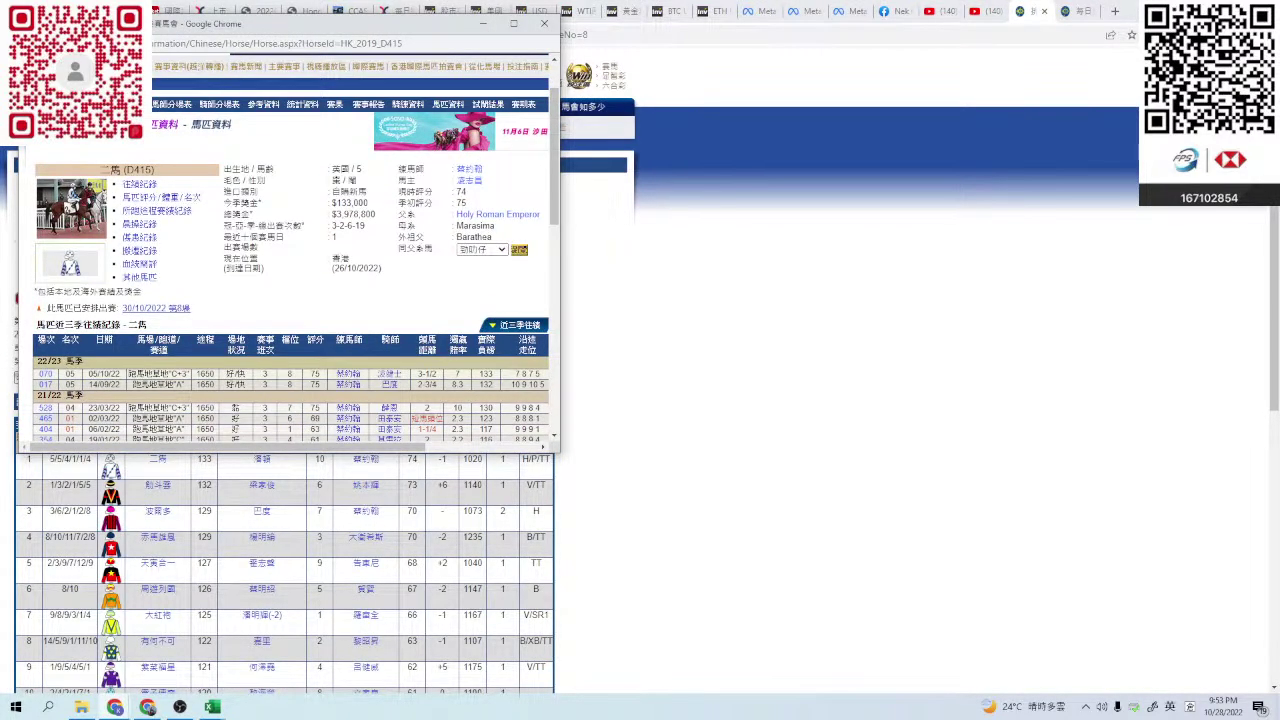
{"action": "left_click", "coordinate": [45, 384]}
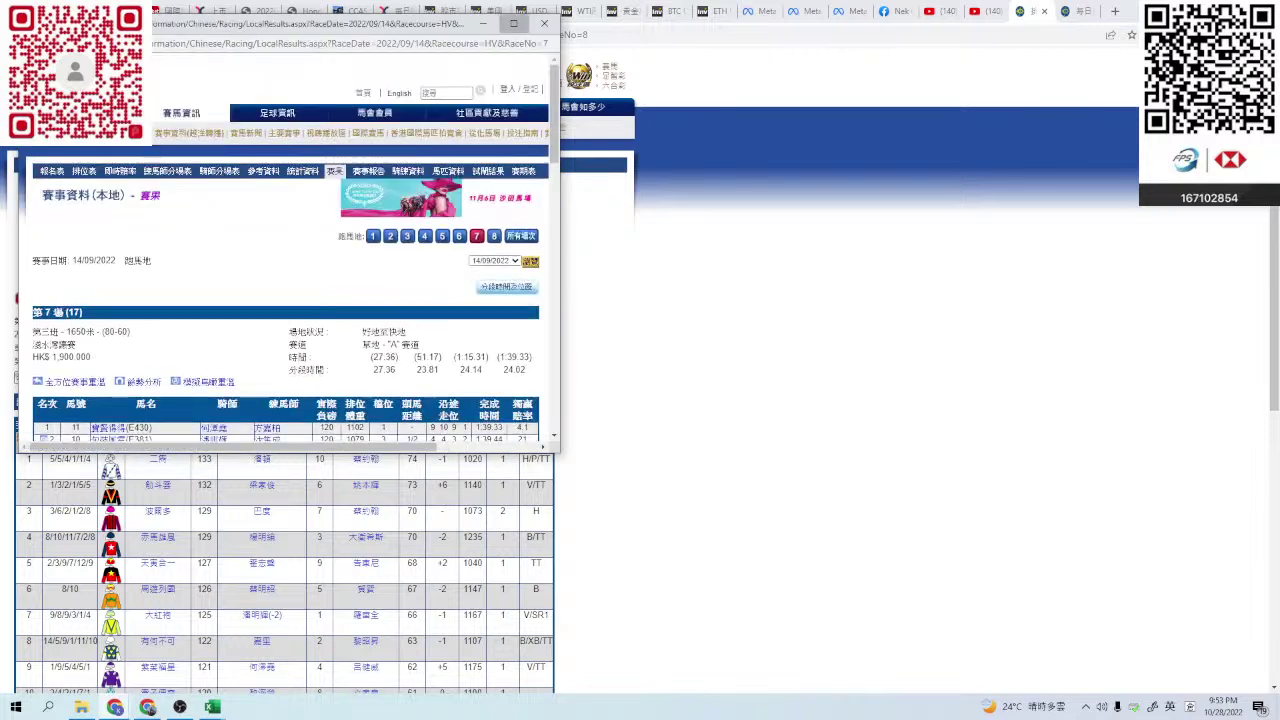
{"action": "left_click", "coordinate": [513, 23]}
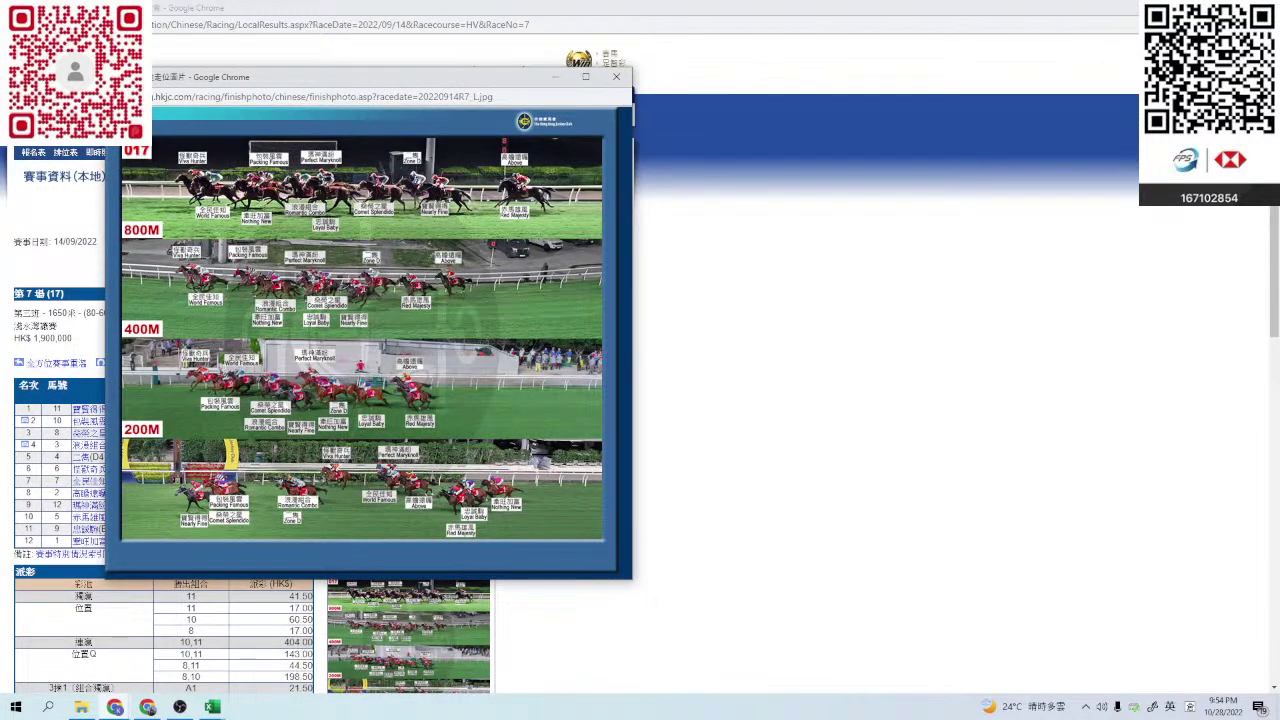
{"action": "left_click_drag", "start_coordinate": [425, 86], "coordinate": [531, 486]}
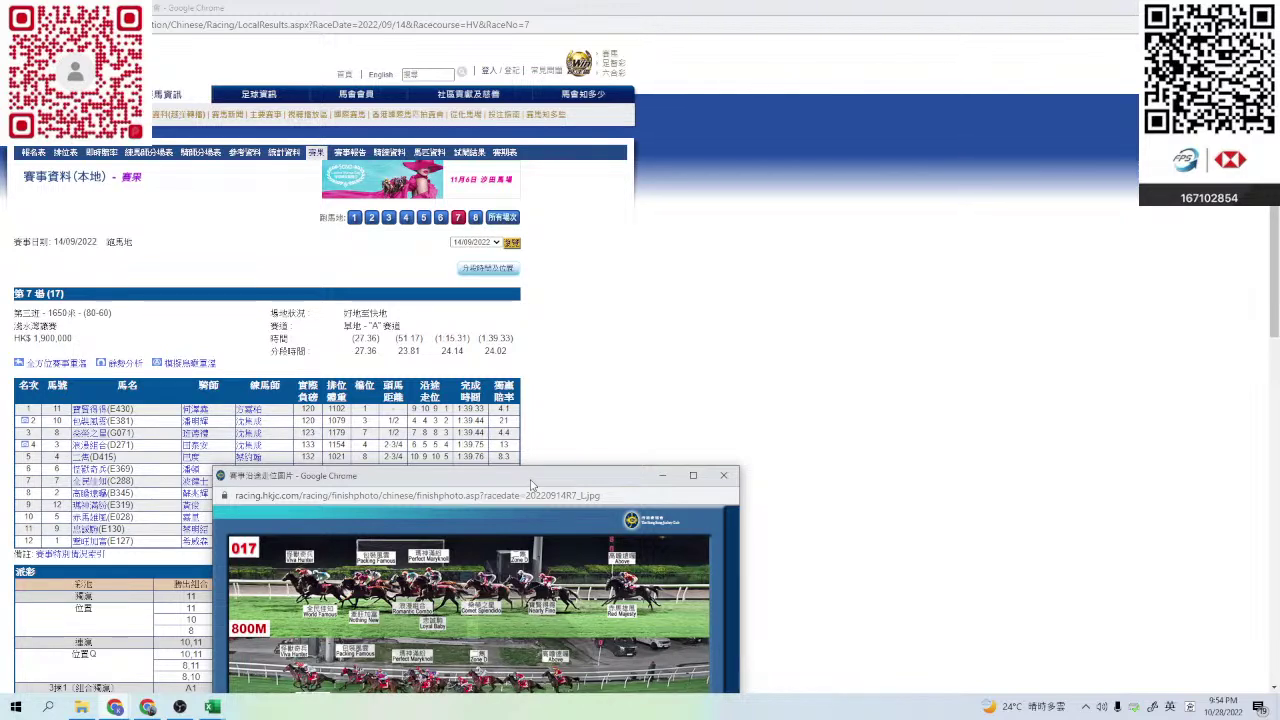
{"action": "left_click_drag", "start_coordinate": [531, 485], "coordinate": [586, 229]}
{"action": "left_click", "coordinate": [779, 220]}
{"action": "right_click", "coordinate": [784, 224]}
{"action": "left_click", "coordinate": [820, 236]}
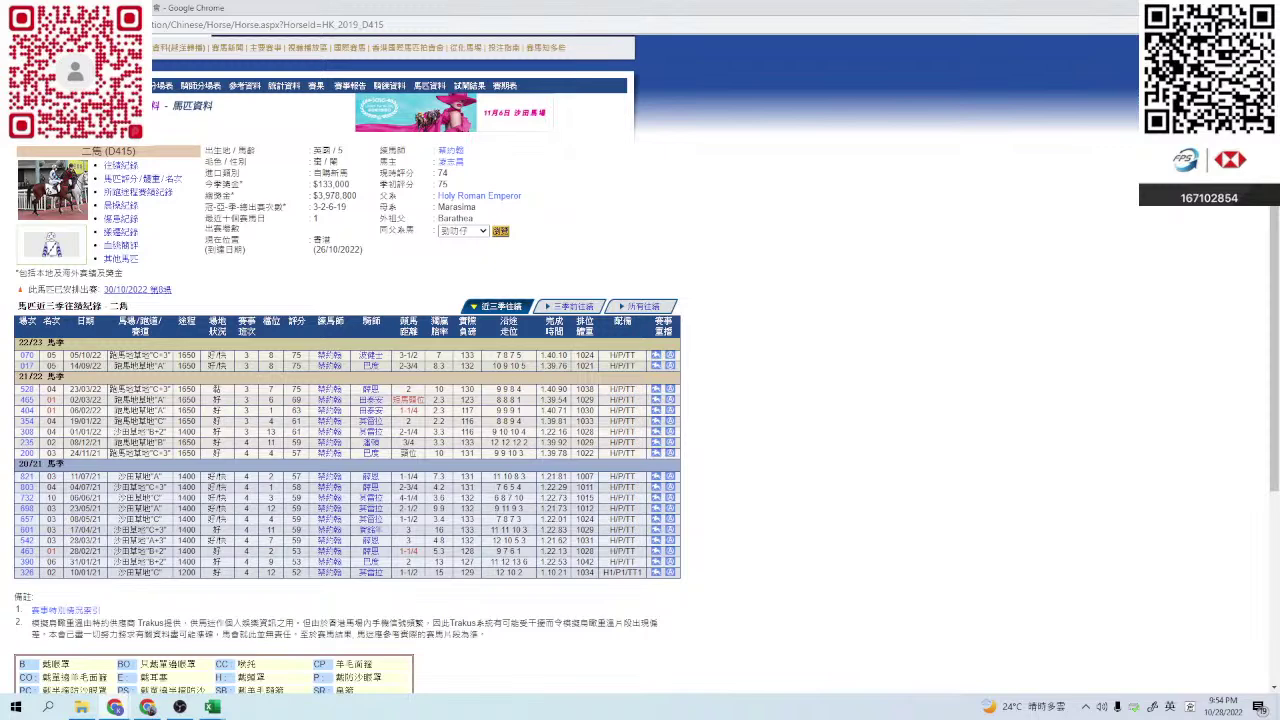
- Enter a Score of 1 for horse 1 in worksheet 8 of the Excel model
{"action": "key", "text": "alt+Tab"}
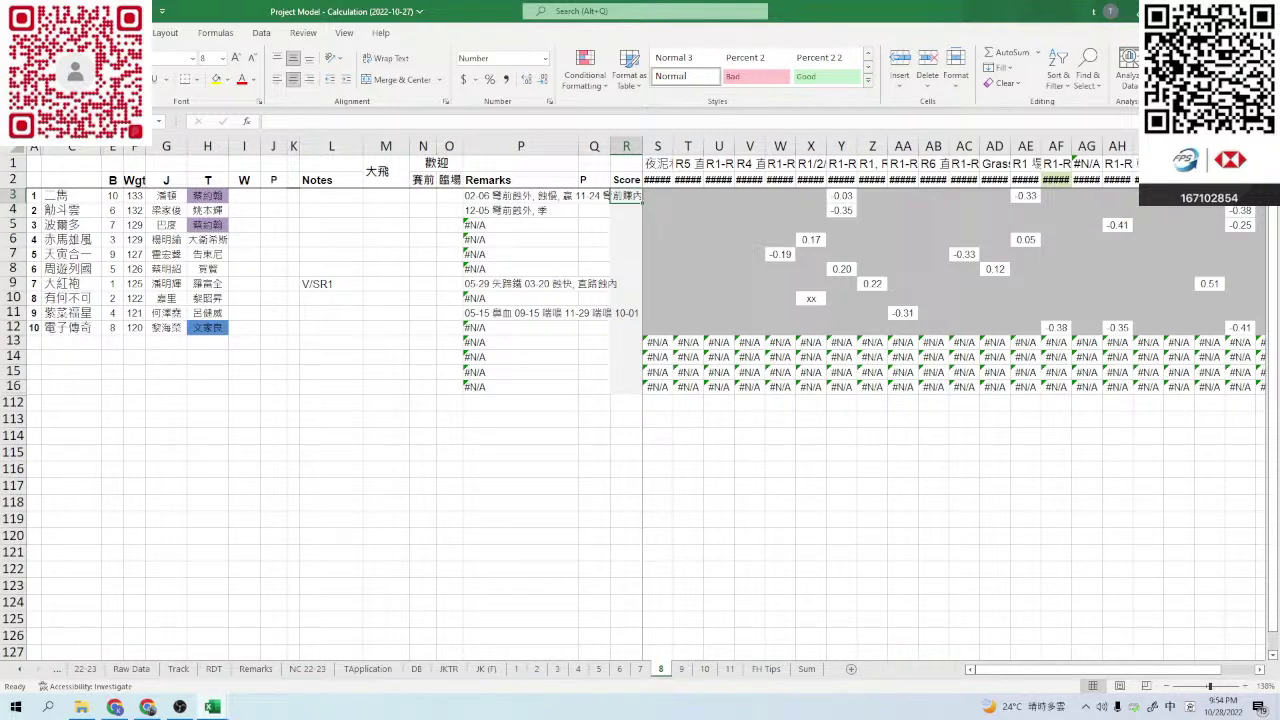
{"action": "type", "text": "1"}
{"action": "key", "text": "Return"}
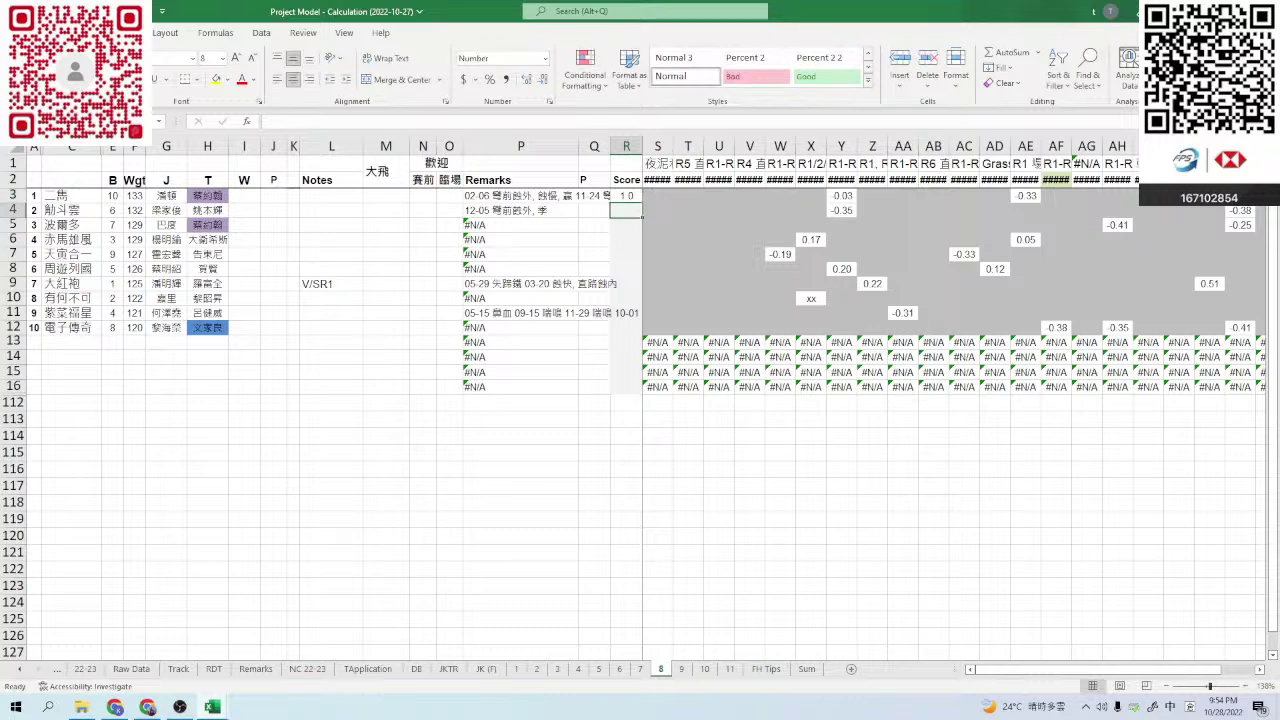
- Open horse 2, 筋斗雲, from the race 8 card, view its 05/10/2022 result, and return to the Excel worksheet
{"action": "key", "text": "alt+Tab"}
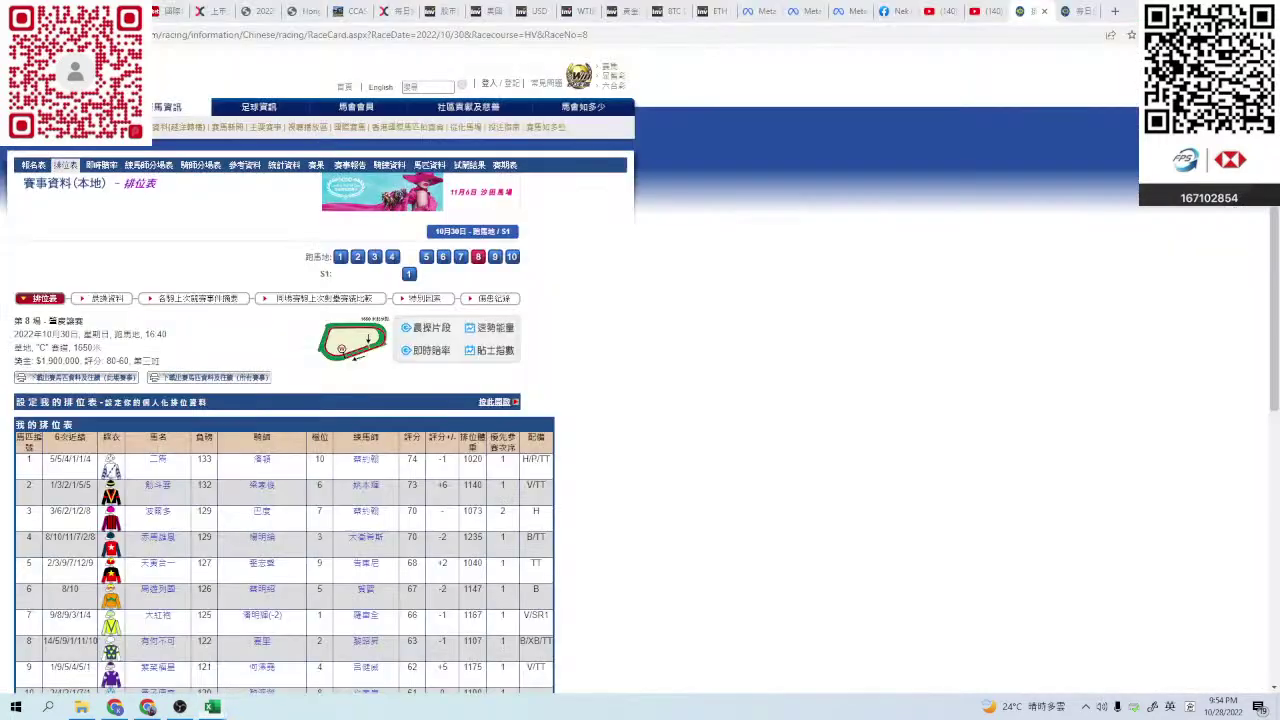
{"action": "left_click", "coordinate": [158, 485]}
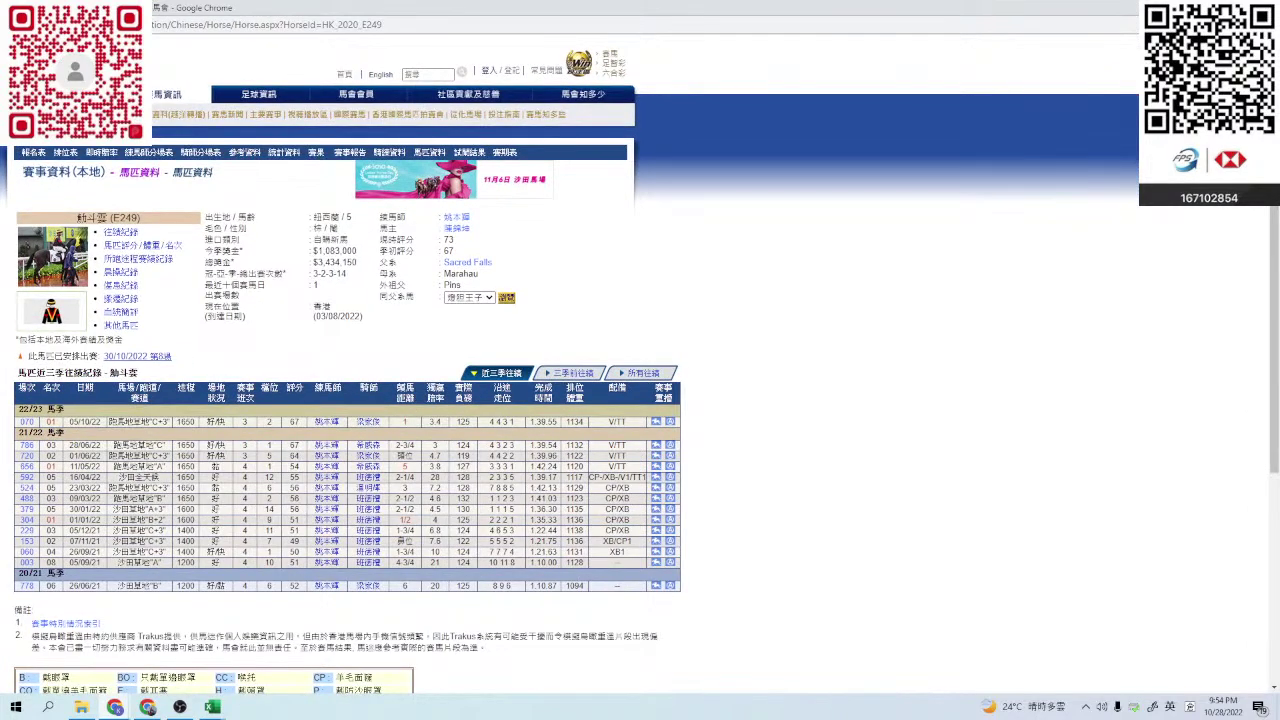
{"action": "left_click", "coordinate": [27, 421]}
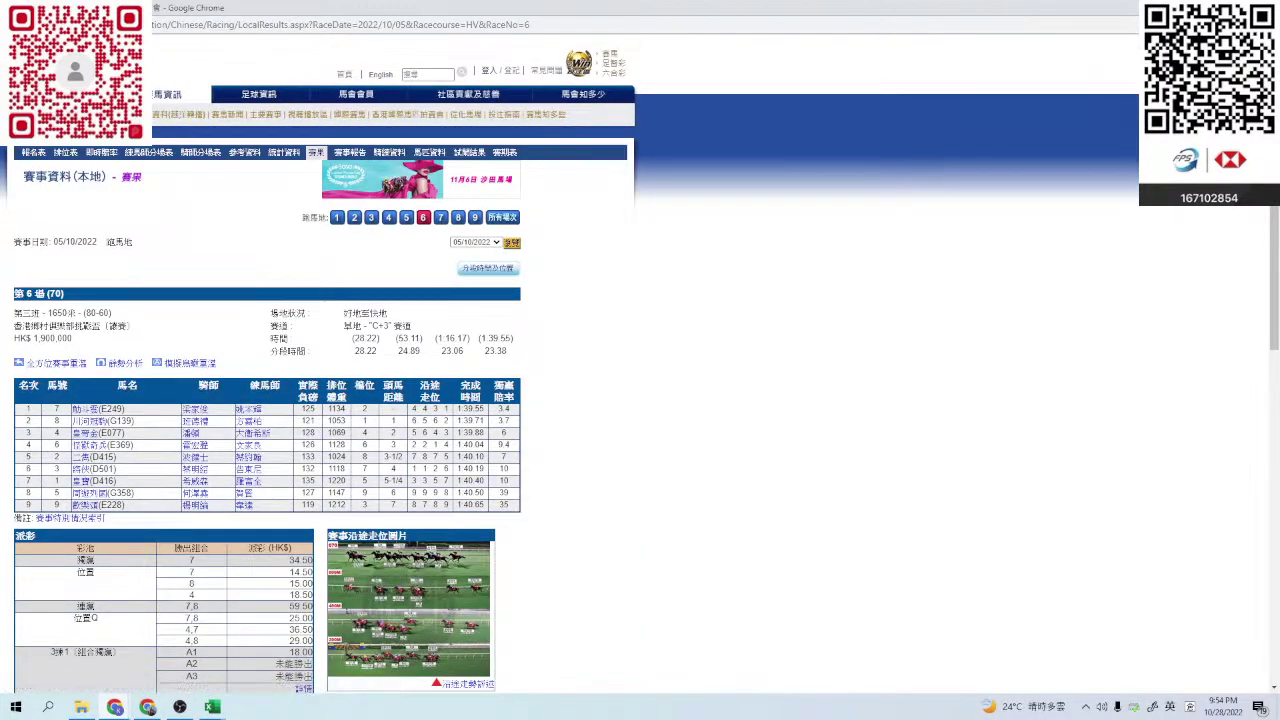
{"action": "key", "text": "ctrl+w"}
{"action": "key", "text": "alt+Tab"}
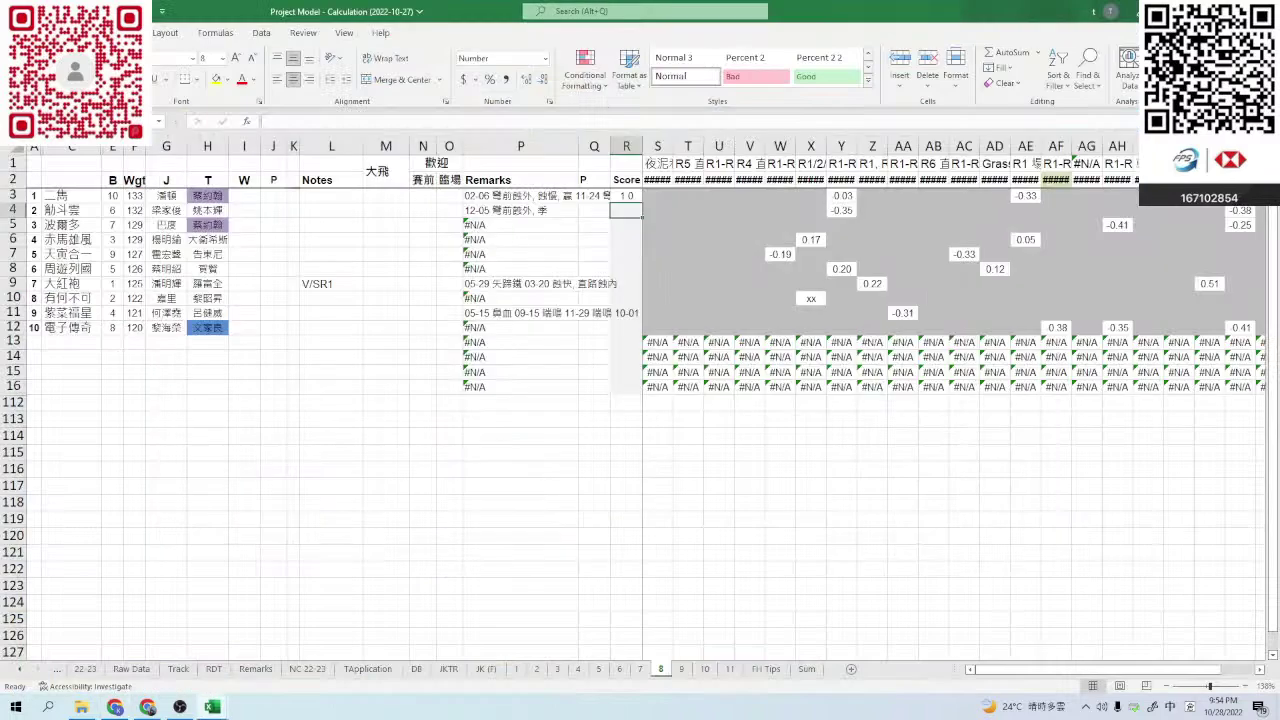
- Widen column Y to read its date and track note, undo the widening, and return to the race 8 card
{"action": "double_click", "coordinate": [857, 146]}
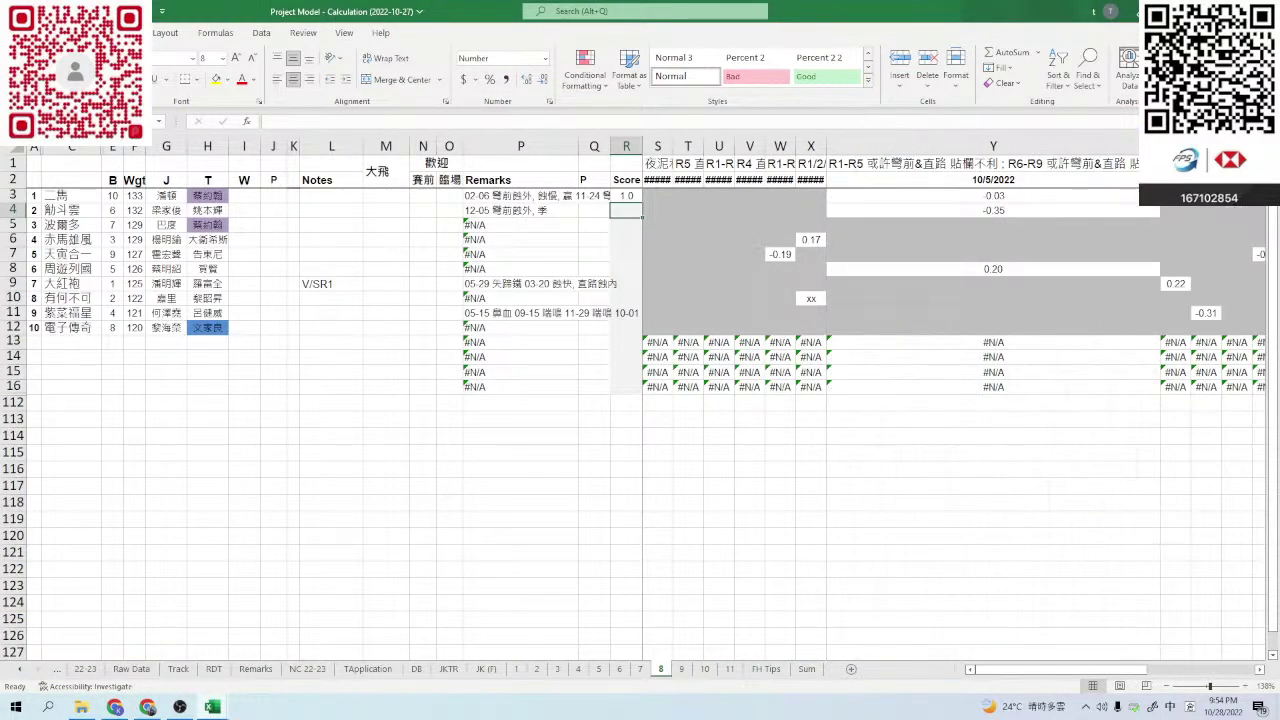
{"action": "key", "text": "ctrl+z"}
{"action": "key", "text": "alt+Tab"}
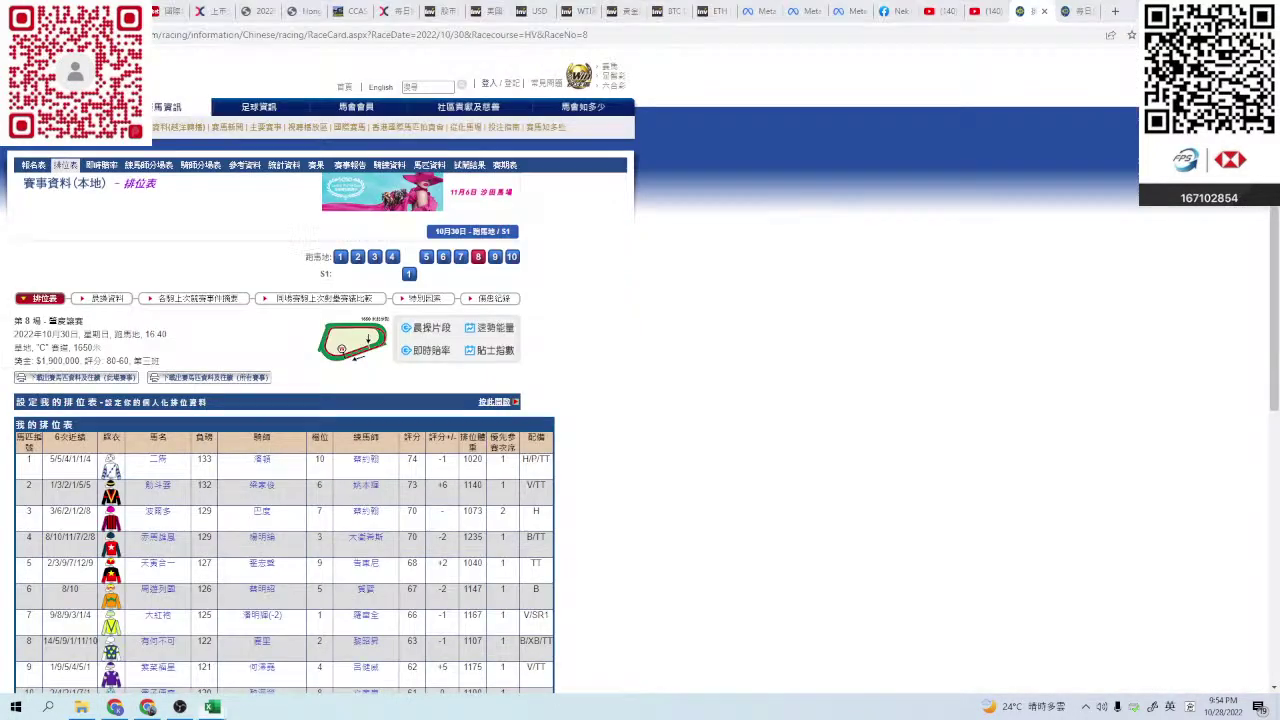
- Reopen 筋斗雲's 05/10/2022 result from its profile, examine the running-position photos, and return to the top of the horse's record
{"action": "left_click", "coordinate": [158, 485]}
{"action": "scroll", "coordinate": [289, 250], "scroll_direction": "down", "scroll_amount": 1}
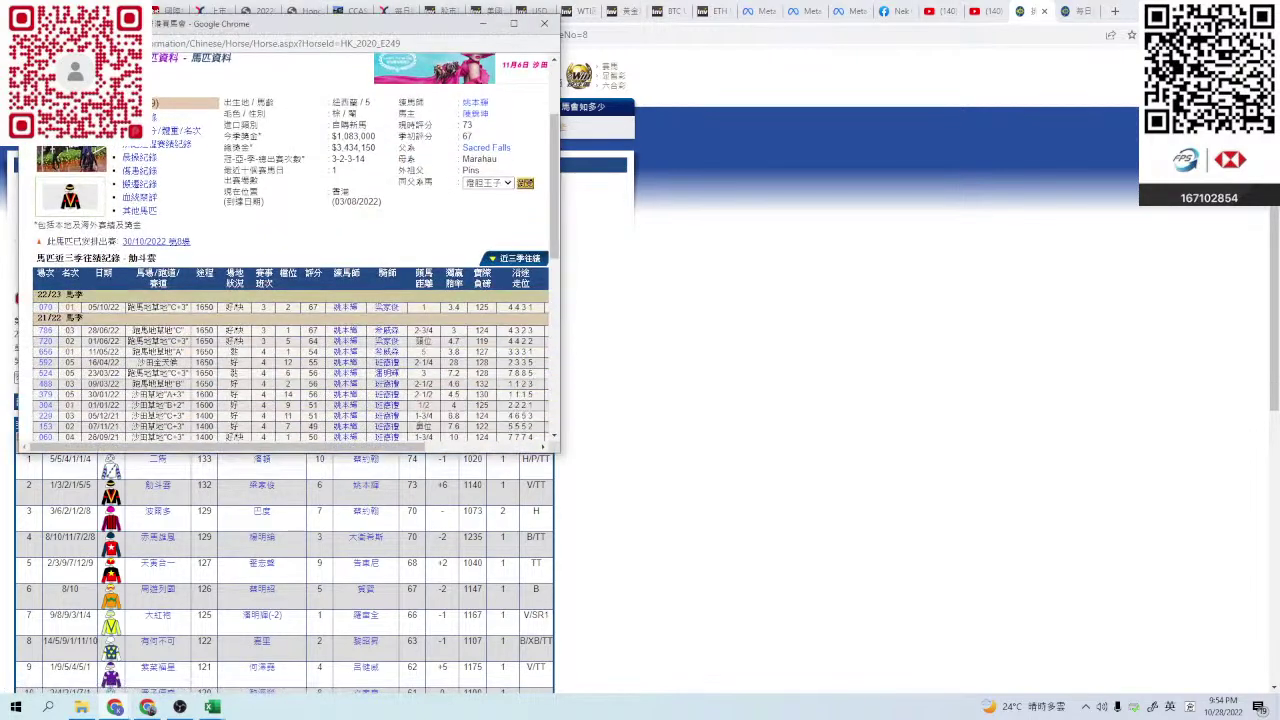
{"action": "scroll", "coordinate": [289, 250], "scroll_direction": "down", "scroll_amount": 1}
{"action": "left_click", "coordinate": [514, 23]}
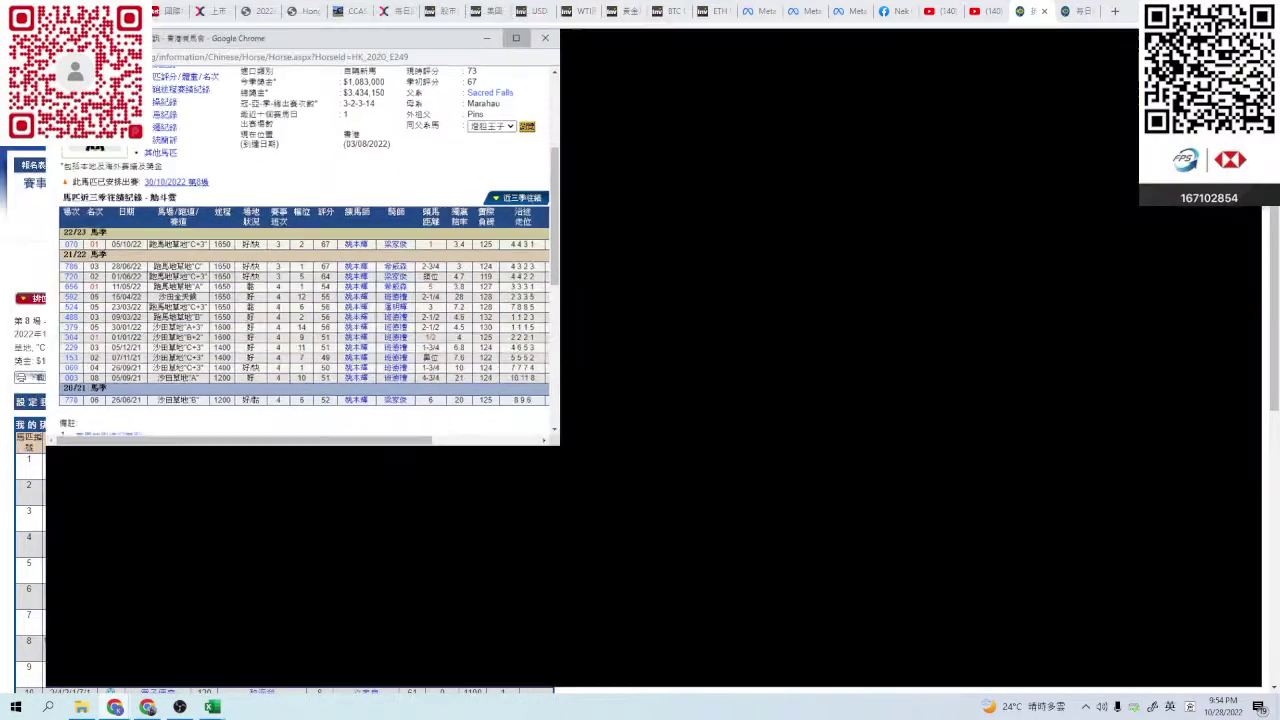
{"action": "left_click", "coordinate": [27, 221]}
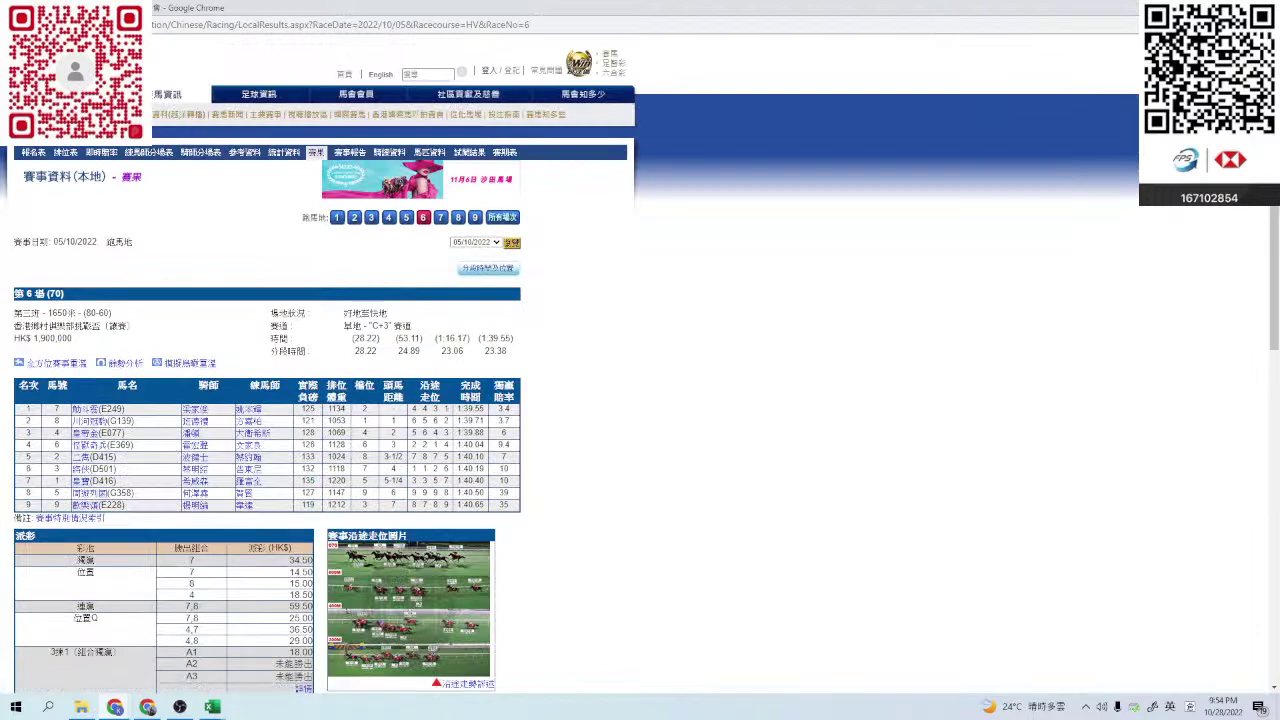
{"action": "left_click", "coordinate": [408, 608]}
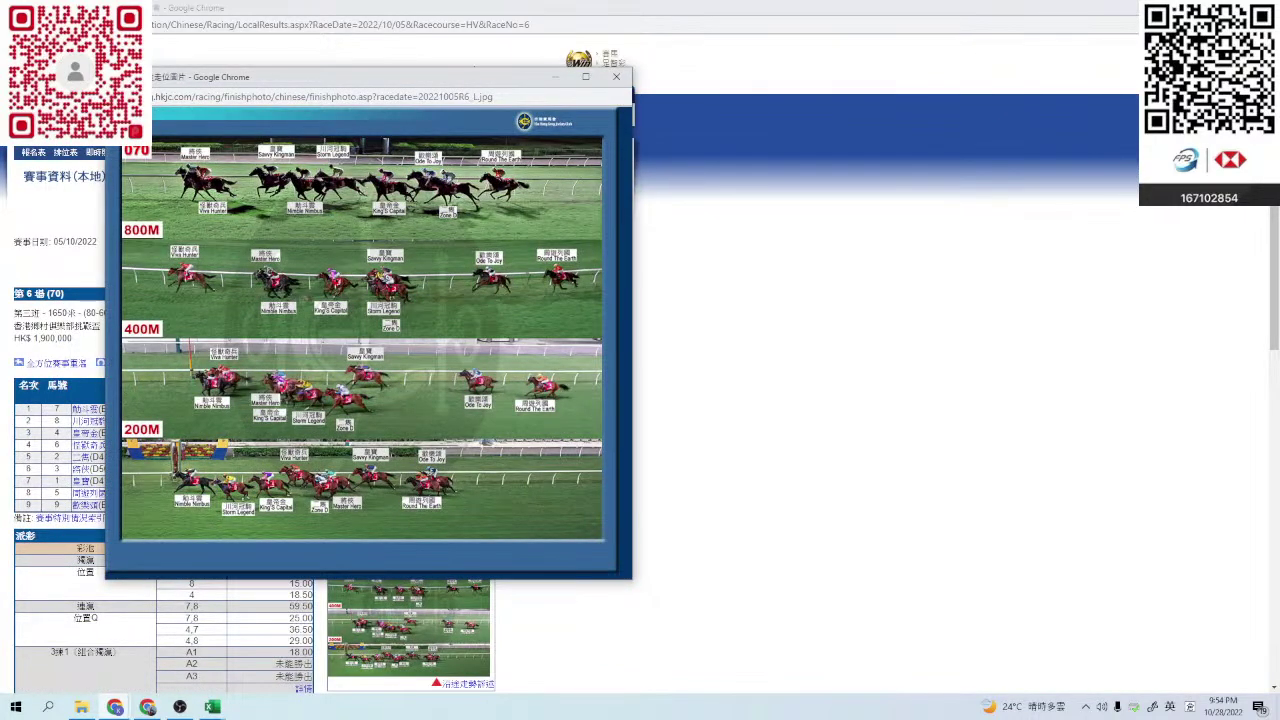
{"action": "left_click_drag", "start_coordinate": [462, 80], "coordinate": [541, 124]}
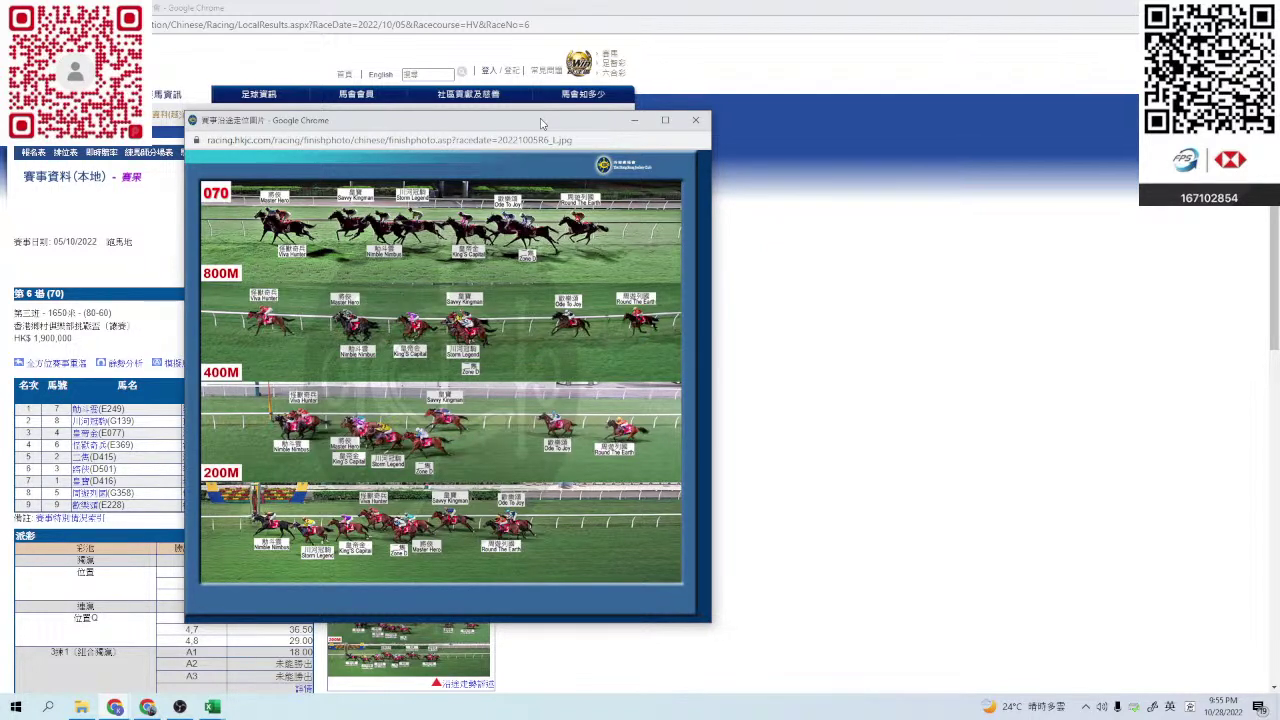
{"action": "left_click", "coordinate": [695, 120]}
{"action": "right_click", "coordinate": [731, 233]}
{"action": "left_click", "coordinate": [760, 247]}
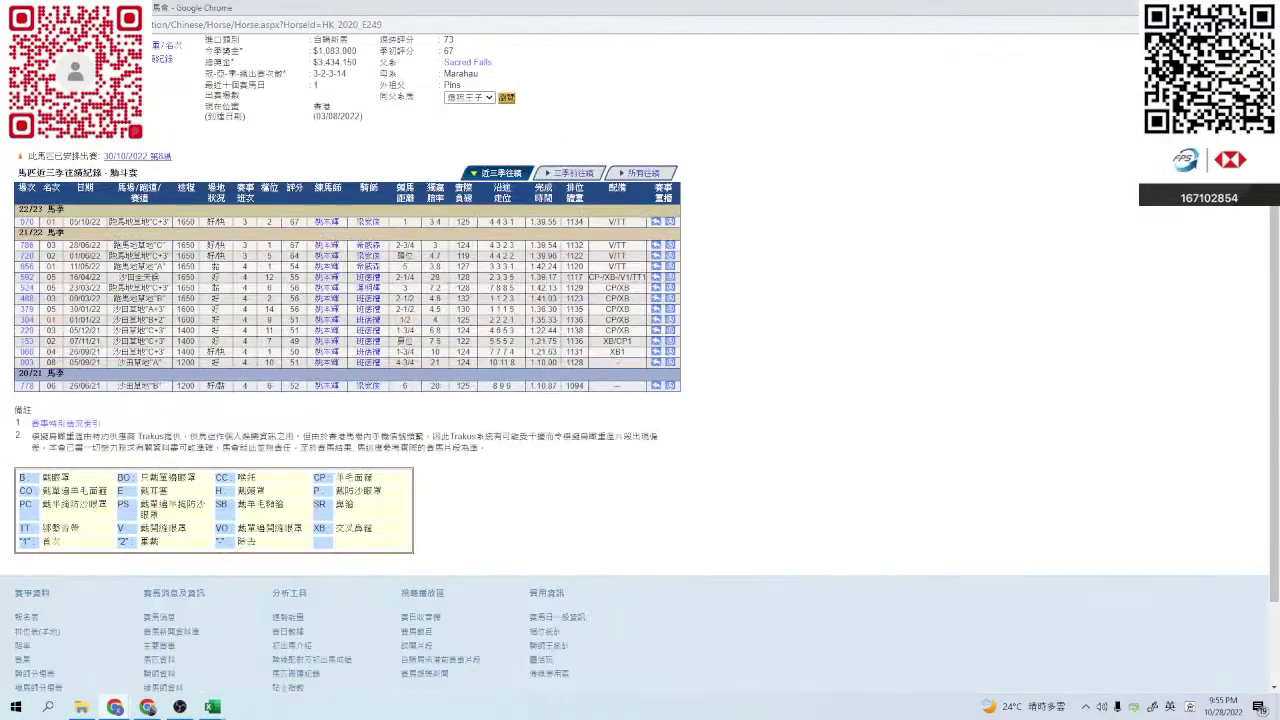
{"action": "scroll", "coordinate": [640, 360], "scroll_direction": "up", "scroll_amount": 2}
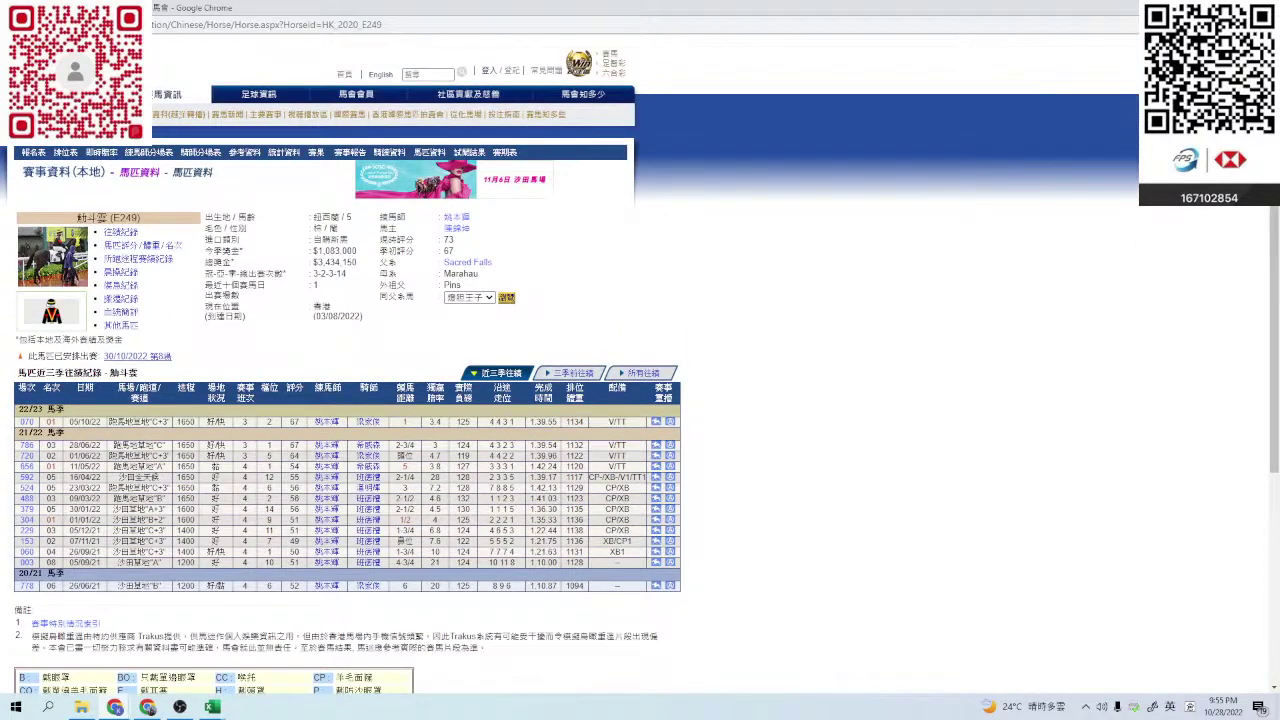
- Enter a Score of 1.3 for horse 2, 筋斗雲, in worksheet 8 of the Excel model
{"action": "key", "text": "alt+Tab"}
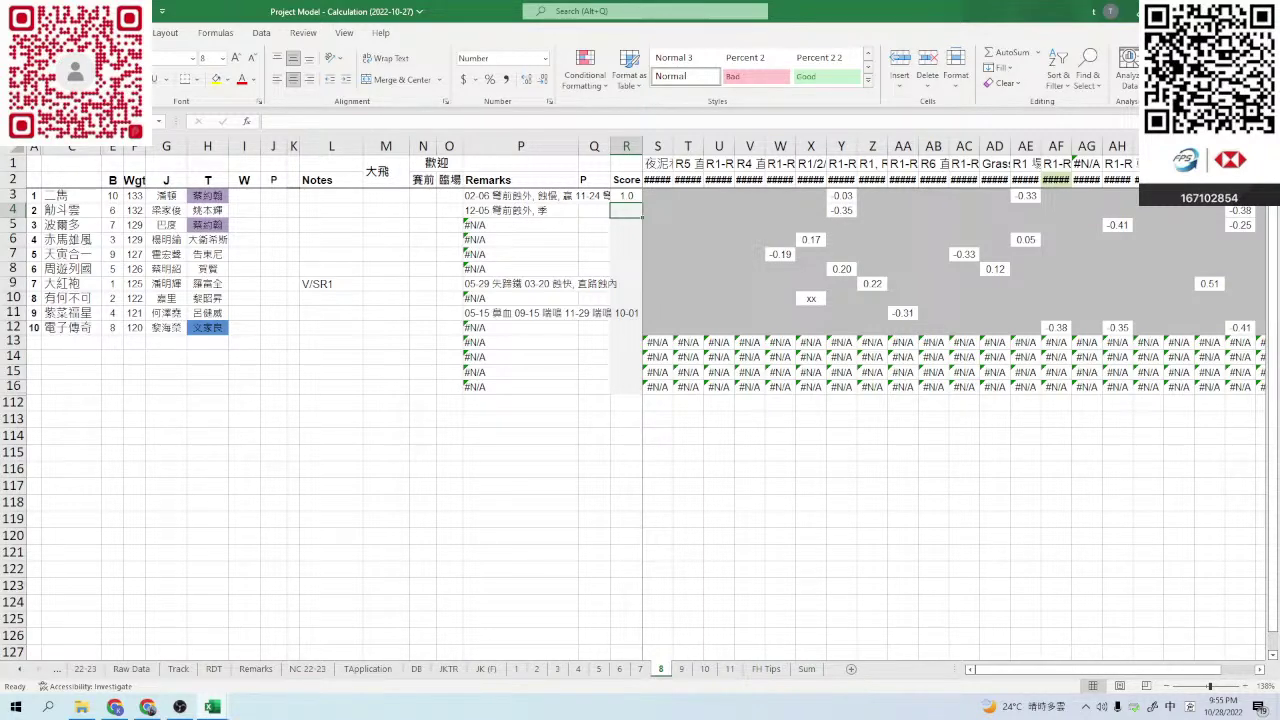
{"action": "type", "text": "1.3"}
{"action": "key", "text": "Return"}
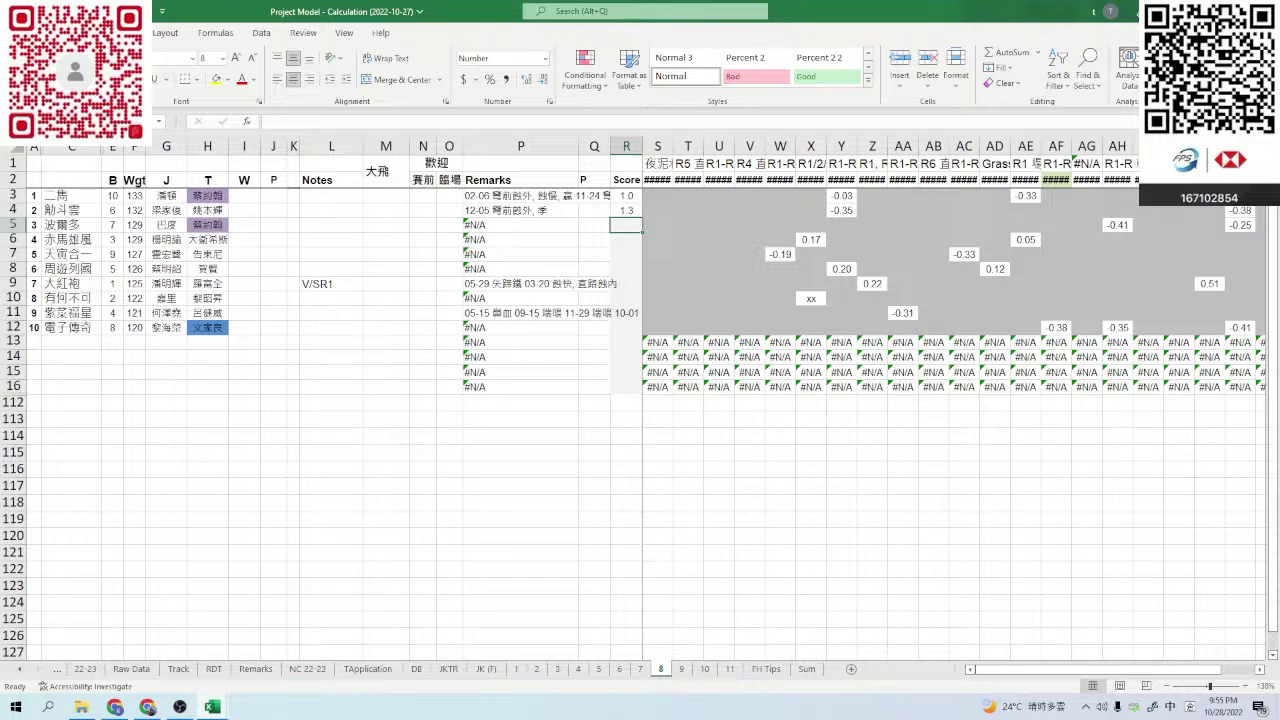
- Open the full-size profile of horse 3, 波爾多, from the race 8 card, review its past runs, and return to worksheet 8
{"action": "key", "text": "alt+Tab"}
{"action": "left_click", "coordinate": [158, 511]}
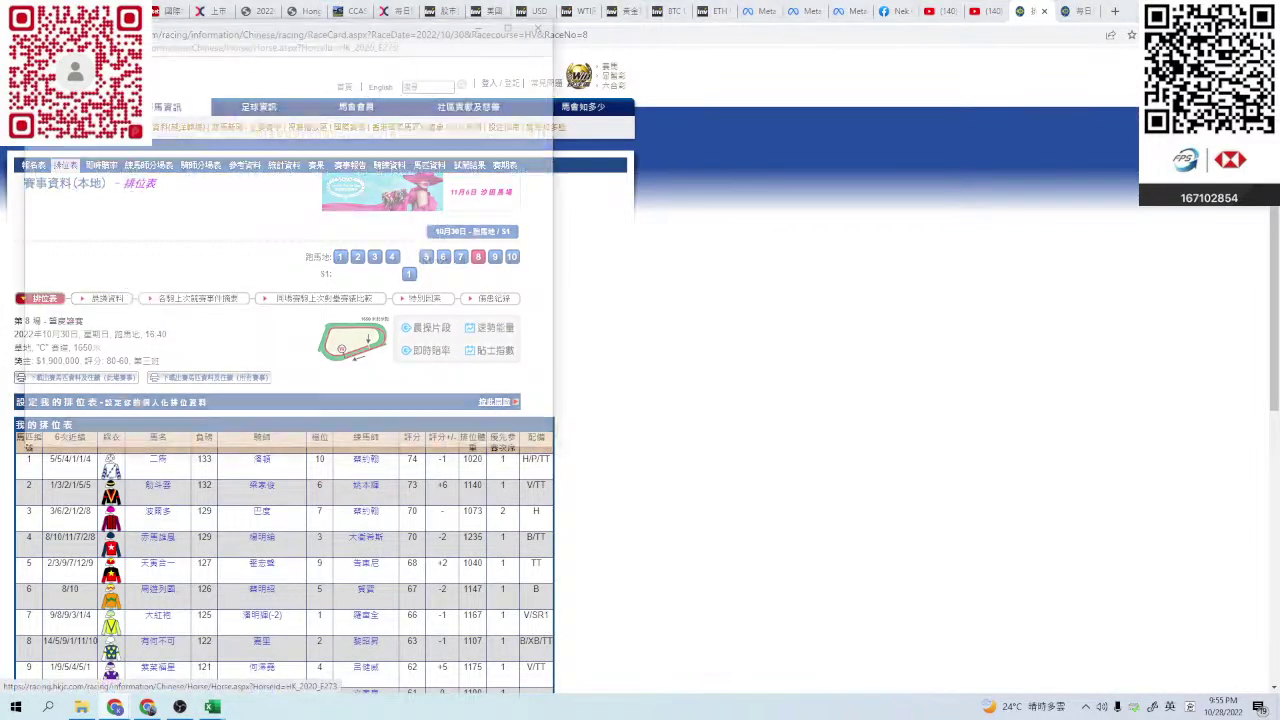
{"action": "left_click", "coordinate": [513, 22]}
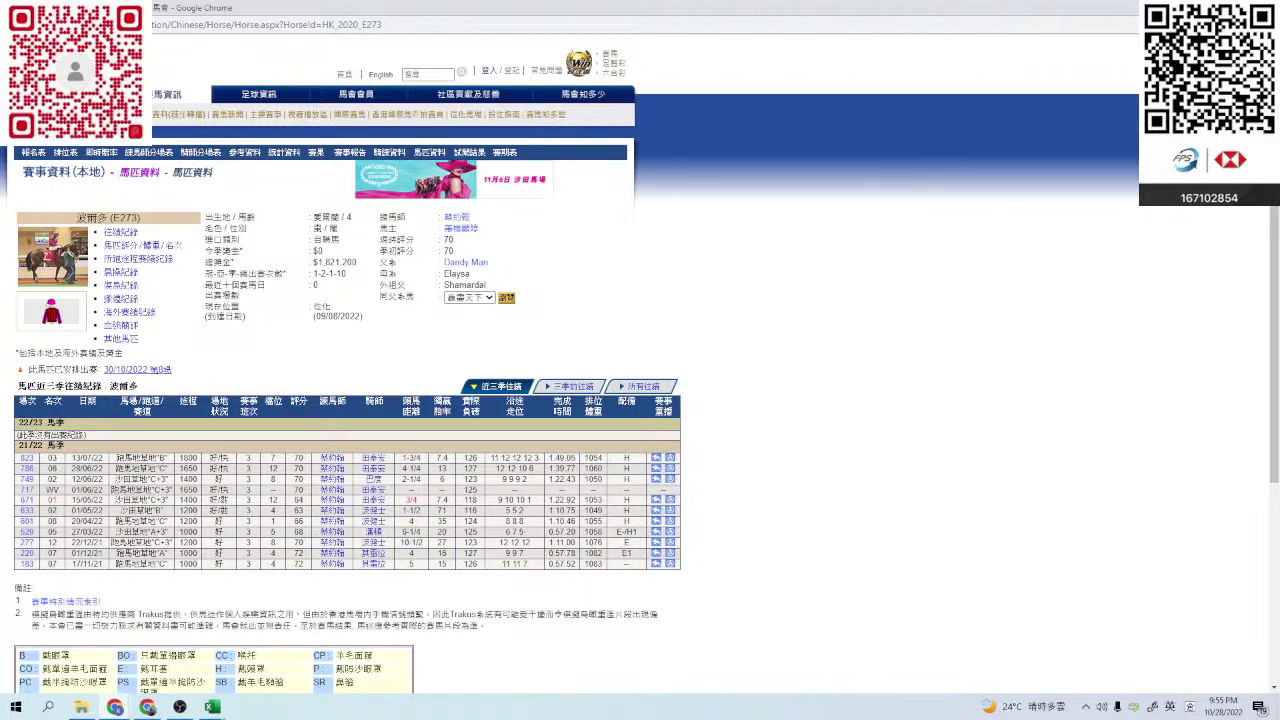
{"action": "key", "text": "ctrl+w"}
{"action": "key", "text": "alt+Tab"}
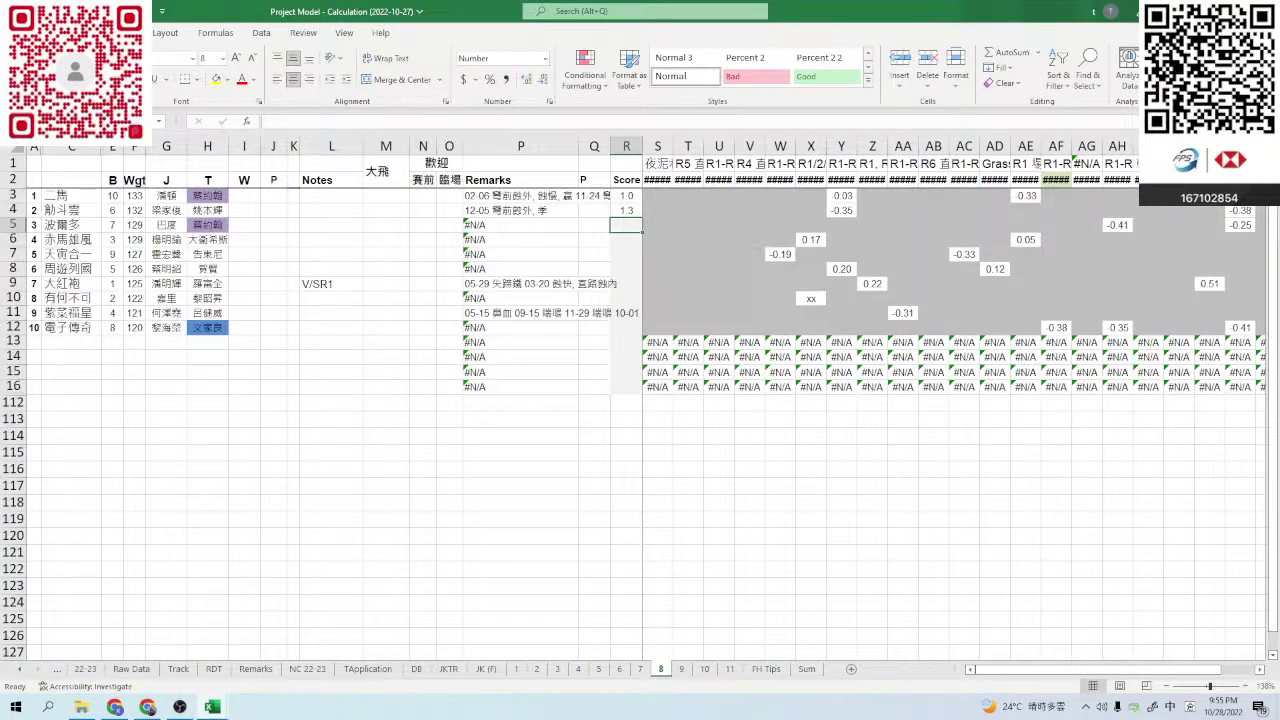
- Reopen 波爾多's profile from the race 8 card in a full-size window to recheck its past runs
{"action": "key", "text": "alt+Tab"}
{"action": "left_click", "coordinate": [158, 511]}
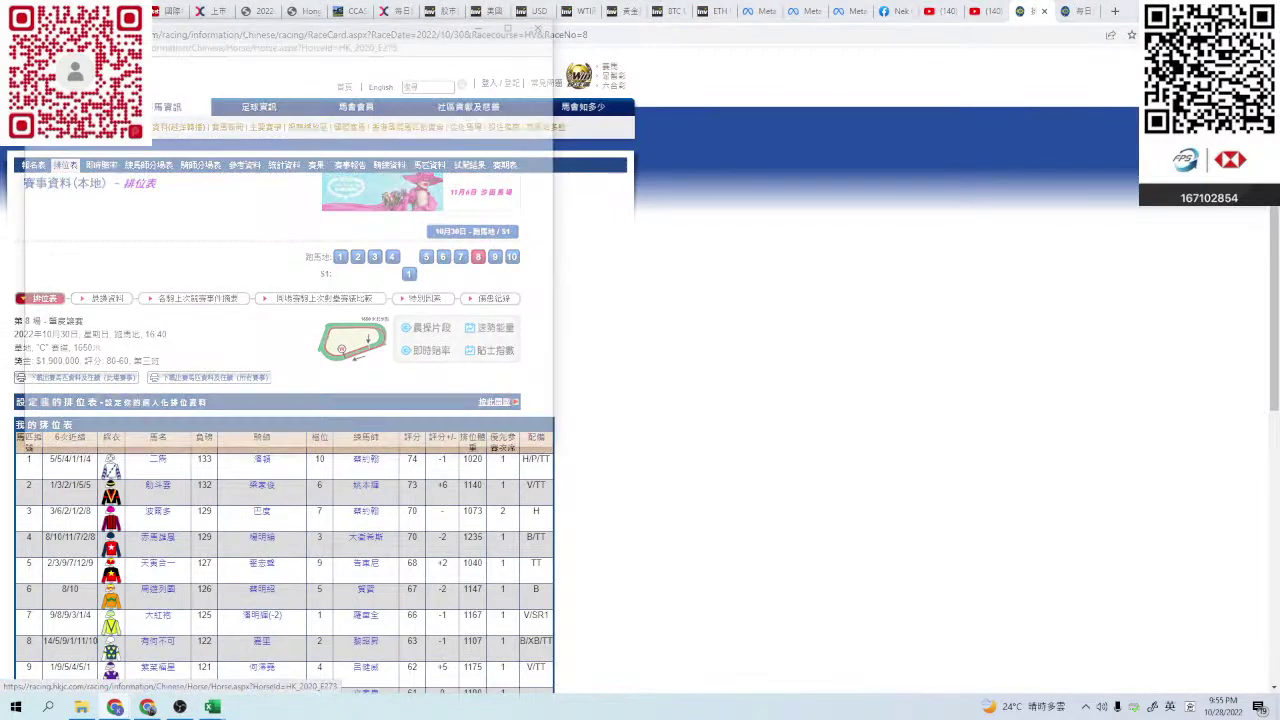
{"action": "left_click", "coordinate": [514, 26]}
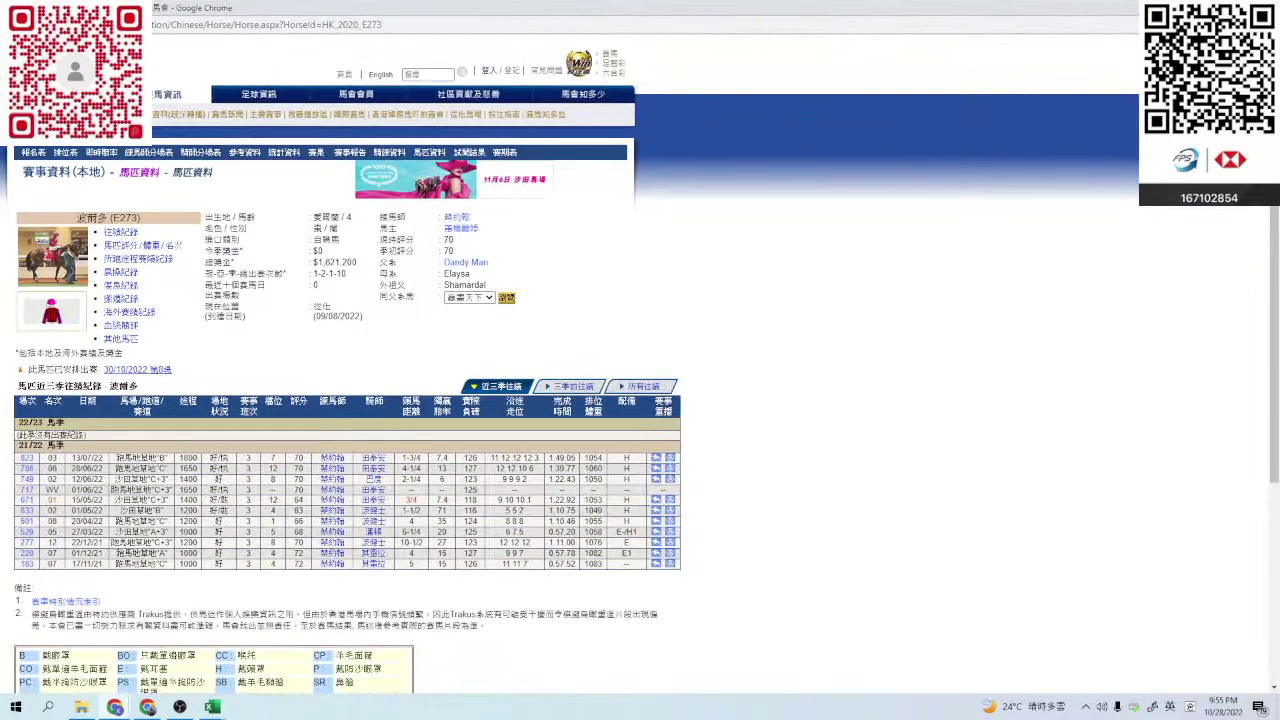
- Open 波爾多's 13/07/2022 race result from its profile, examine the running-position photos, and return to worksheet 8
{"action": "left_click", "coordinate": [26, 457]}
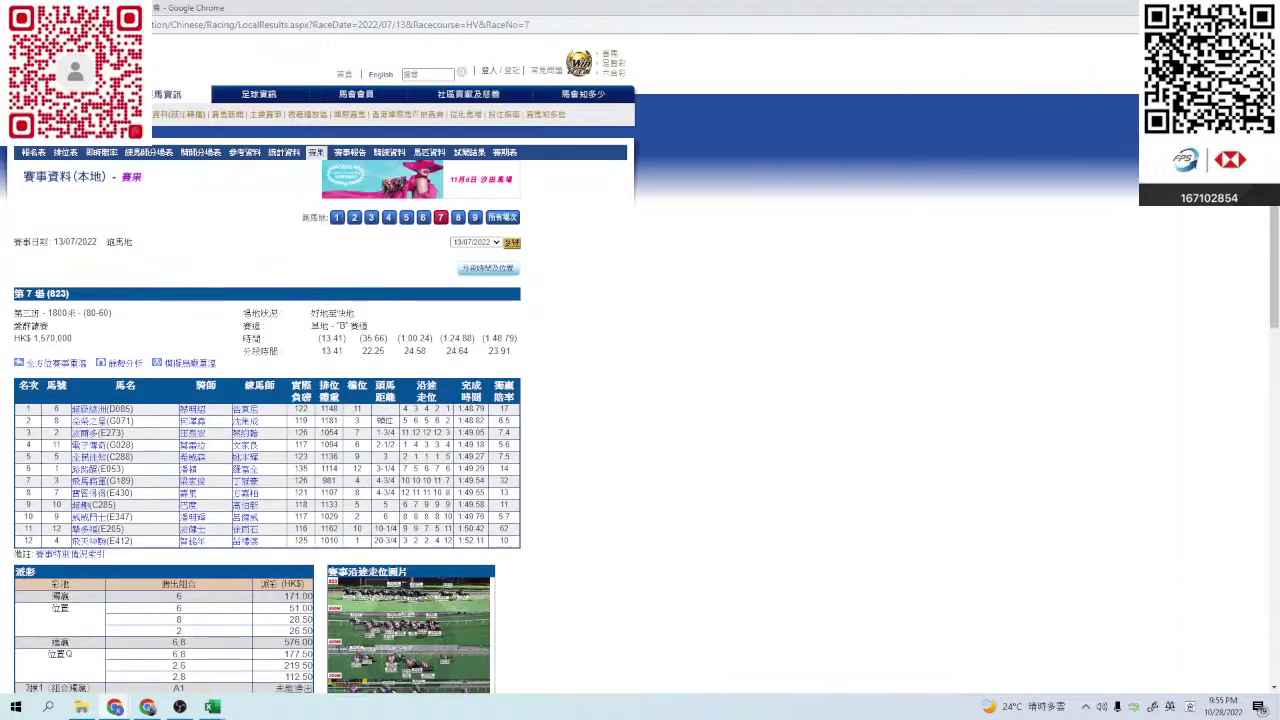
{"action": "left_click", "coordinate": [408, 630]}
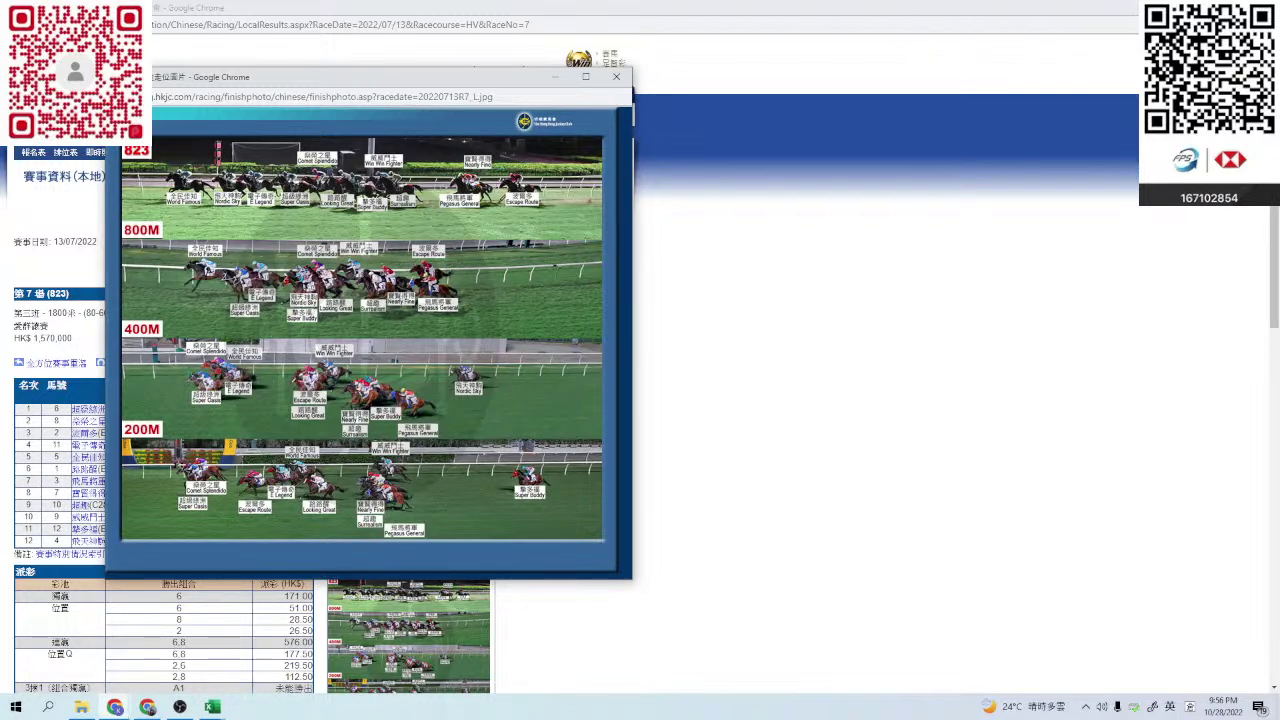
{"action": "left_click_drag", "start_coordinate": [400, 77], "coordinate": [529, 176]}
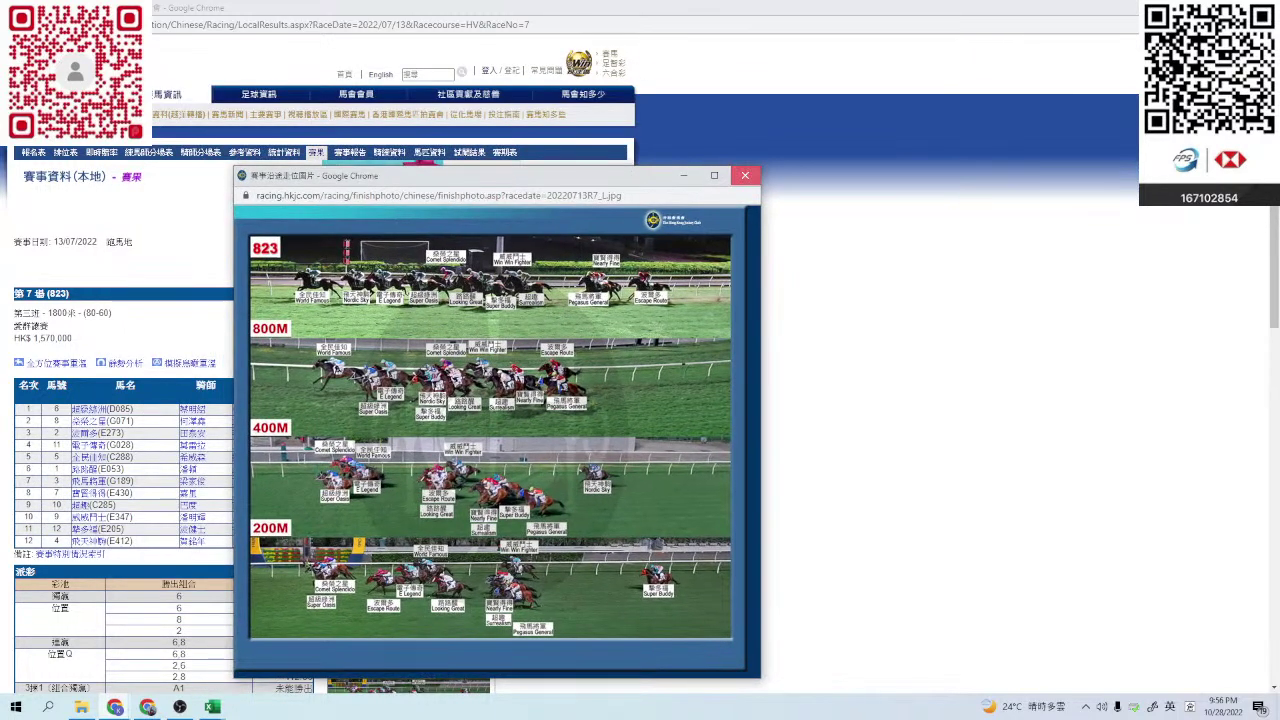
{"action": "left_click", "coordinate": [746, 176]}
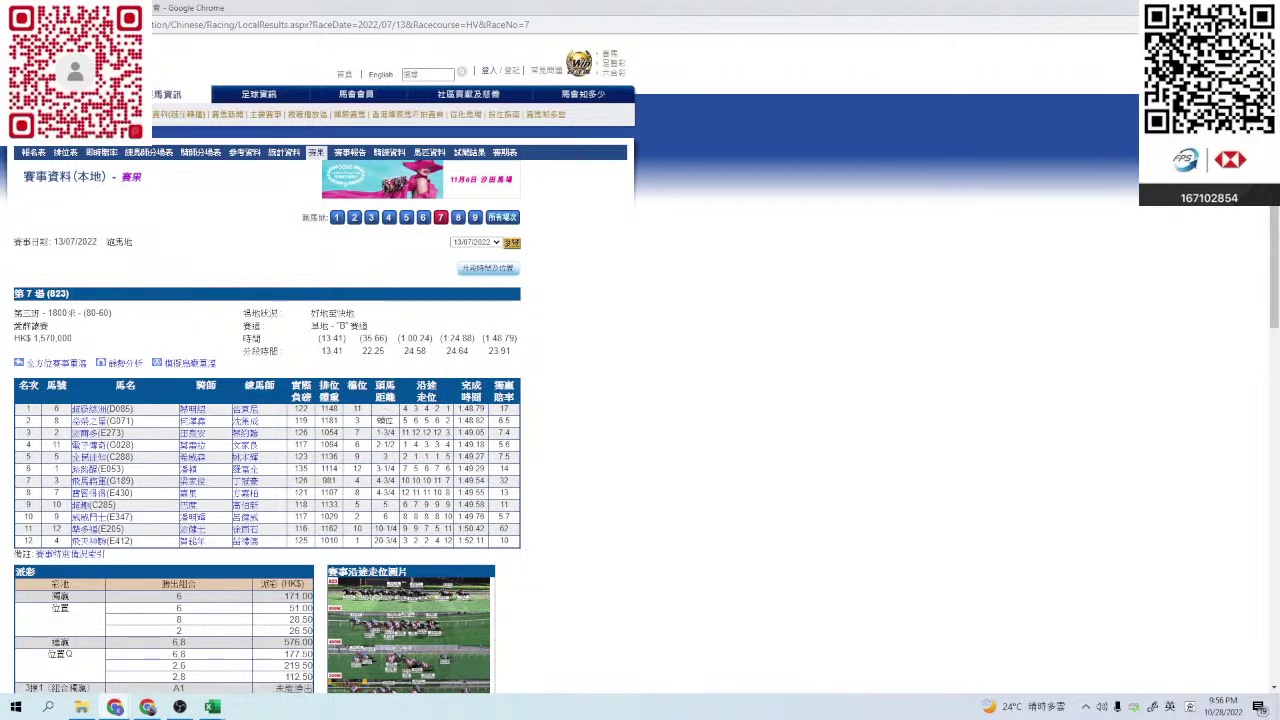
{"action": "right_click", "coordinate": [725, 344]}
{"action": "left_click", "coordinate": [756, 356]}
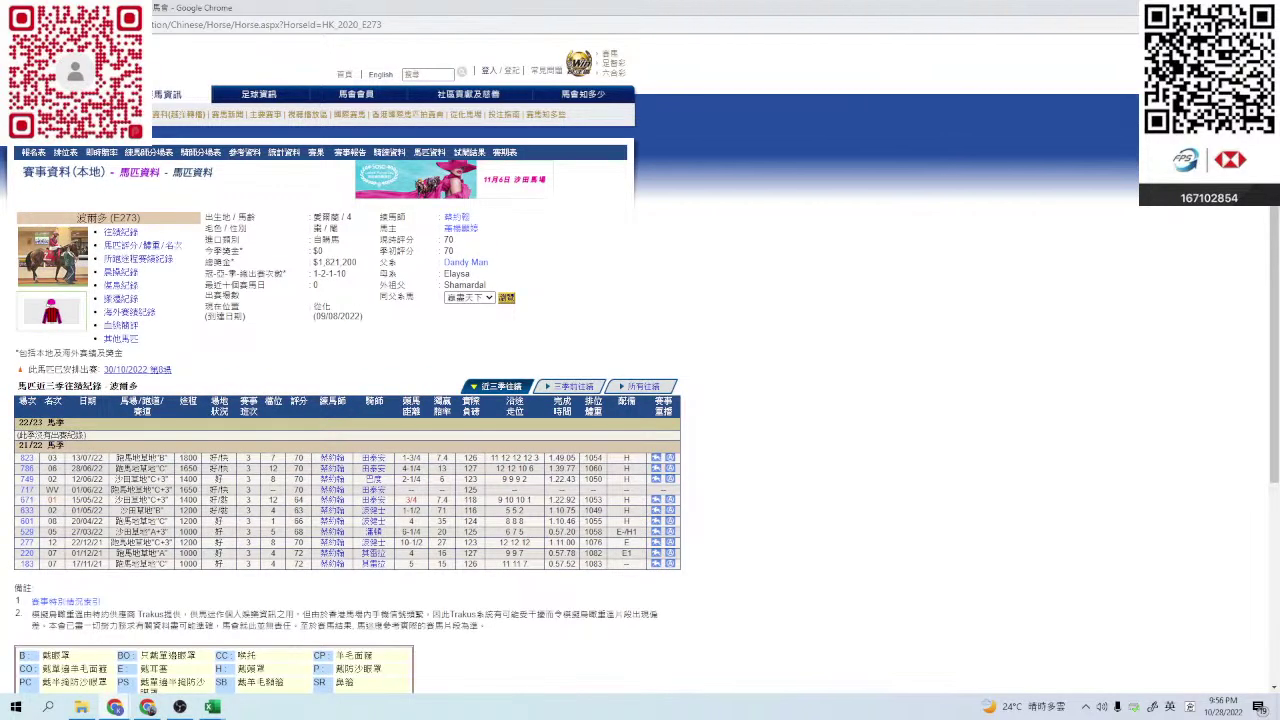
{"action": "key", "text": "alt+Tab"}
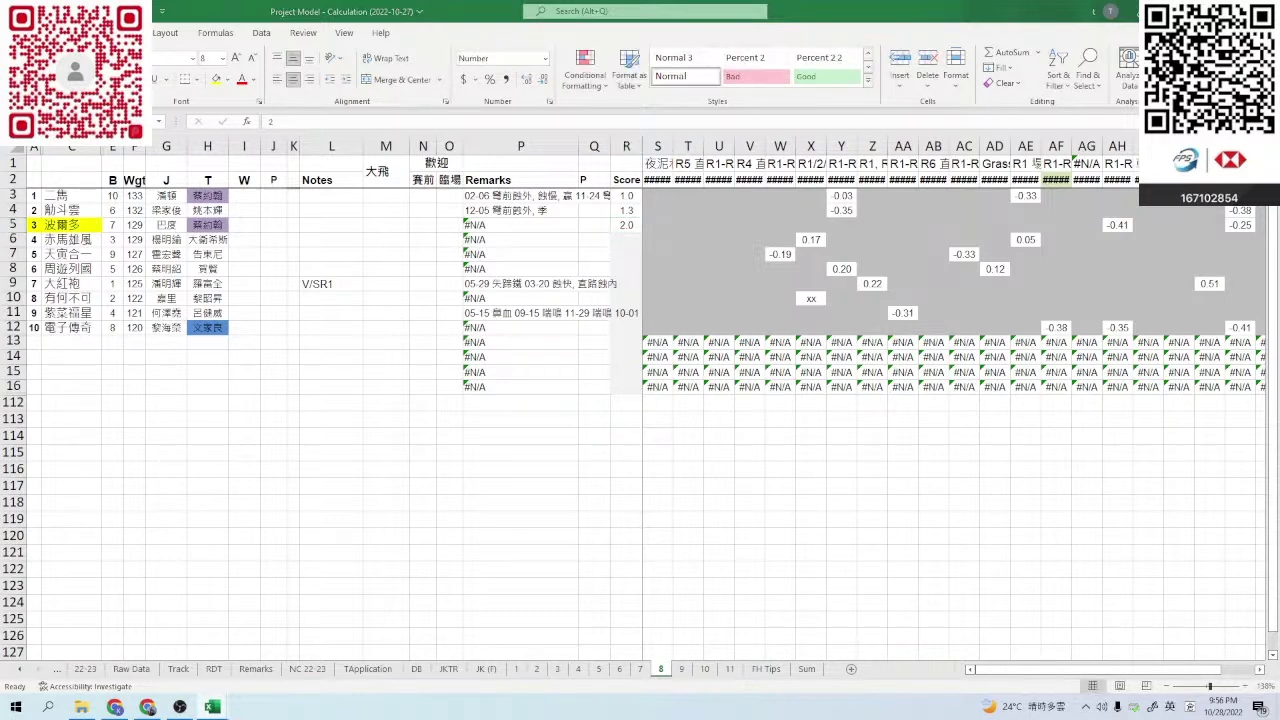
- Open 波爾多's morning trackwork record from its race 8 card profile in a full-size window and review the September and October entries
{"action": "key", "text": "alt+Tab"}
{"action": "left_click", "coordinate": [158, 511]}
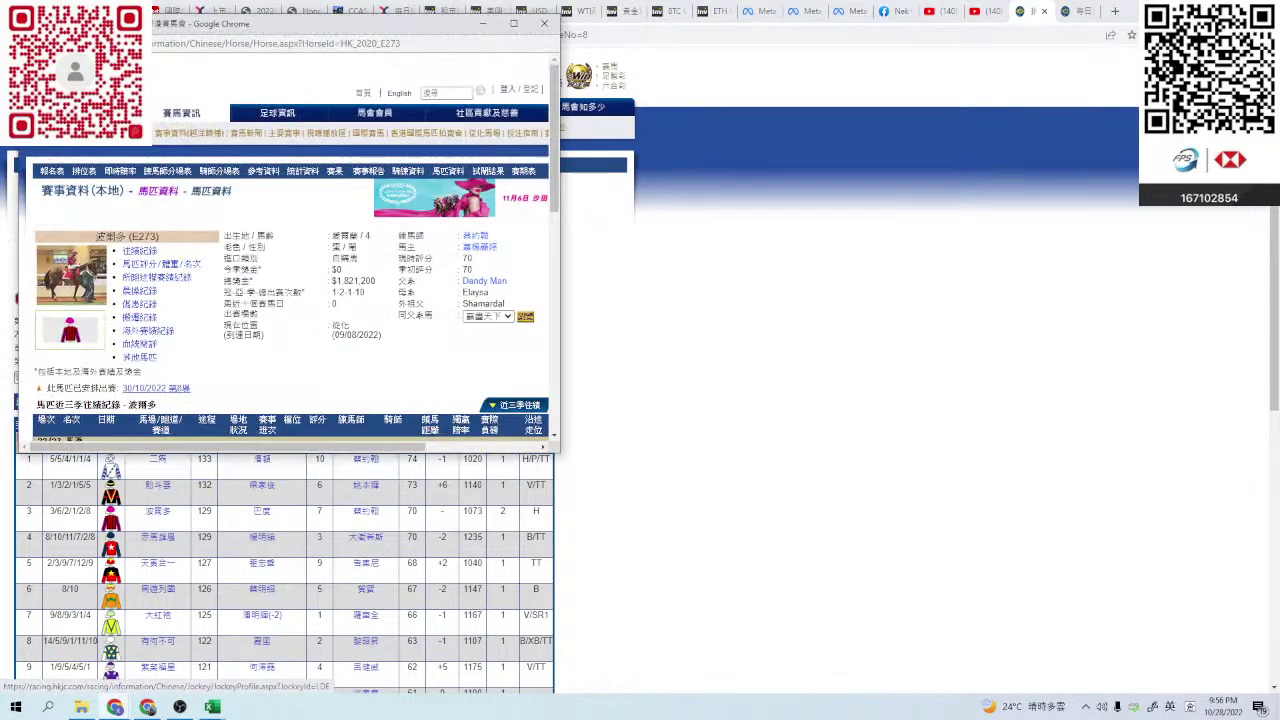
{"action": "left_click", "coordinate": [139, 290]}
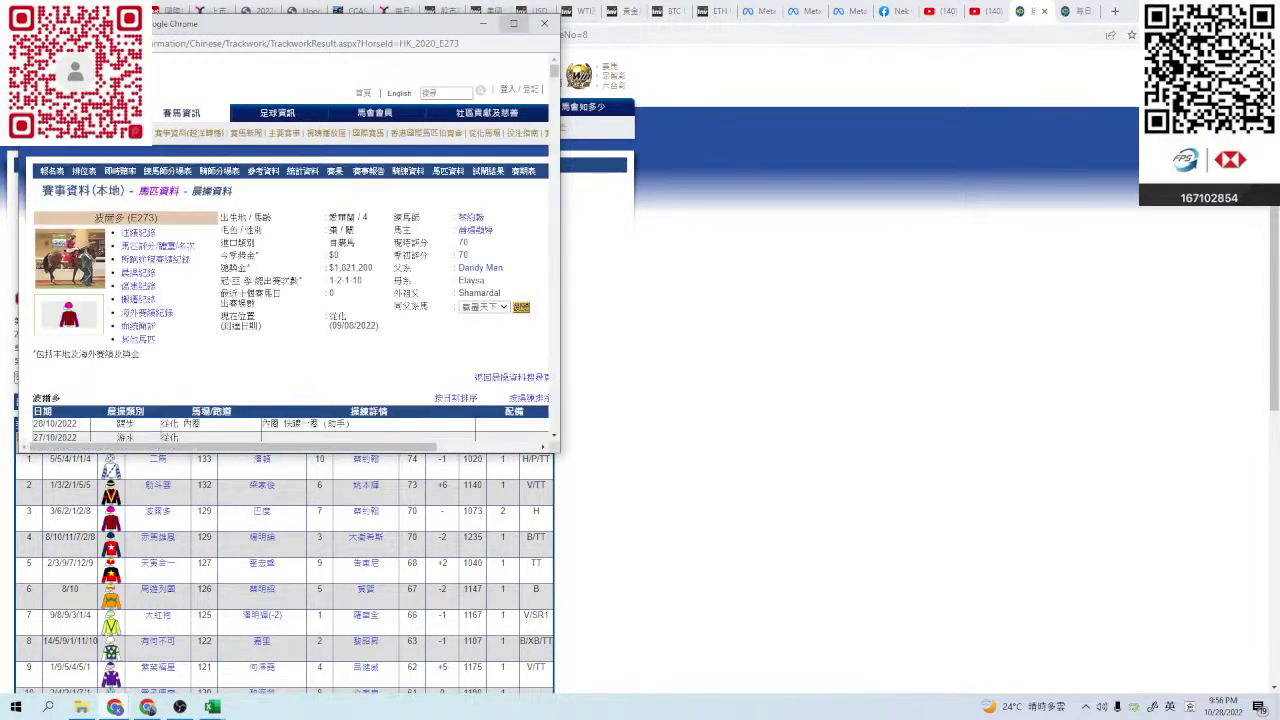
{"action": "left_click", "coordinate": [514, 23]}
{"action": "scroll", "coordinate": [273, 400], "scroll_direction": "down", "scroll_amount": 5}
{"action": "scroll", "coordinate": [274, 364], "scroll_direction": "down", "scroll_amount": 10}
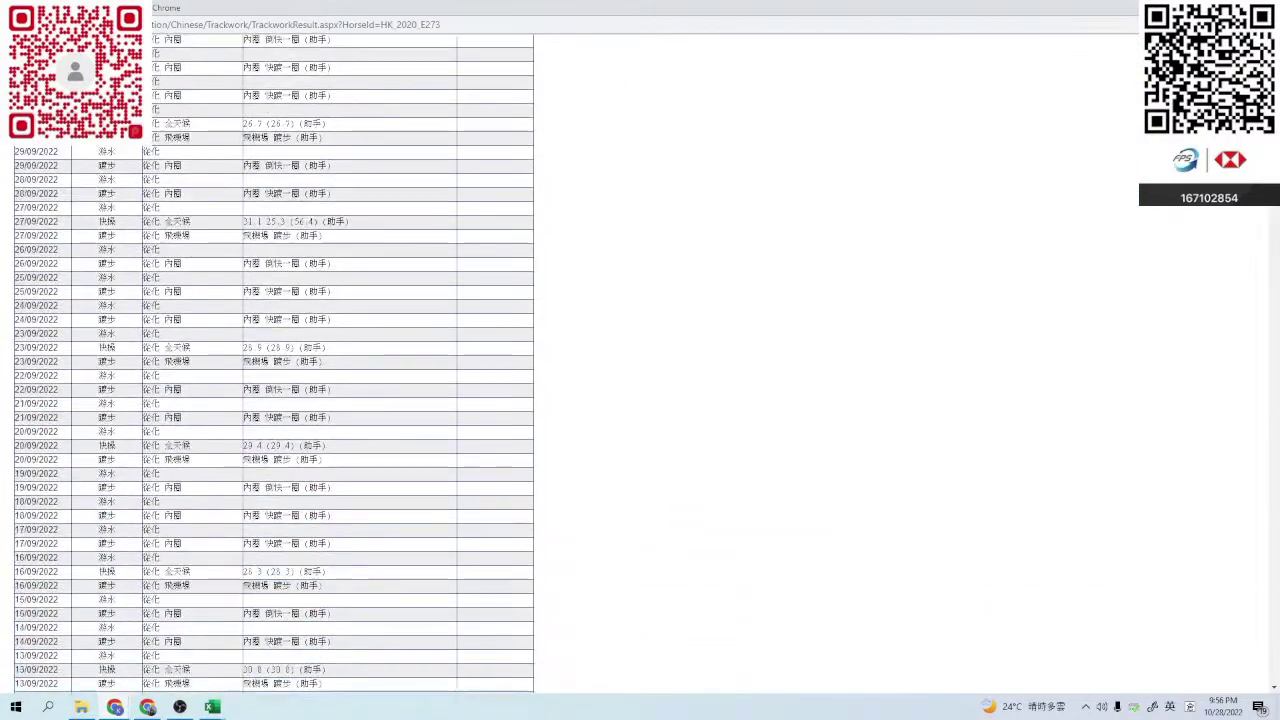
{"action": "scroll", "coordinate": [274, 364], "scroll_direction": "up", "scroll_amount": 6}
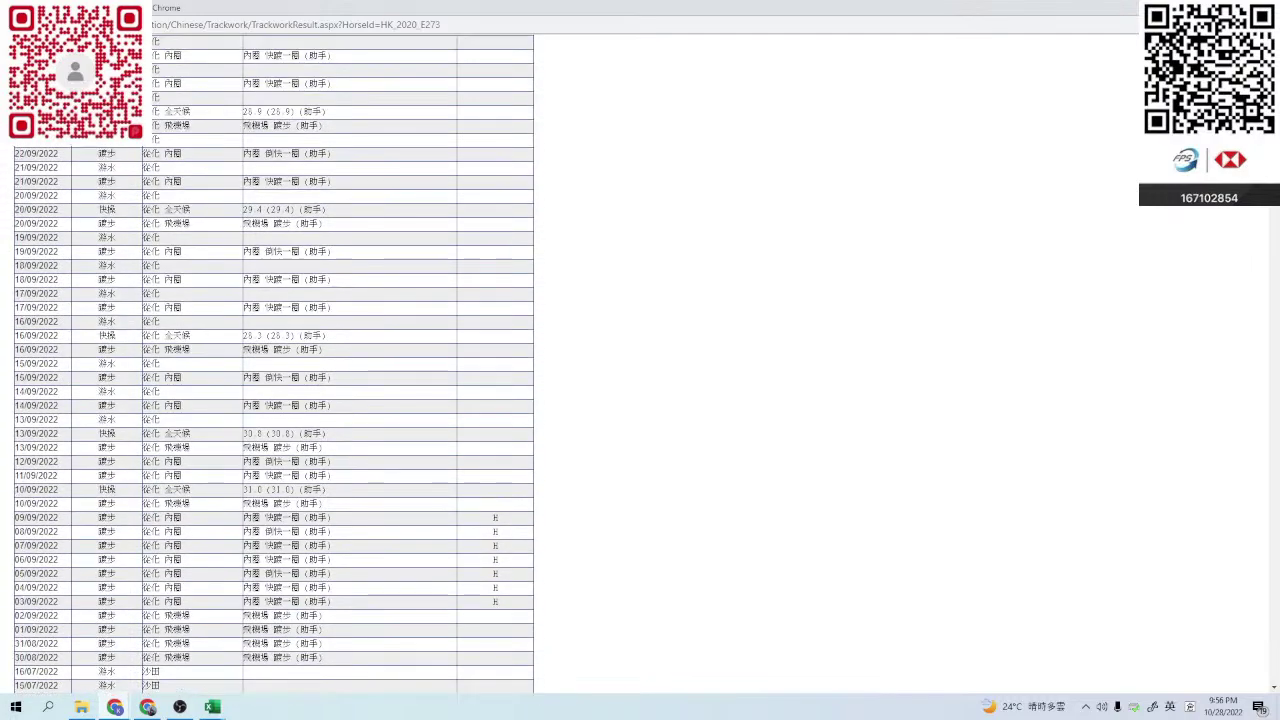
{"action": "scroll", "coordinate": [274, 364], "scroll_direction": "up", "scroll_amount": 5}
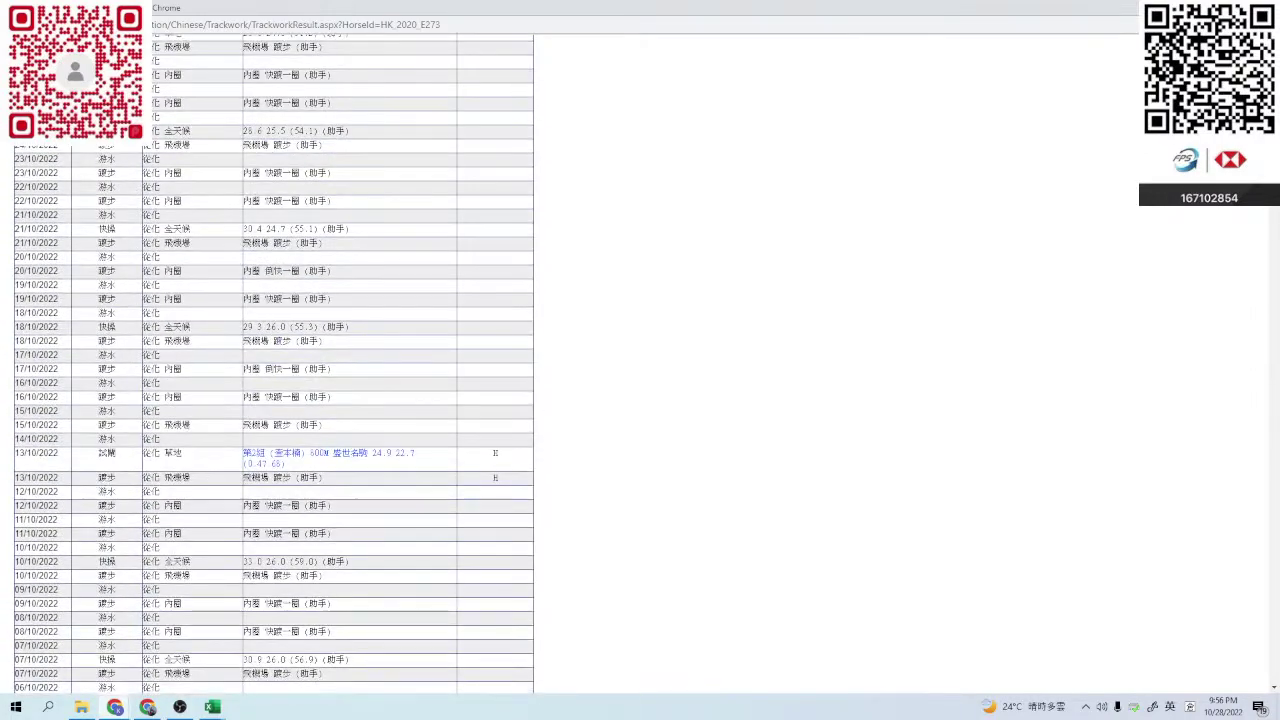
- Open 波爾多's 13/10/2022 barrier trial result from the trackwork list, read it, and close the trial and trackwork windows
{"action": "left_click", "coordinate": [355, 453]}
{"action": "left_click_drag", "start_coordinate": [197, 162], "coordinate": [628, 245]}
{"action": "left_click", "coordinate": [628, 245]}
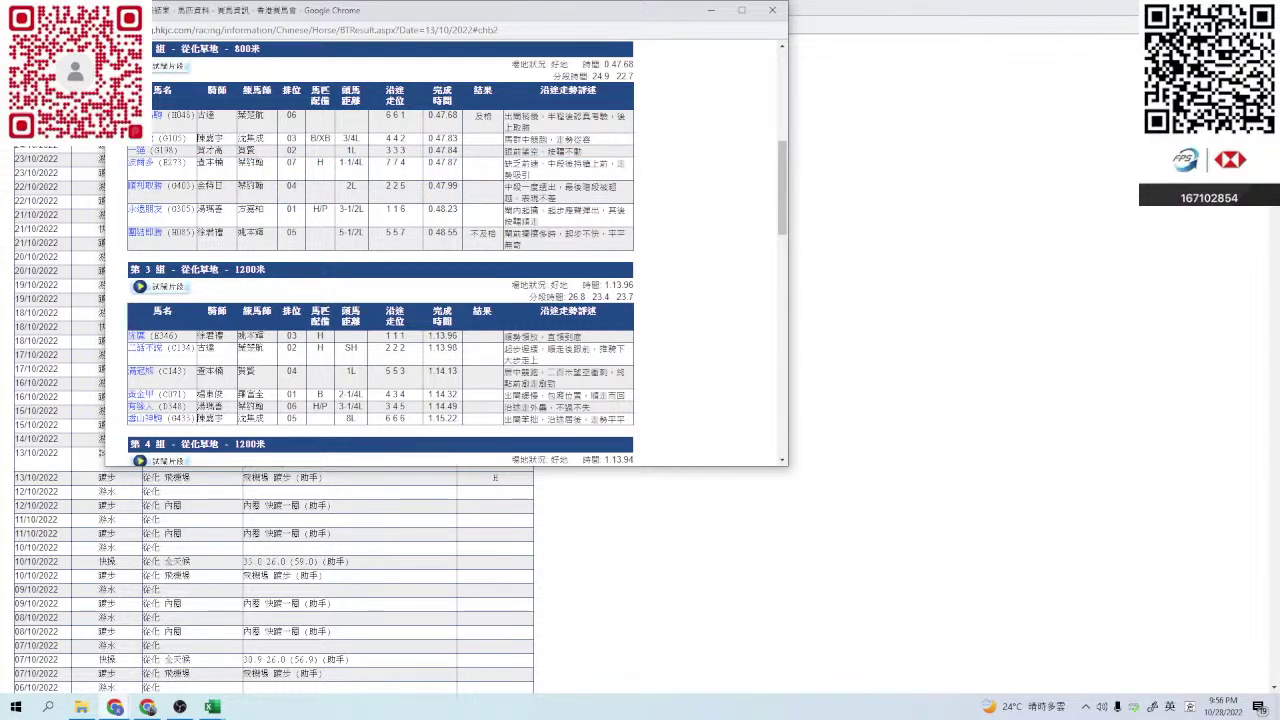
{"action": "left_click", "coordinate": [772, 10]}
{"action": "scroll", "coordinate": [640, 364], "scroll_direction": "up", "scroll_amount": 7}
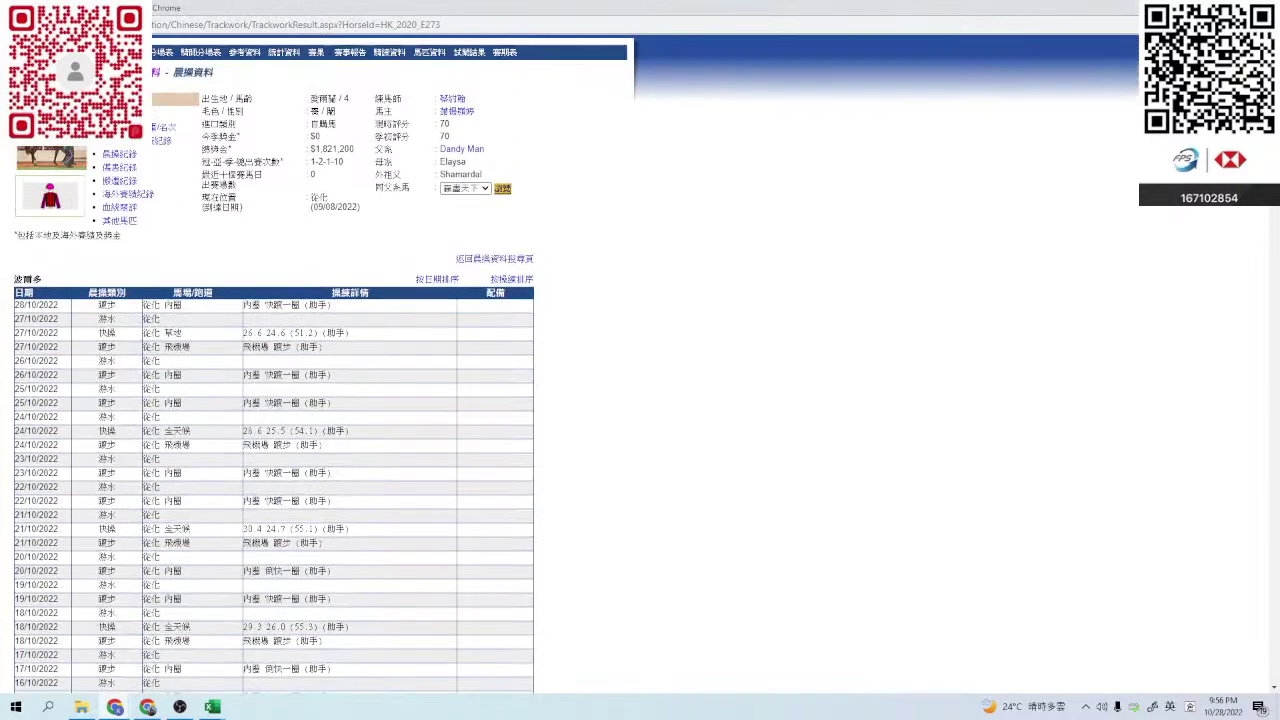
{"action": "left_click", "coordinate": [1257, 10]}
- Select the Score cell of horse 4 in worksheet 8 and save the Excel model
{"action": "key", "text": "alt+Tab"}
{"action": "key", "text": "Down"}
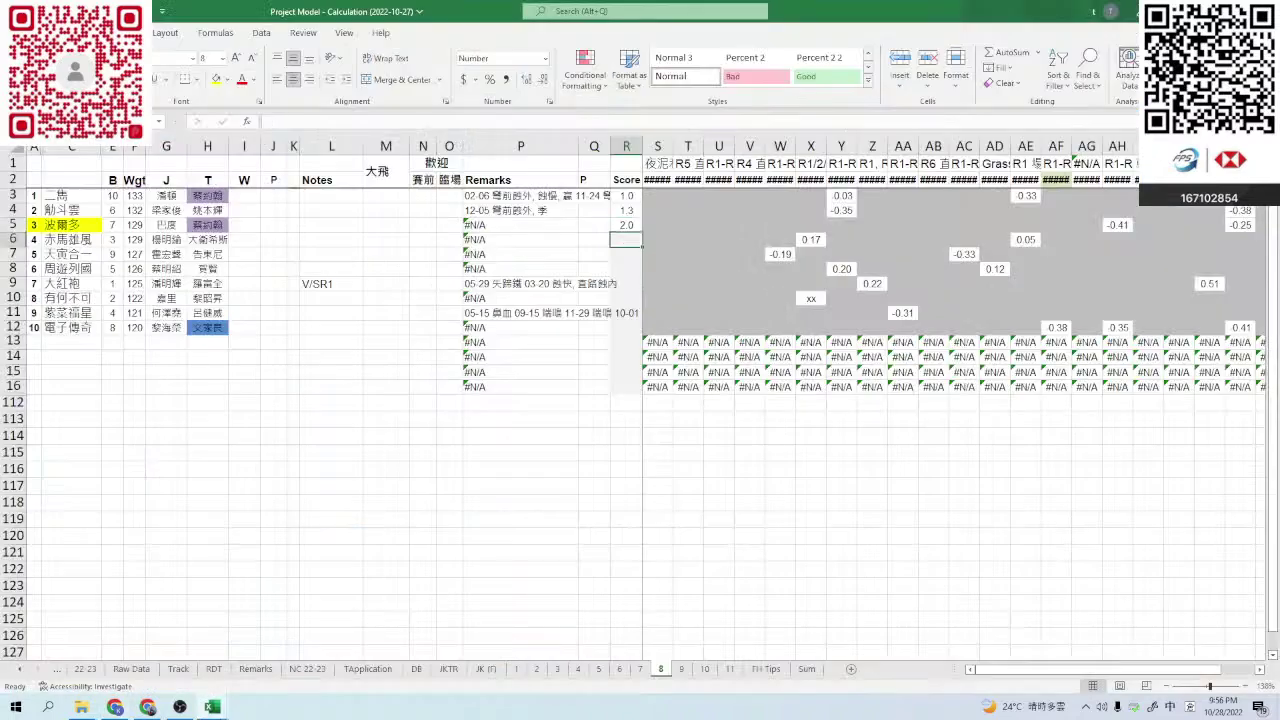
{"action": "key", "text": "ctrl+s"}
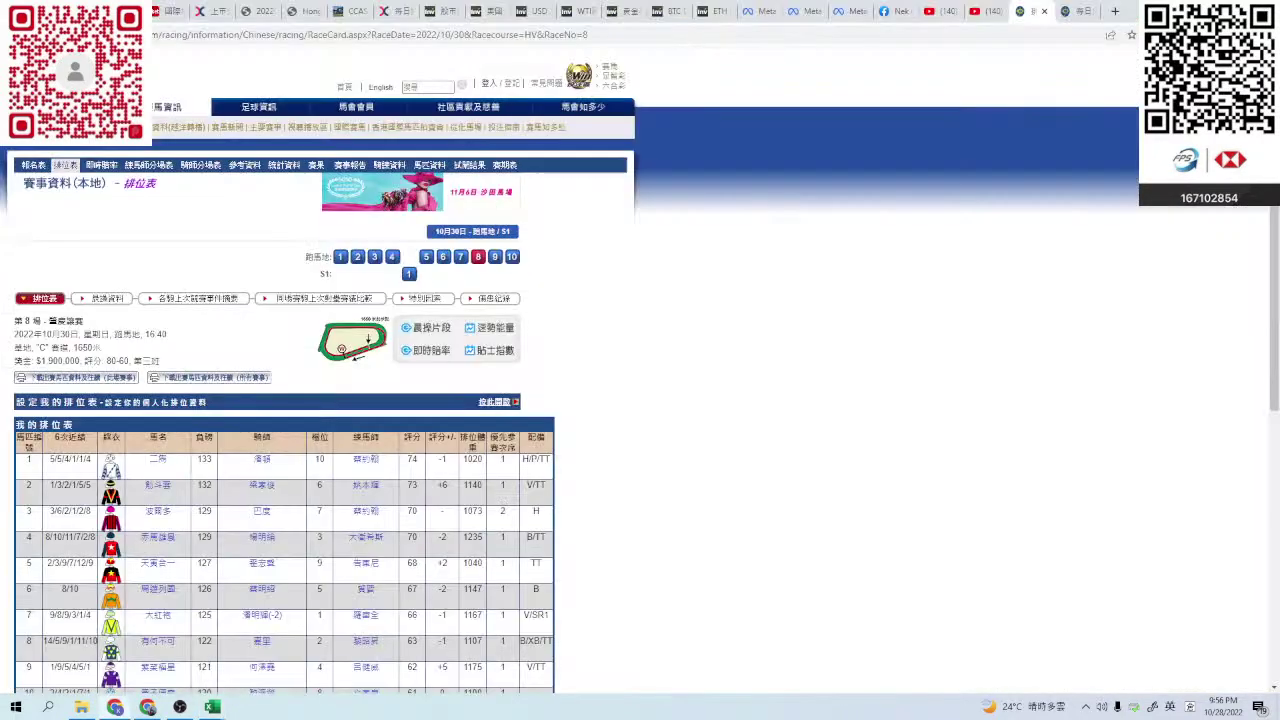
- Check the past runs of horse 4, 赤馬雄風, from the race 8 card, and select horse 5's Score cell in worksheet 8
{"action": "key", "text": "alt+Tab"}
{"action": "left_click", "coordinate": [157, 537]}
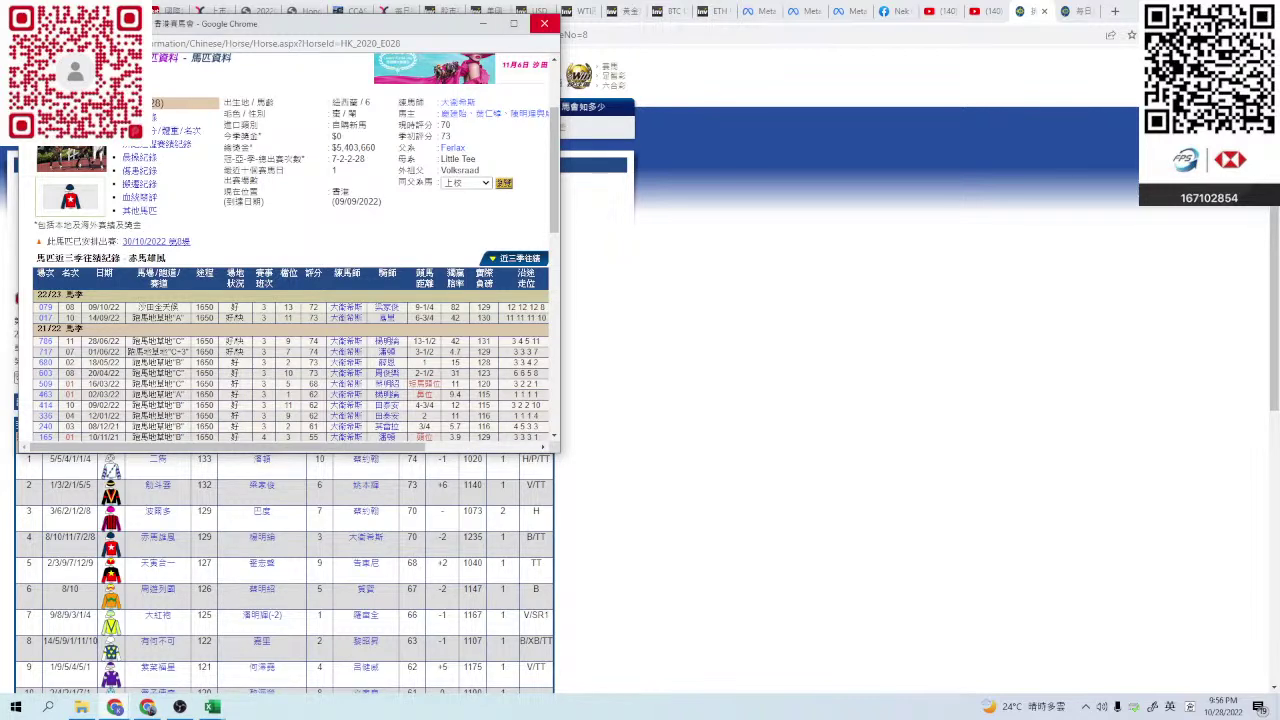
{"action": "left_click", "coordinate": [544, 23]}
{"action": "key", "text": "alt+Tab"}
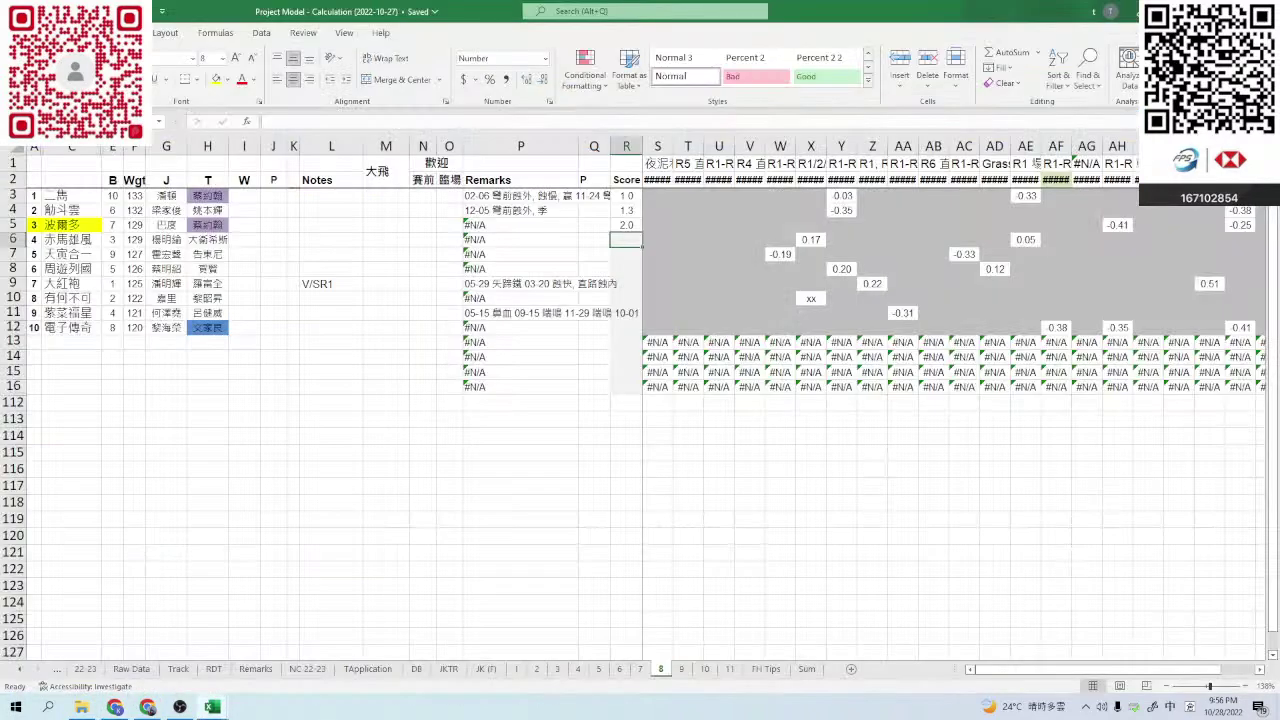
{"action": "key", "text": "alt+Tab"}
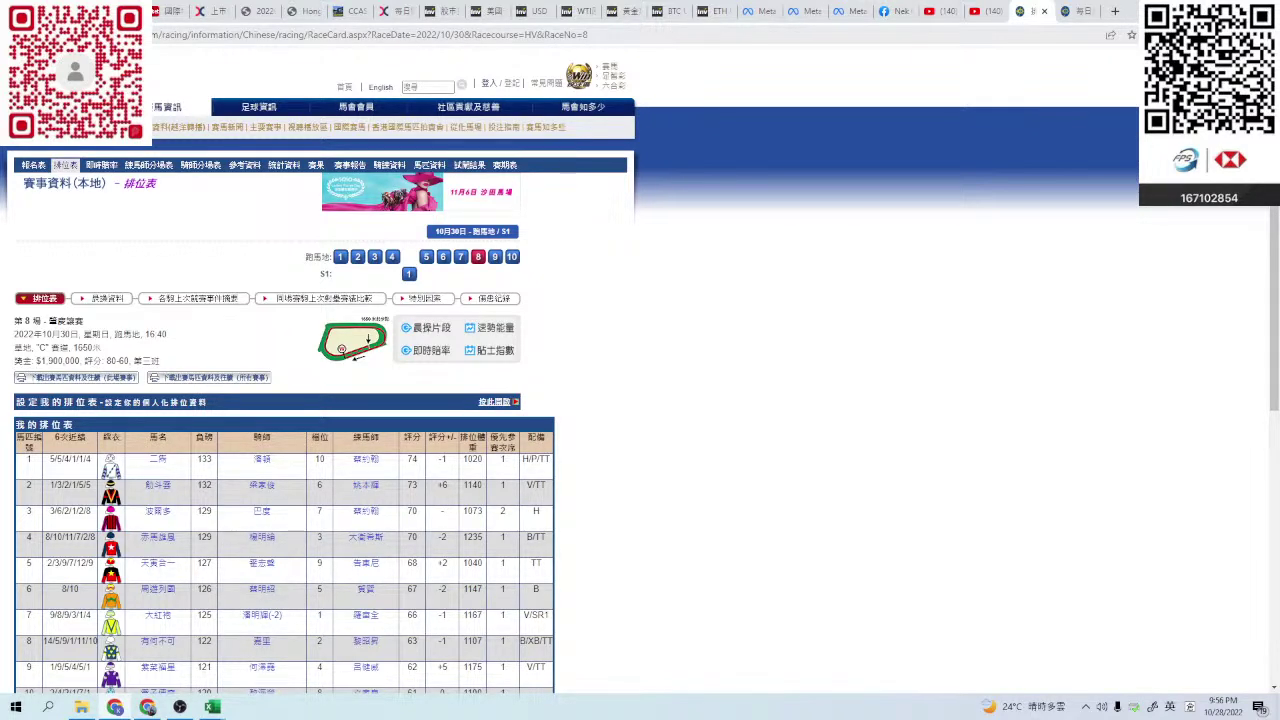
{"action": "key", "text": "alt+Tab"}
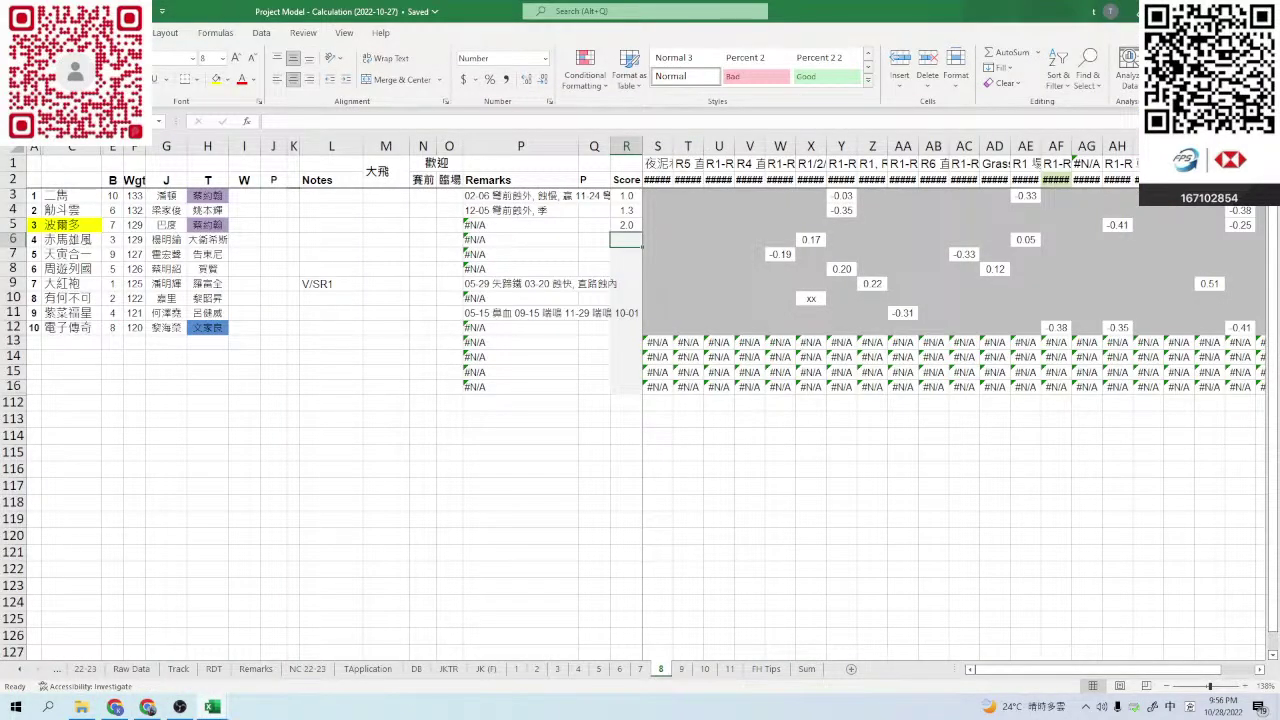
{"action": "key", "text": "Down"}
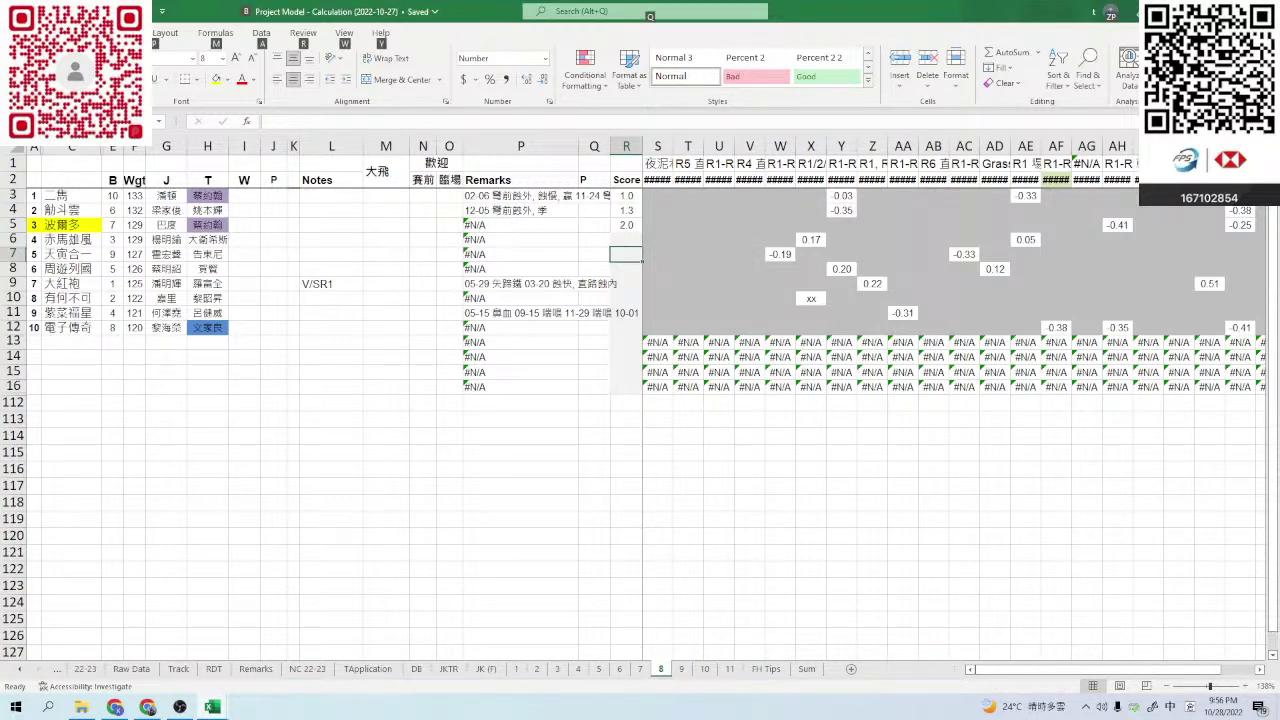
- Open horse 5's profile and its 12/10/2022 race result, examine the running-position photos, and return to worksheet 8
{"action": "key", "text": "alt+Tab"}
{"action": "left_click", "coordinate": [158, 563]}
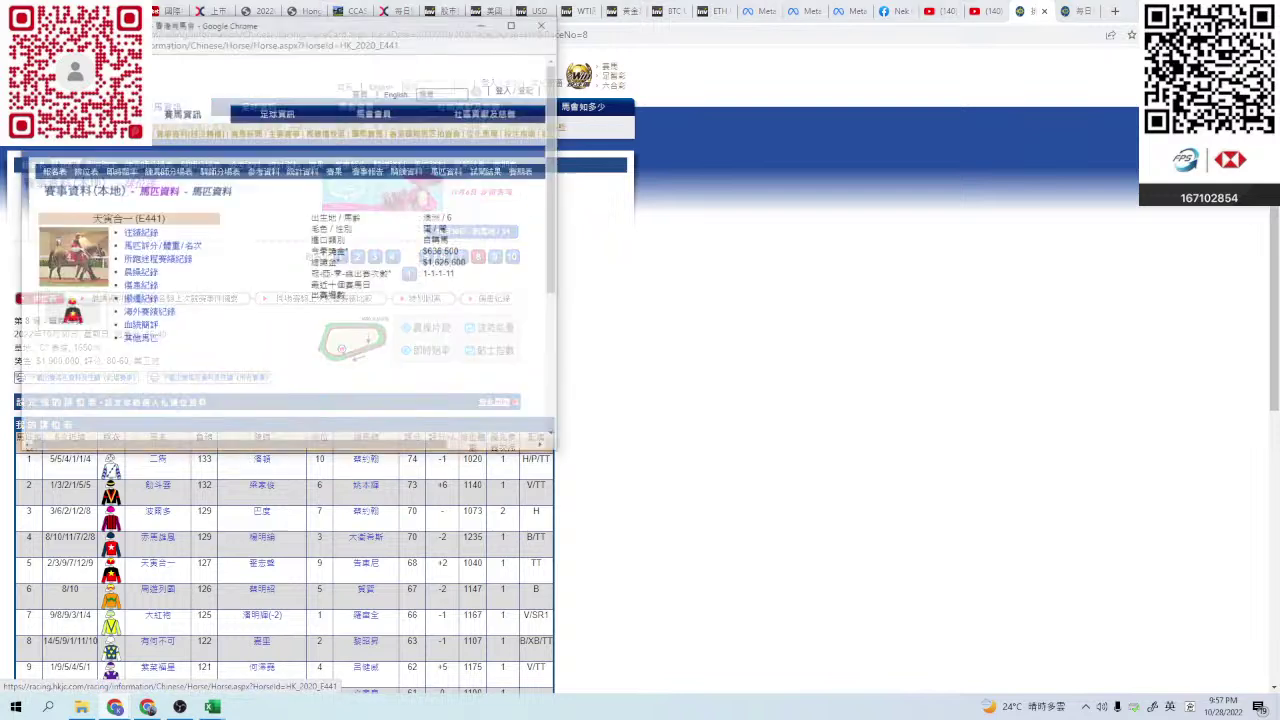
{"action": "left_click", "coordinate": [513, 22]}
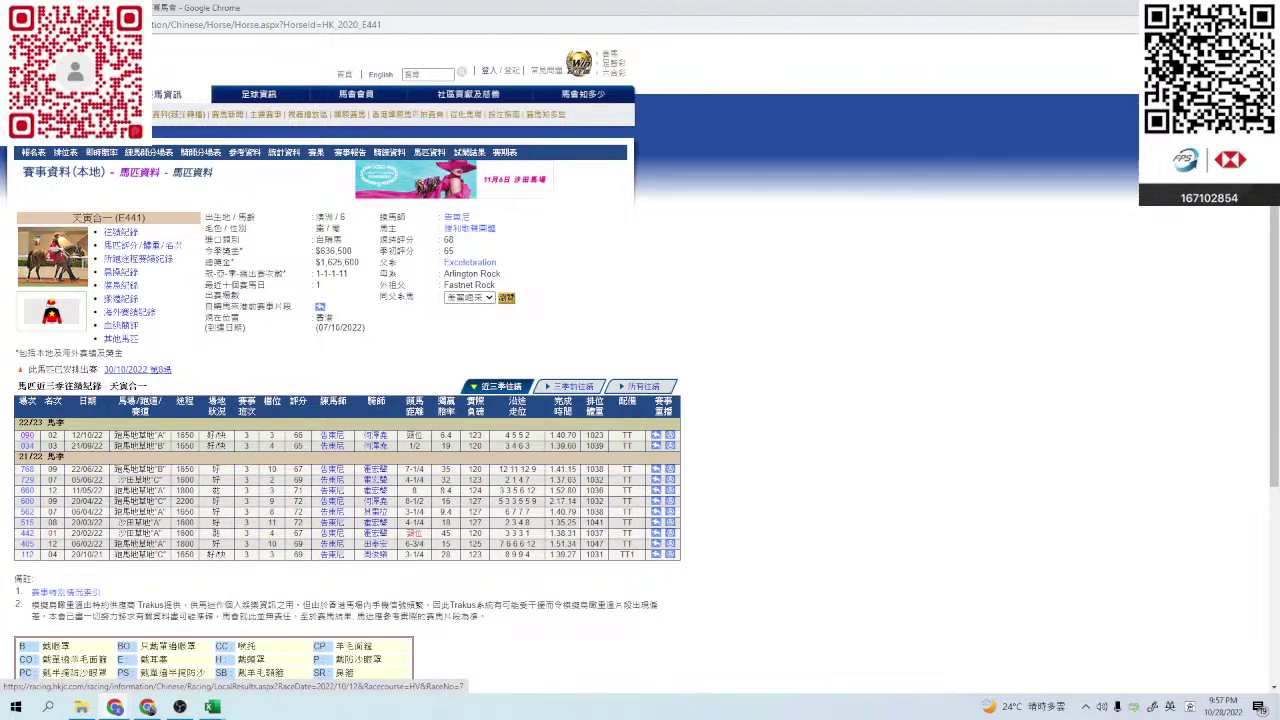
{"action": "left_click", "coordinate": [27, 435]}
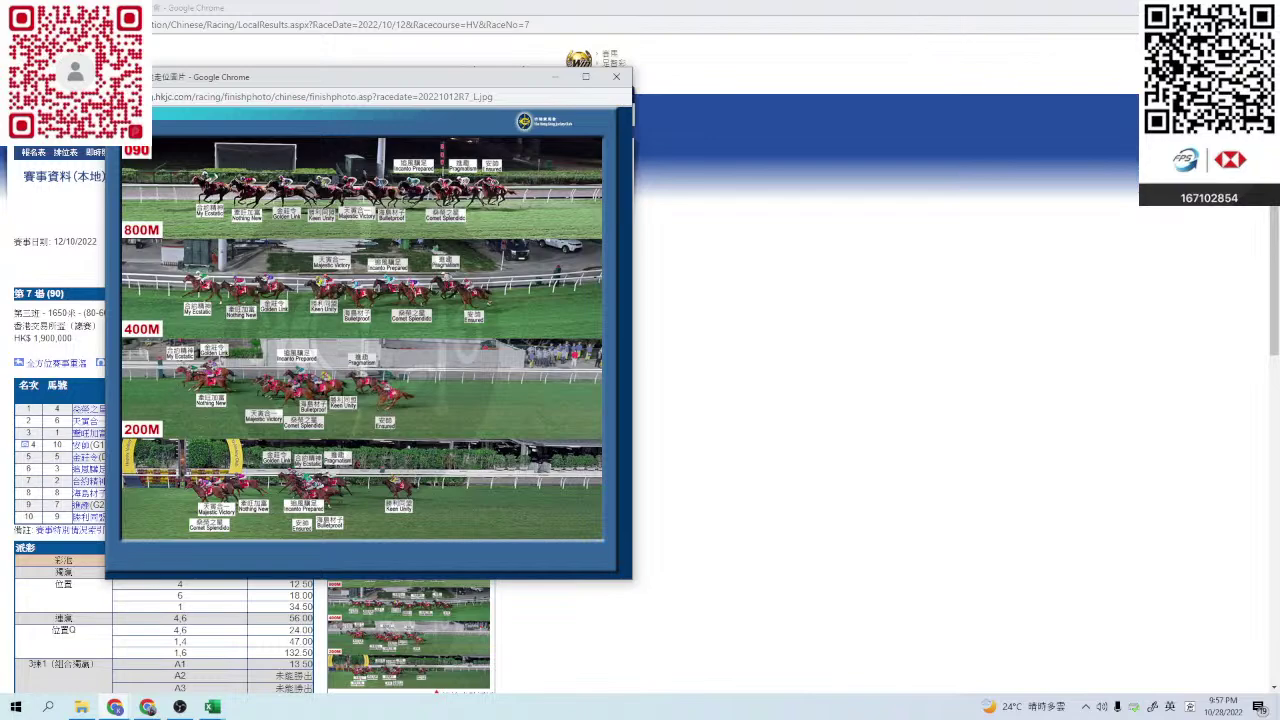
{"action": "left_click", "coordinate": [616, 76]}
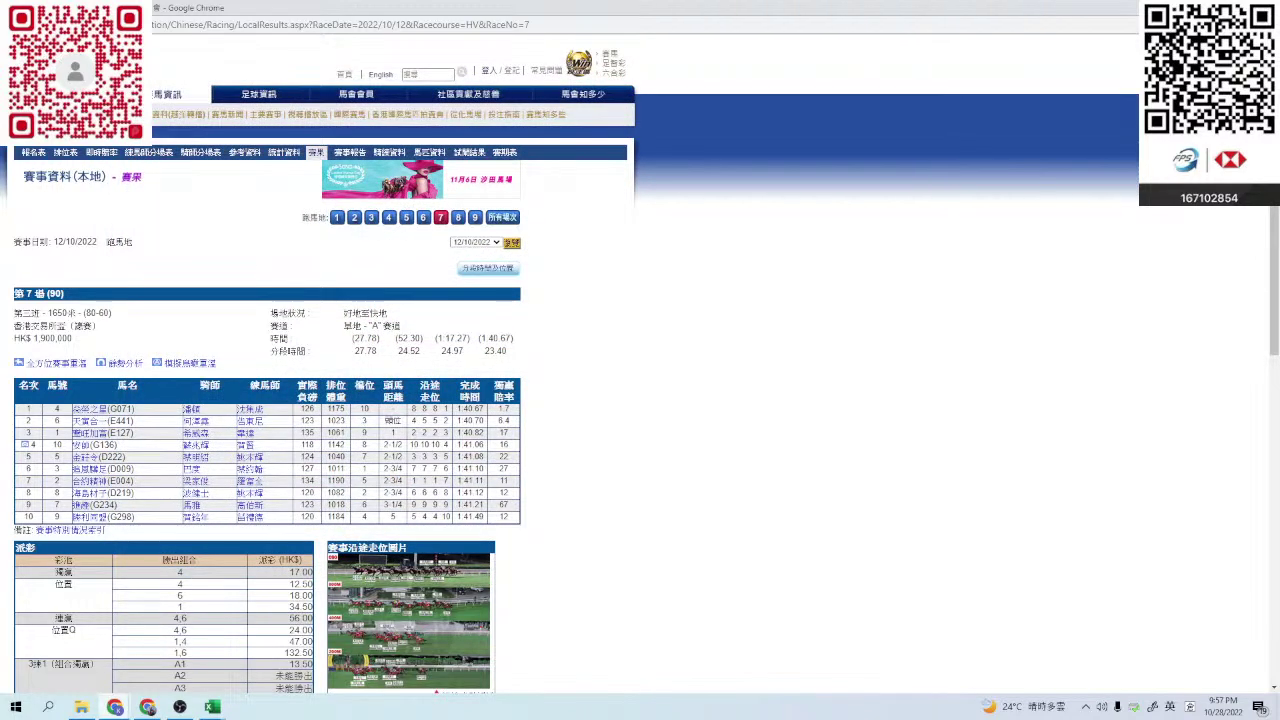
{"action": "key", "text": "alt+F4"}
{"action": "key", "text": "alt+Tab"}
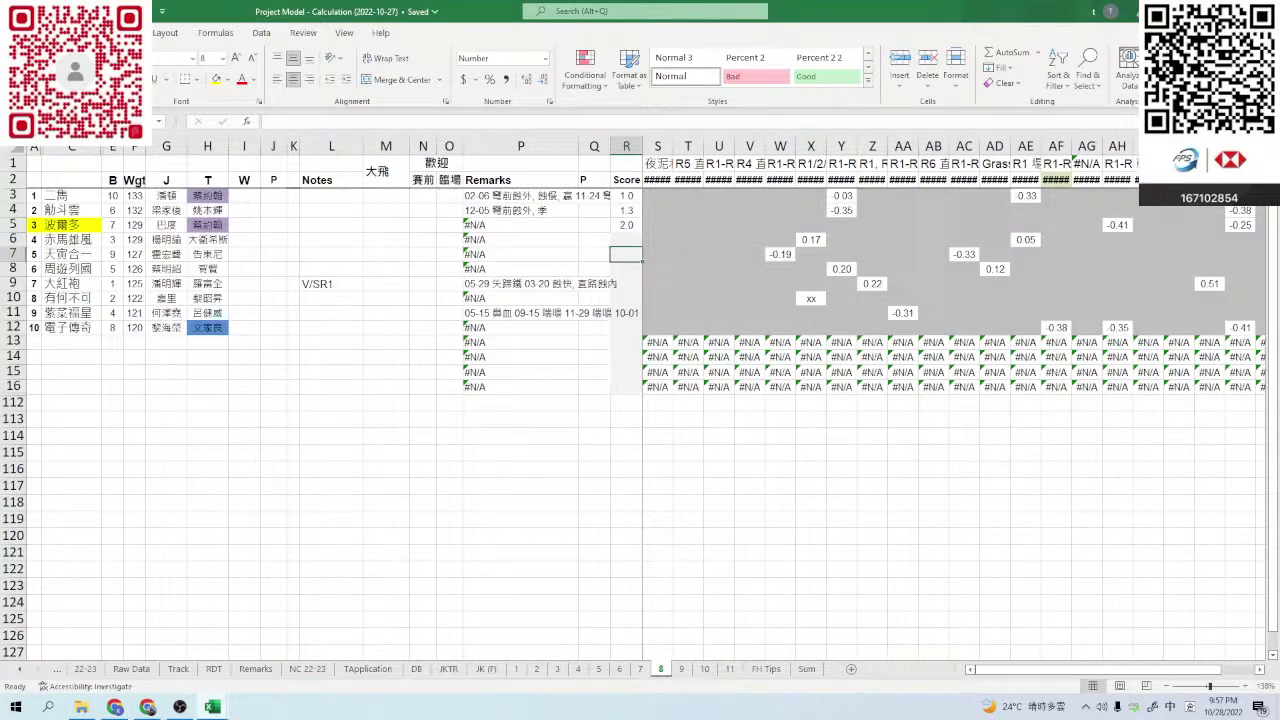
- Widen column W of worksheet 8 to read its track note for 10/12/2022, and undo the widening
{"action": "double_click", "coordinate": [795, 146]}
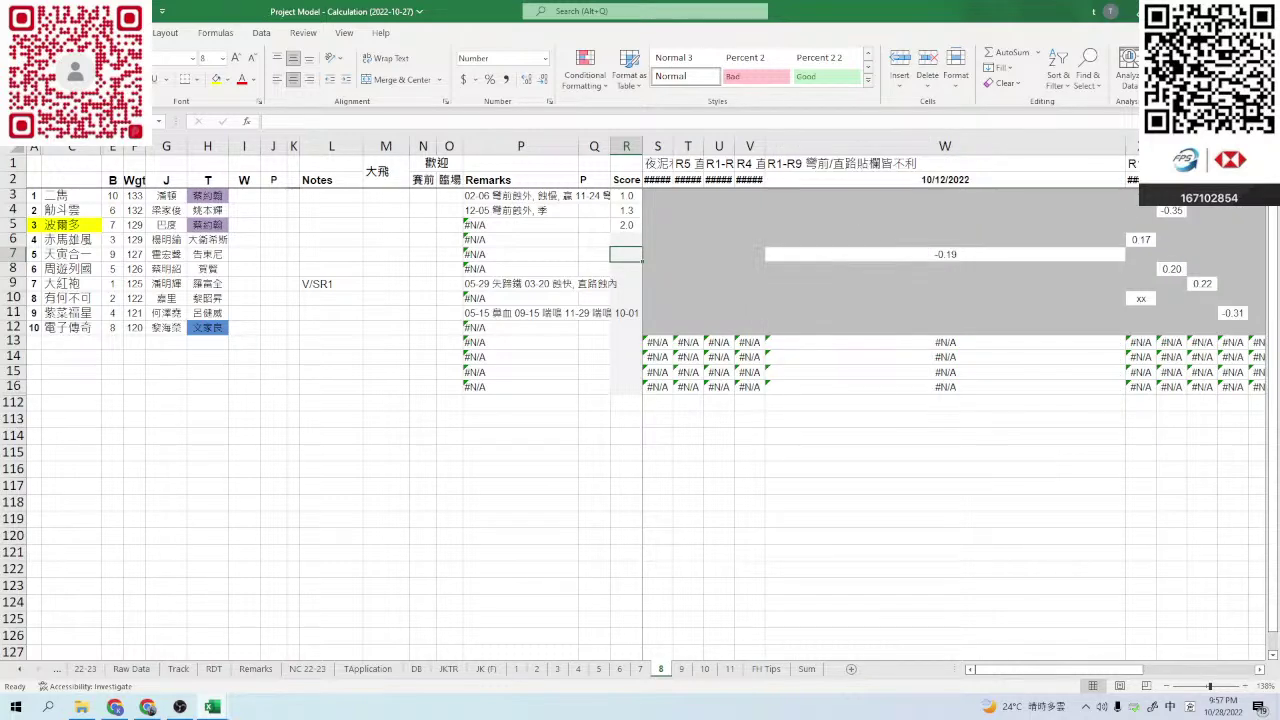
{"action": "key", "text": "ctrl+z"}
- Reopen horse 5's 12/10/2022 result from its race 8 card profile, recheck the running-position photos, and go back to its record
{"action": "key", "text": "alt+Tab"}
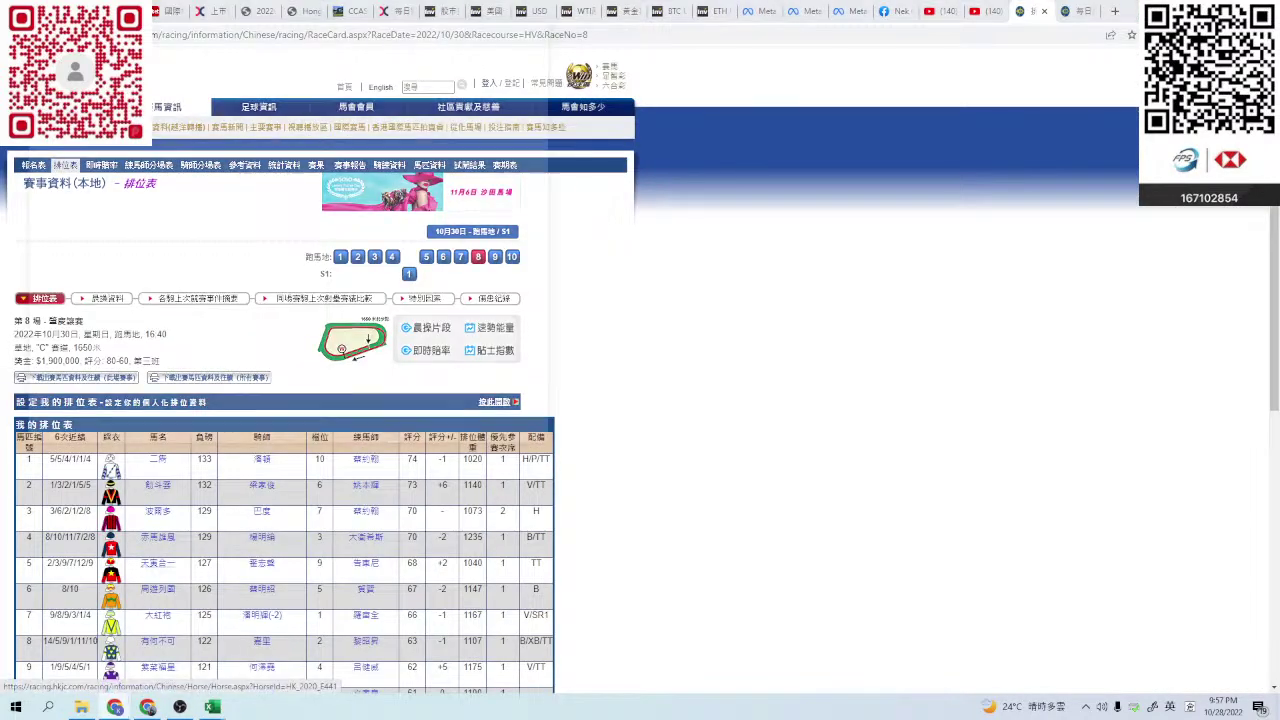
{"action": "left_click", "coordinate": [158, 563]}
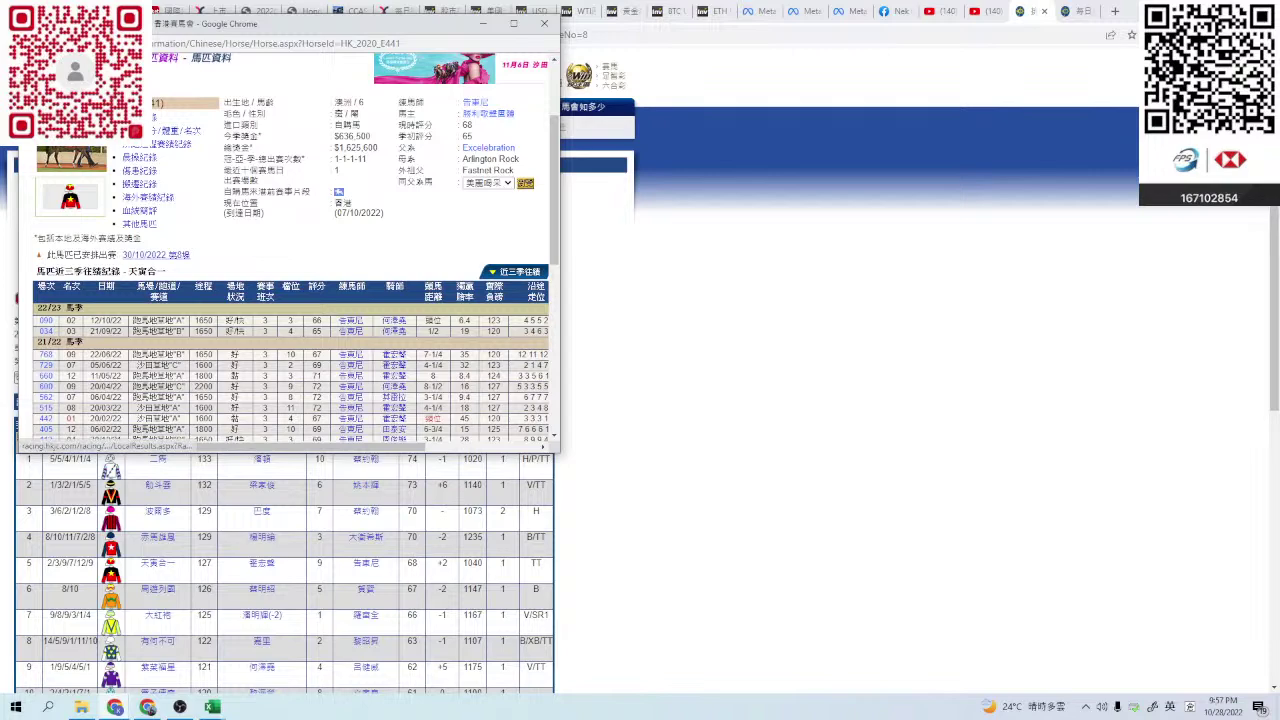
{"action": "left_click", "coordinate": [46, 320]}
{"action": "left_click", "coordinate": [513, 23]}
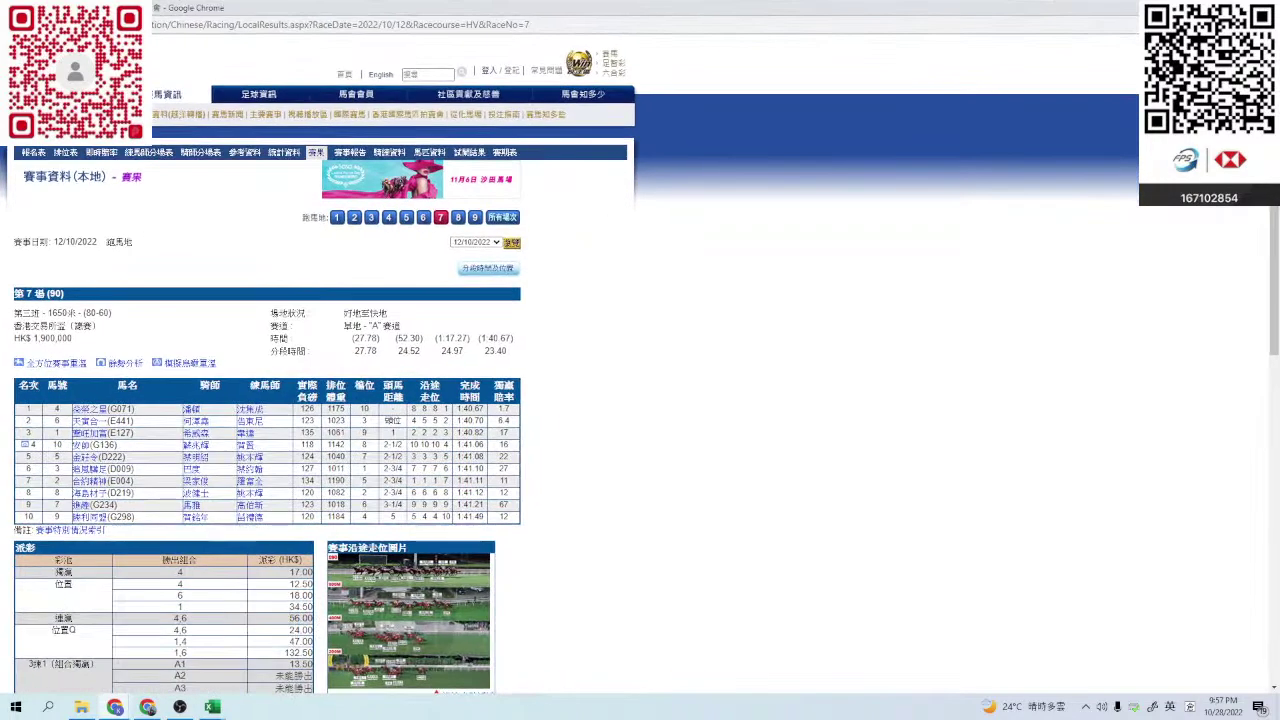
{"action": "left_click", "coordinate": [408, 630]}
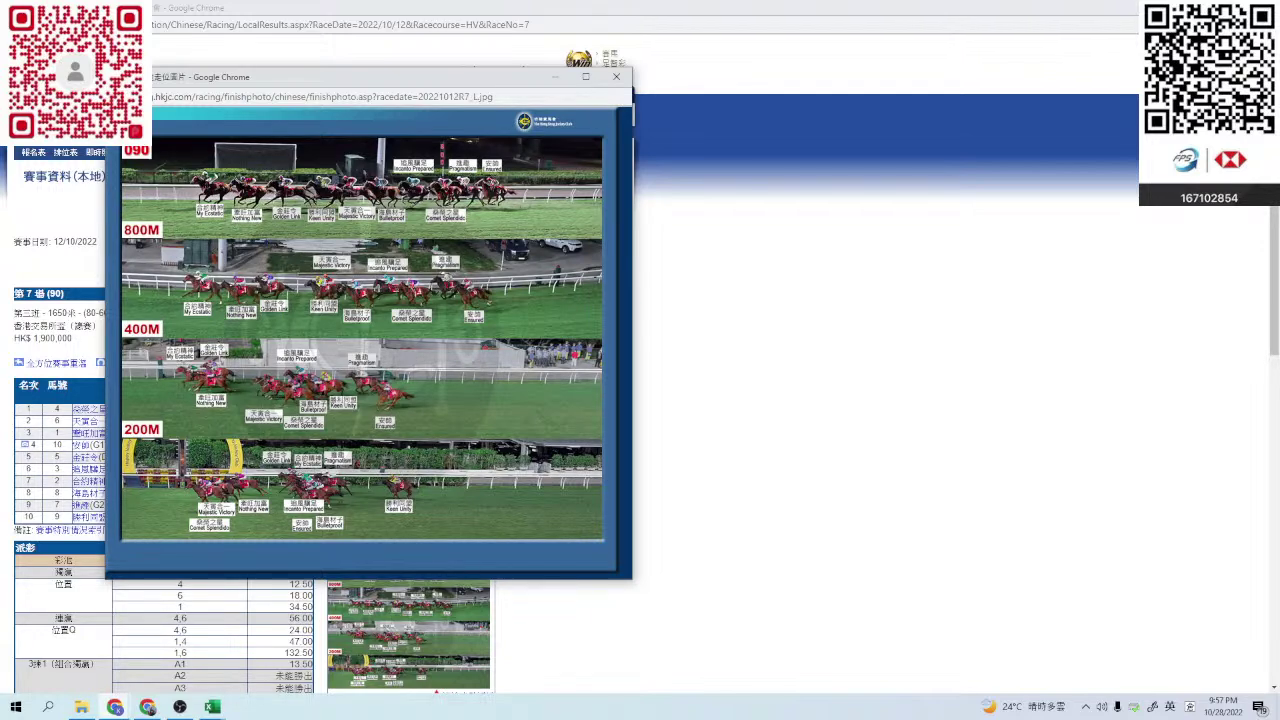
{"action": "left_click", "coordinate": [616, 77]}
{"action": "right_click", "coordinate": [708, 171]}
{"action": "left_click", "coordinate": [736, 182]}
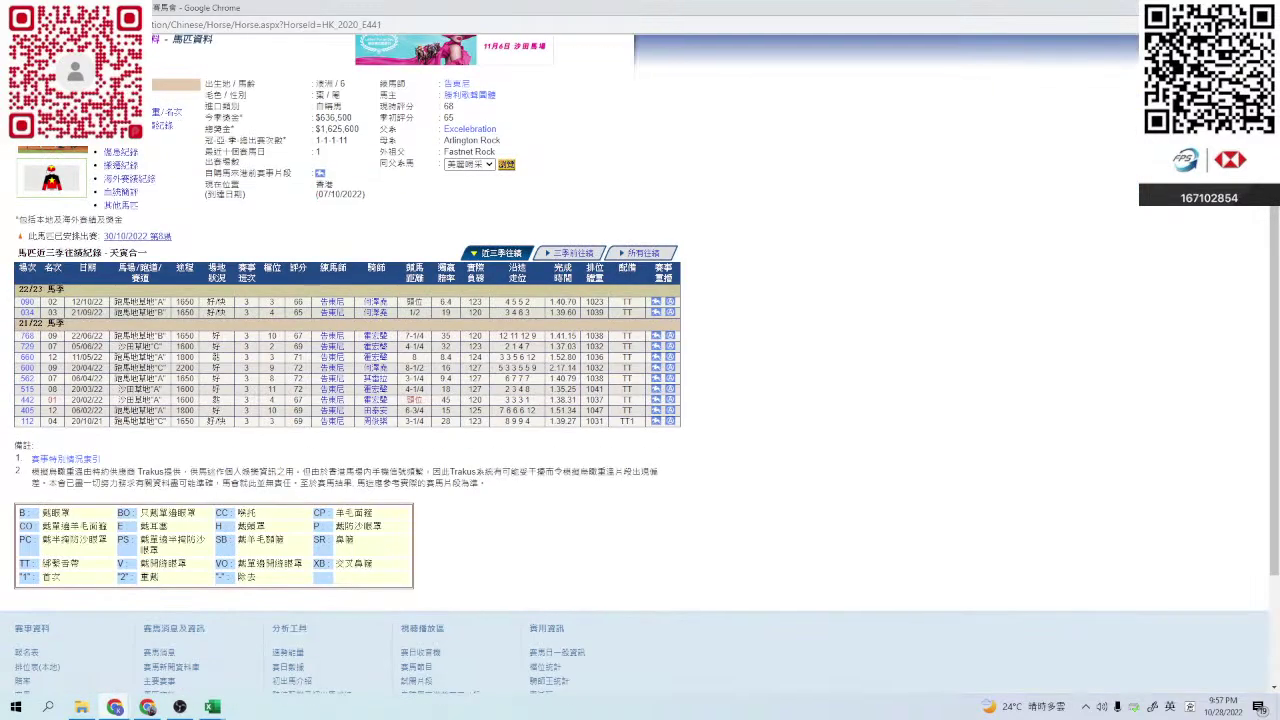
- Close horse 5's profile and enter a Score of 0.8 for it in worksheet 8 of the Excel model
{"action": "key", "text": "ctrl+w"}
{"action": "key", "text": "alt+Tab"}
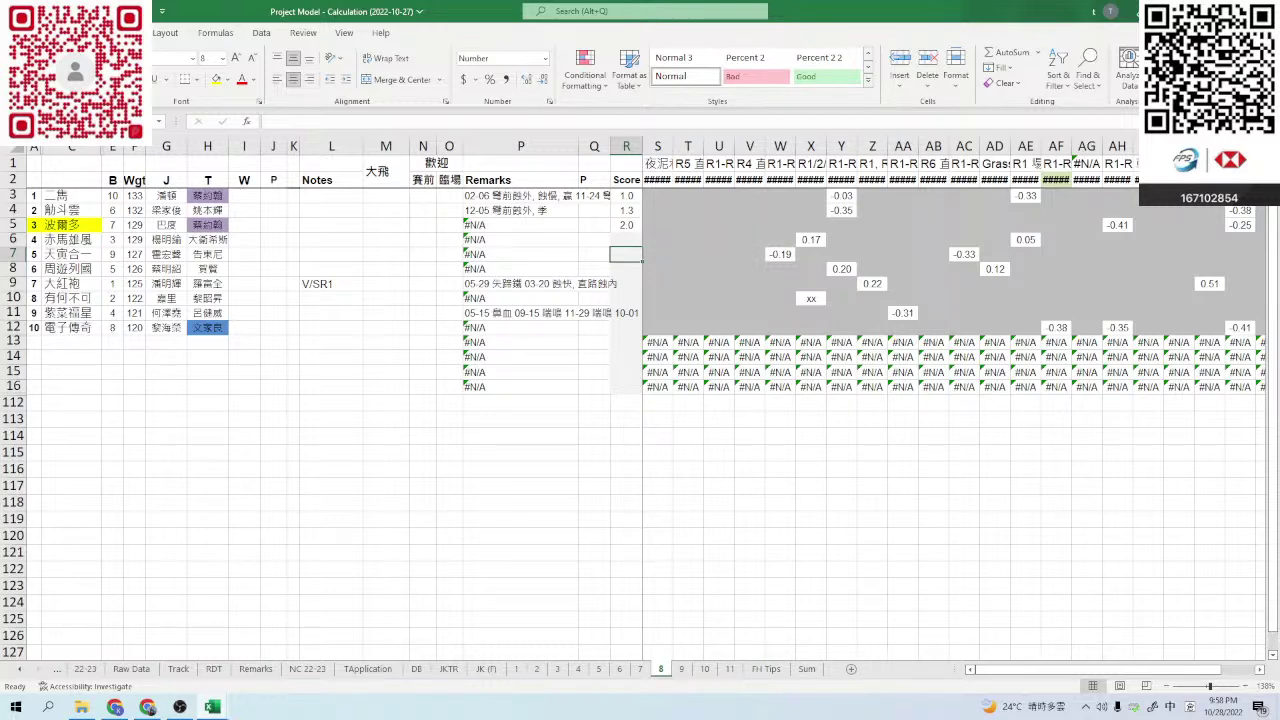
{"action": "type", "text": "0.8"}
{"action": "key", "text": "Return"}
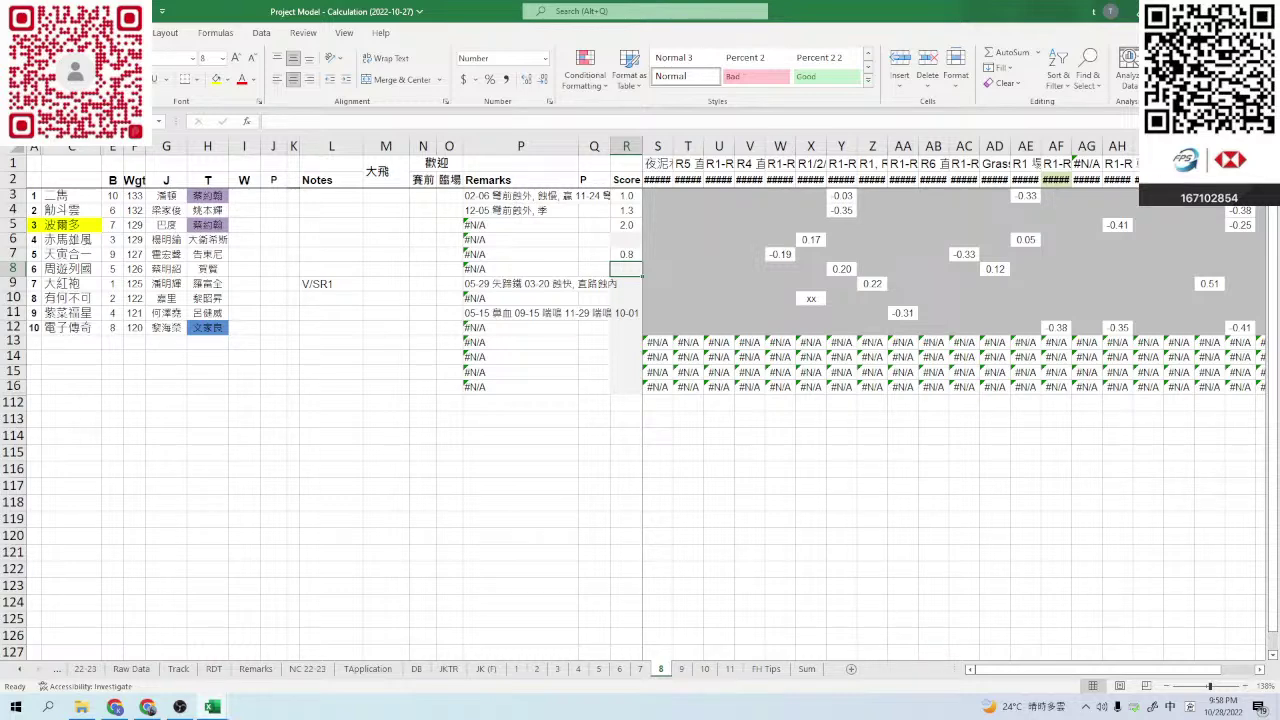
- Open horse 6's 05/10/2022 race result from its race 8 card profile, examine the running-position photos, and close its windows
{"action": "key", "text": "alt+Tab"}
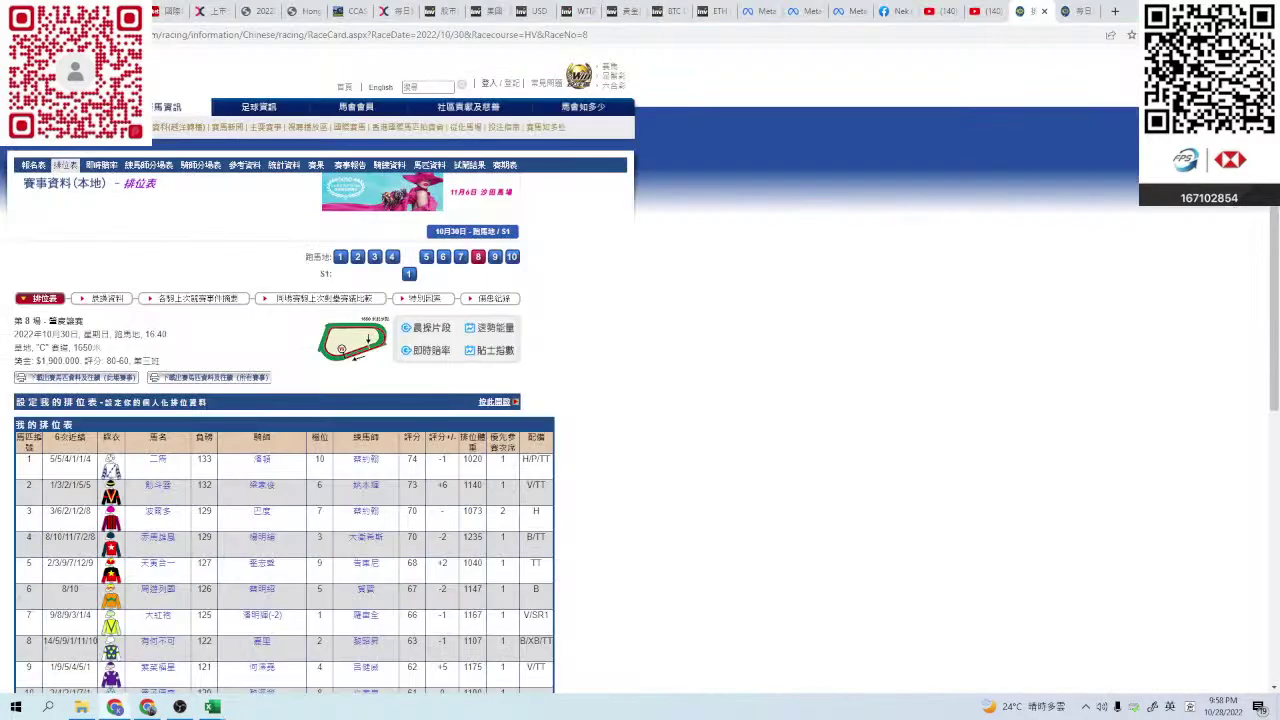
{"action": "left_click", "coordinate": [158, 589]}
{"action": "scroll", "coordinate": [289, 250], "scroll_direction": "down", "scroll_amount": 1}
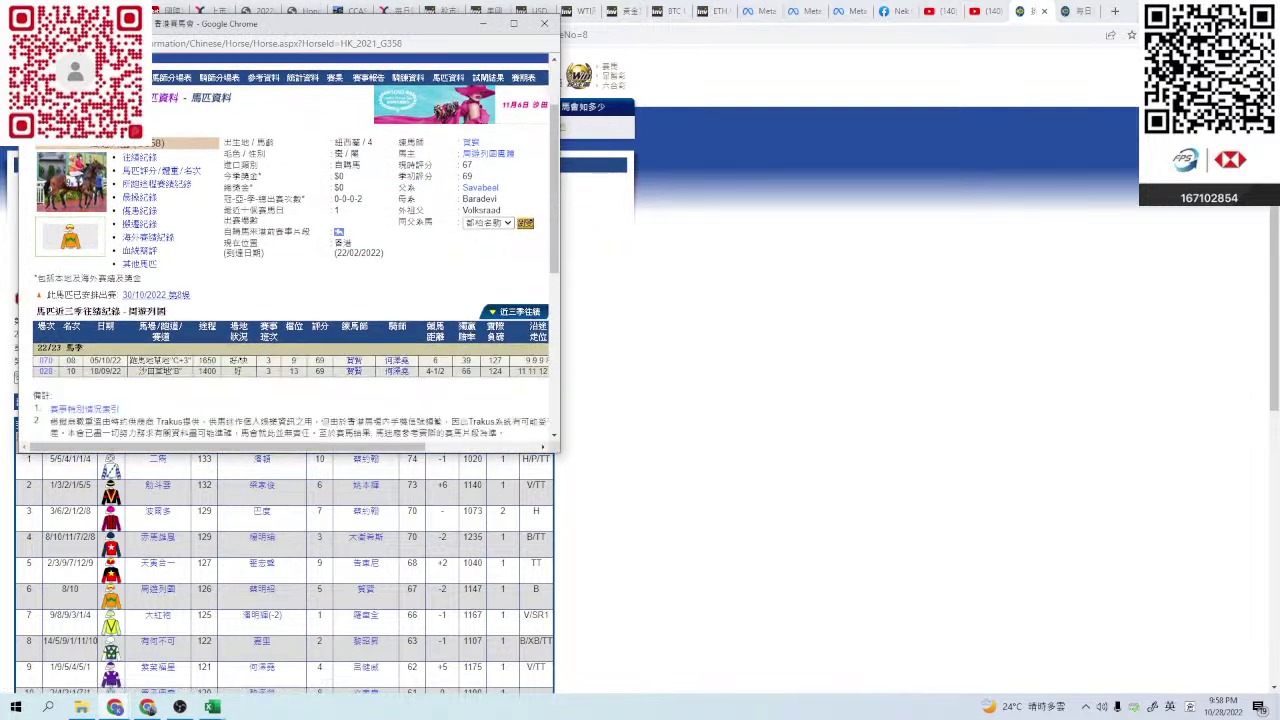
{"action": "scroll", "coordinate": [296, 247], "scroll_direction": "down", "scroll_amount": 1}
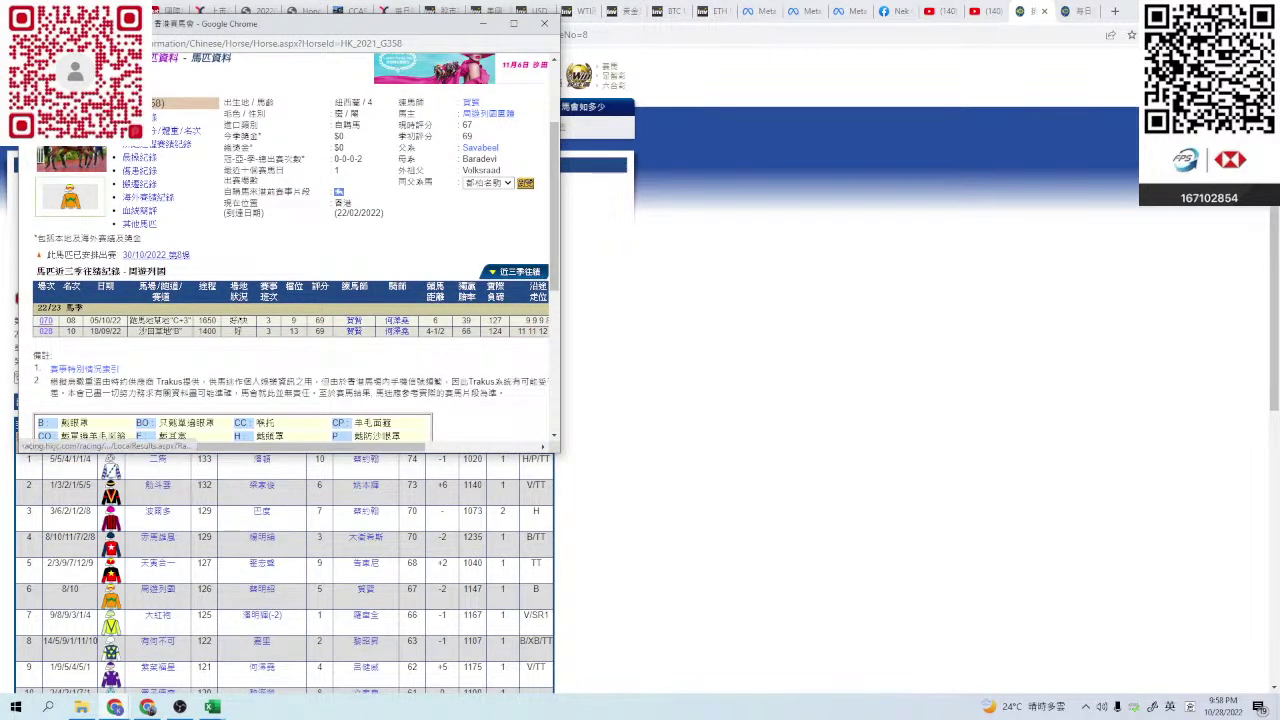
{"action": "left_click", "coordinate": [45, 320]}
{"action": "left_click", "coordinate": [513, 23]}
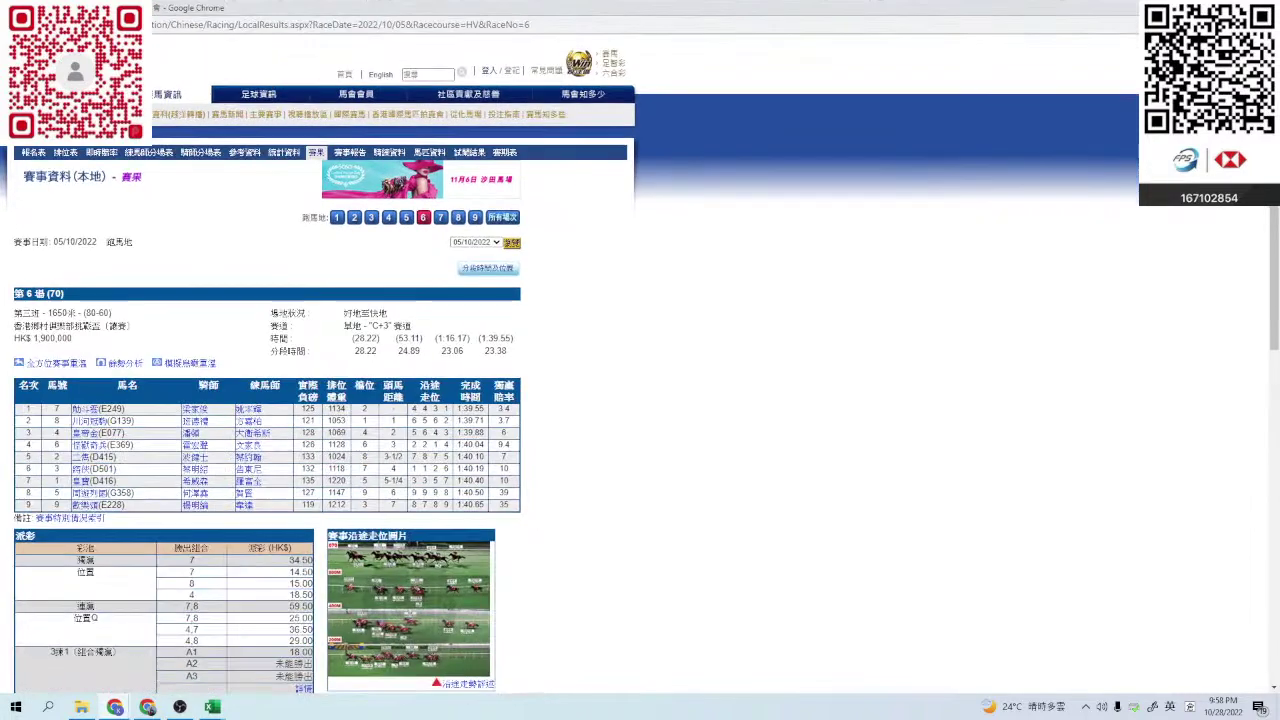
{"action": "left_click", "coordinate": [407, 583]}
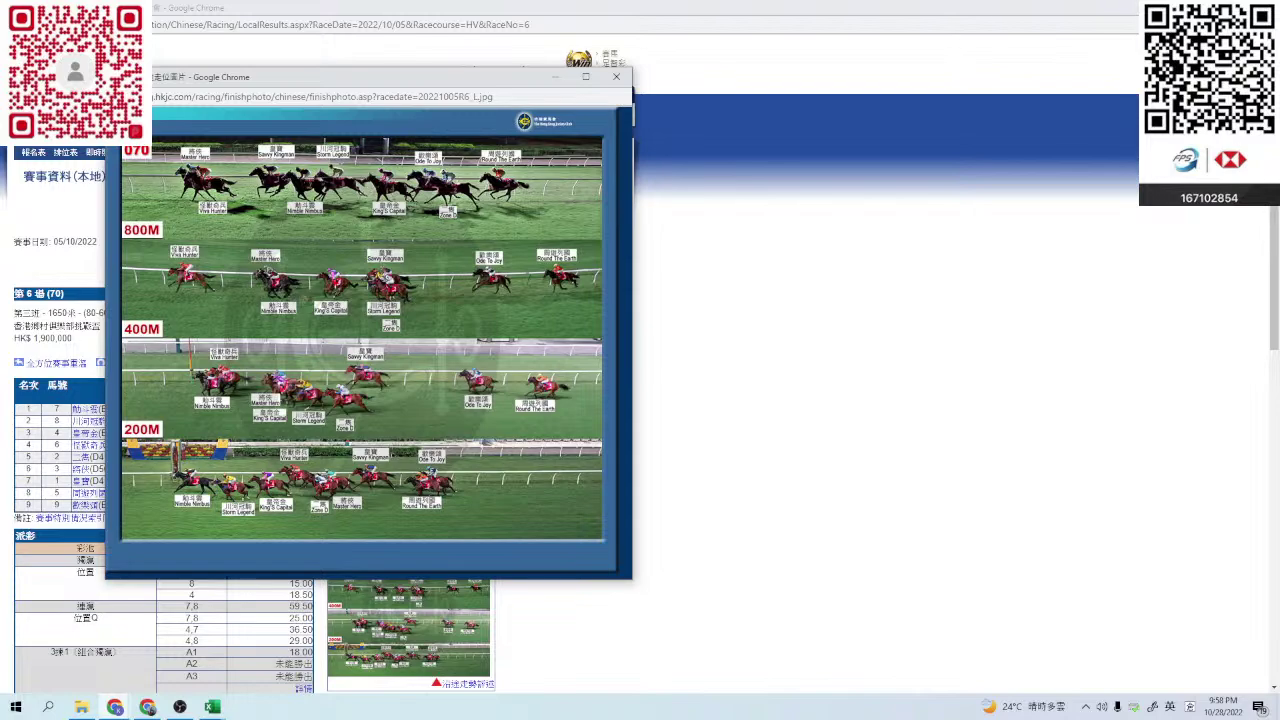
{"action": "left_click", "coordinate": [616, 77]}
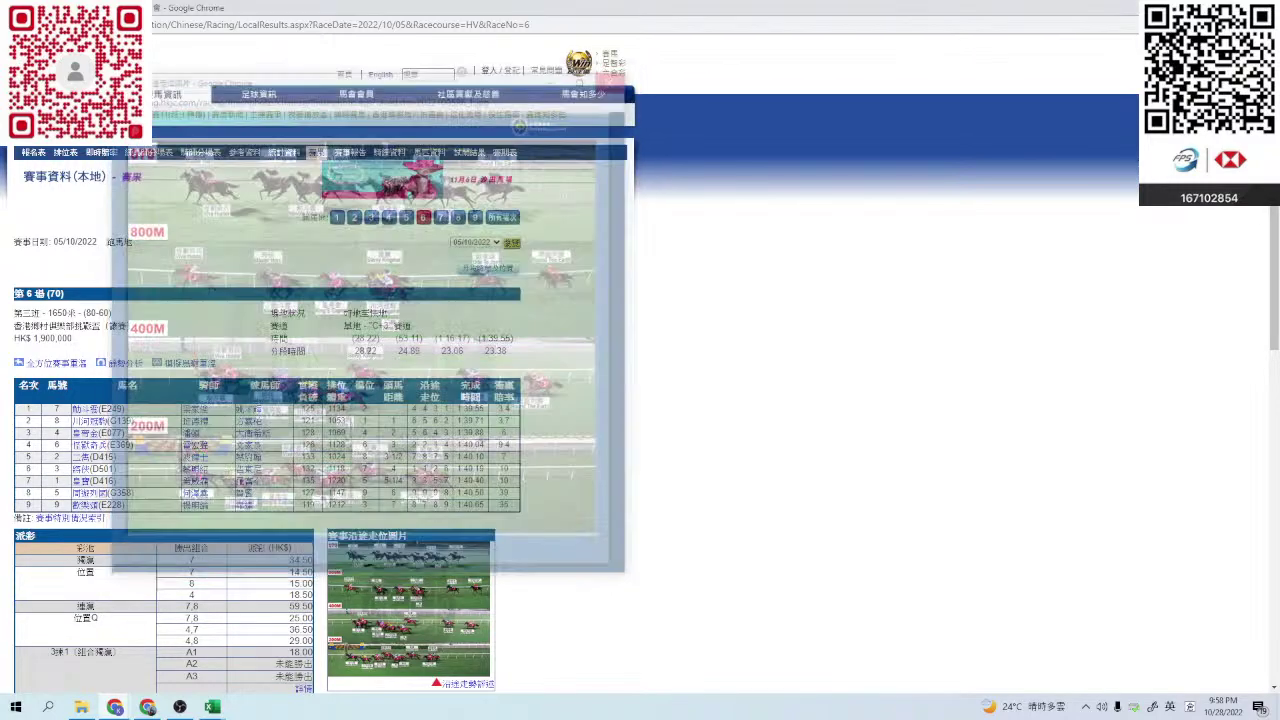
{"action": "key", "text": "ctrl+w"}
{"action": "key", "text": "ctrl+w"}
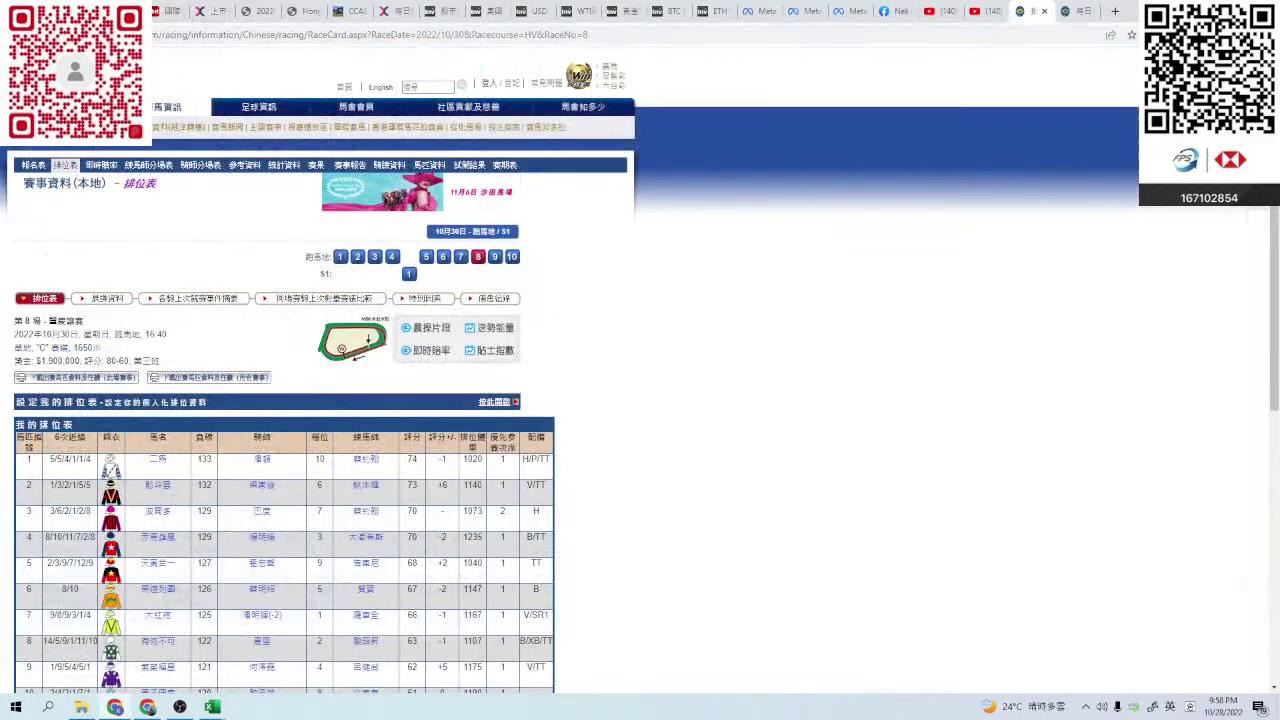
- Return to worksheet 8 of the Excel model, pass over horse 6's Score to horse 7's, and save the workbook
{"action": "key", "text": "alt+Tab"}
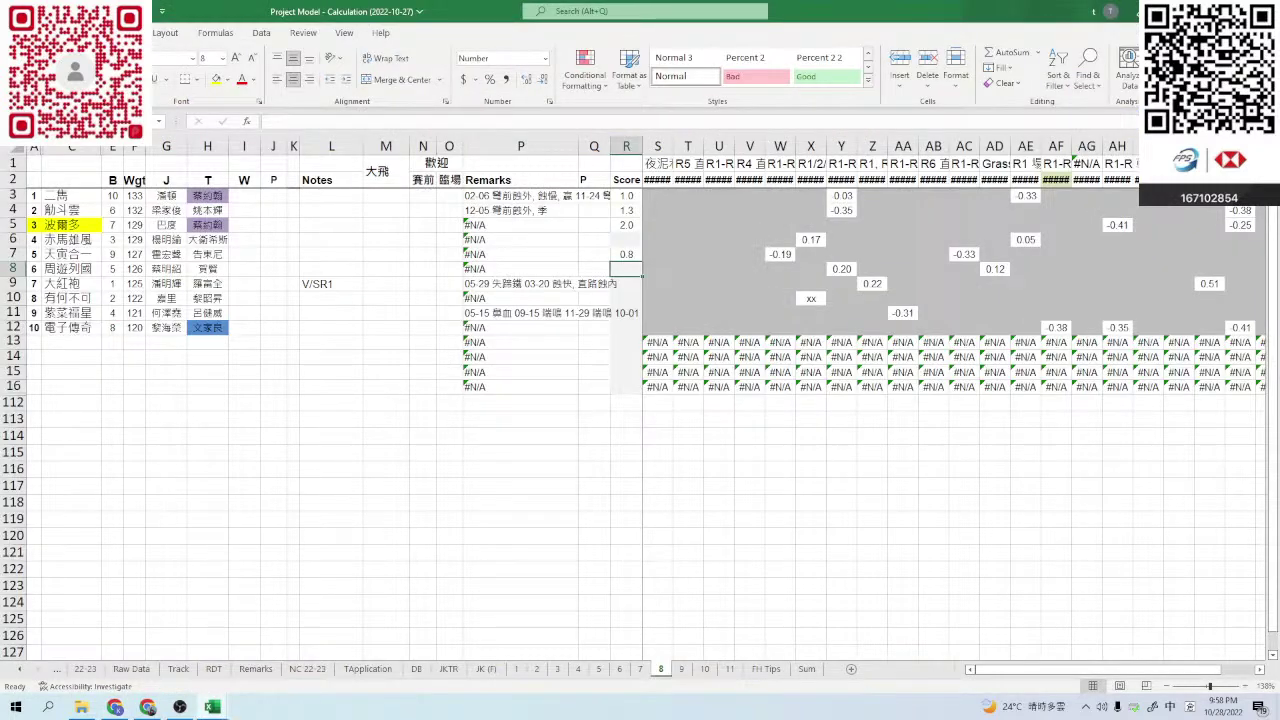
{"action": "key", "text": "Down"}
{"action": "key", "text": "ctrl+s"}
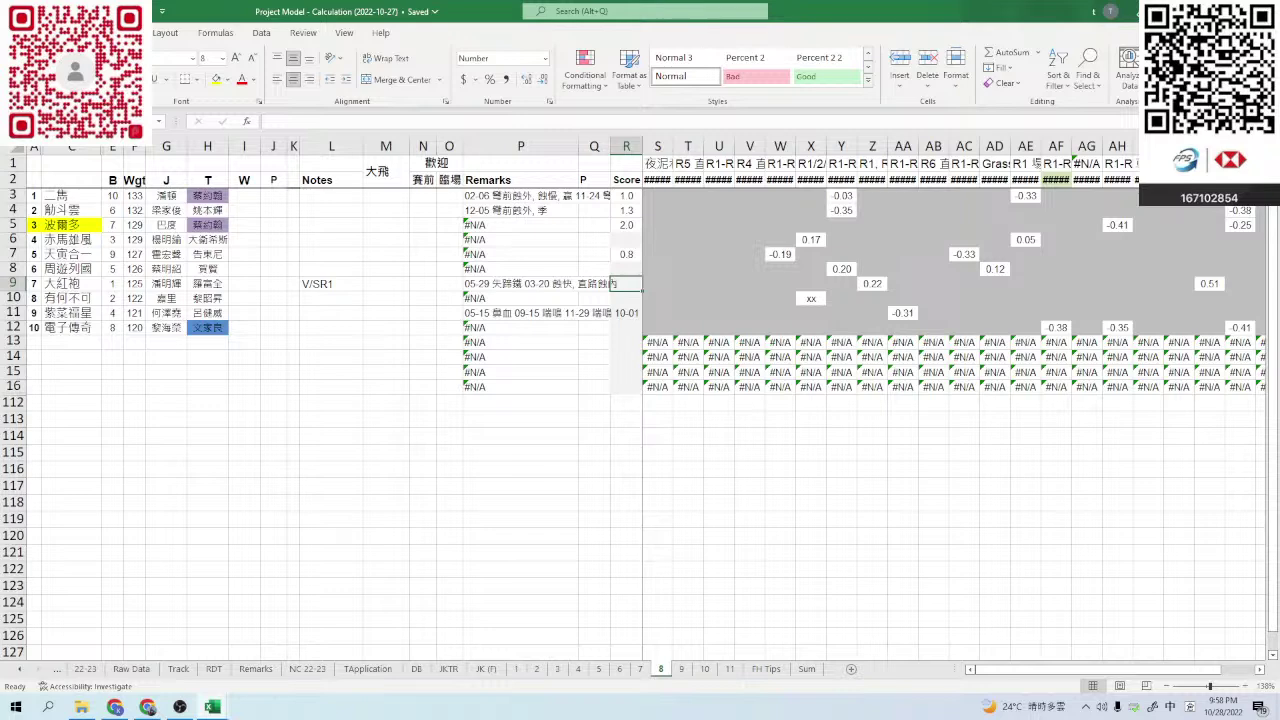
- Open horse 7's profile from the race 8 card and enlarge its window to read the full past-performance table
{"action": "key", "text": "alt+Tab"}
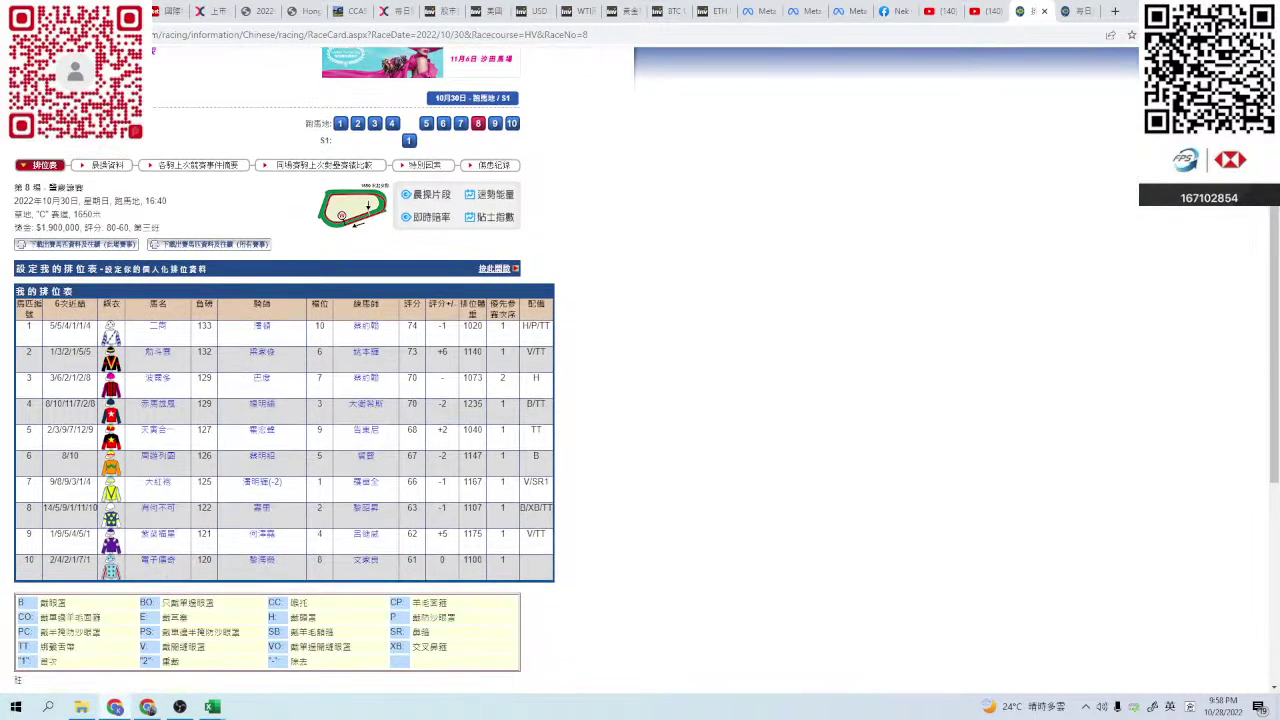
{"action": "left_click", "coordinate": [158, 481]}
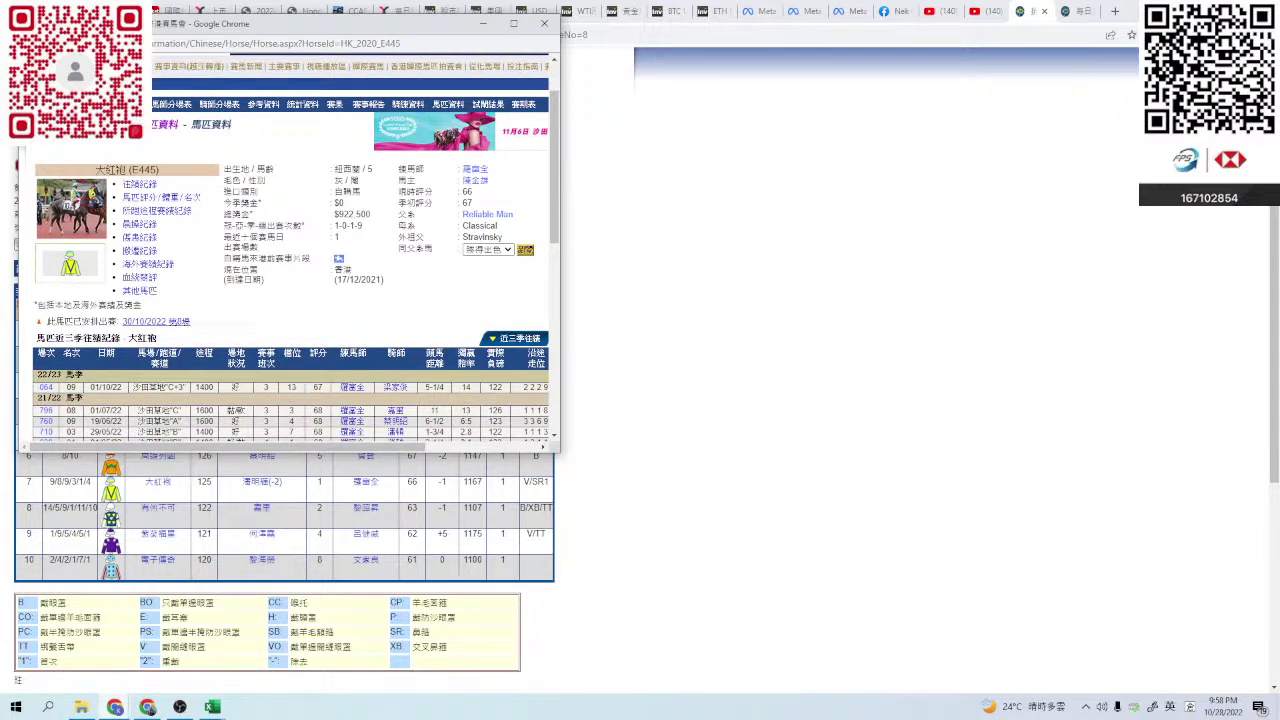
{"action": "left_click_drag", "start_coordinate": [557, 452], "coordinate": [893, 585]}
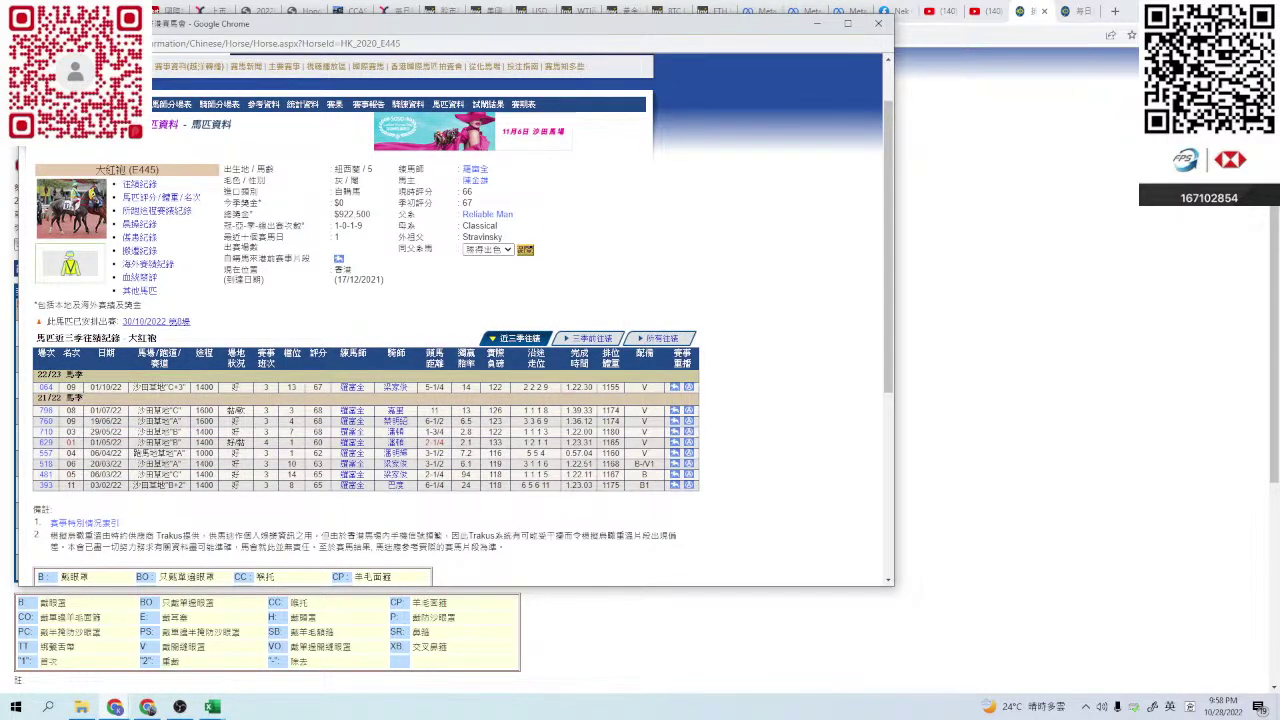
{"action": "key", "text": "alt+Tab"}
{"action": "key", "text": "alt+Tab"}
- Open horse 7's 01/10/2022 race result, examine the running-position photos, and go back to its profile
{"action": "left_click", "coordinate": [46, 387]}
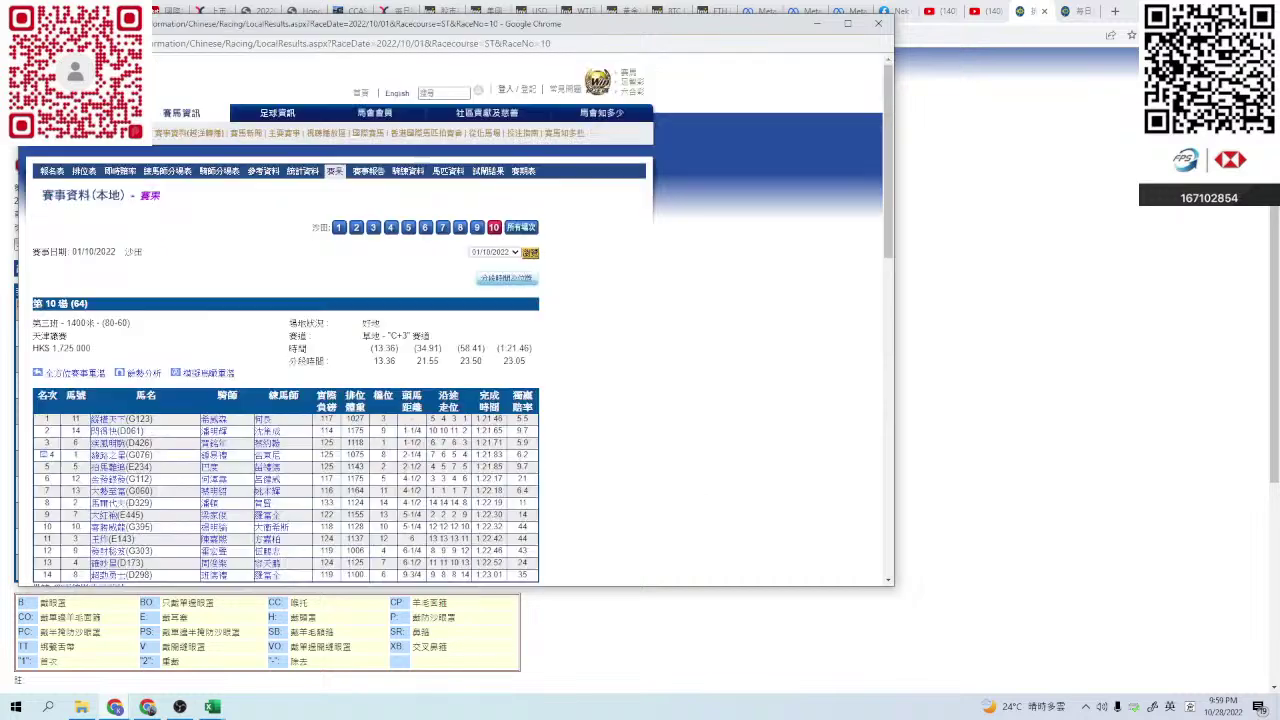
{"action": "scroll", "coordinate": [454, 320], "scroll_direction": "down", "scroll_amount": 2}
{"action": "left_click", "coordinate": [429, 529]}
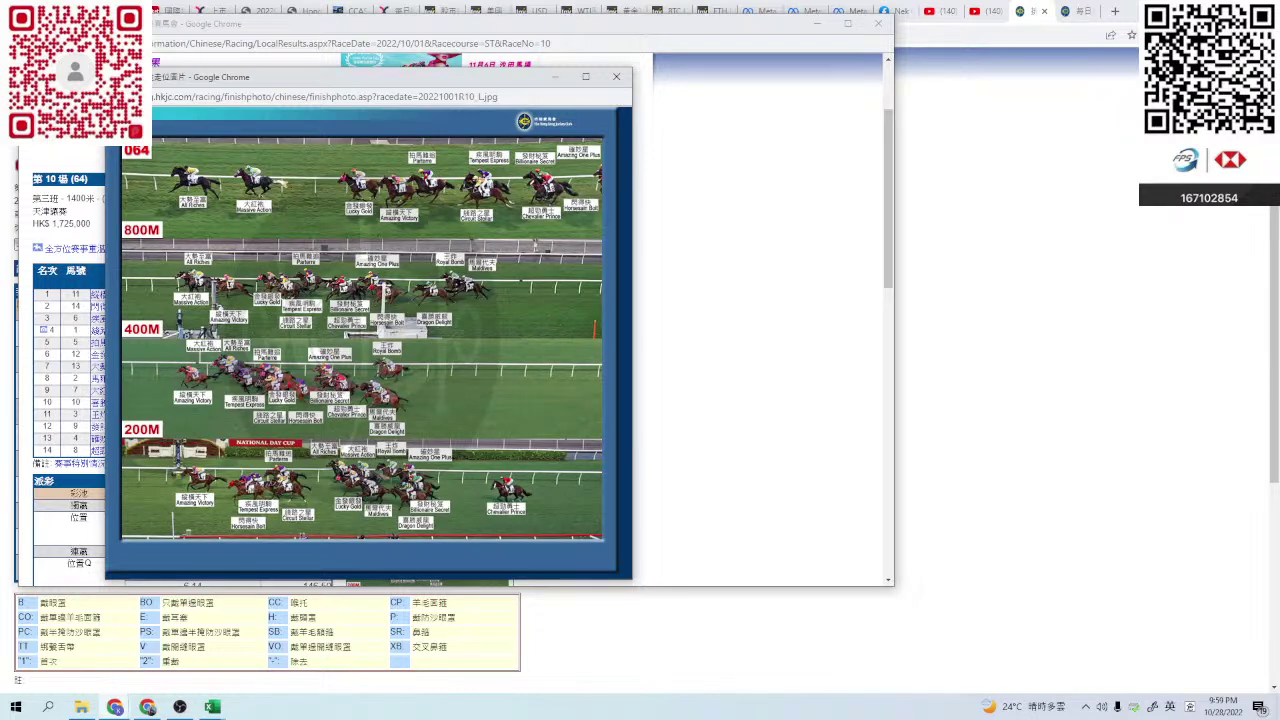
{"action": "left_click", "coordinate": [614, 77]}
{"action": "right_click", "coordinate": [662, 150]}
{"action": "left_click", "coordinate": [700, 162]}
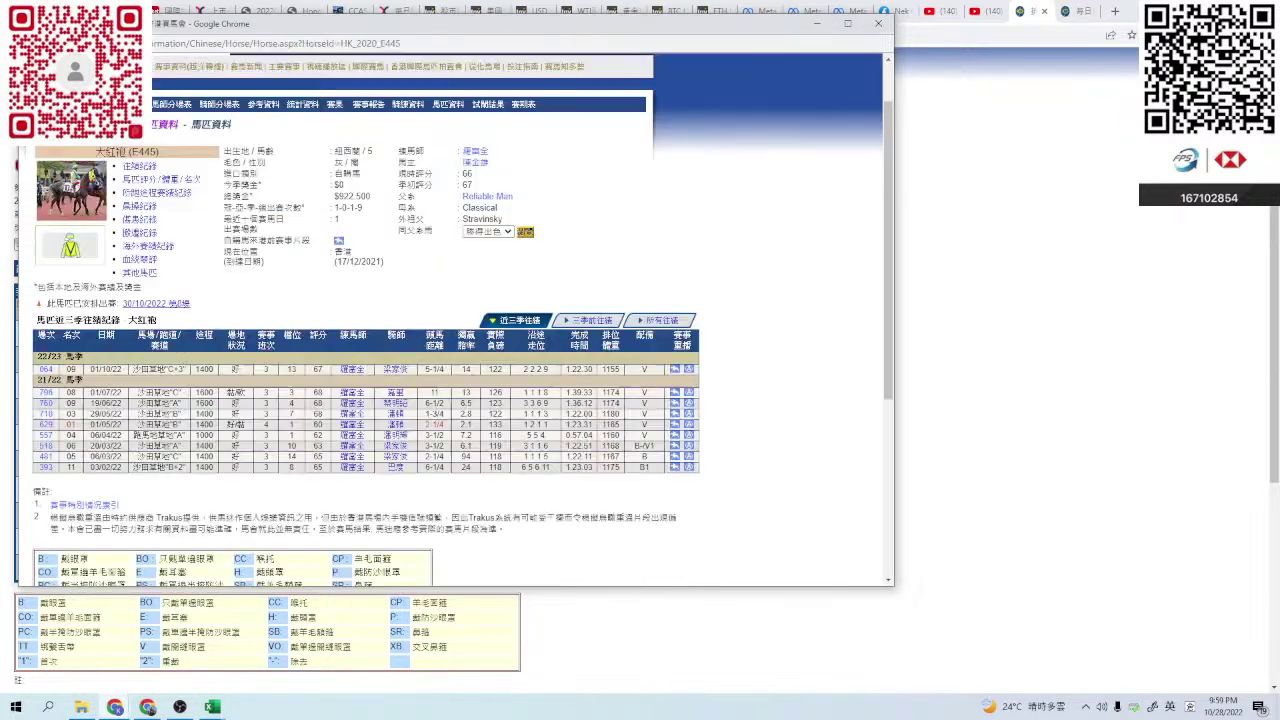
- Review horse 7's morning trackwork records for October 2022 and close its window
{"action": "left_click", "coordinate": [140, 224]}
{"action": "scroll", "coordinate": [140, 224], "scroll_direction": "down", "scroll_amount": 5}
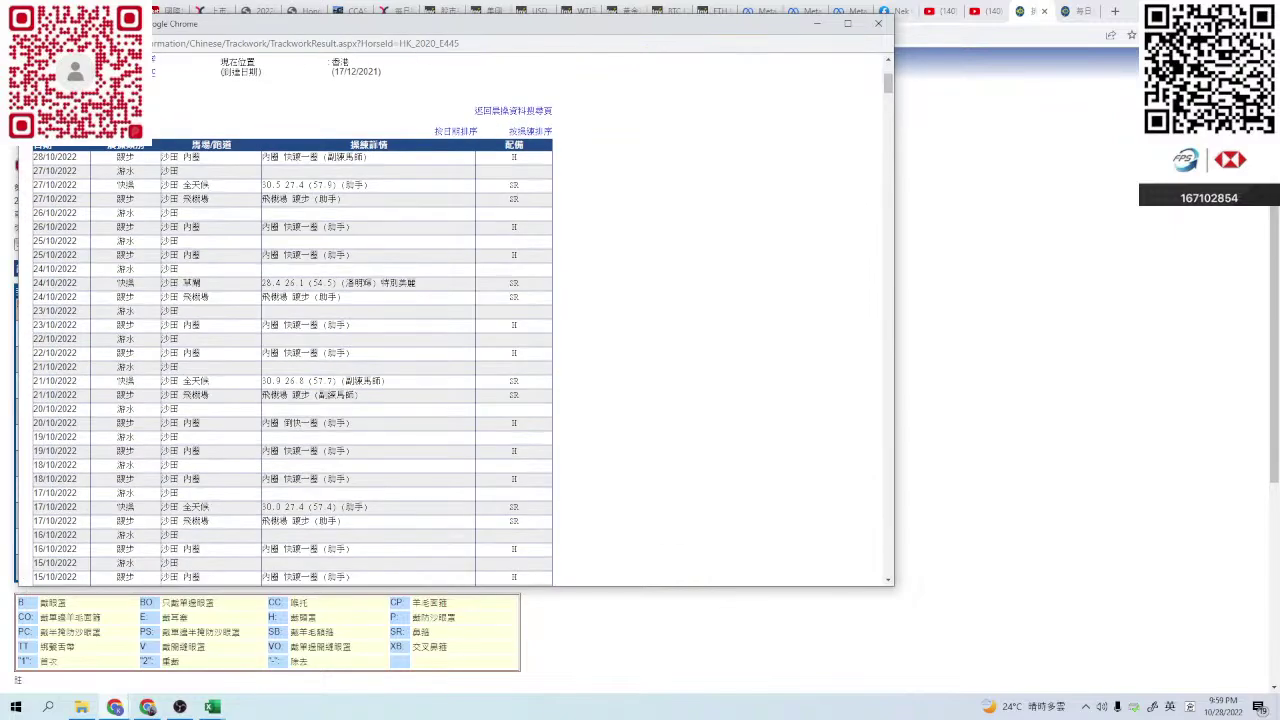
{"action": "scroll", "coordinate": [292, 320], "scroll_direction": "up", "scroll_amount": 5}
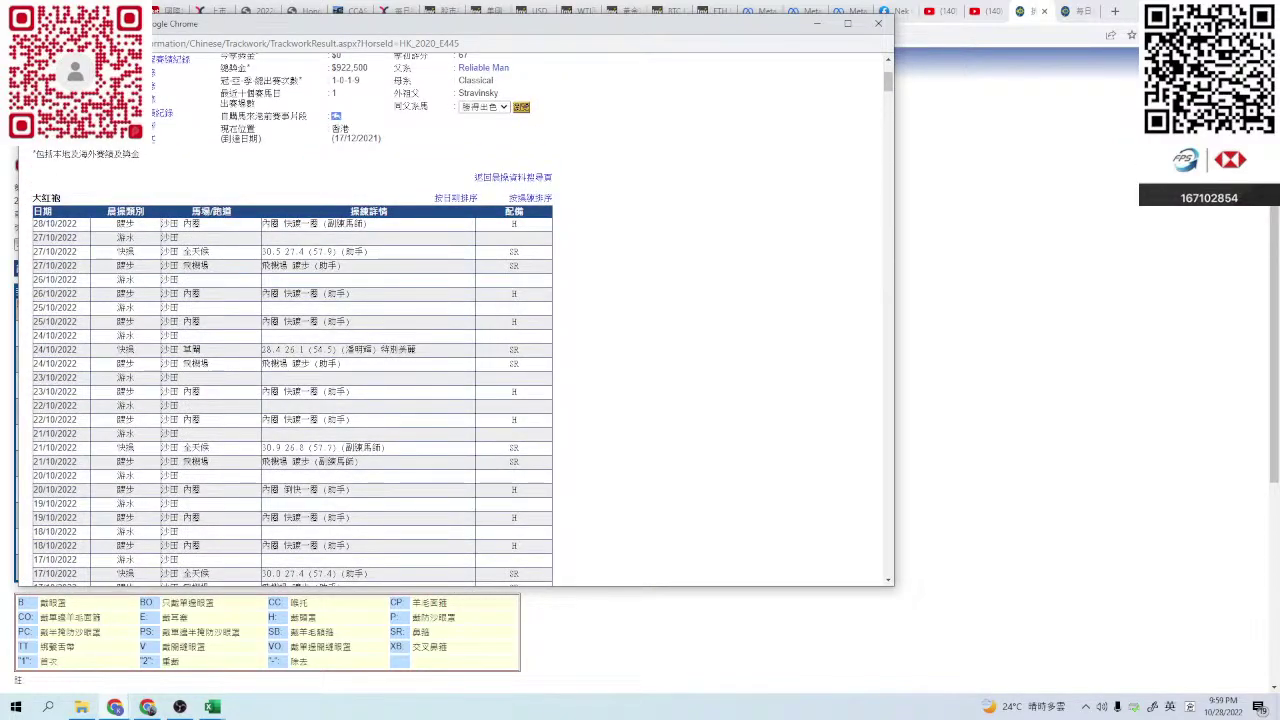
{"action": "left_click", "coordinate": [878, 23]}
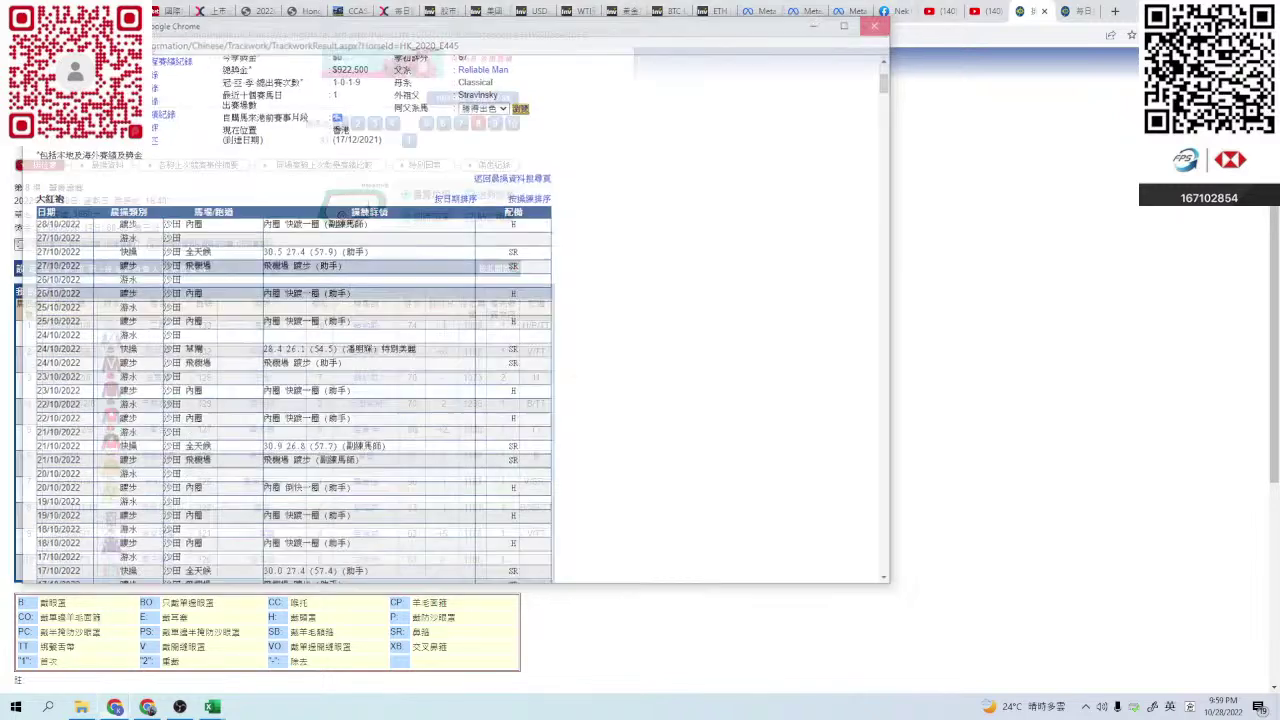
- Enter a Score of 0.5 for horse 7 in worksheet 8 of the Excel model and save the workbook
{"action": "key", "text": "alt+Tab"}
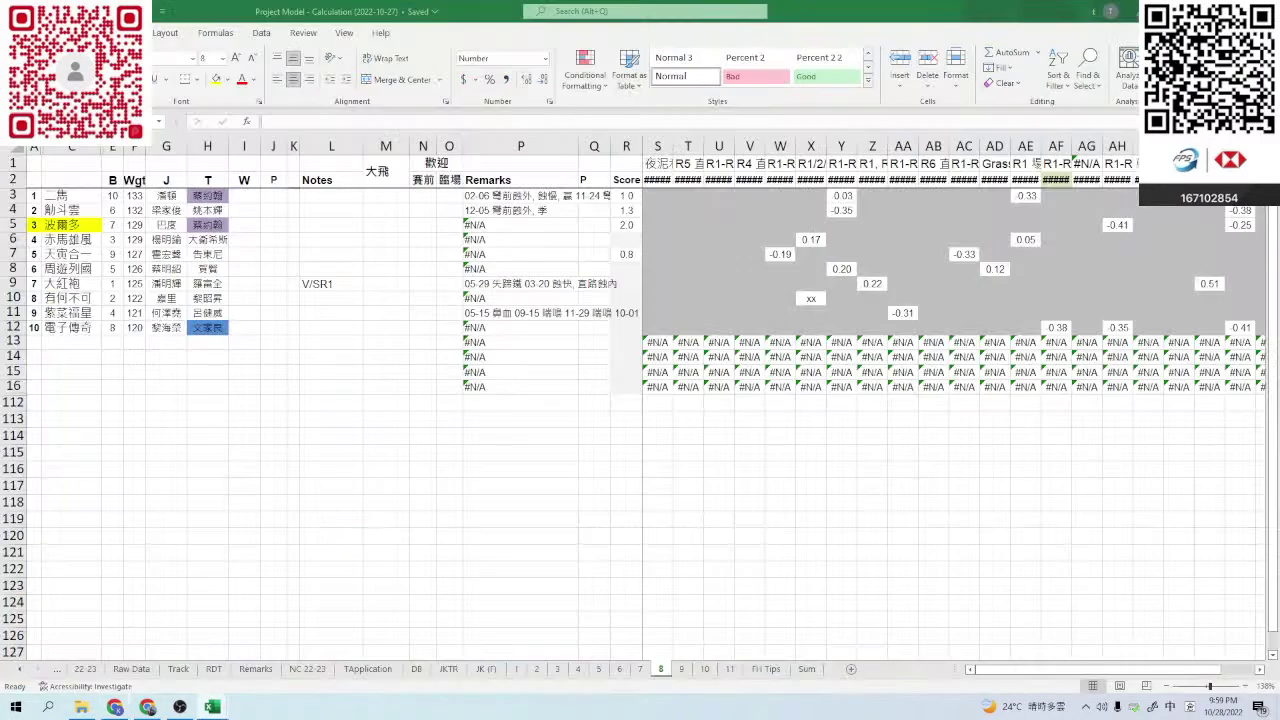
{"action": "type", "text": "0.5"}
{"action": "key", "text": "Return"}
{"action": "key", "text": "ctrl+s"}
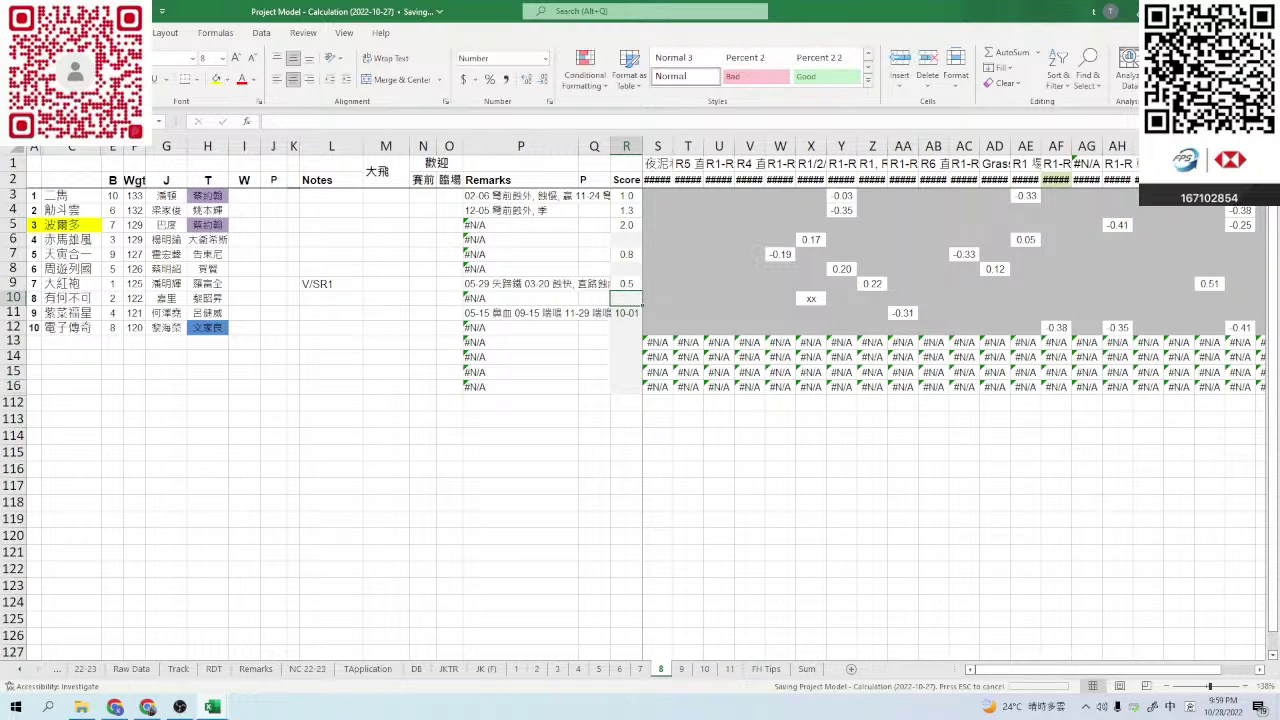
{"action": "key", "text": "Return"}
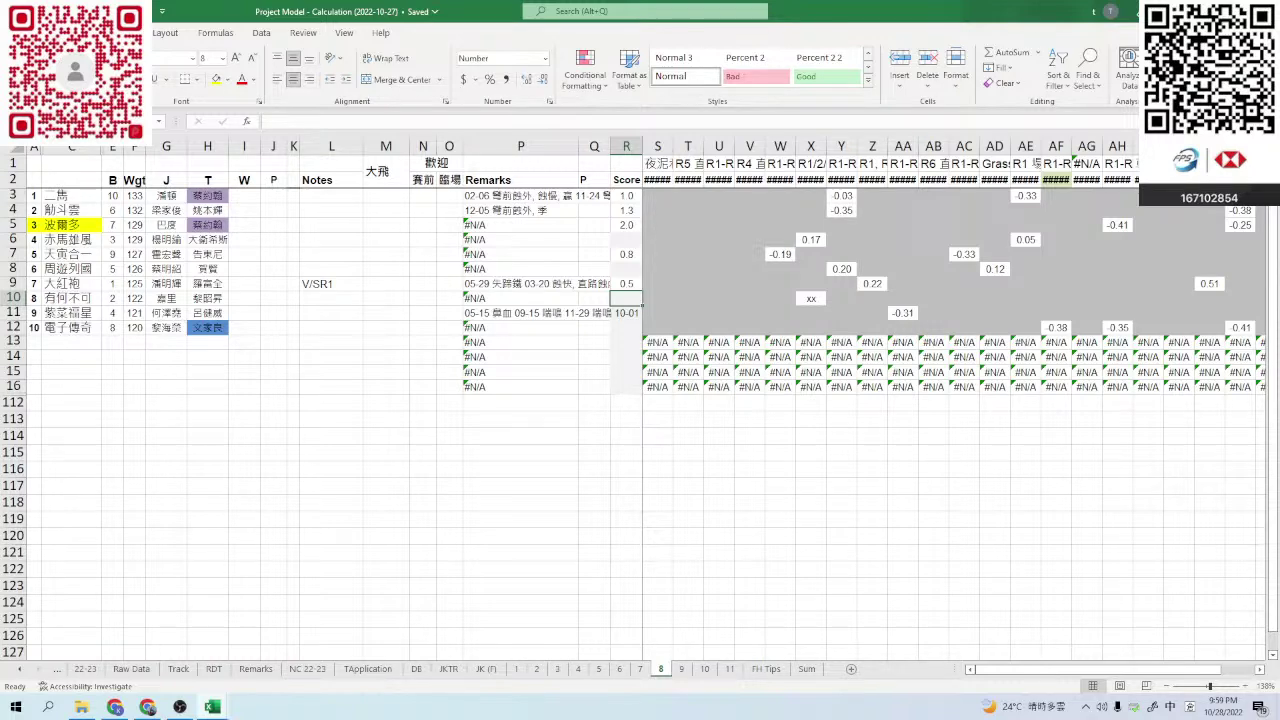
- Open horse 8's profile from the race 8 card, read its past performances, and return to worksheet 8
{"action": "key", "text": "alt+Tab"}
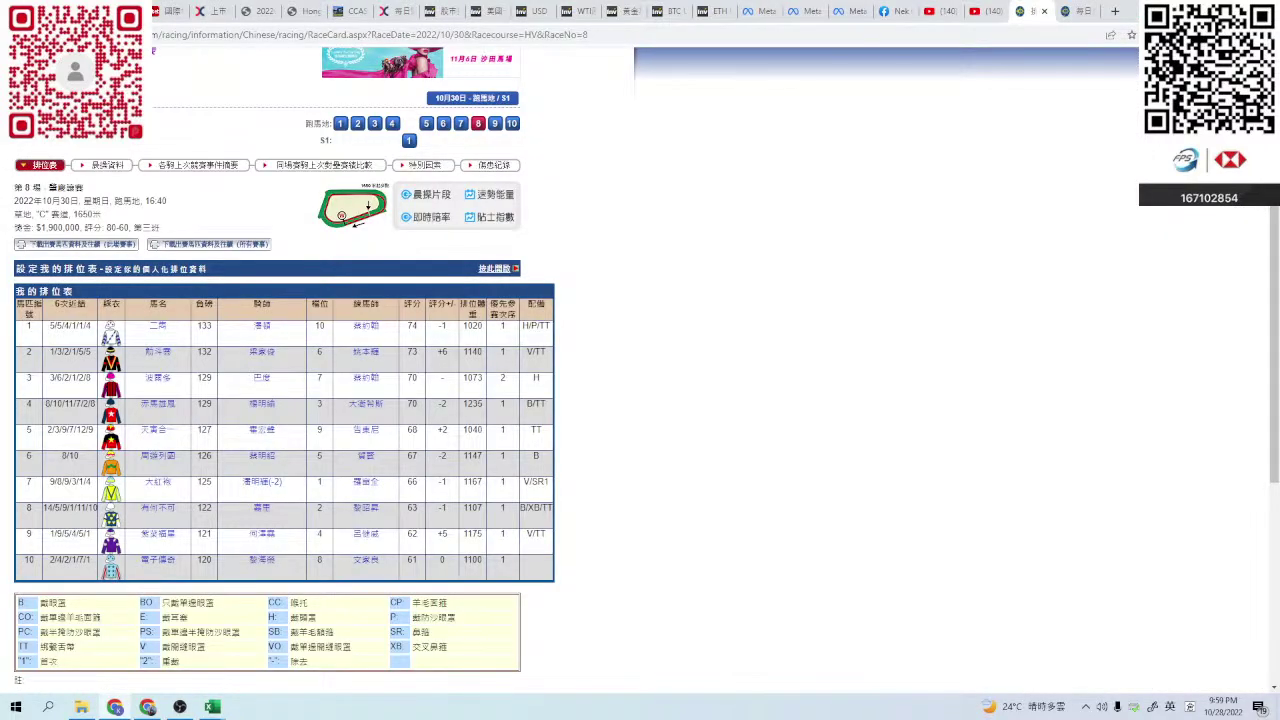
{"action": "left_click", "coordinate": [149, 507]}
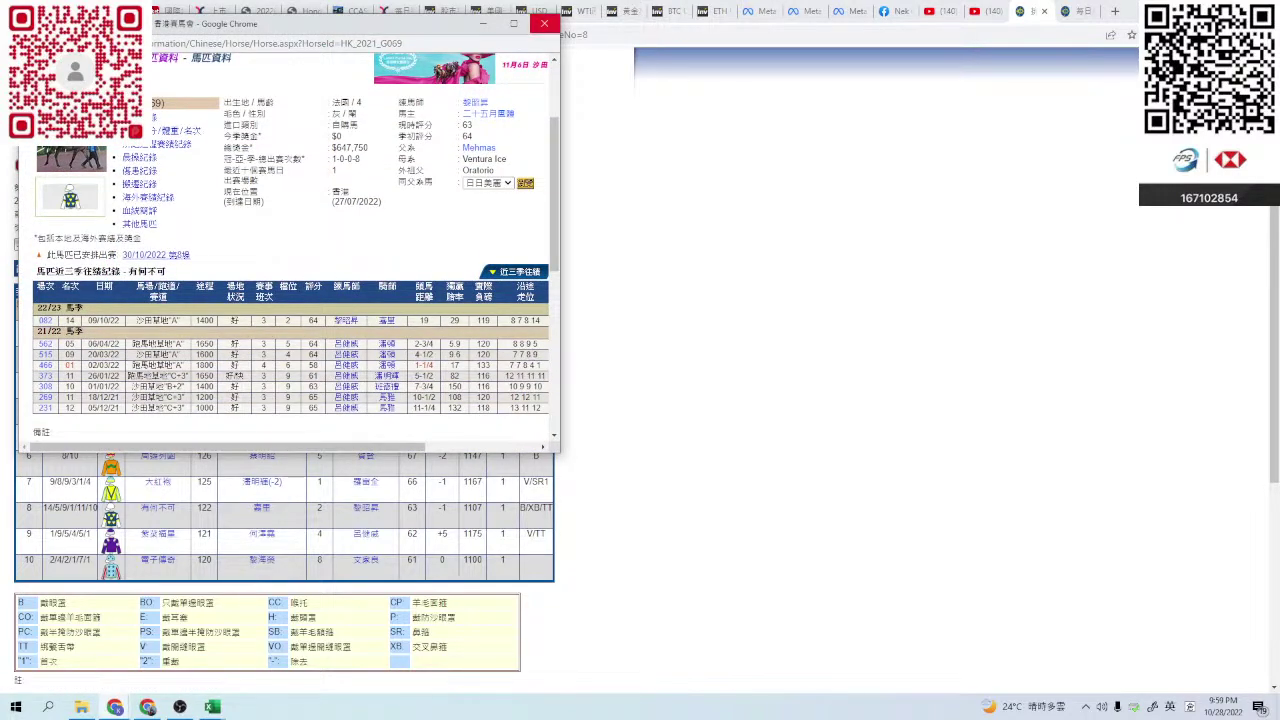
{"action": "left_click", "coordinate": [544, 23]}
{"action": "key", "text": "alt+Tab"}
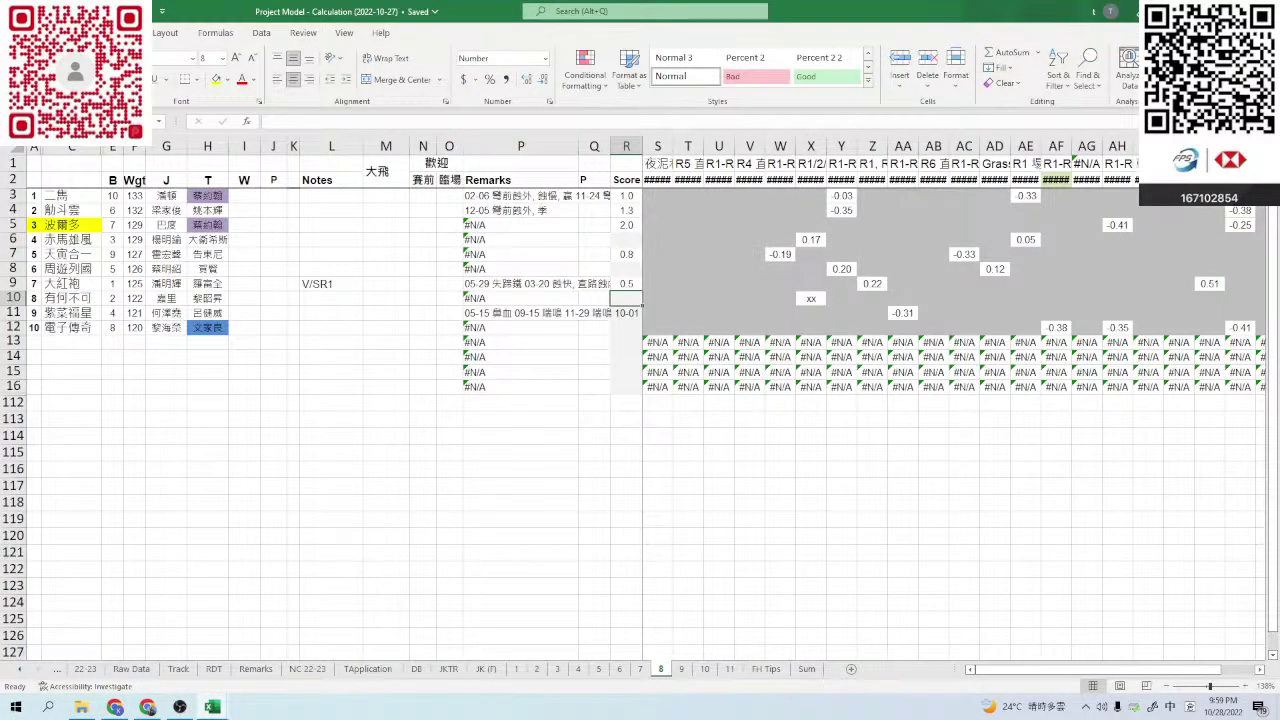
- Reopen horse 8's profile from the race 8 card and review its morning trackwork records in a maximized window
{"action": "key", "text": "alt+Tab"}
{"action": "left_click", "coordinate": [149, 507]}
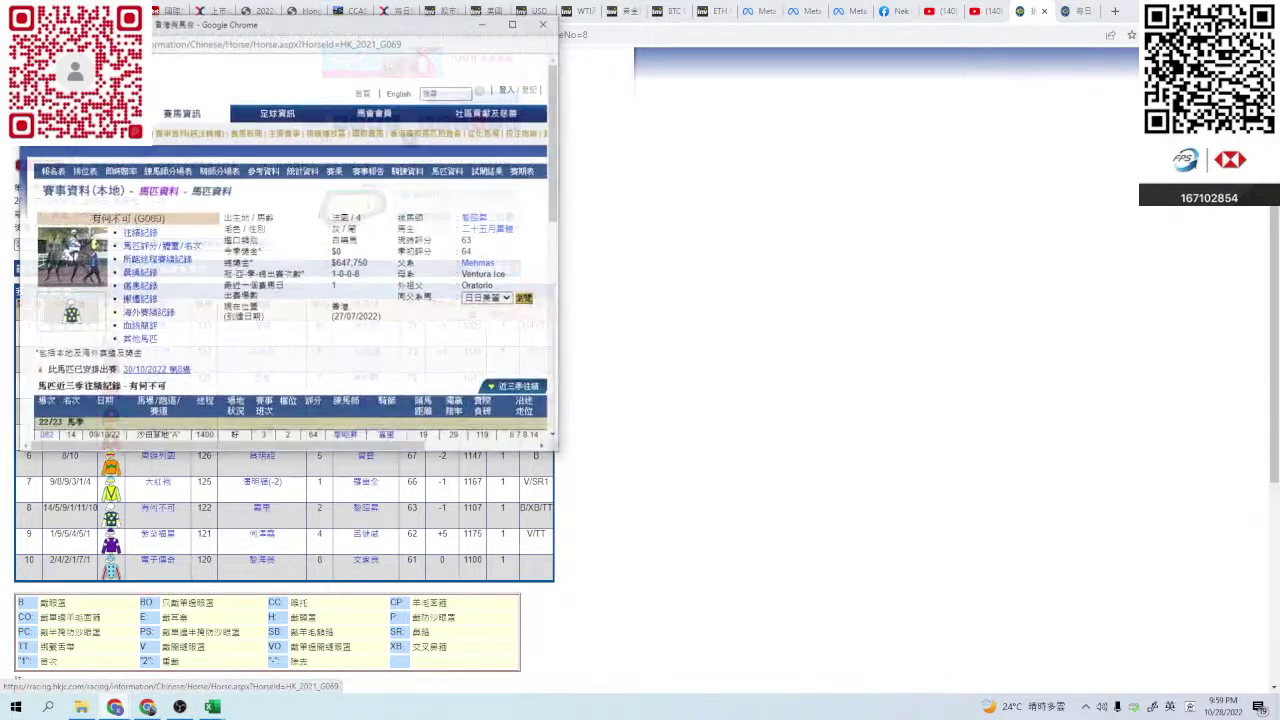
{"action": "left_click", "coordinate": [139, 290]}
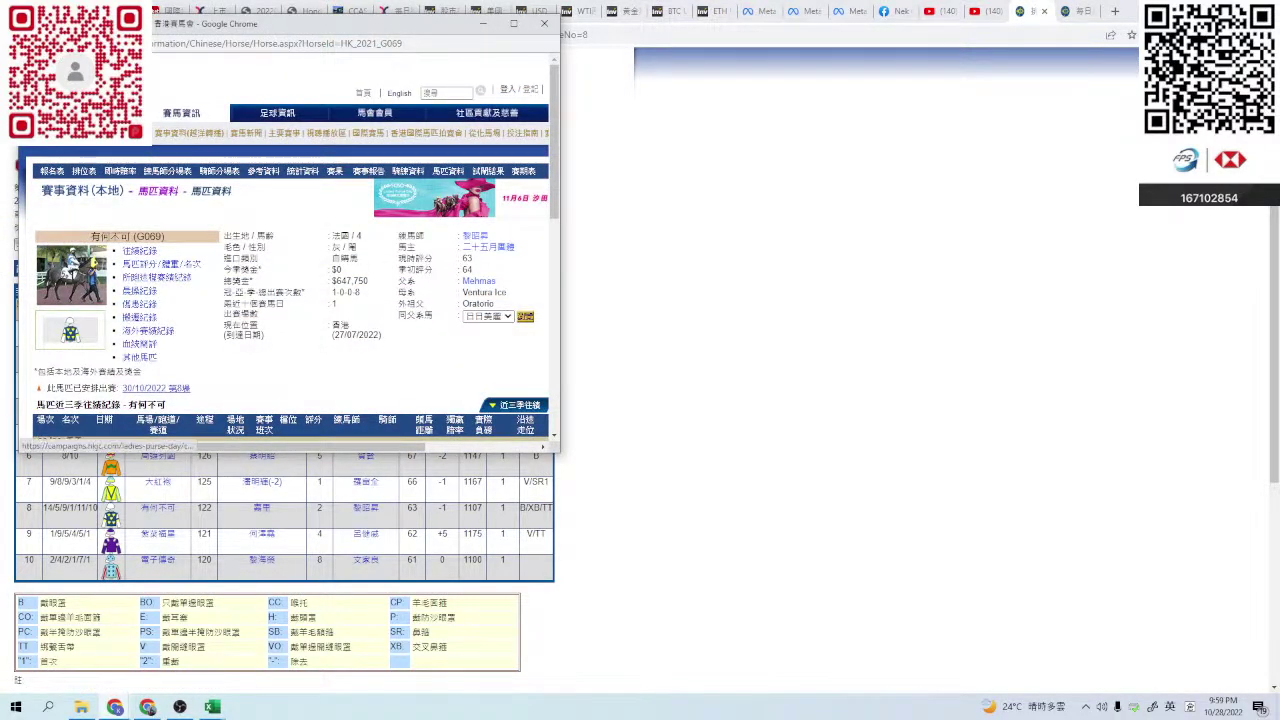
{"action": "left_click", "coordinate": [513, 23]}
{"action": "scroll", "coordinate": [400, 400], "scroll_direction": "down", "scroll_amount": 2}
{"action": "scroll", "coordinate": [275, 400], "scroll_direction": "down", "scroll_amount": 3}
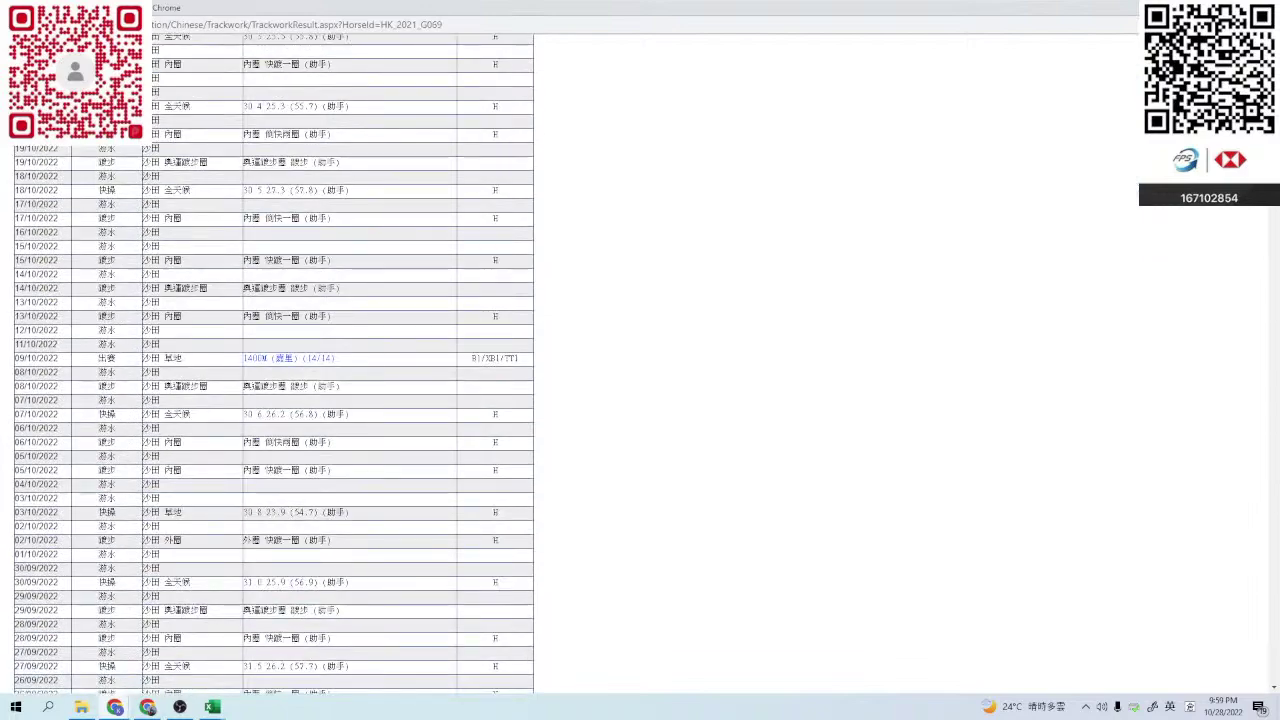
{"action": "scroll", "coordinate": [275, 400], "scroll_direction": "up", "scroll_amount": 2}
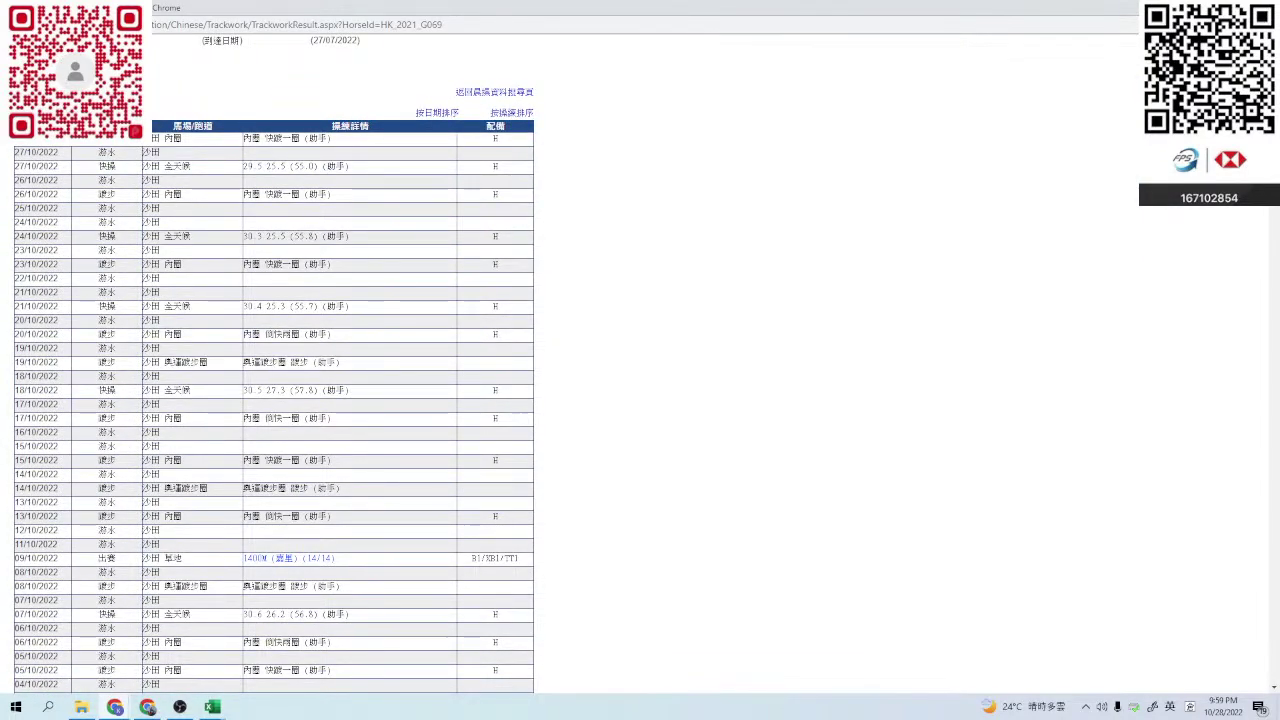
{"action": "scroll", "coordinate": [275, 400], "scroll_direction": "up", "scroll_amount": 3}
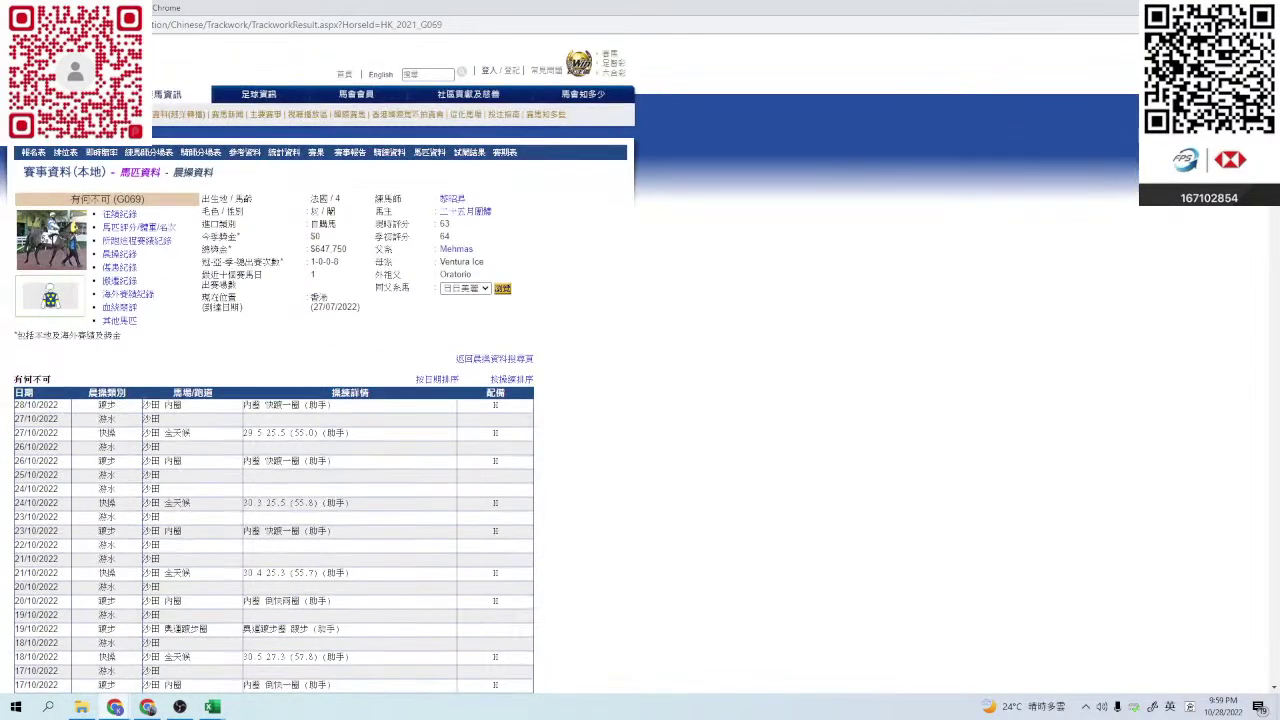
- In worksheet 8, pass over horse 8's Score to horse 9's and save the workbook
{"action": "key", "text": "alt+Tab"}
{"action": "key", "text": "Down"}
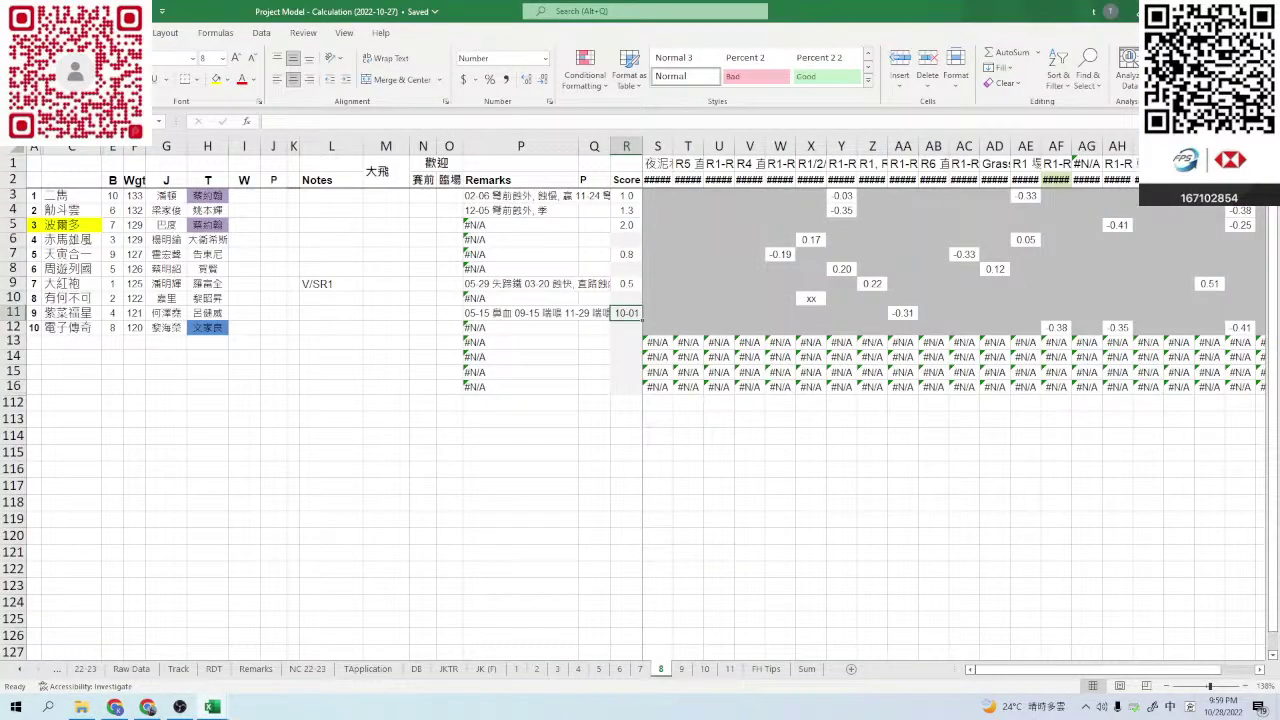
{"action": "key", "text": "ctrl+s"}
- Open horse 9's profile from the race 8 card and examine the running-position photo of its 28/09/2022 race
{"action": "key", "text": "alt+Tab"}
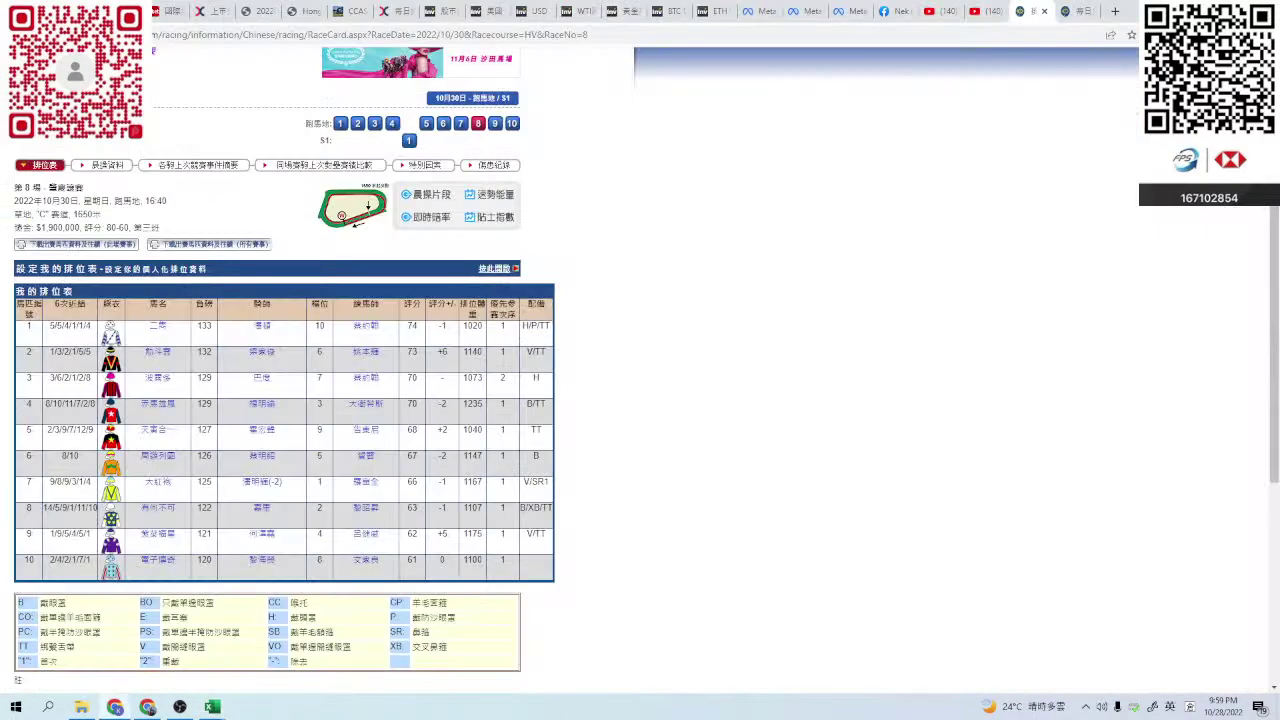
{"action": "left_click", "coordinate": [157, 533]}
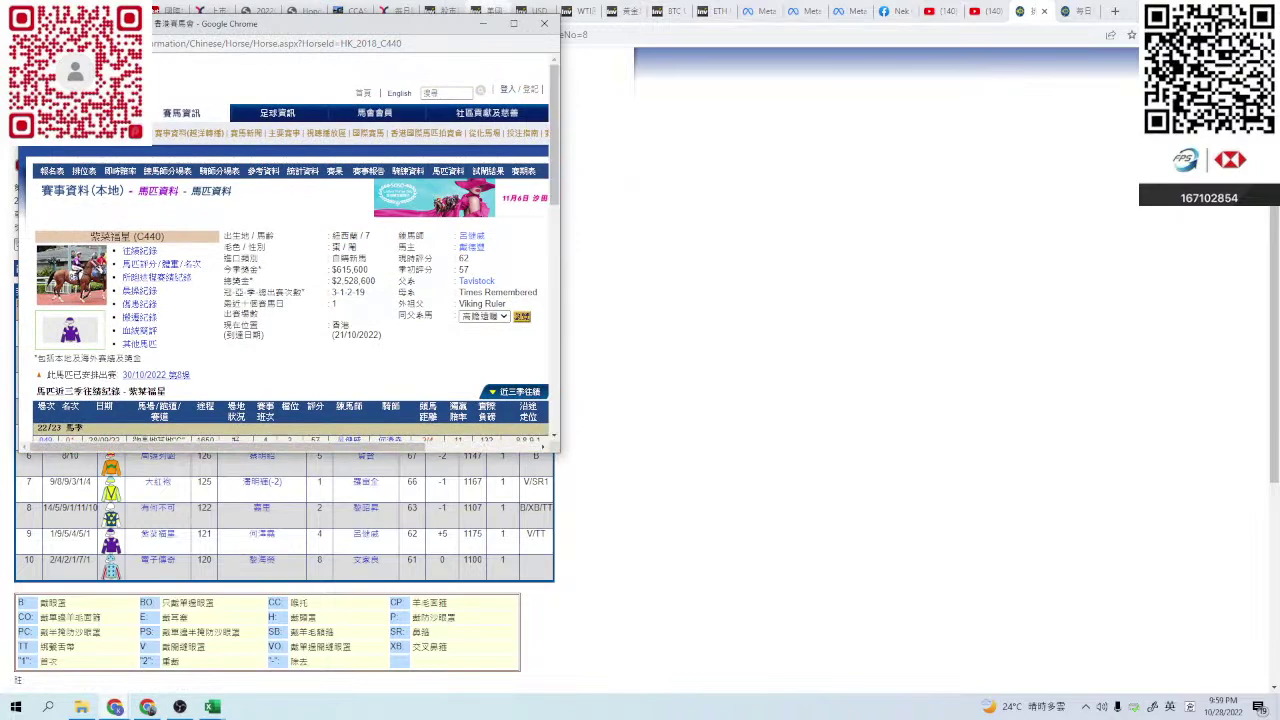
{"action": "left_click", "coordinate": [516, 38]}
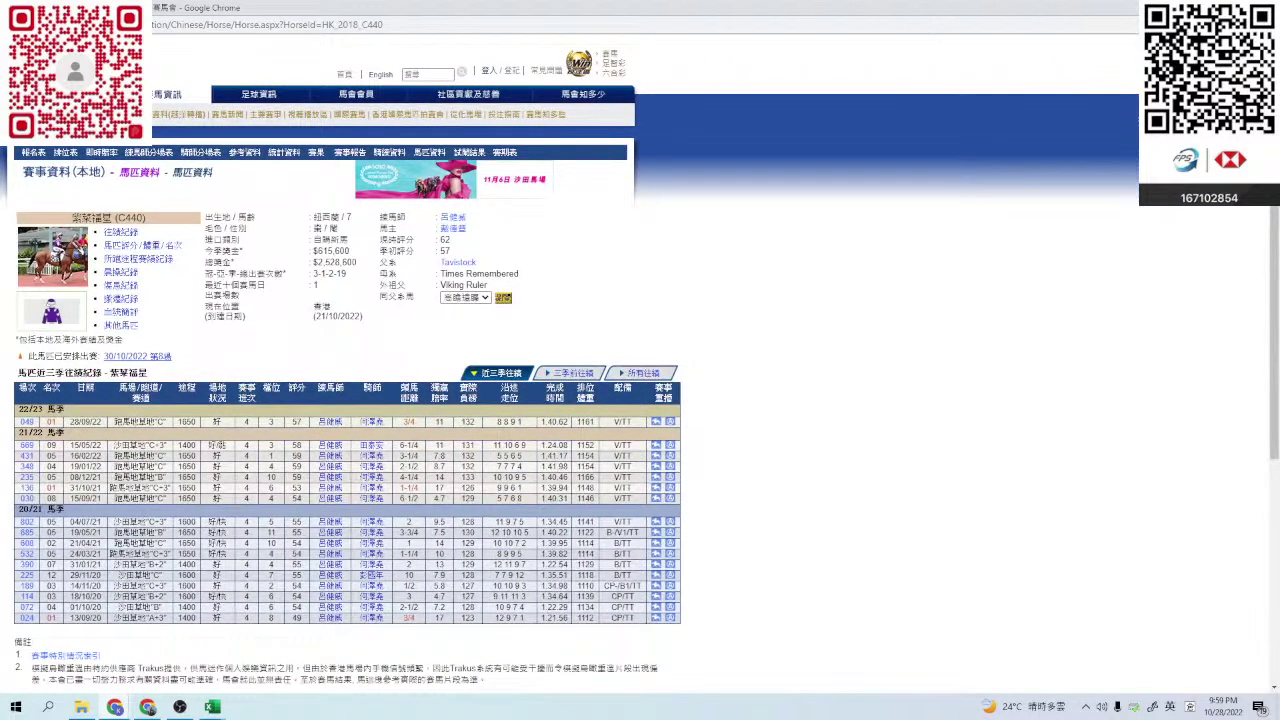
{"action": "left_click", "coordinate": [27, 421]}
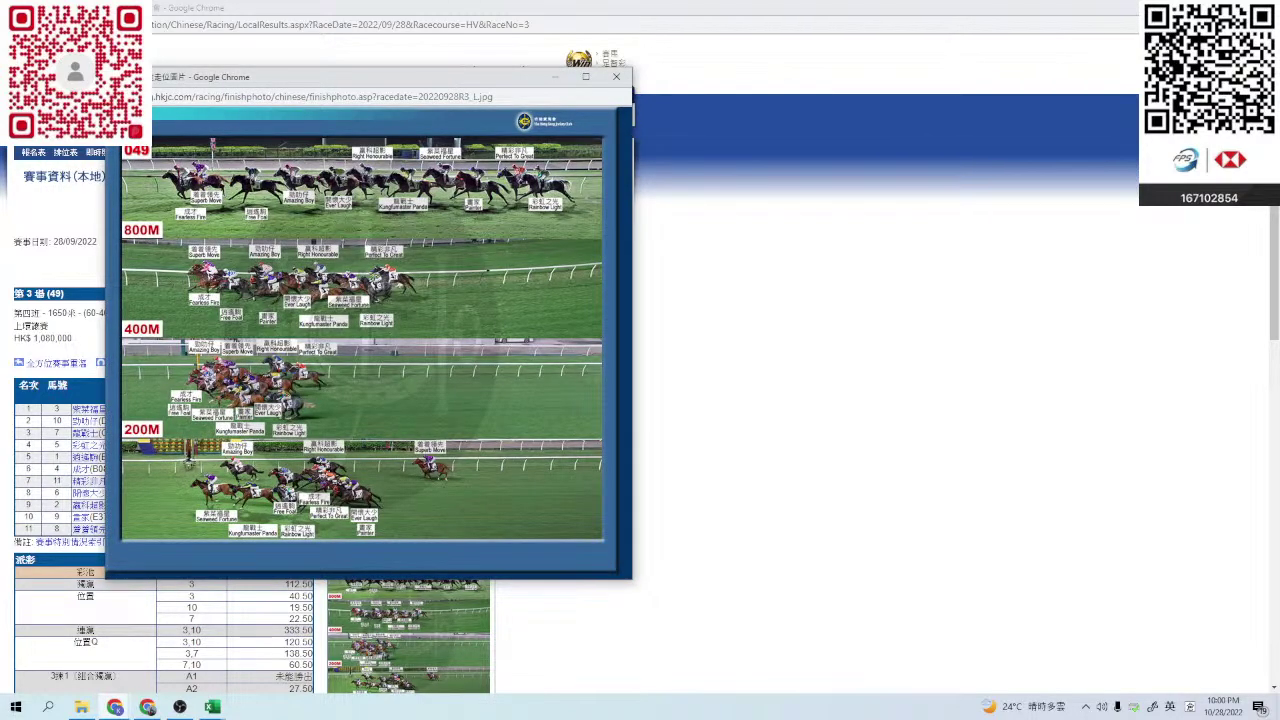
{"action": "key", "text": "ctrl+w"}
{"action": "key", "text": "alt+Tab"}
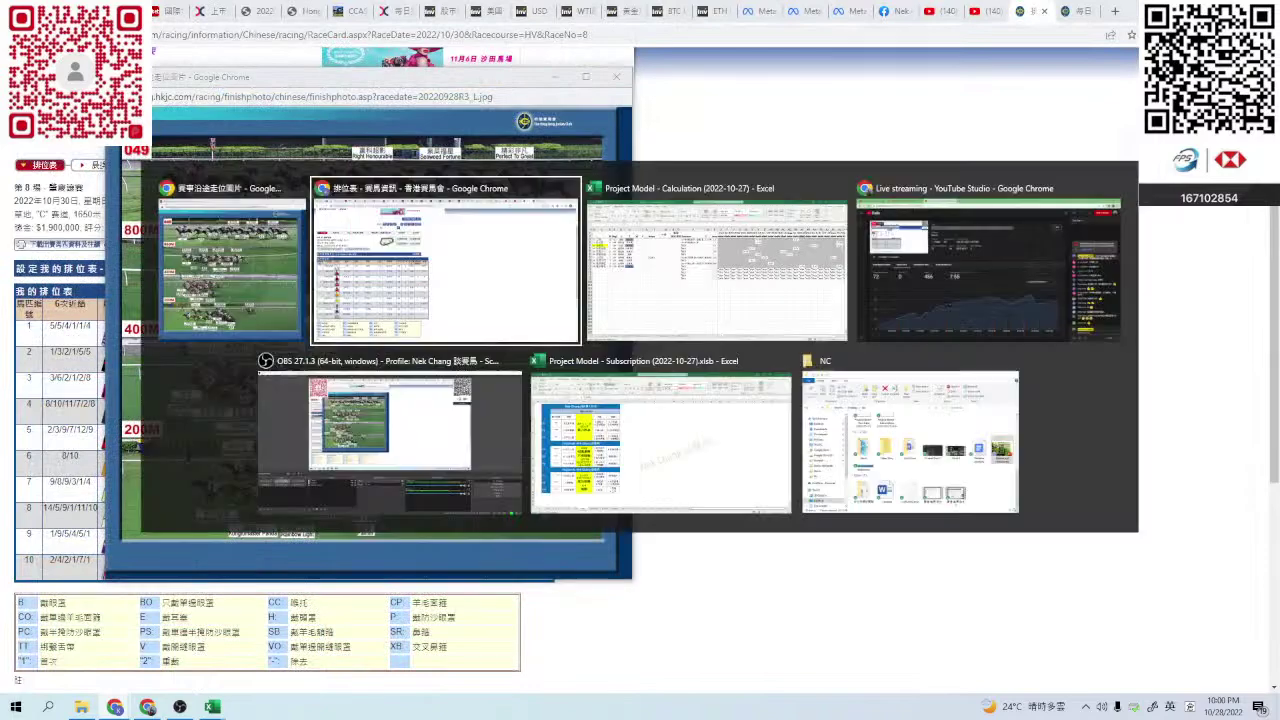
- Widen the 9/28/2022 column AA in worksheet 8 to read its track note, and undo the widening
{"action": "key", "text": "alt+Tab"}
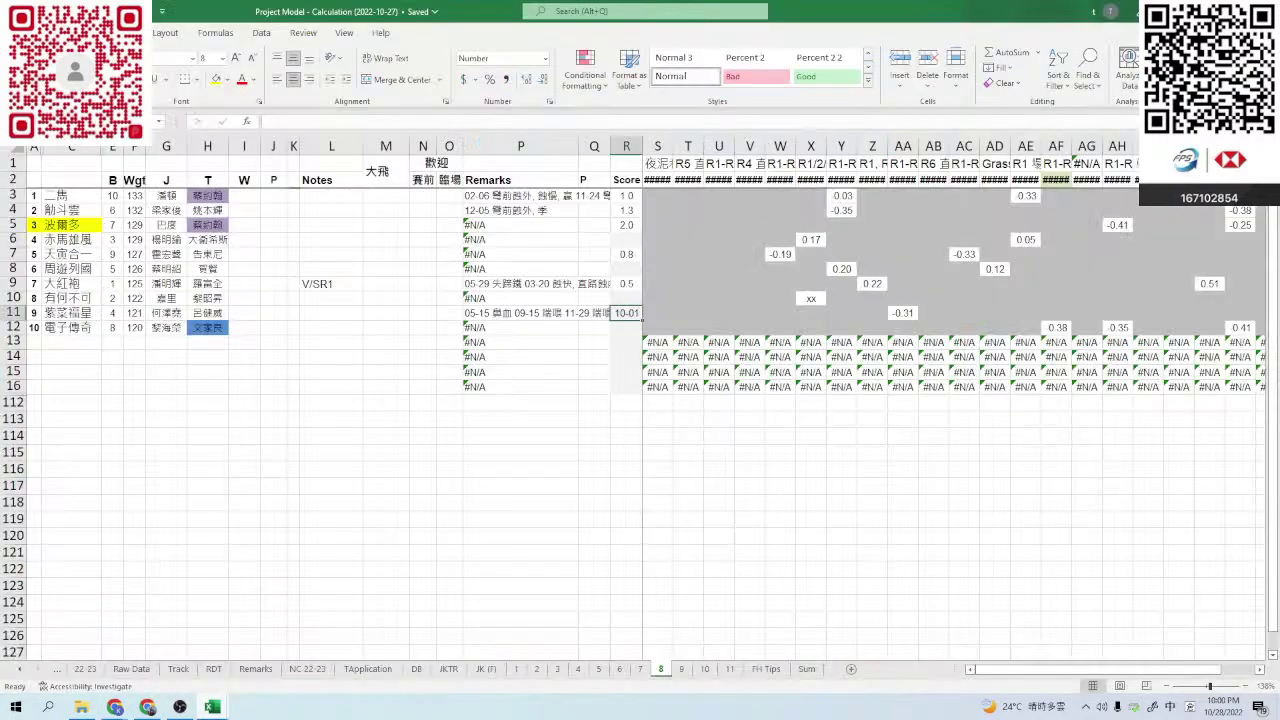
{"action": "double_click", "coordinate": [918, 146]}
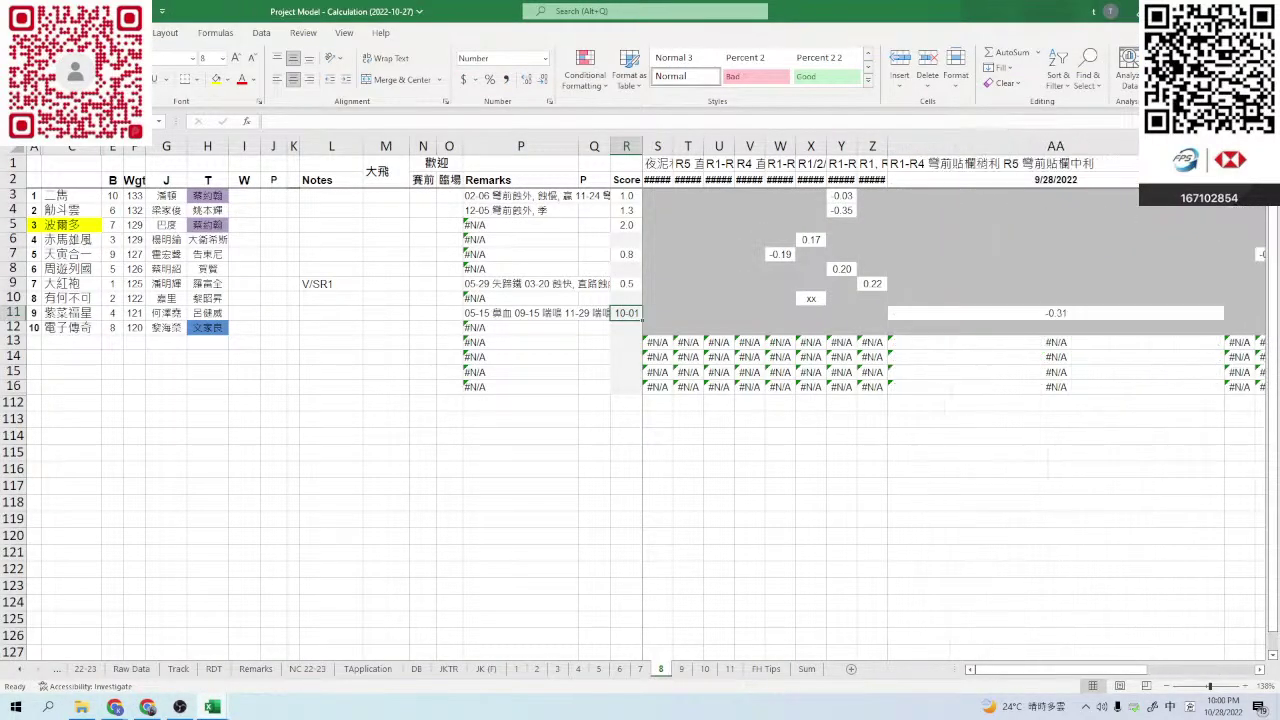
{"action": "key", "text": "ctrl+z"}
{"action": "key", "text": "alt+Tab"}
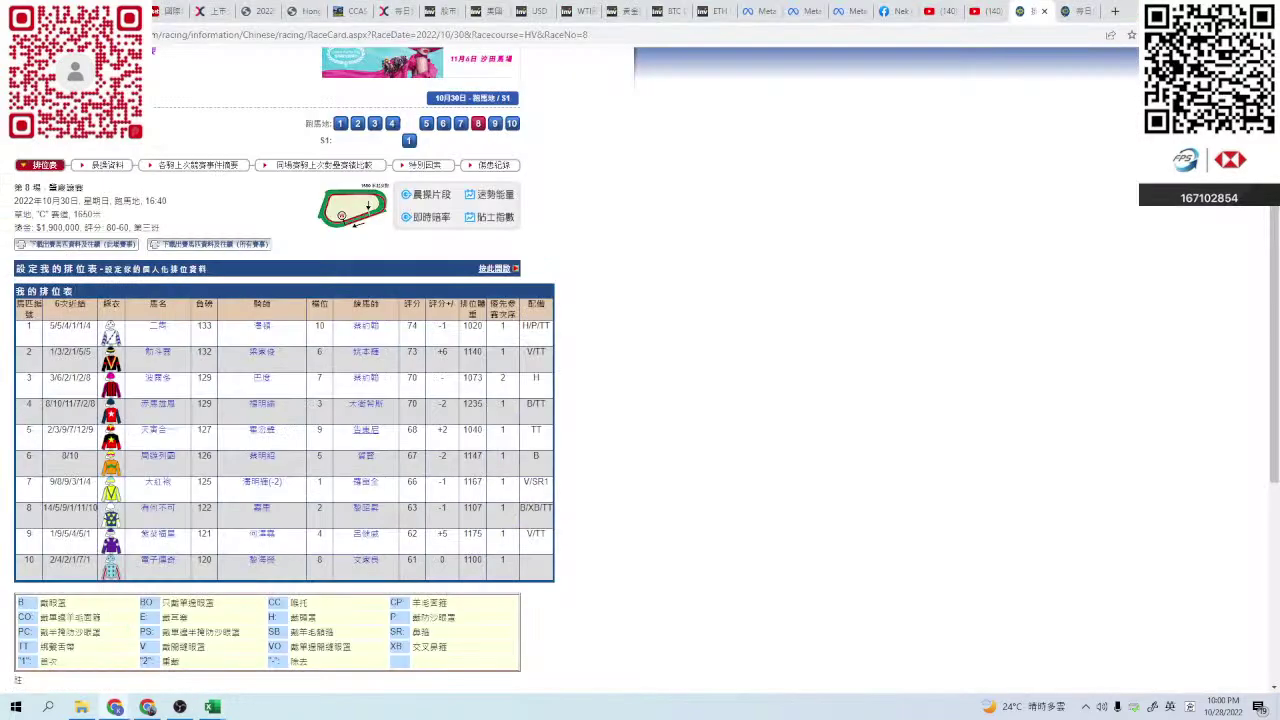
- Reopen horse 9's 28/09/2022 race result, study the running-position photo, and return to the horse's past performances
{"action": "left_click", "coordinate": [158, 533]}
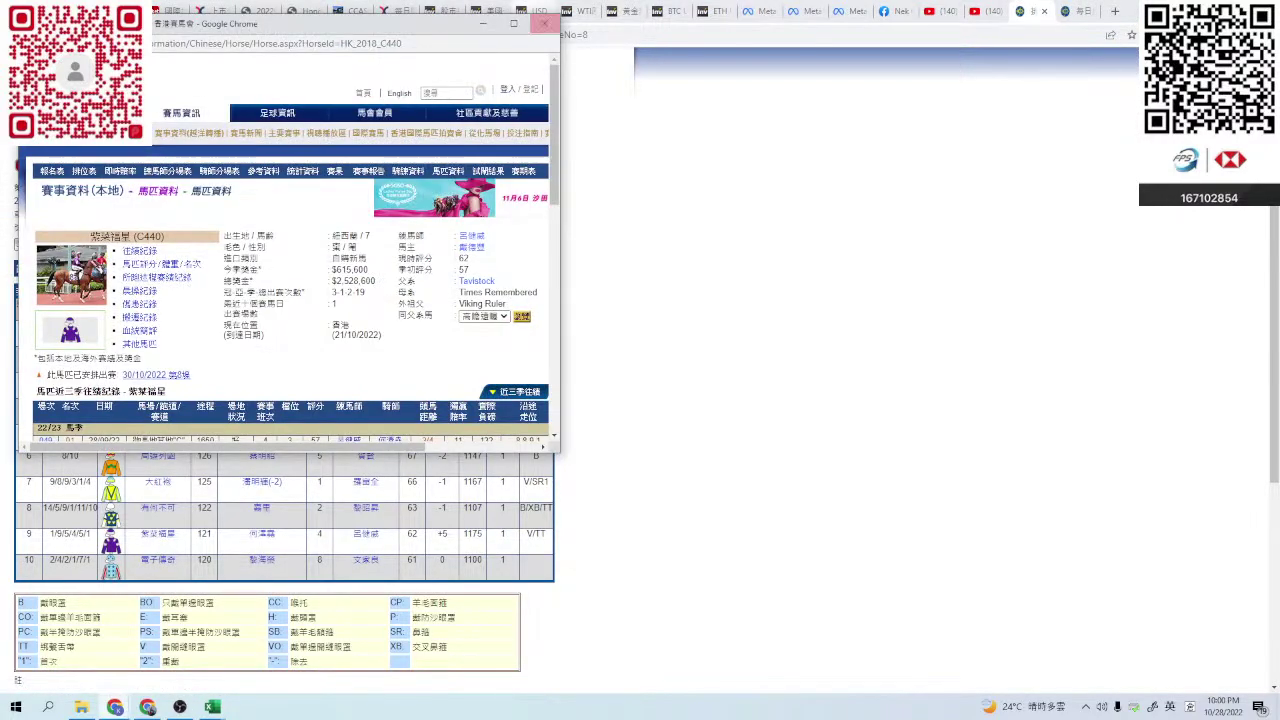
{"action": "left_click", "coordinate": [513, 20]}
{"action": "left_click", "coordinate": [27, 421]}
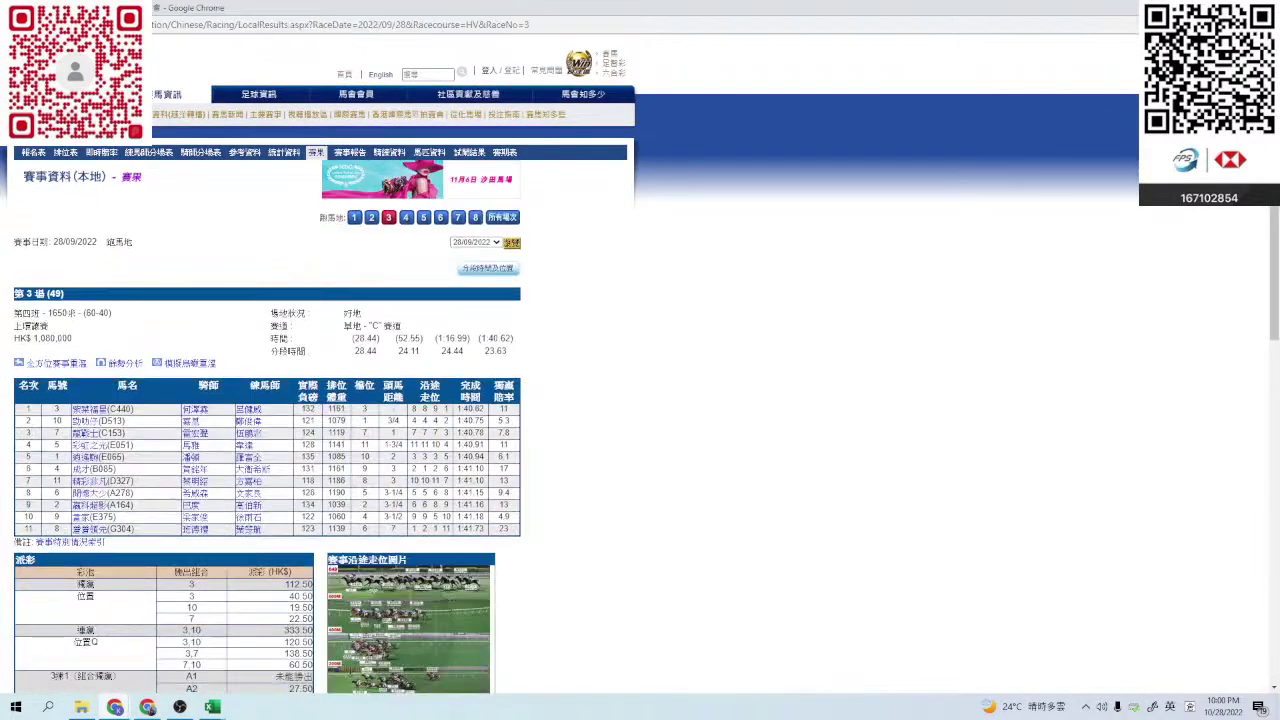
{"action": "left_click", "coordinate": [408, 634]}
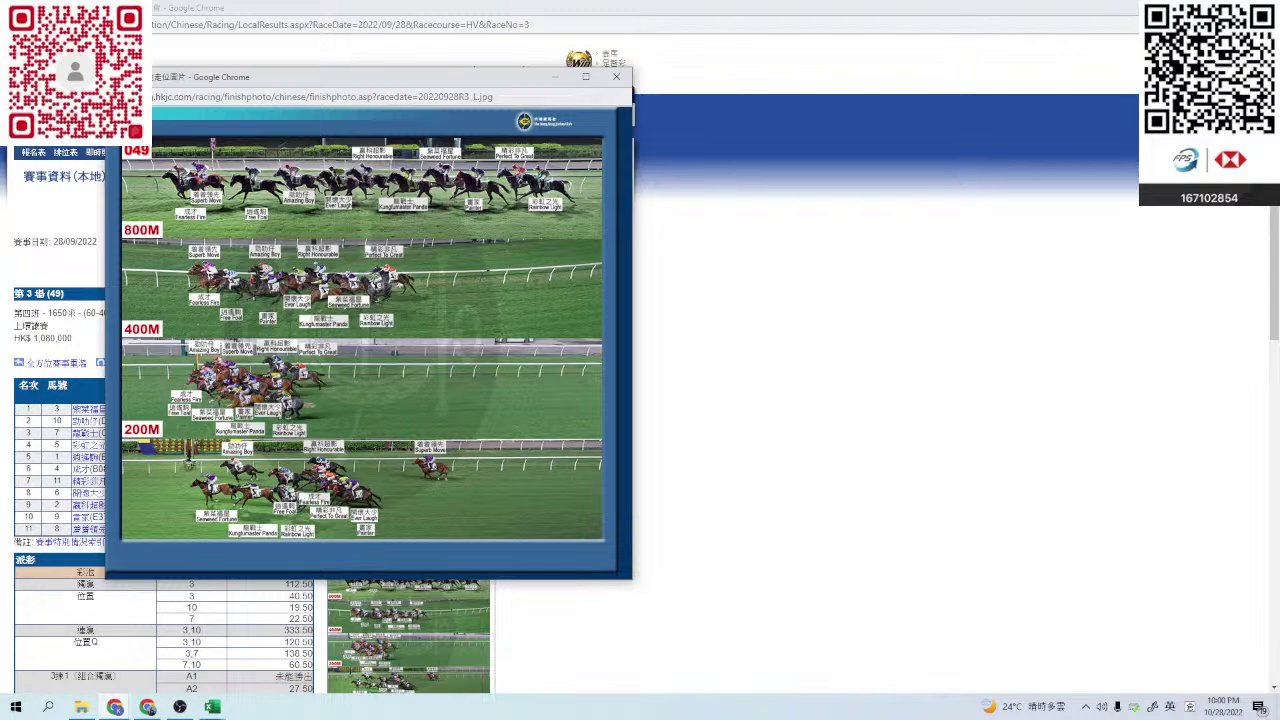
{"action": "left_click_drag", "start_coordinate": [412, 90], "coordinate": [461, 128]}
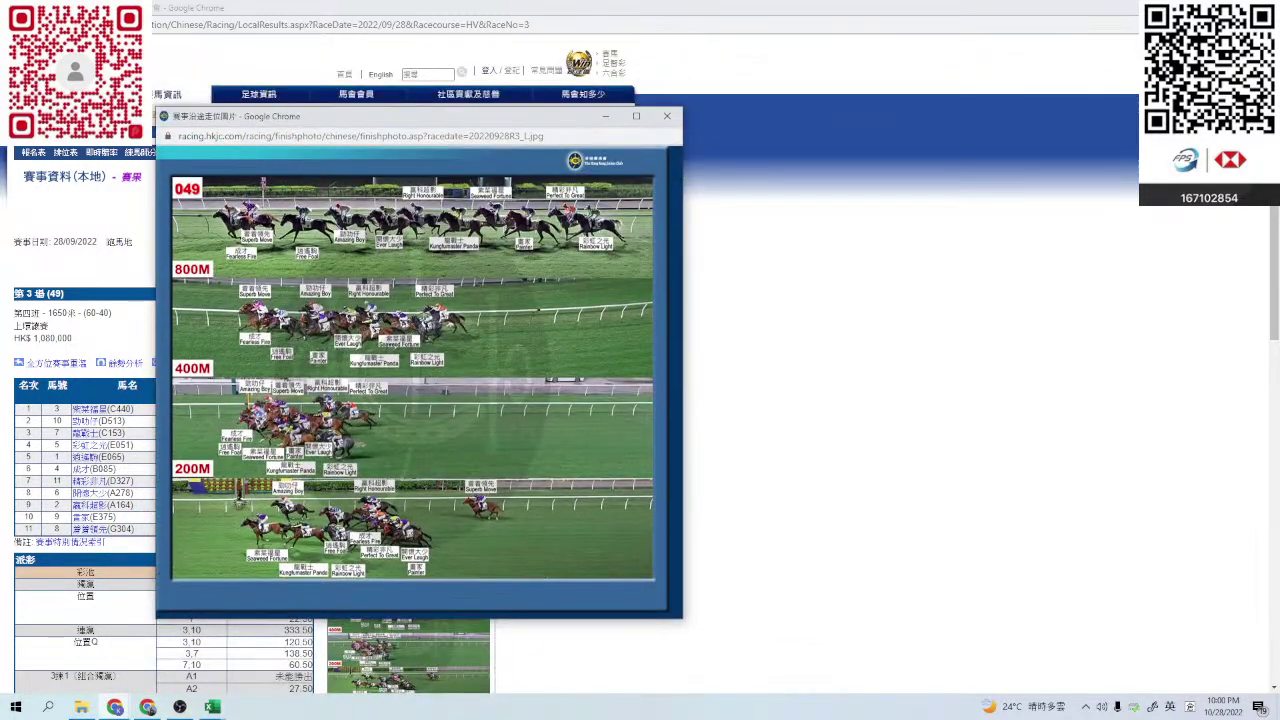
{"action": "left_click", "coordinate": [667, 116]}
{"action": "left_click", "coordinate": [102, 409]}
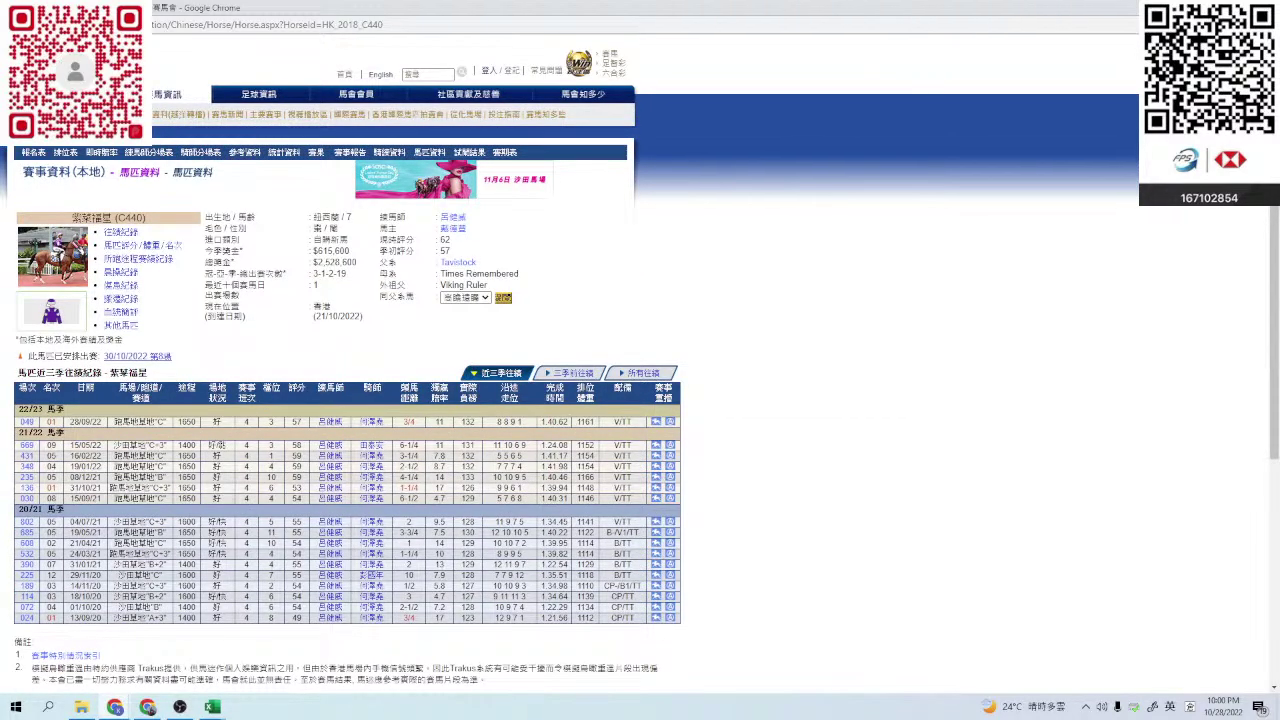
- Enter a Score of 0.8 for horse 9 in worksheet 8 of the Excel model
{"action": "key", "text": "ctrl+w"}
{"action": "key", "text": "alt+Tab"}
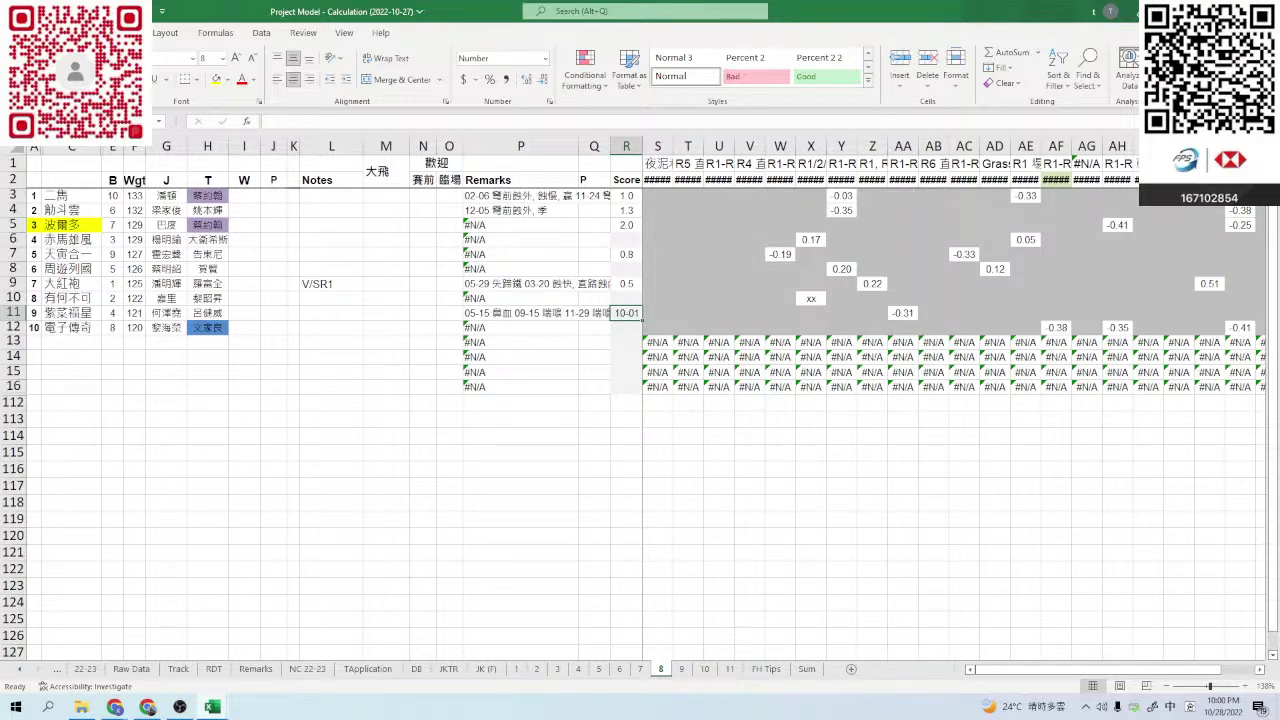
{"action": "key", "text": "Return"}
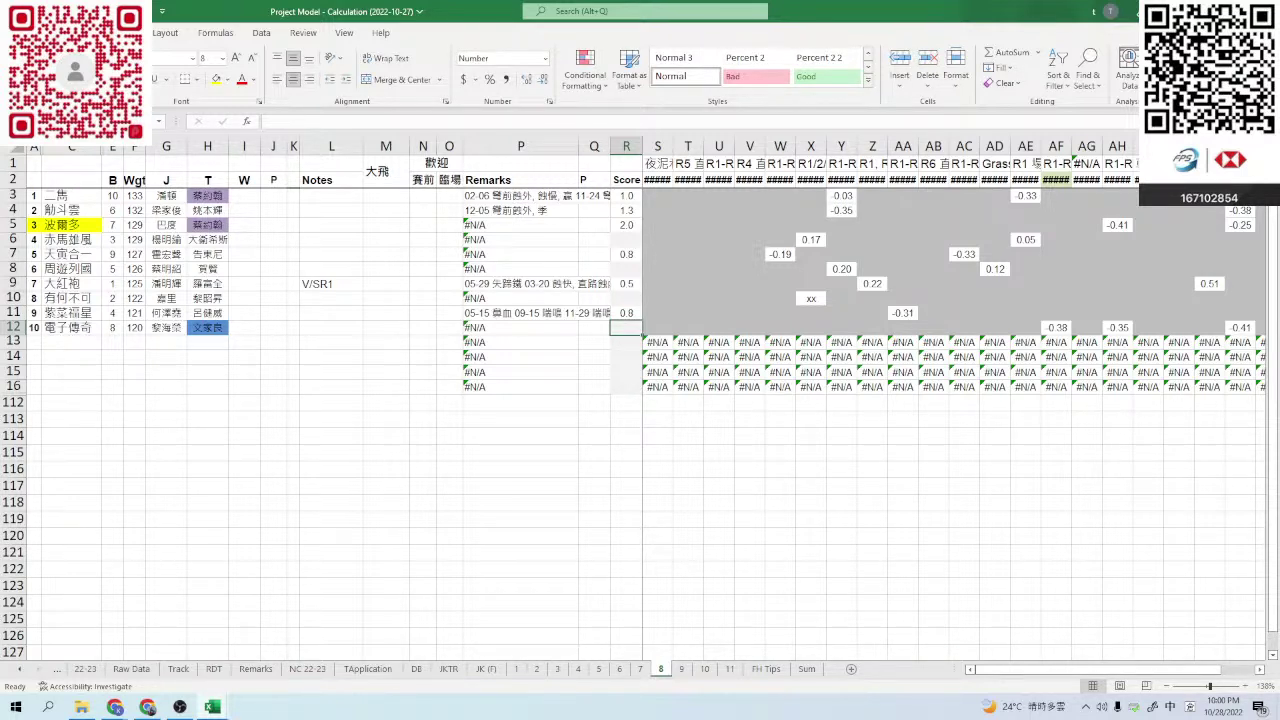
- Open horse 10's profile from the race 8 card and examine the running-position photo of its 11/09/2022 race
{"action": "key", "text": "alt+Tab"}
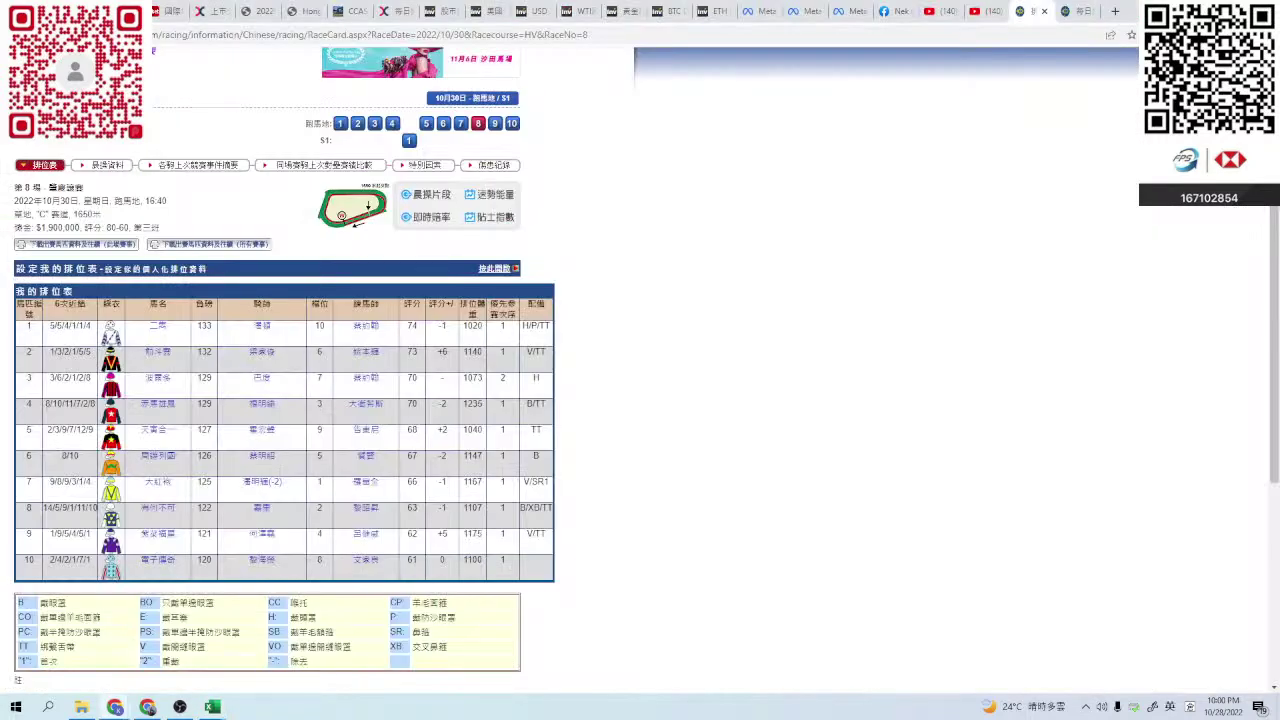
{"action": "left_click", "coordinate": [157, 560]}
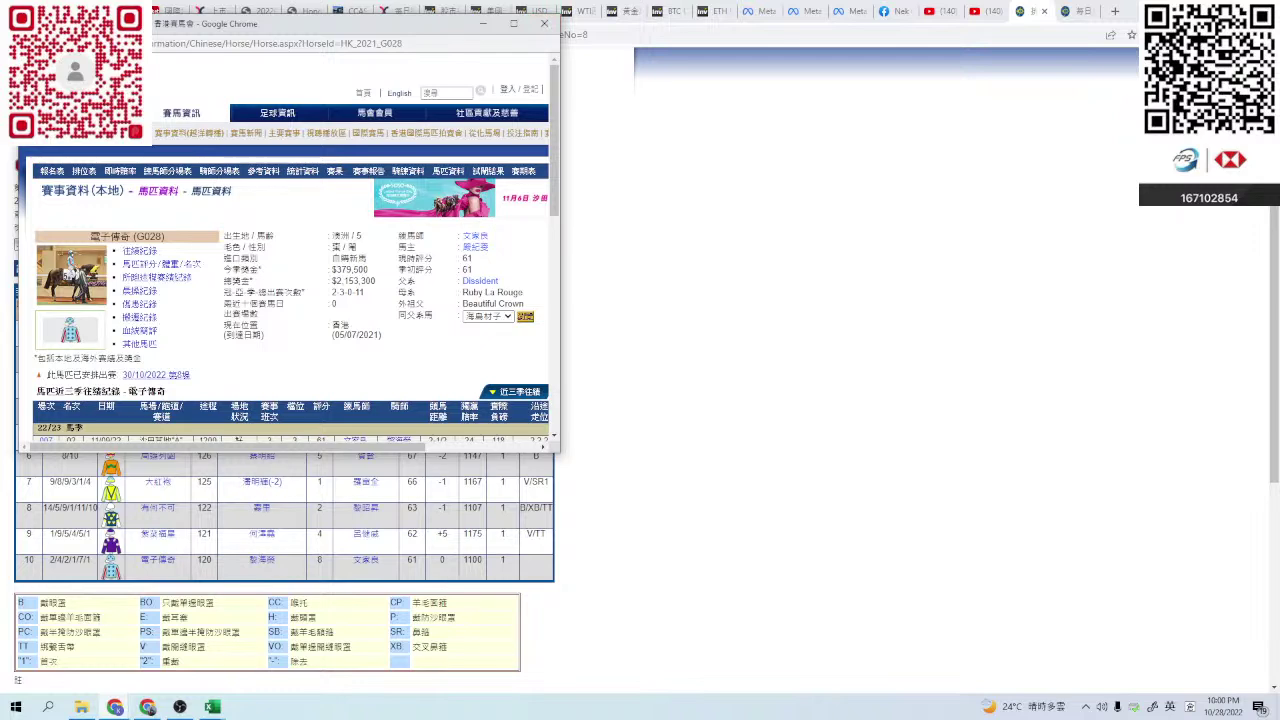
{"action": "left_click", "coordinate": [513, 23]}
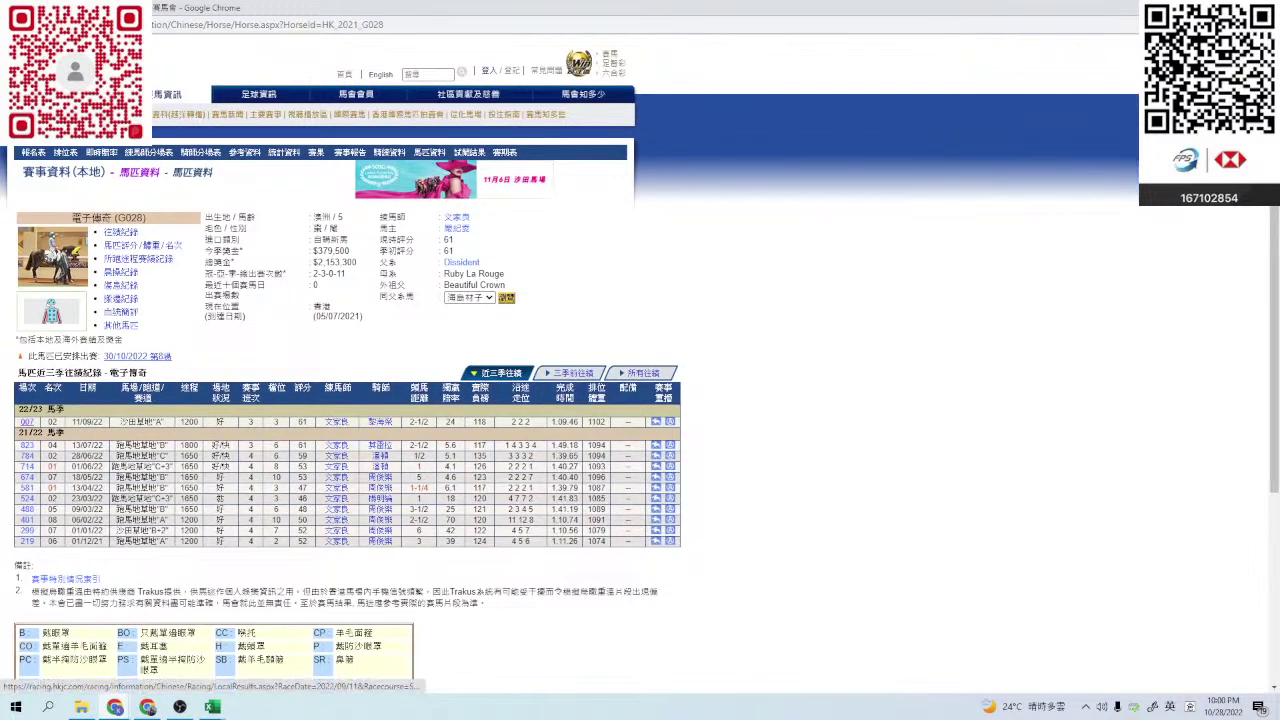
{"action": "left_click", "coordinate": [27, 421]}
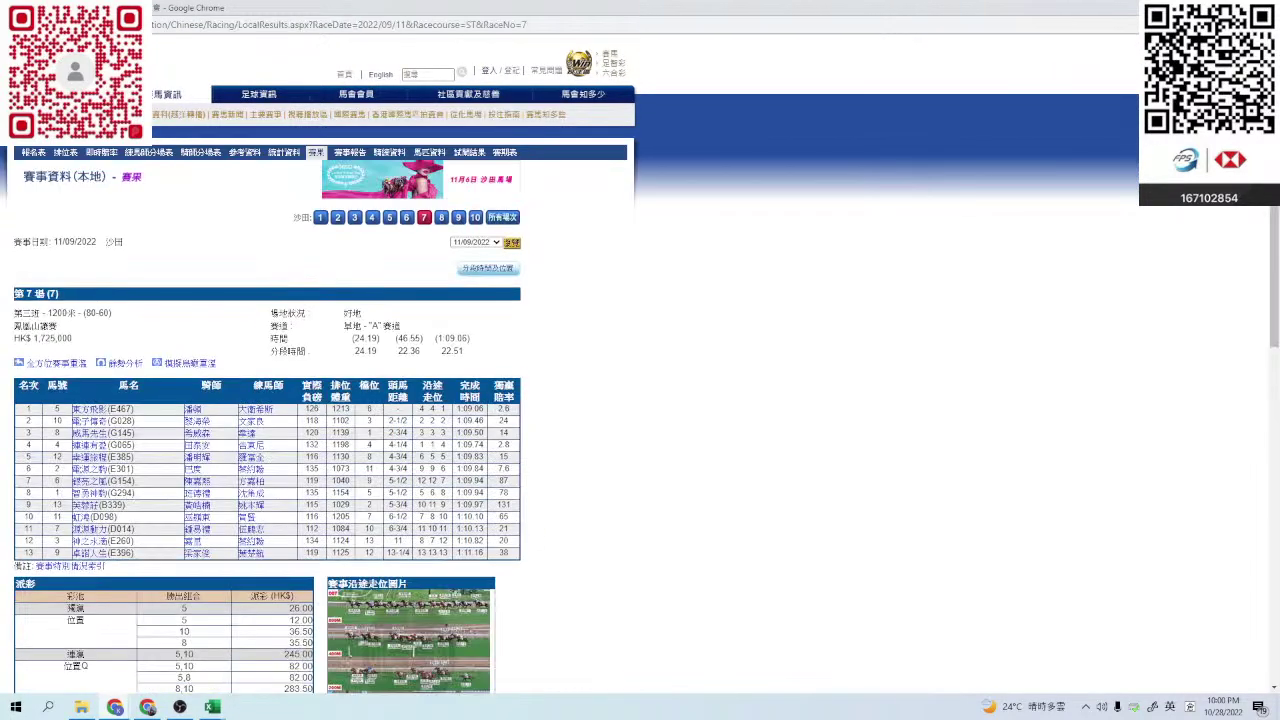
{"action": "left_click", "coordinate": [408, 640]}
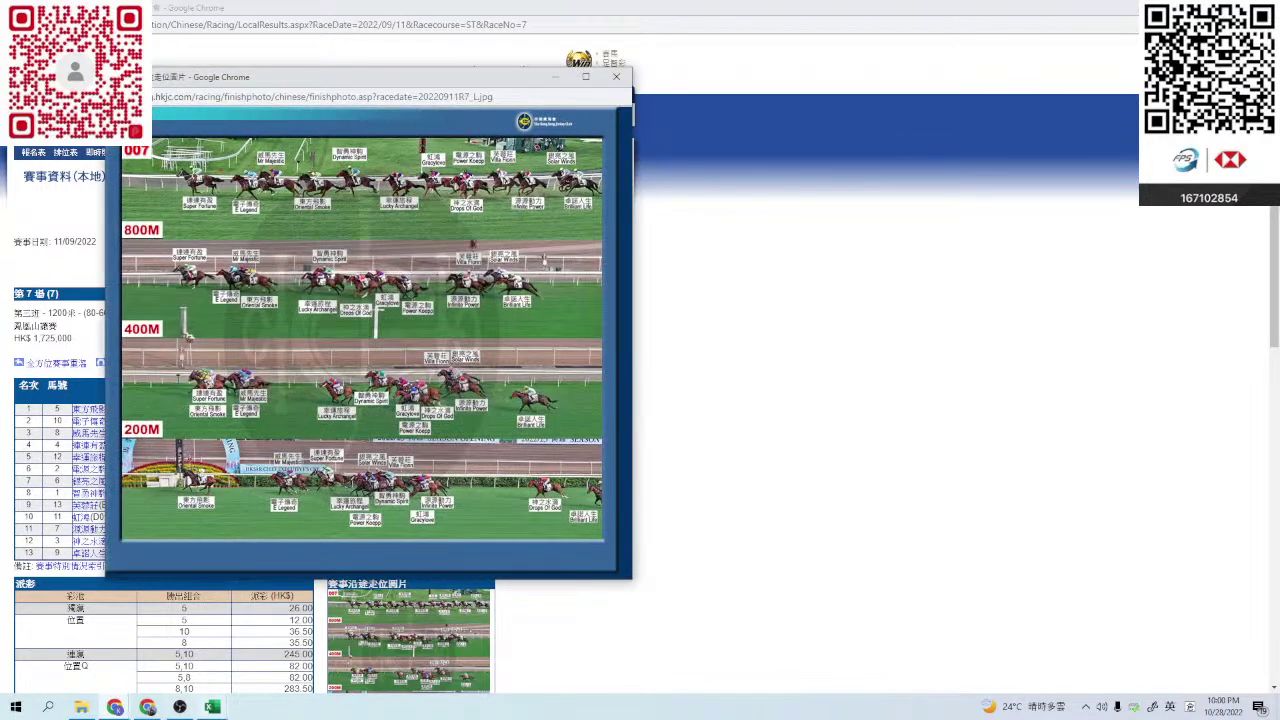
- Widen column AF in worksheet 8 to read the track note for horse 10's last race, and undo the widening
{"action": "left_click", "coordinate": [211, 706]}
{"action": "left_click", "coordinate": [136, 645]}
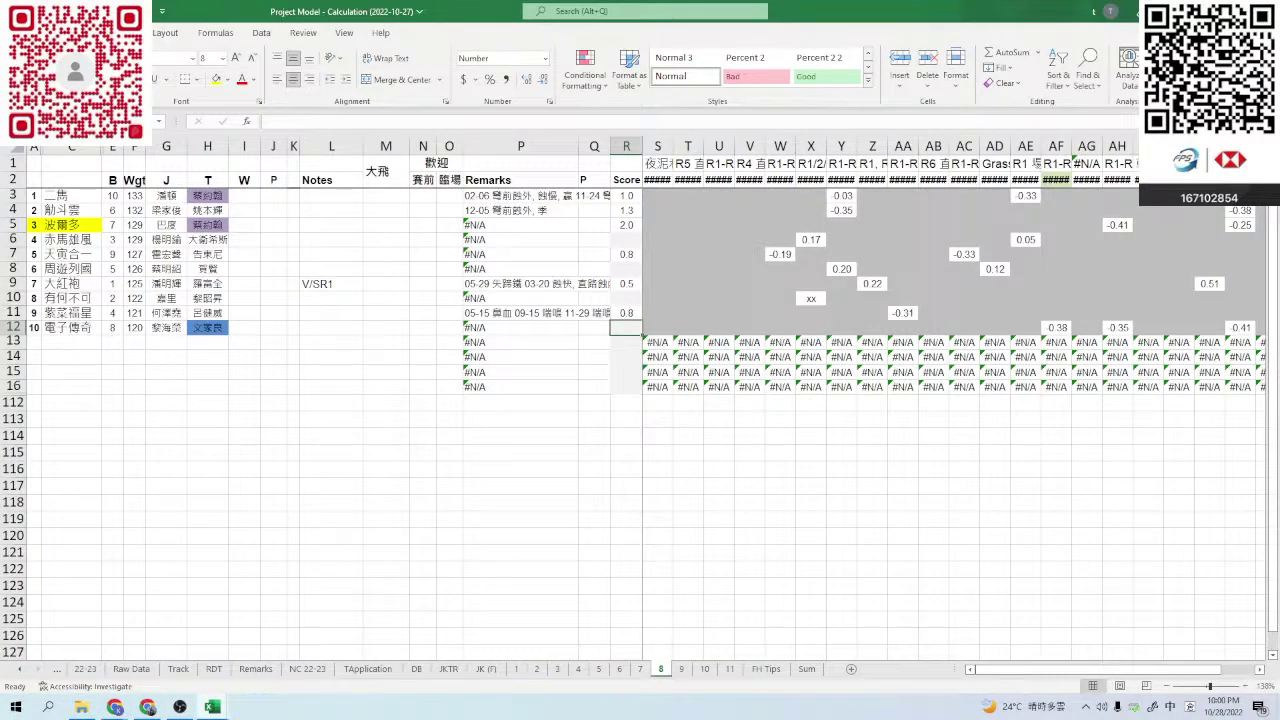
{"action": "left_click_drag", "start_coordinate": [1071, 146], "coordinate": [1264, 146]}
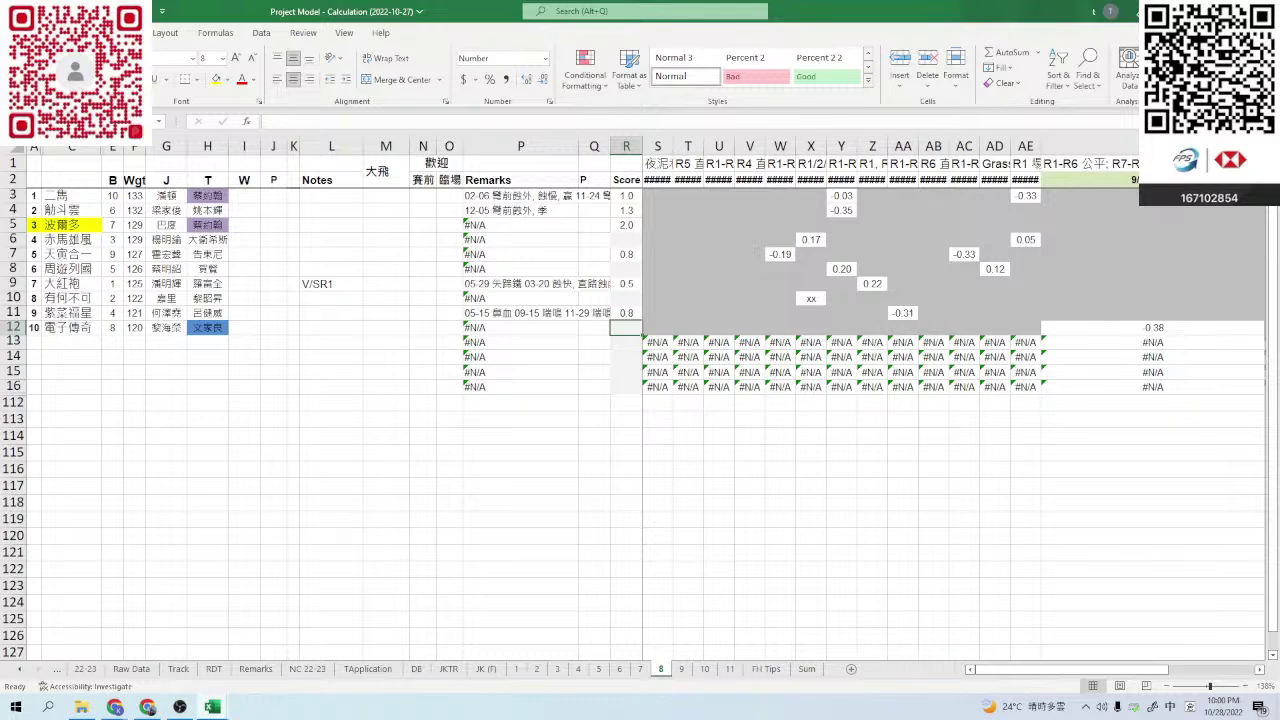
{"action": "key", "text": "ctrl+z"}
{"action": "key", "text": "alt+Tab"}
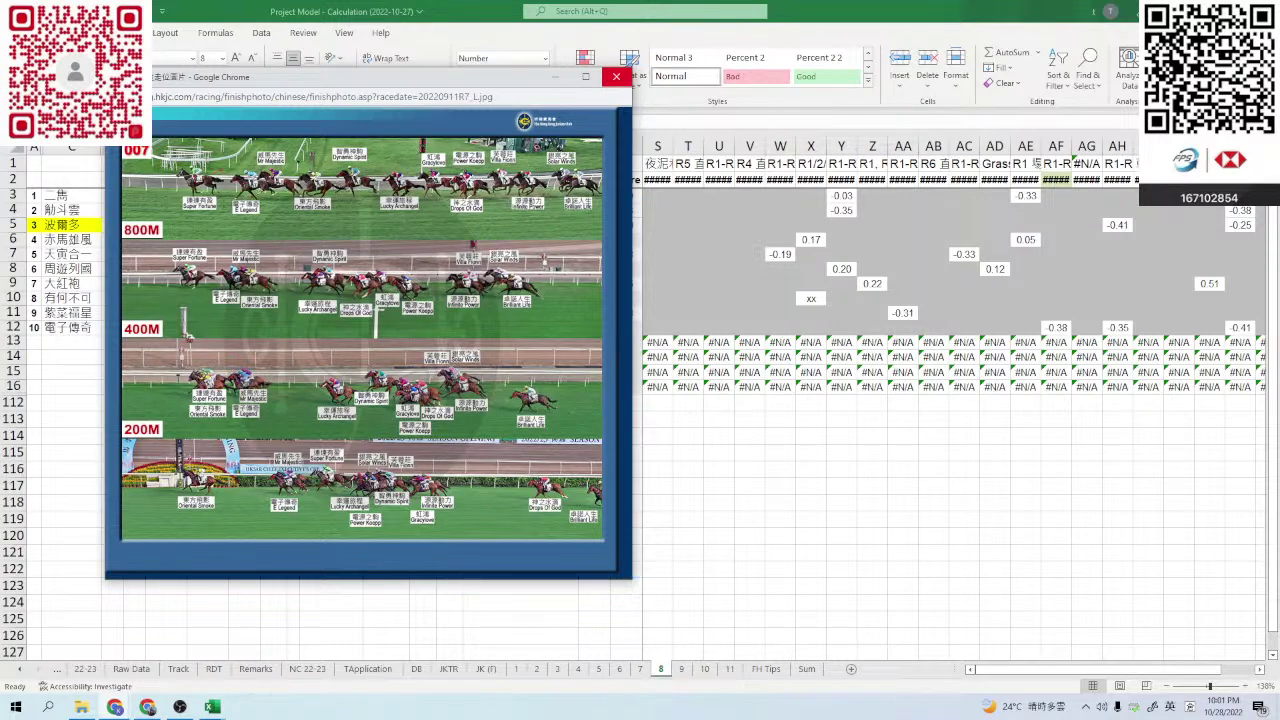
- Close the running-position photo and review the 11/09/2022 race result and horse 10's past performances
{"action": "left_click", "coordinate": [616, 76]}
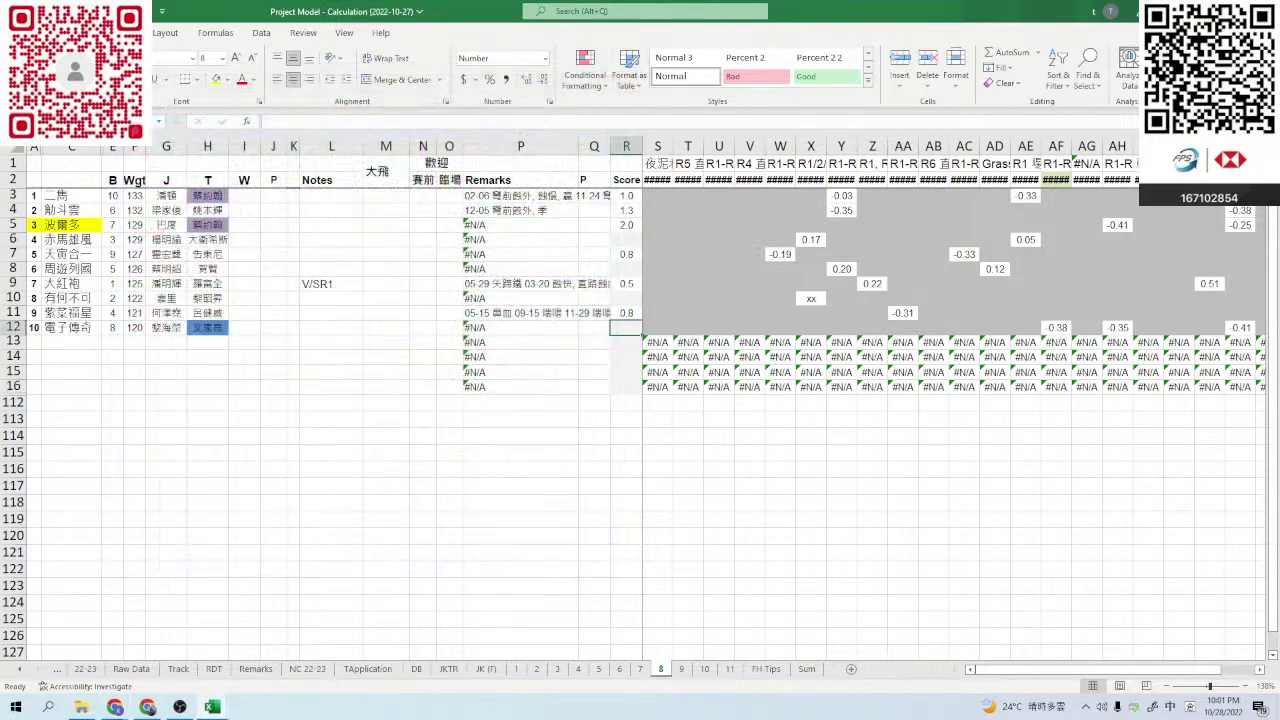
{"action": "key", "text": "alt+Tab"}
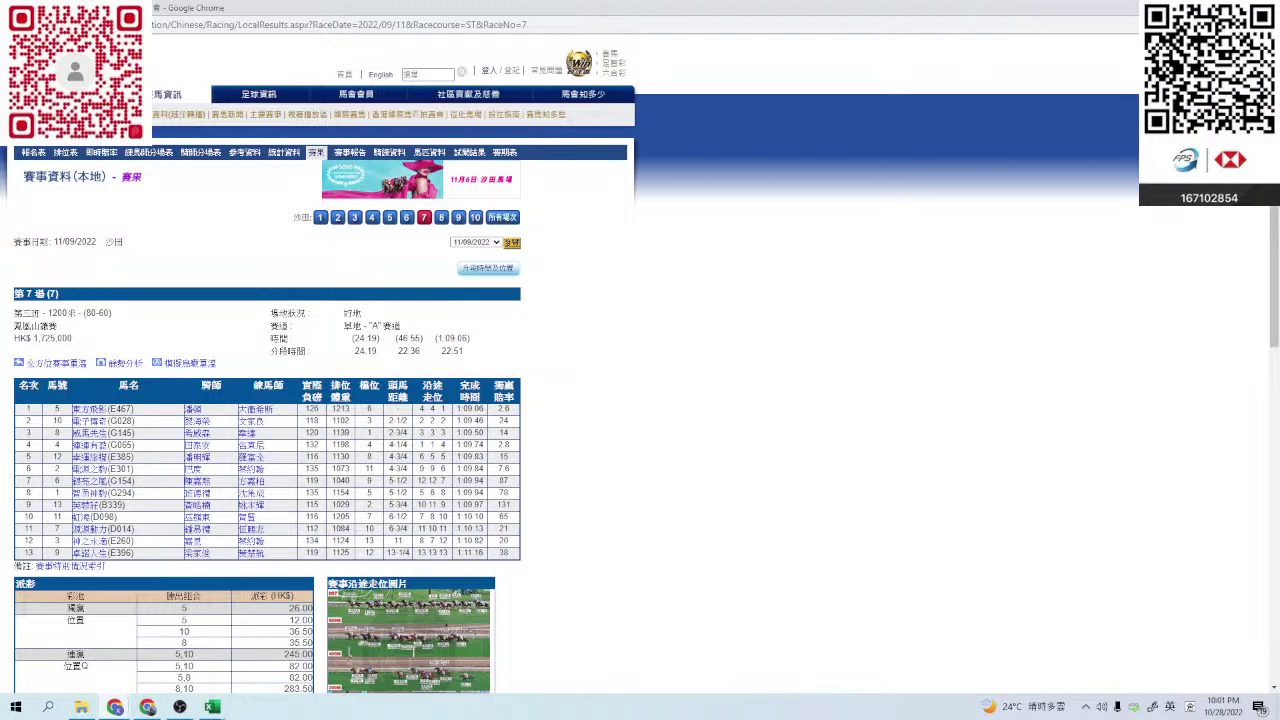
{"action": "key", "text": "alt+Tab"}
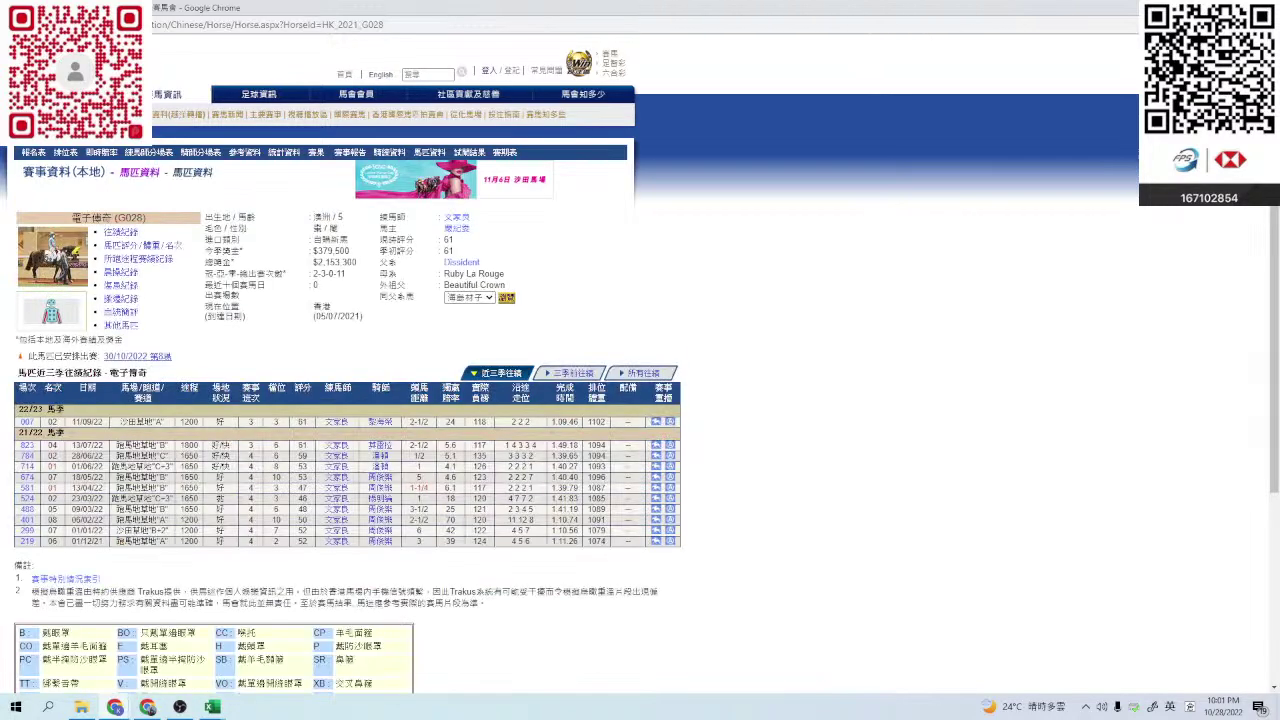
{"action": "key", "text": "alt+Tab"}
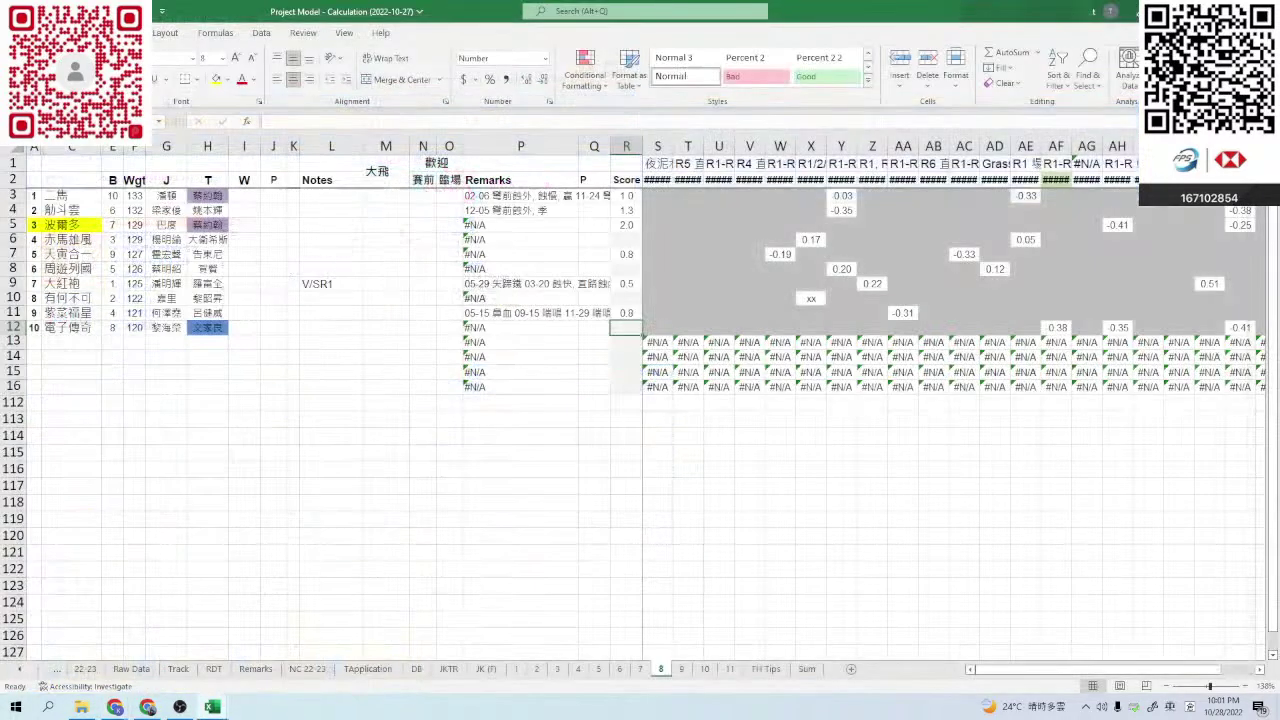
- Enter a Score of 2 for horse 10 in worksheet 8 of the Excel model
{"action": "key", "text": "alt+Tab"}
{"action": "key", "text": "alt+Tab"}
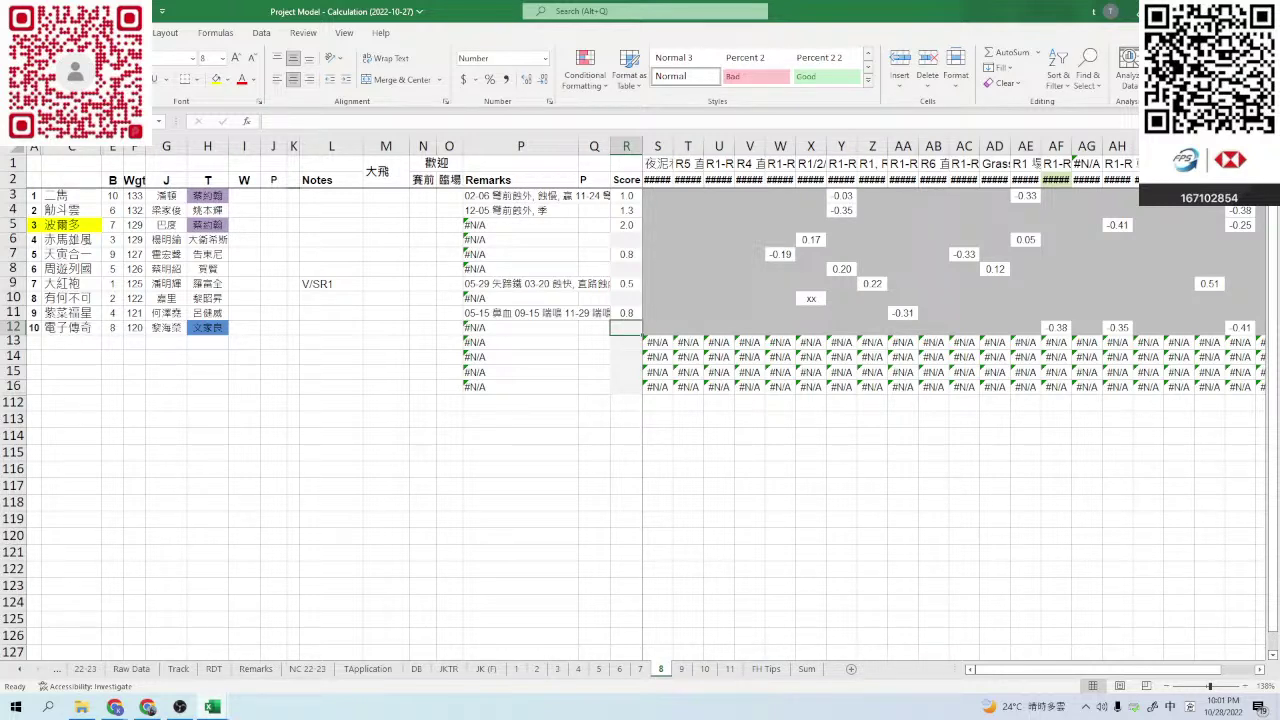
{"action": "type", "text": "2"}
{"action": "key", "text": "ctrl+Return"}
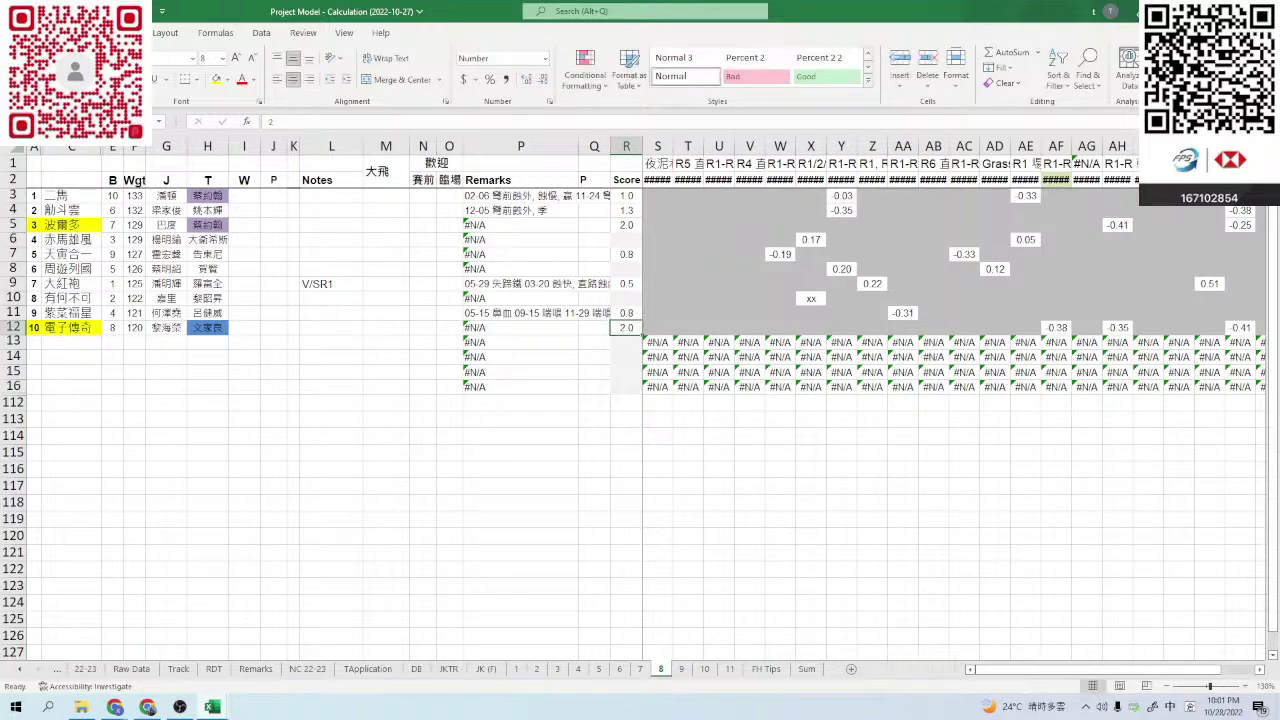
- Reopen horse 10's profile from the race 8 card in a maximized window and examine its September 2022 morning trackwork records
{"action": "key", "text": "alt+Tab"}
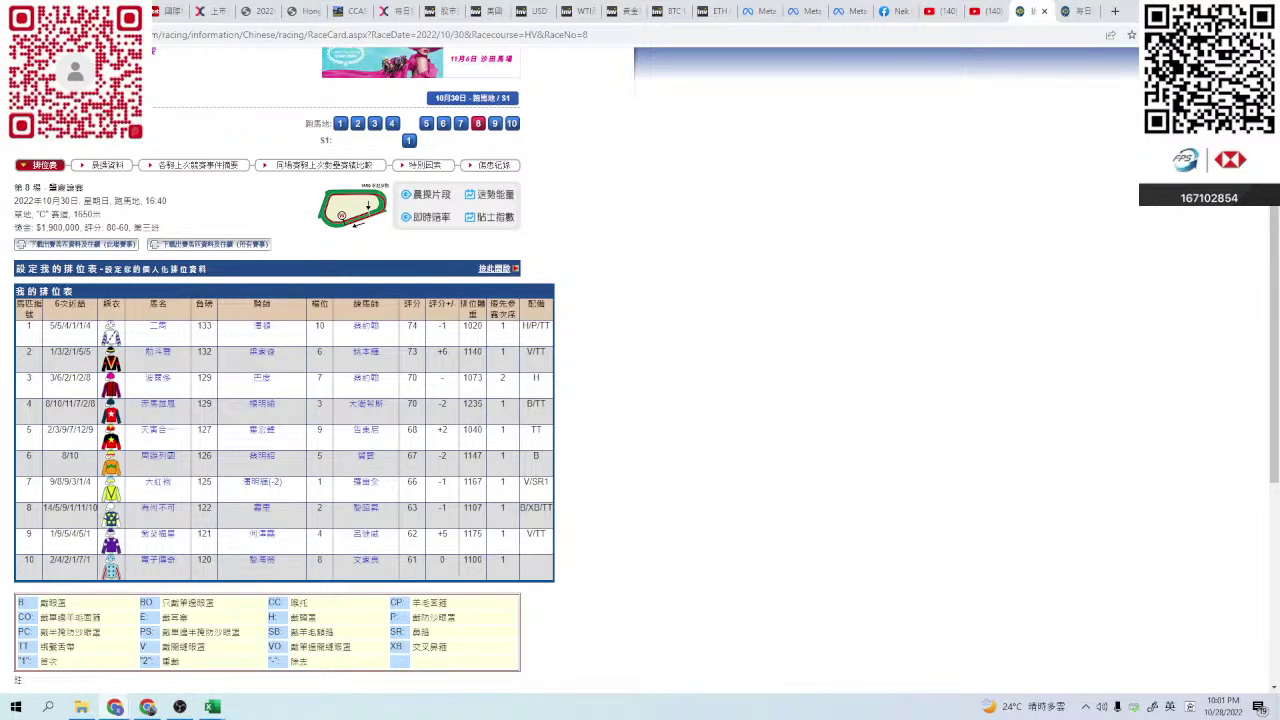
{"action": "left_click", "coordinate": [158, 560]}
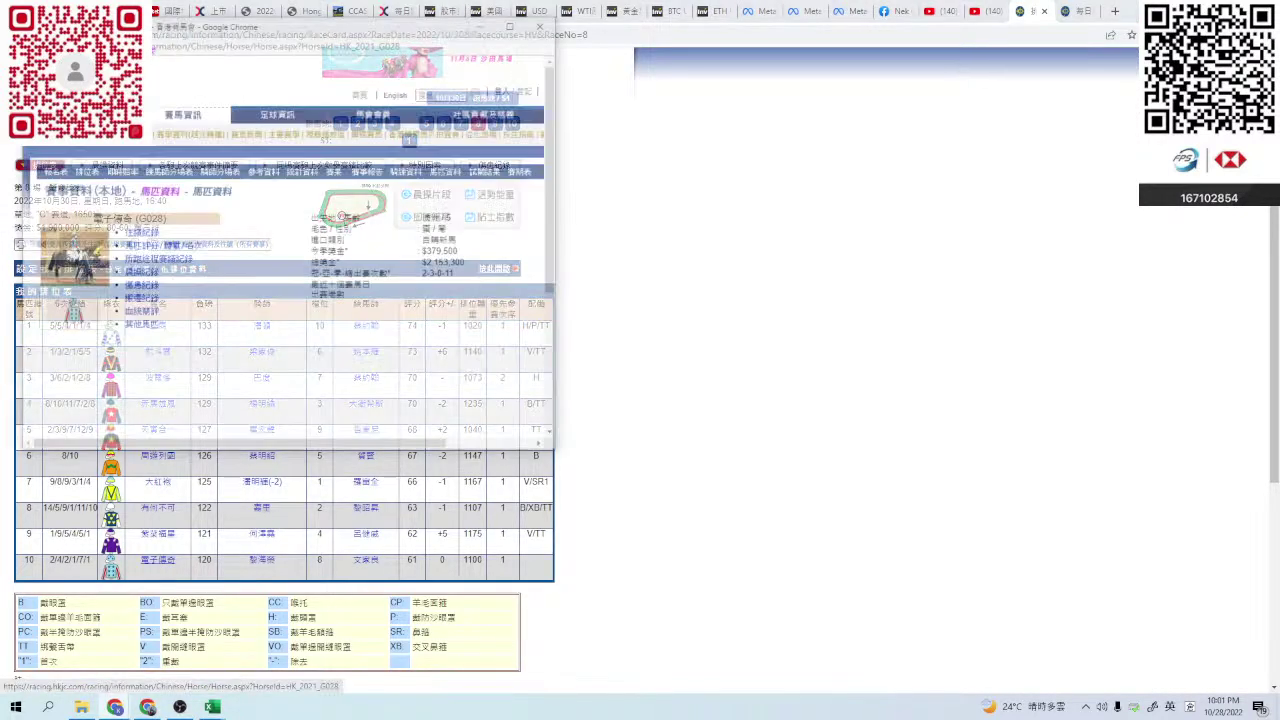
{"action": "left_click", "coordinate": [516, 8]}
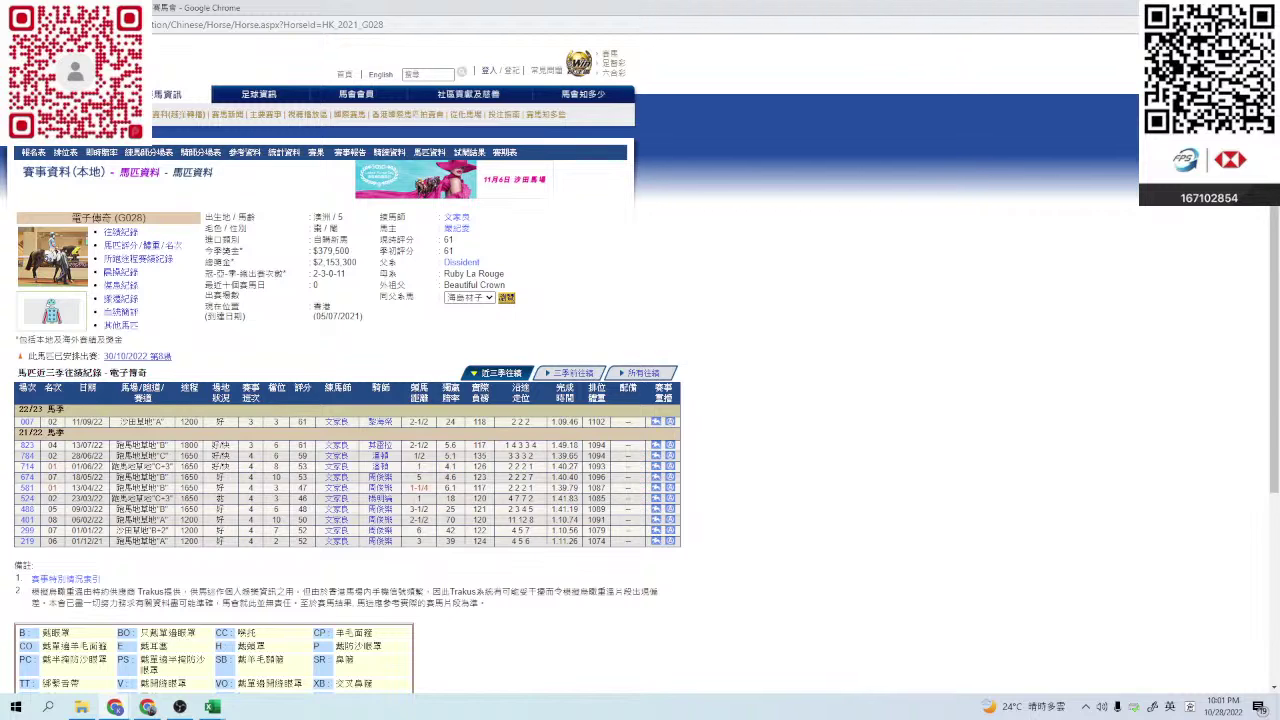
{"action": "left_click", "coordinate": [121, 272]}
{"action": "scroll", "coordinate": [273, 400], "scroll_direction": "down", "scroll_amount": 10}
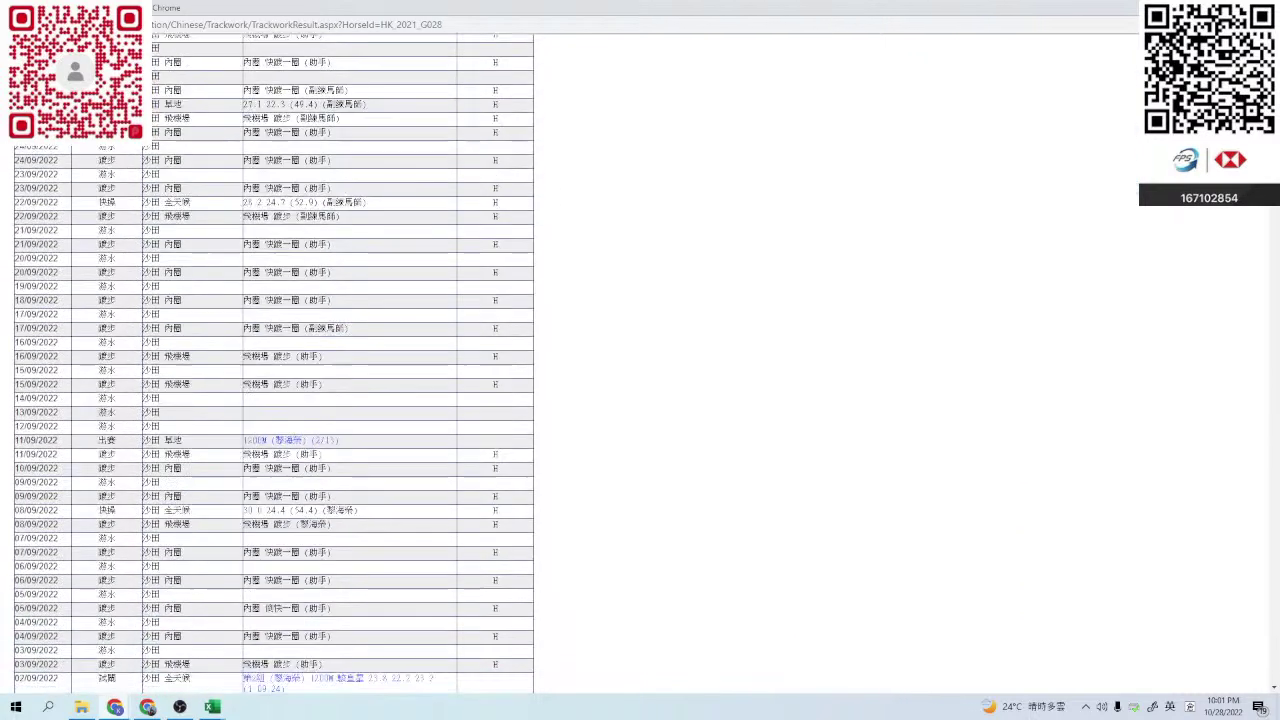
{"action": "scroll", "coordinate": [274, 363], "scroll_direction": "down", "scroll_amount": 1}
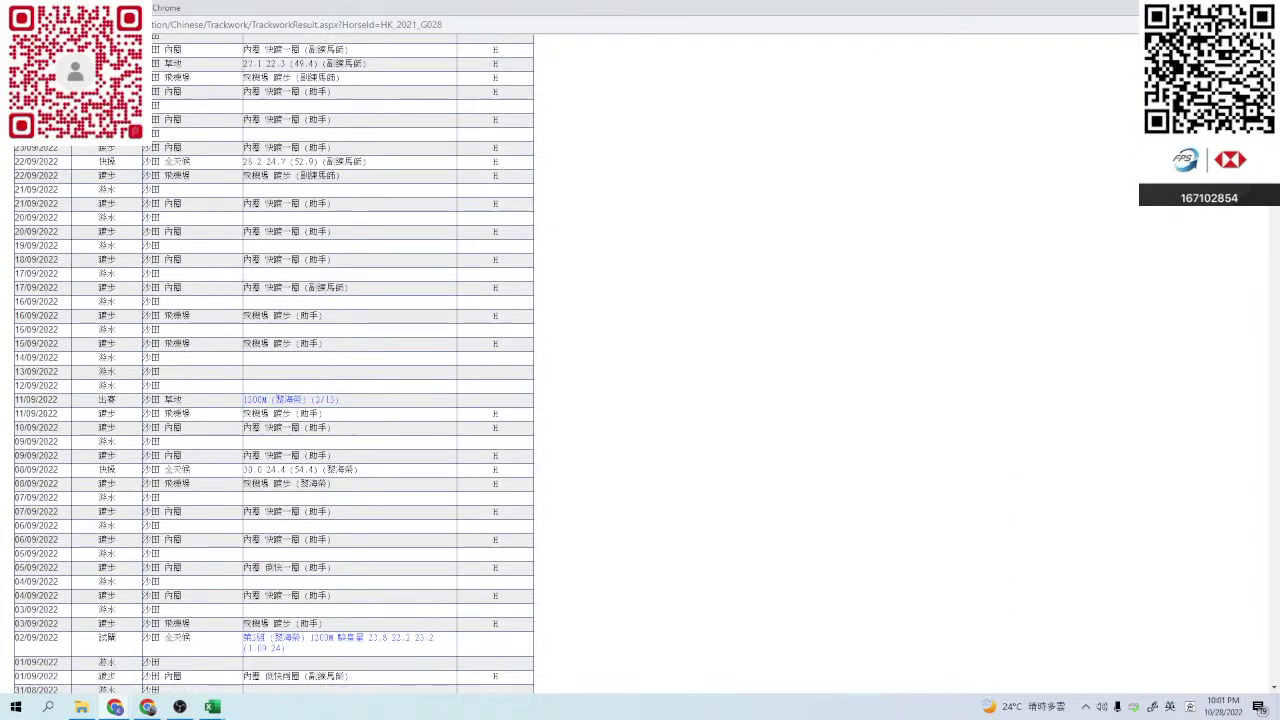
{"action": "scroll", "coordinate": [274, 365], "scroll_direction": "up", "scroll_amount": 3}
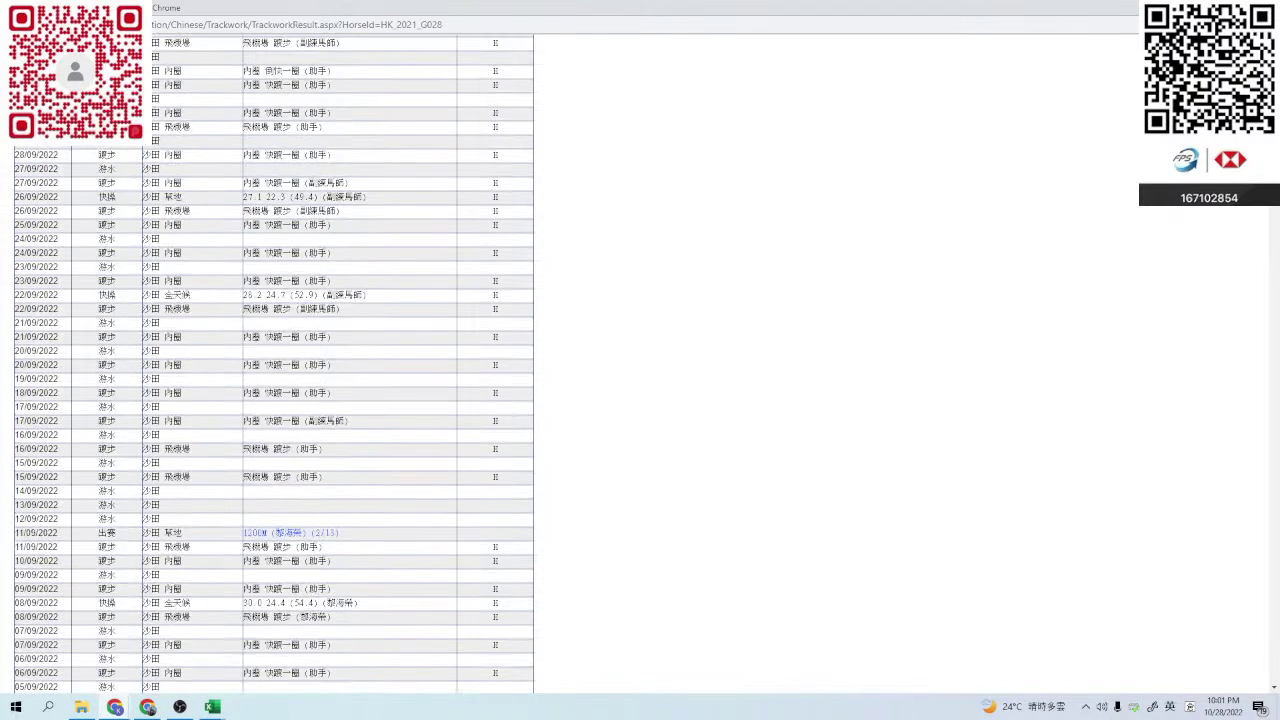
- Examine horse 10's trackwork from late September through October 2022, then close its records
{"action": "scroll", "coordinate": [274, 364], "scroll_direction": "up", "scroll_amount": 6}
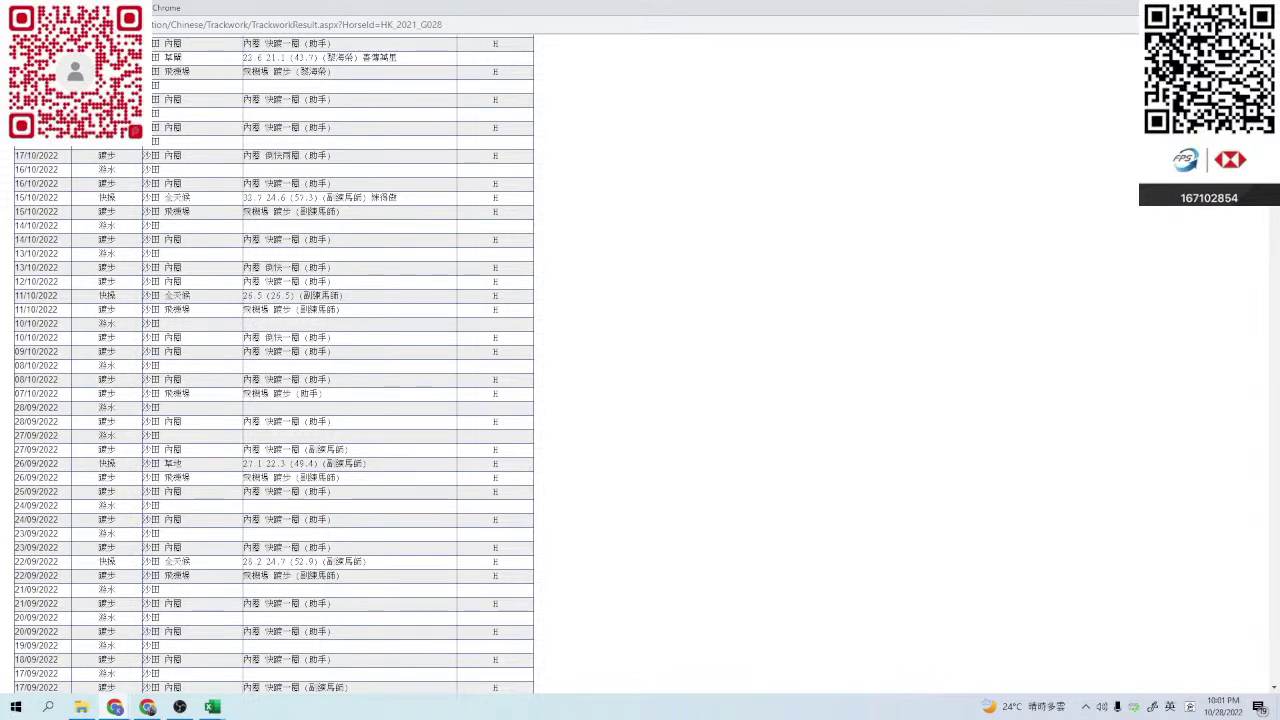
{"action": "left_click_drag", "start_coordinate": [41, 393], "coordinate": [14, 394]}
{"action": "left_click_drag", "start_coordinate": [98, 407], "coordinate": [30, 393]}
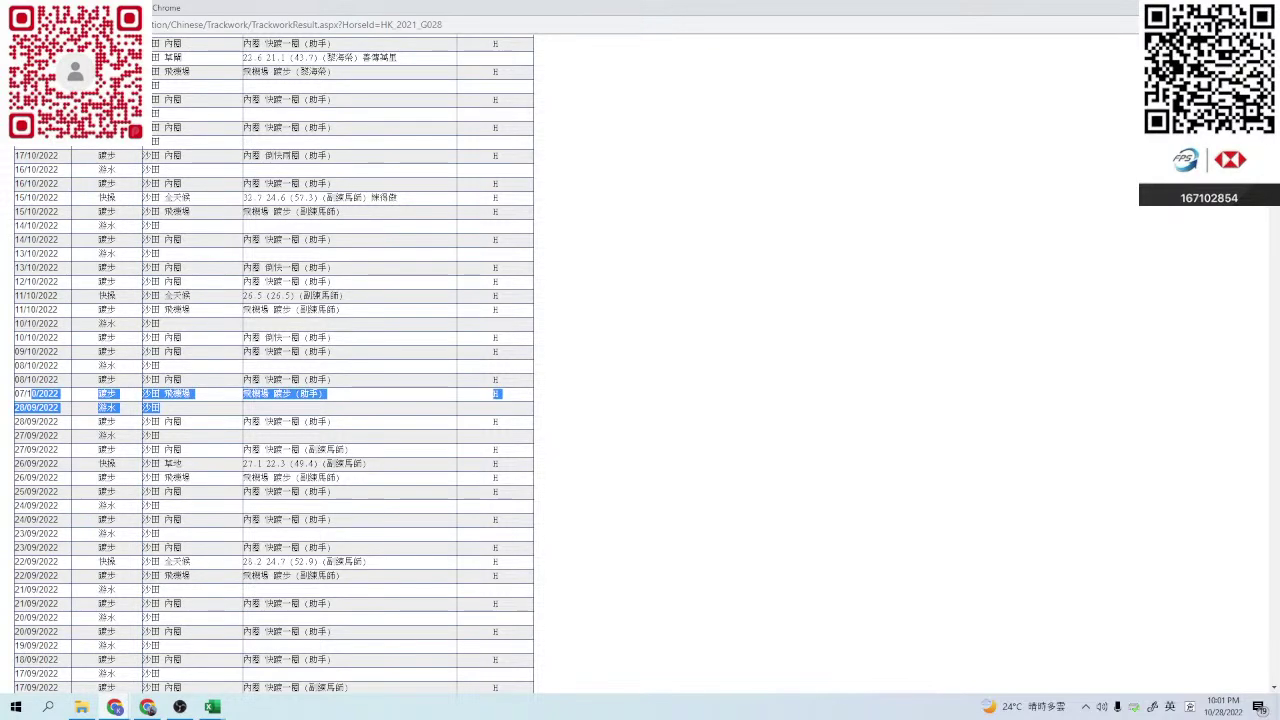
{"action": "scroll", "coordinate": [30, 393], "scroll_direction": "up", "scroll_amount": 1}
{"action": "scroll", "coordinate": [275, 364], "scroll_direction": "up", "scroll_amount": 2}
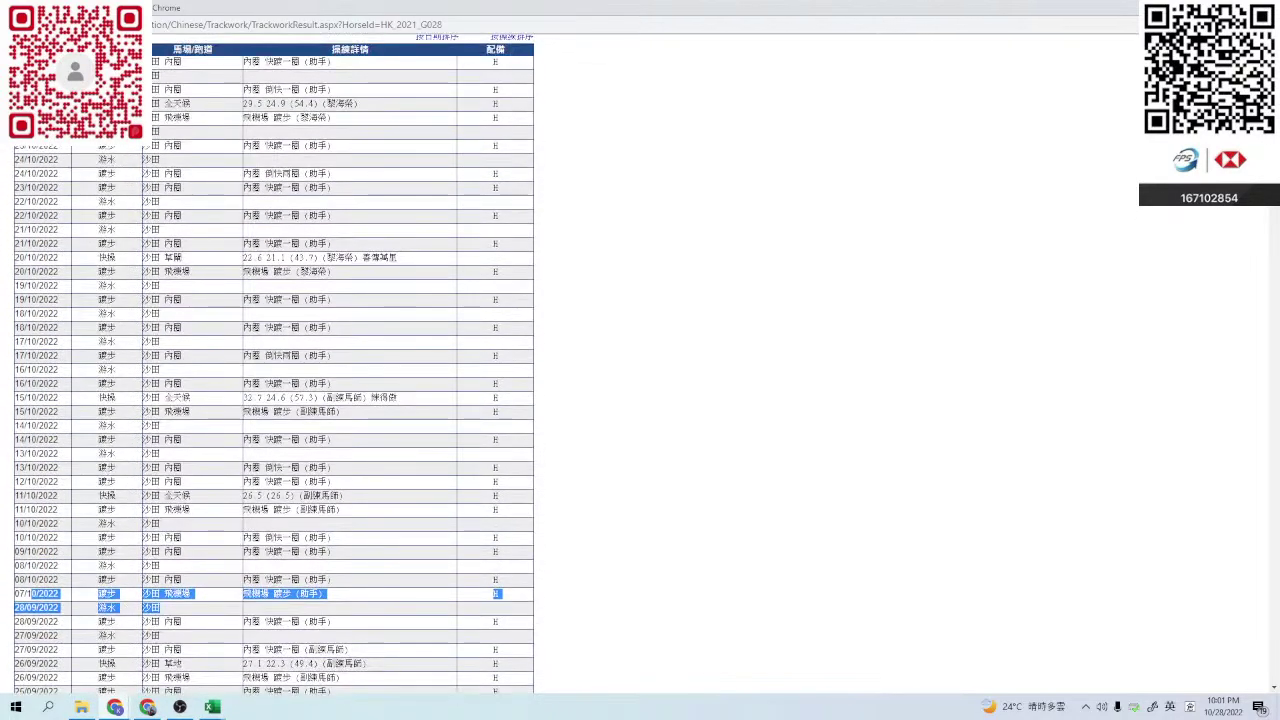
{"action": "scroll", "coordinate": [275, 364], "scroll_direction": "up", "scroll_amount": 3}
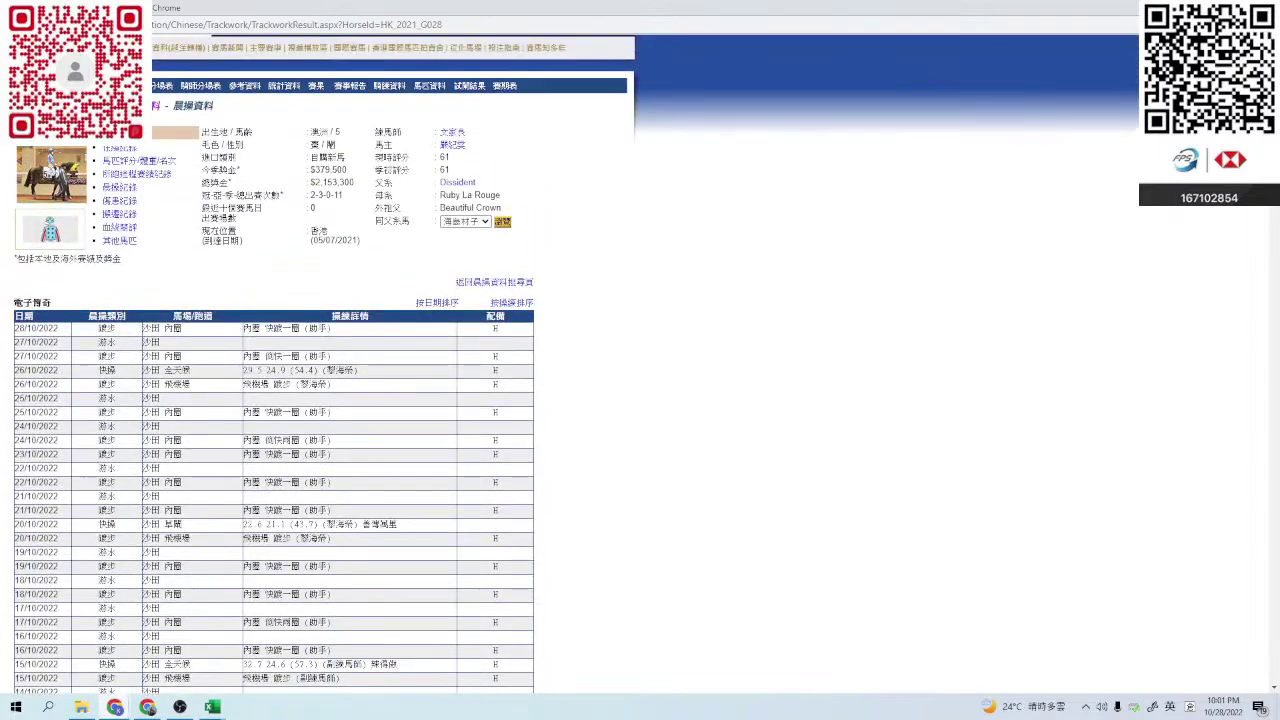
{"action": "right_click", "coordinate": [635, 345]}
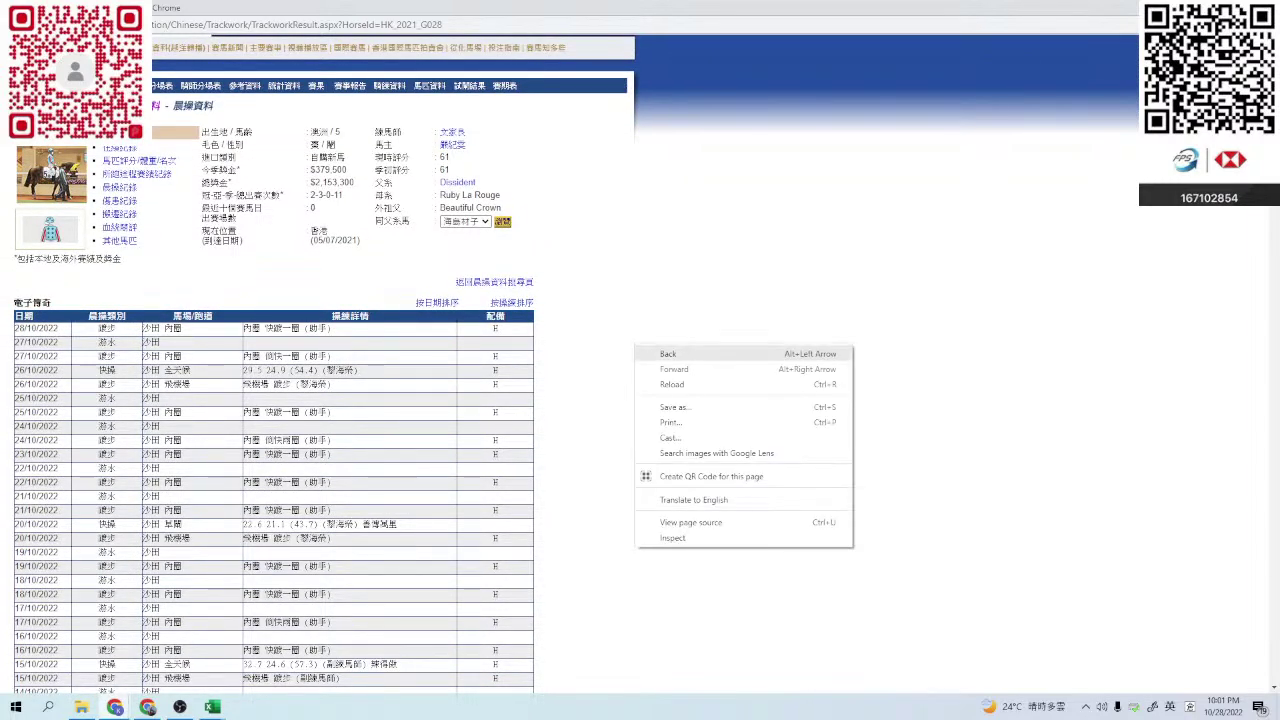
{"action": "left_click", "coordinate": [668, 354]}
{"action": "key", "text": "ctrl+w"}
- Change horse 10's Score to 1.25 in worksheet 8 of the Excel model
{"action": "key", "text": "alt+Tab"}
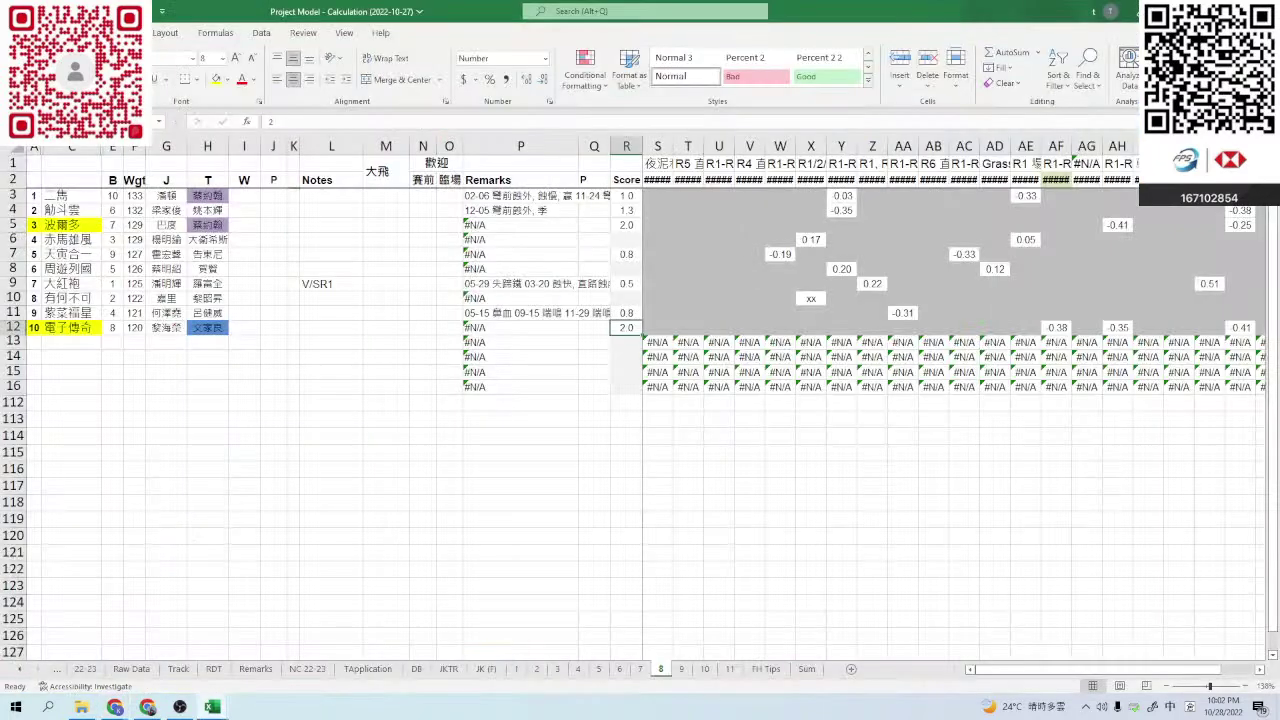
{"action": "type", "text": "1.3"}
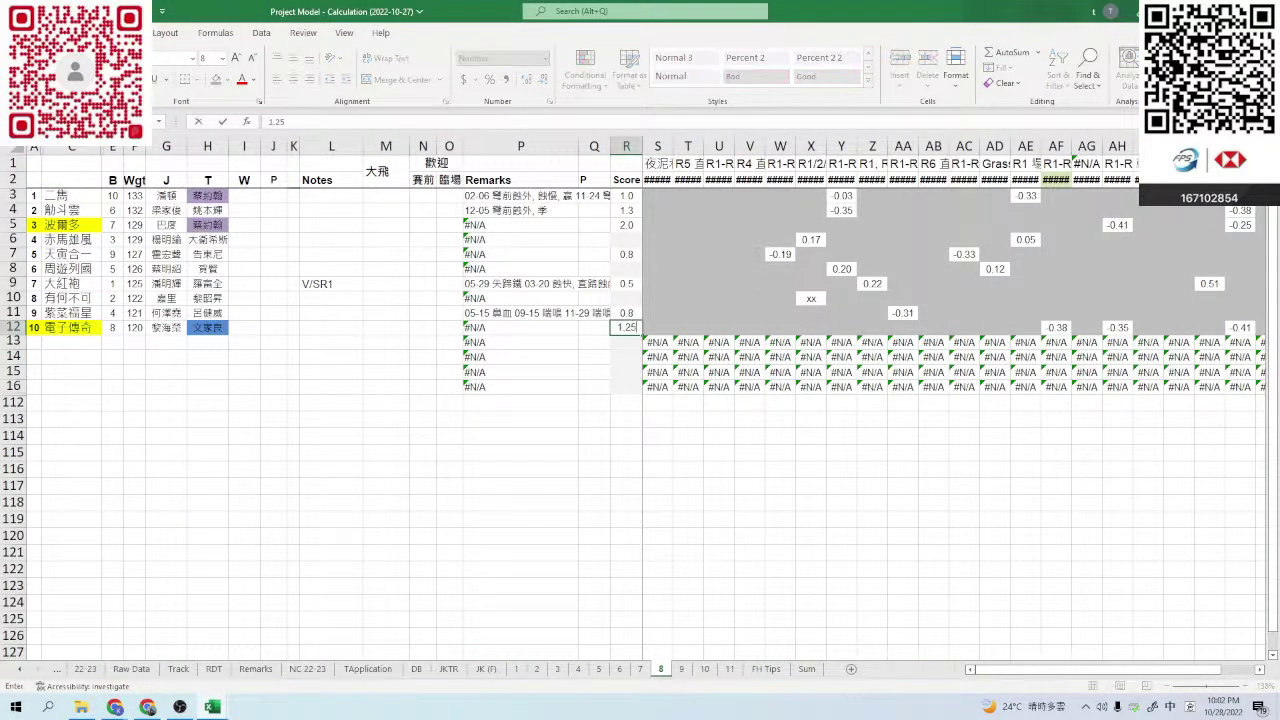
{"action": "key", "text": "Return"}
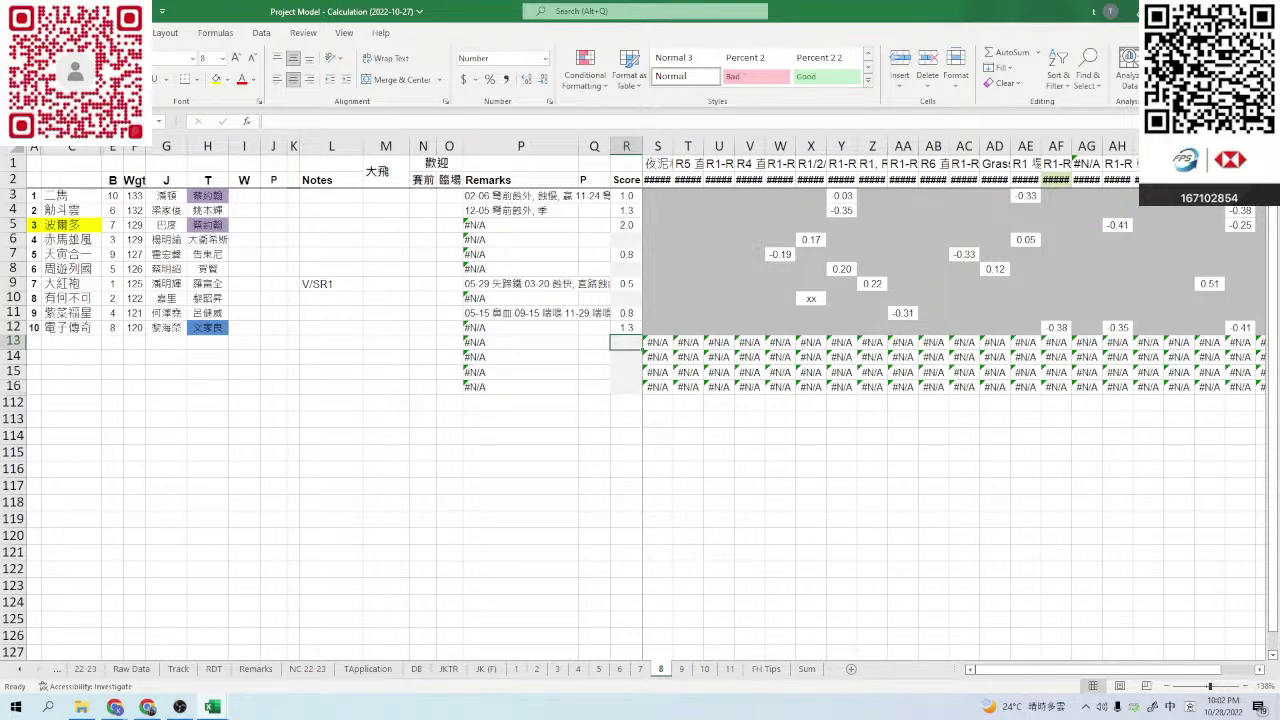
- Select horse 8's Score cell, then view its past performances and the running-position photo of its 06/04/22 race from the race 8 card
{"action": "left_click", "coordinate": [626, 298]}
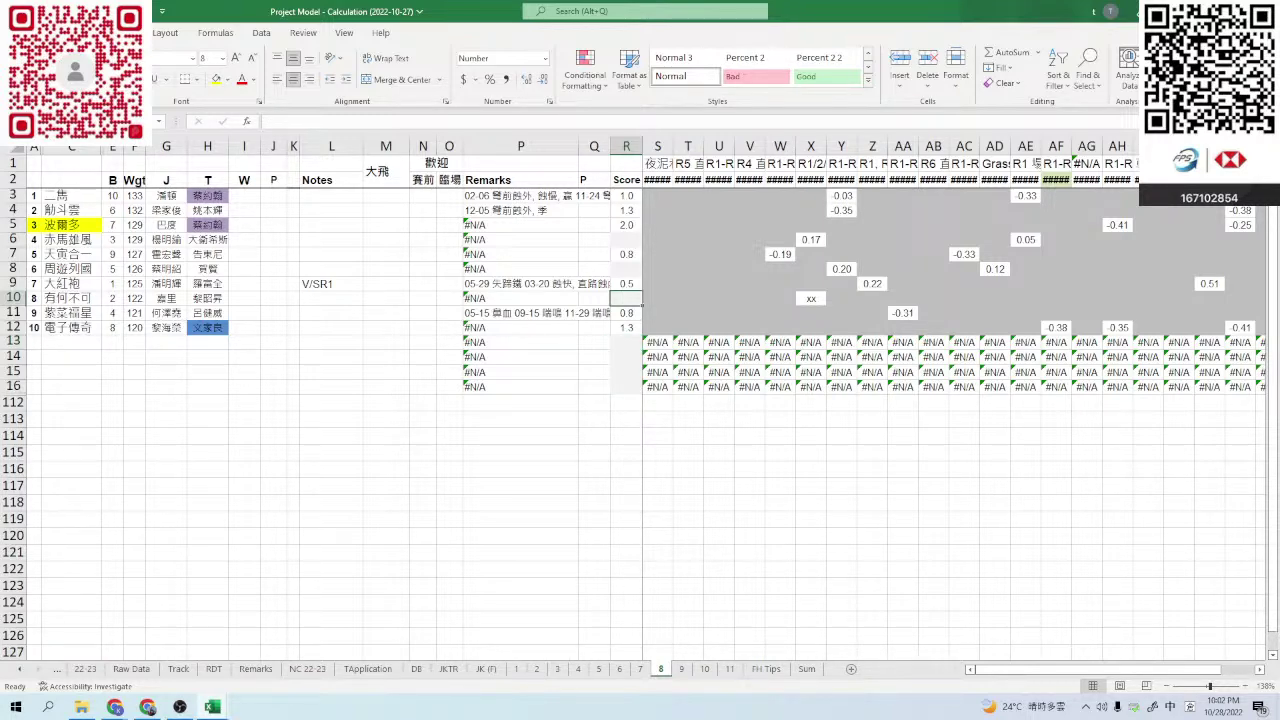
{"action": "key", "text": "alt+Tab"}
{"action": "left_click", "coordinate": [158, 508]}
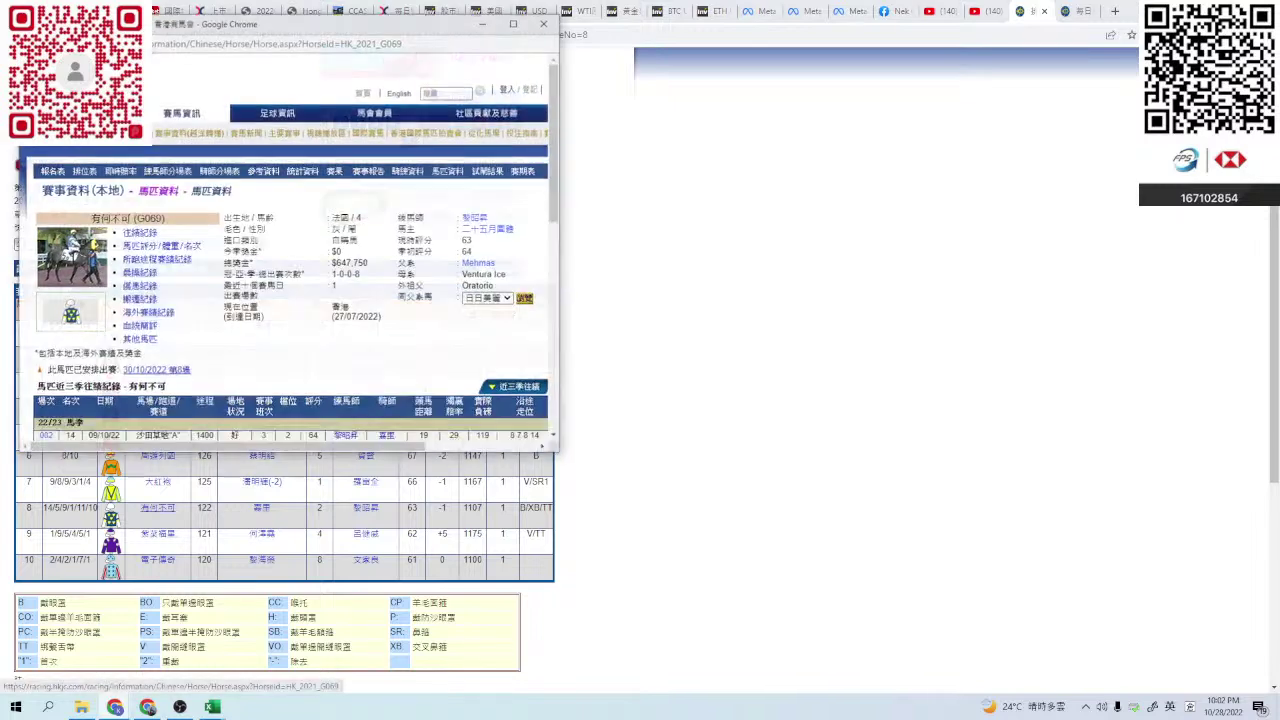
{"action": "scroll", "coordinate": [290, 250], "scroll_direction": "down", "scroll_amount": 2}
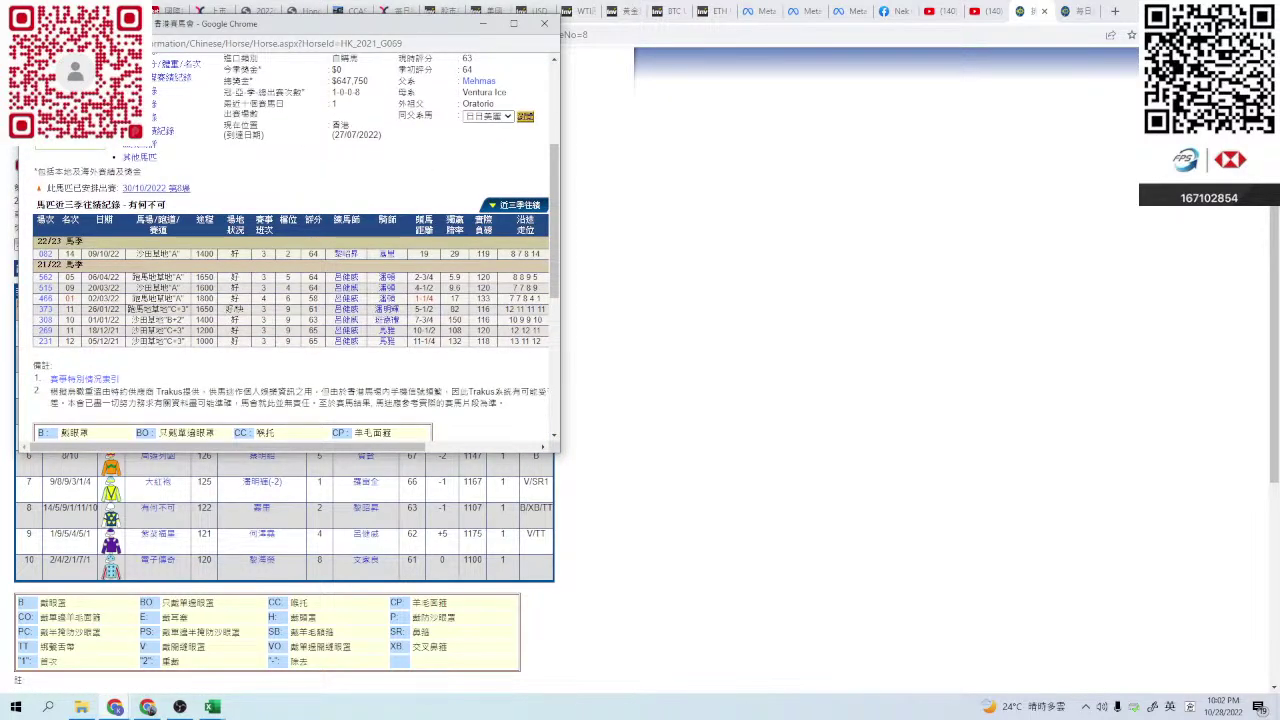
{"action": "left_click", "coordinate": [45, 277]}
{"action": "left_click", "coordinate": [513, 23]}
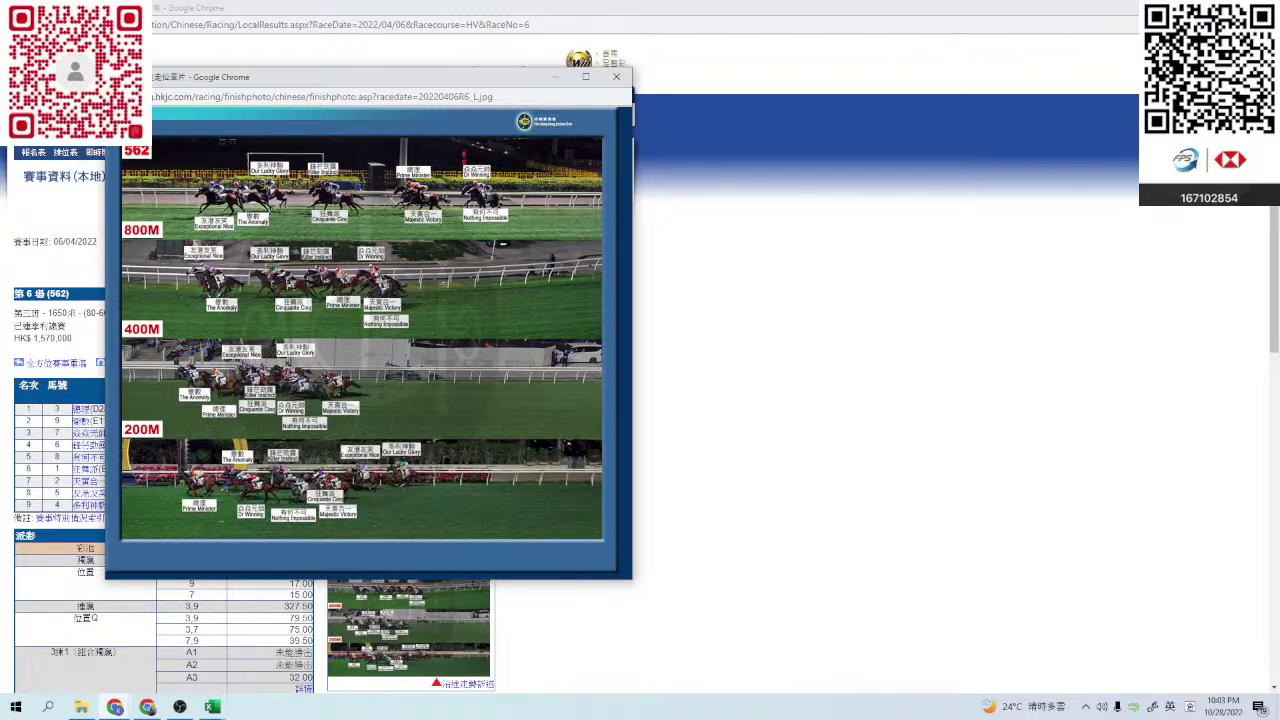
{"action": "left_click", "coordinate": [616, 76]}
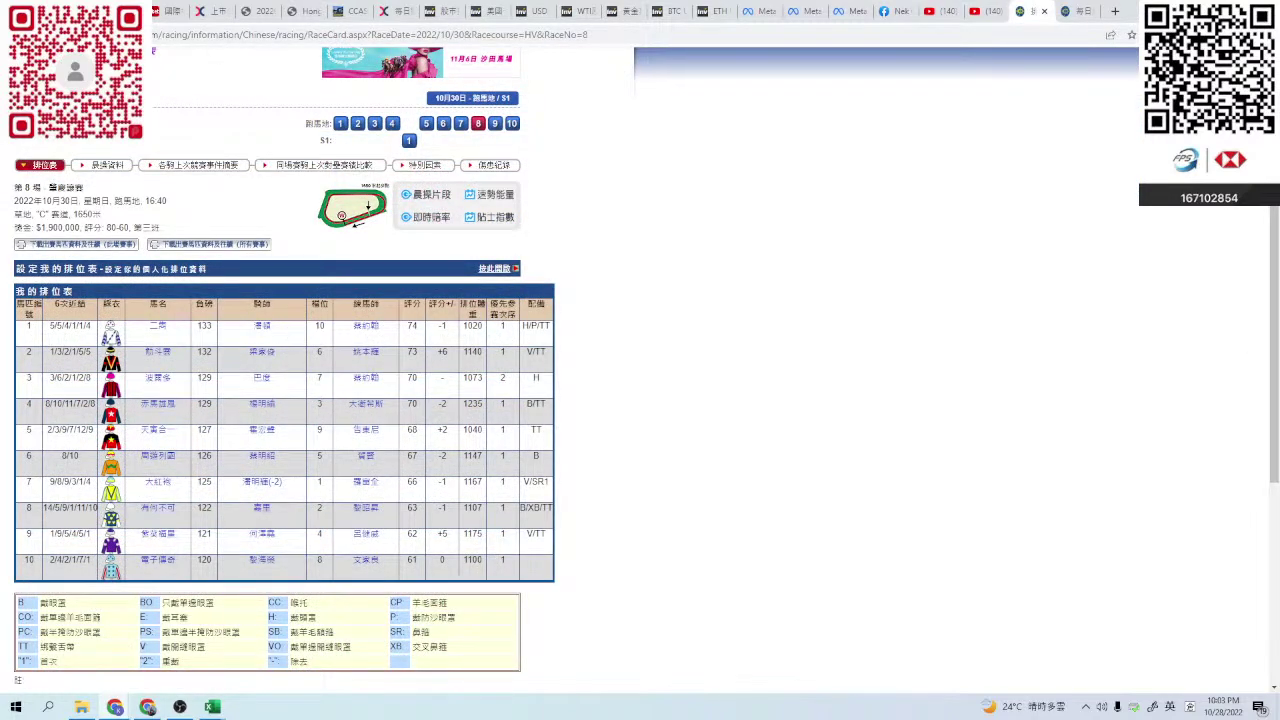
- Filter the DB pivot table in the Calculation workbook to horse 8, 有何不可, to read its index values, then undo the filter
{"action": "left_click_drag", "start_coordinate": [139, 508], "coordinate": [177, 508]}
{"action": "key", "text": "ctrl+c"}
{"action": "mouse_move", "coordinate": [212, 707]}
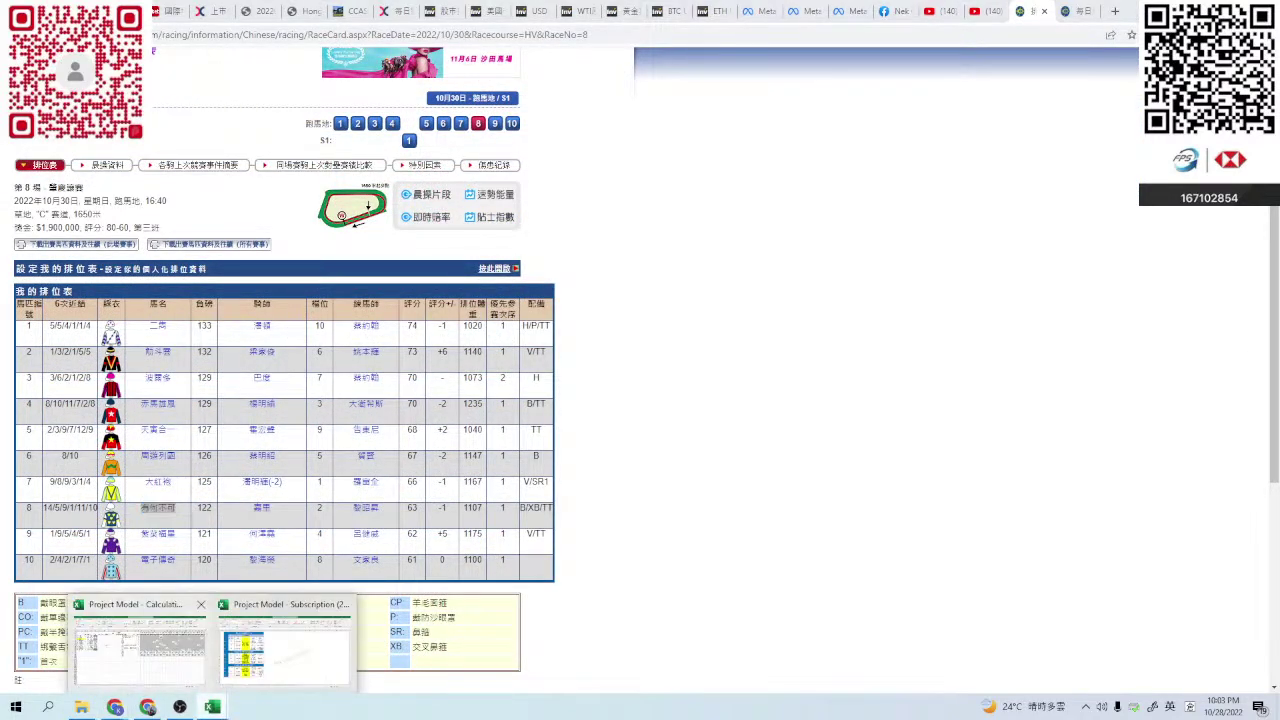
{"action": "left_click", "coordinate": [105, 640]}
{"action": "left_click", "coordinate": [416, 668]}
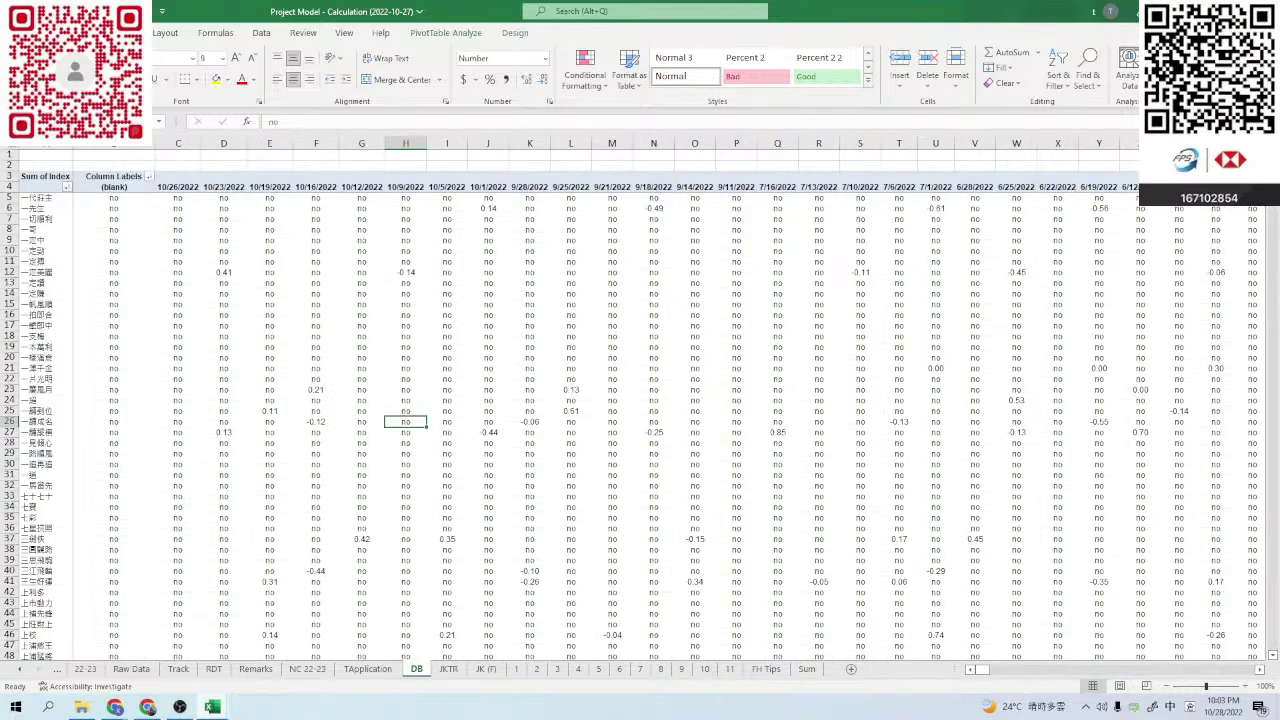
{"action": "left_click", "coordinate": [46, 187]}
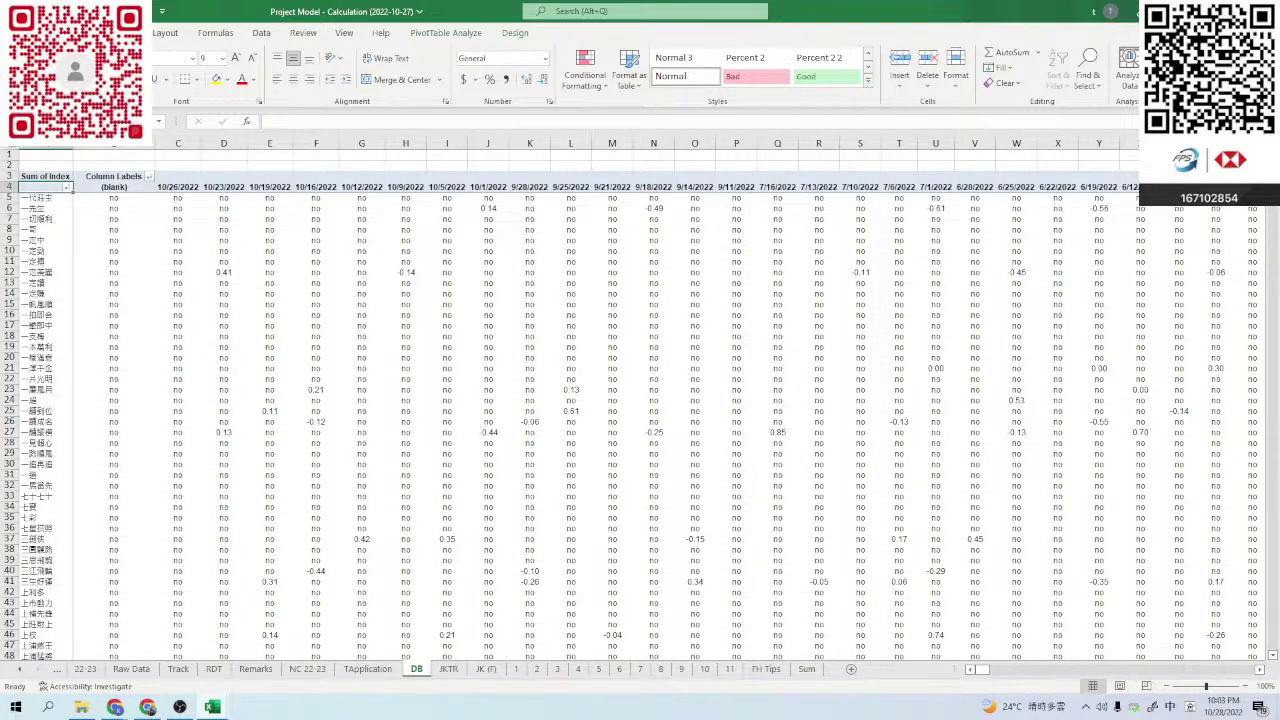
{"action": "key", "text": "alt+Down"}
{"action": "key", "text": "ctrl+v"}
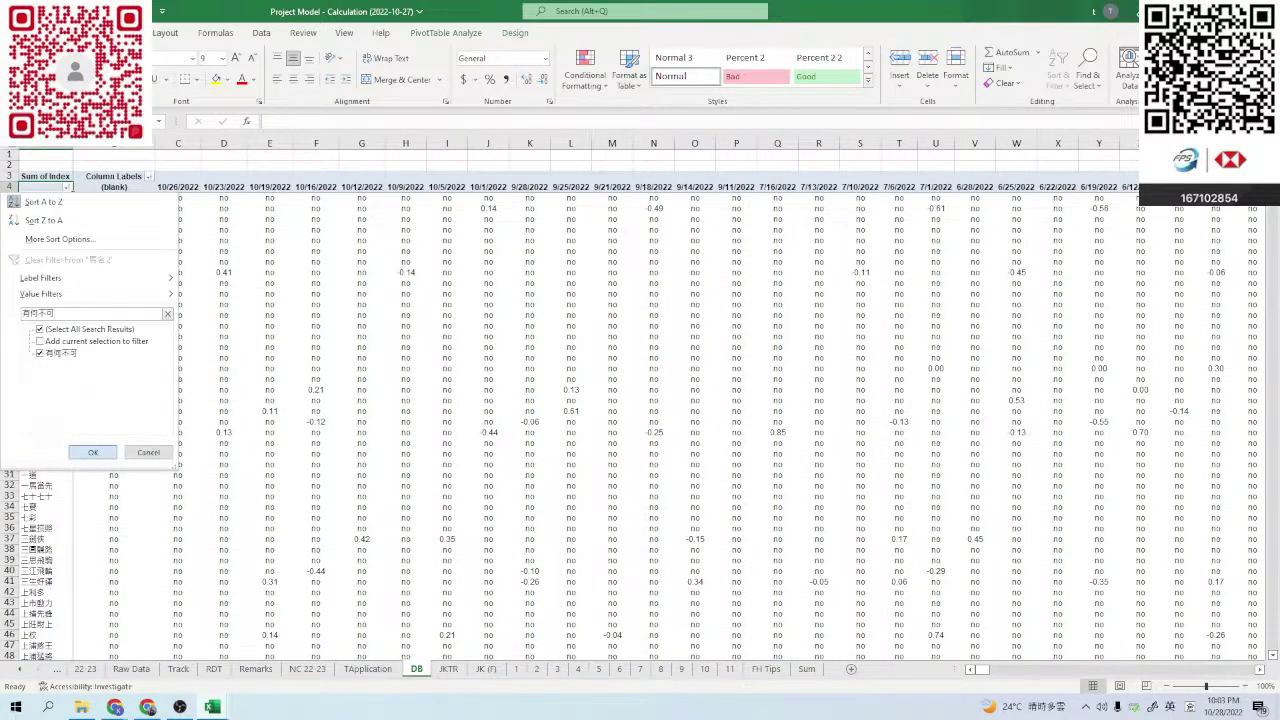
{"action": "key", "text": "Return"}
{"action": "left_click", "coordinate": [173, 381]}
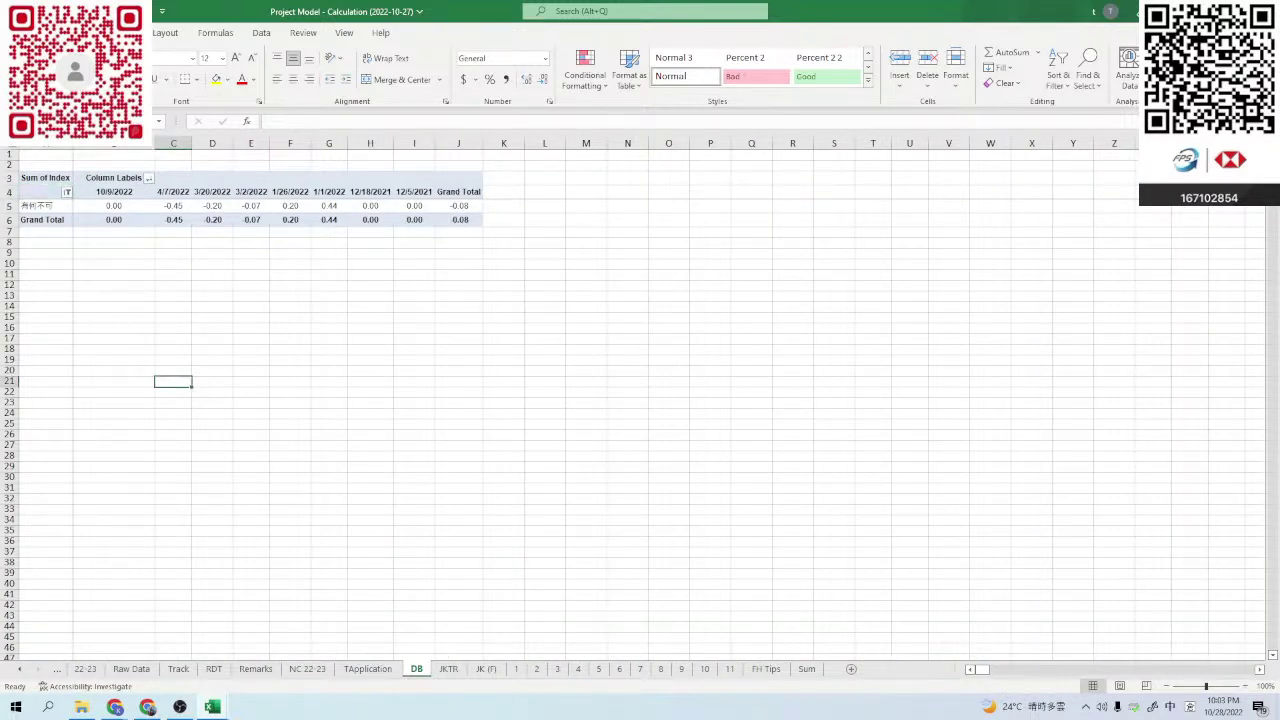
{"action": "key", "text": "ctrl+z"}
- Reopen horse 8's 06/04/2022 race result from its profile and place the running-position photo beside the results table
{"action": "key", "text": "alt+Tab"}
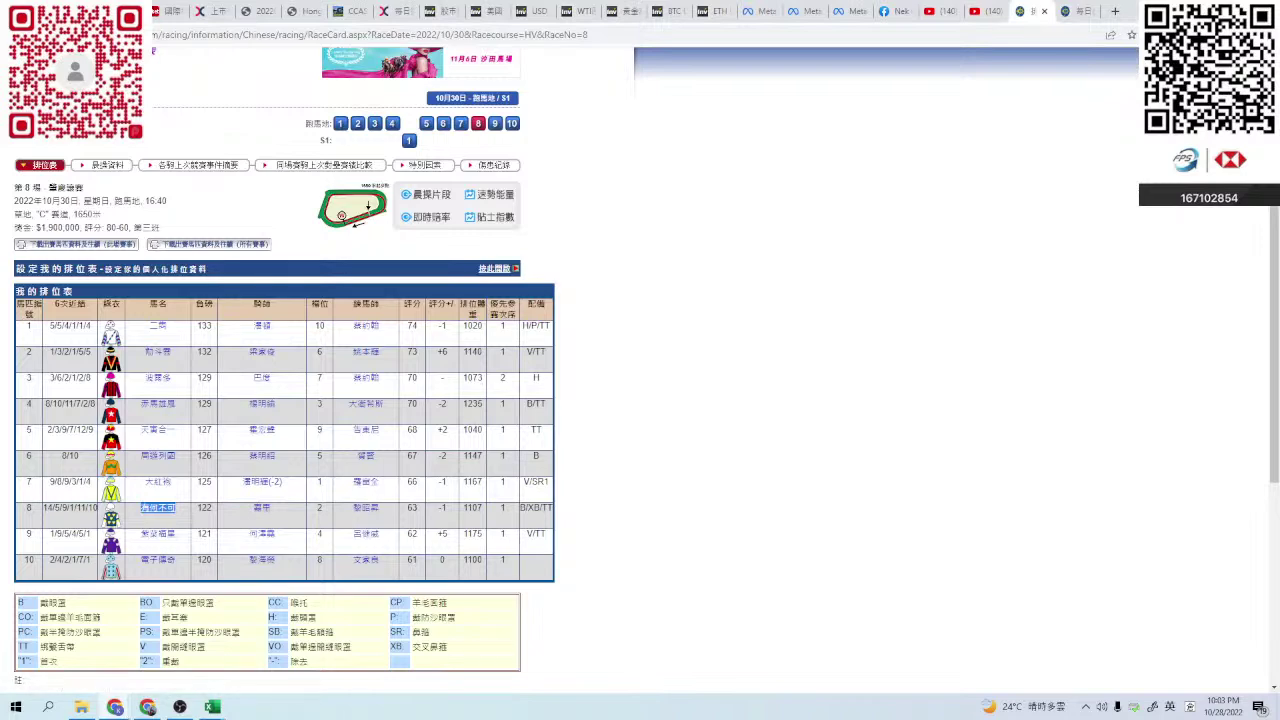
{"action": "left_click", "coordinate": [157, 508]}
{"action": "scroll", "coordinate": [290, 250], "scroll_direction": "down", "scroll_amount": 3}
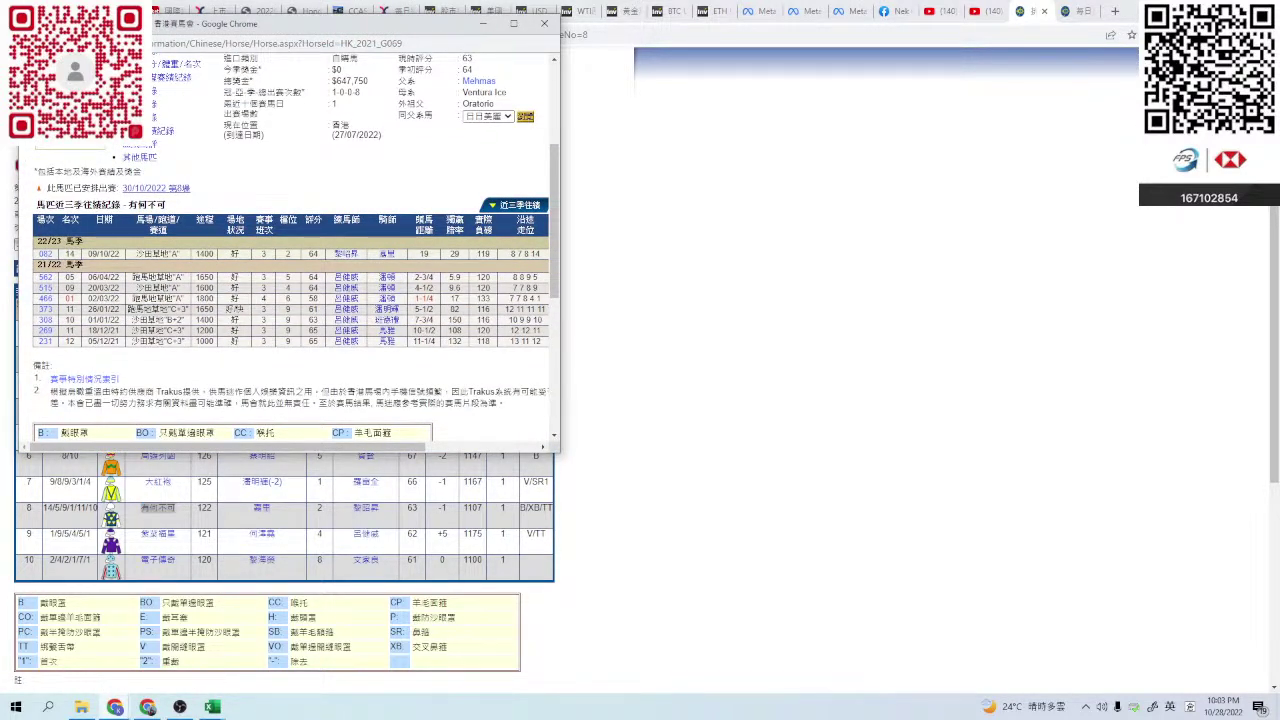
{"action": "left_click", "coordinate": [45, 277]}
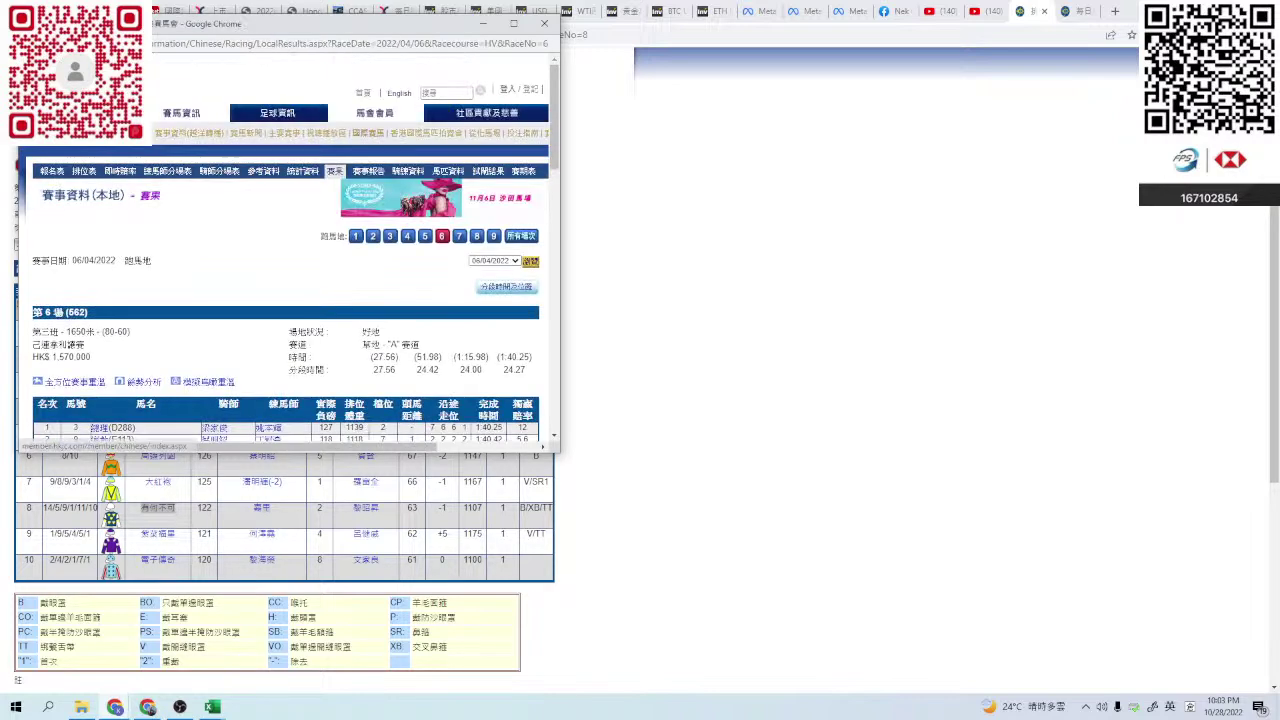
{"action": "left_click", "coordinate": [514, 23]}
{"action": "left_click", "coordinate": [409, 603]}
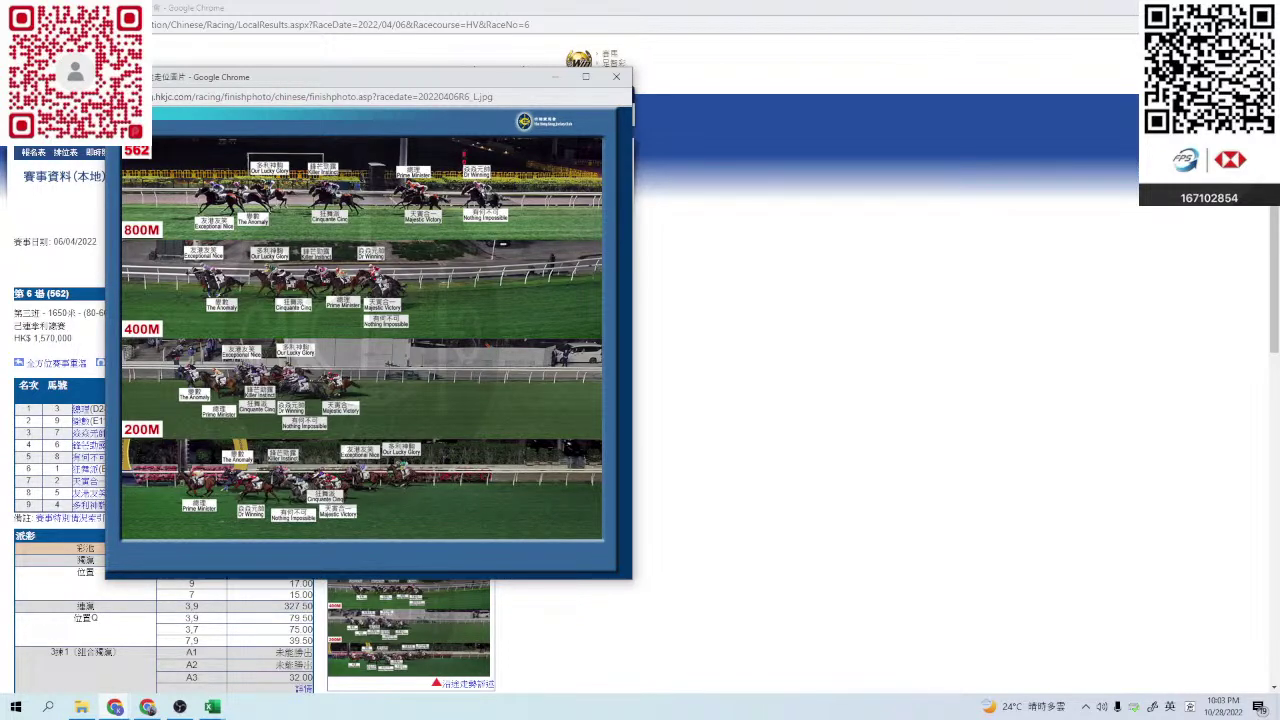
{"action": "left_click_drag", "start_coordinate": [393, 83], "coordinate": [804, 118]}
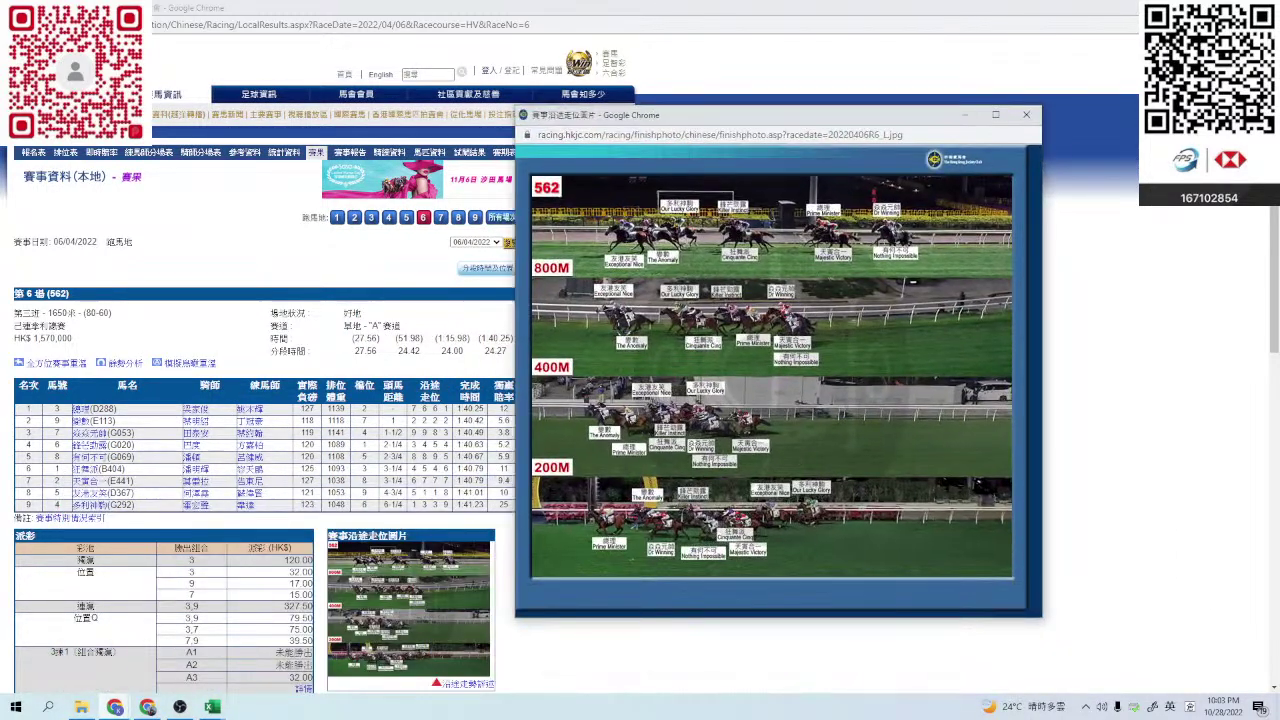
- Close the running-position photo, review horse 8's past-performance table from the result's horse link, and close the profile
{"action": "left_click", "coordinate": [1026, 114]}
{"action": "left_click", "coordinate": [105, 456]}
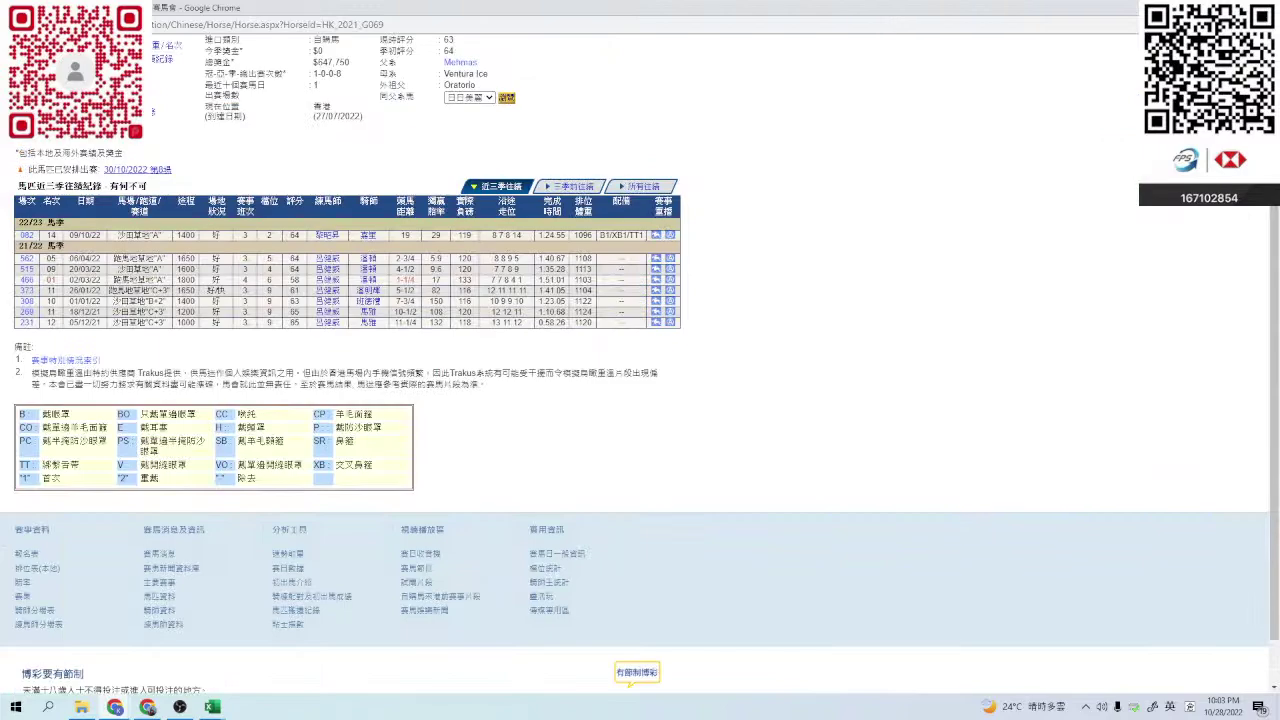
{"action": "scroll", "coordinate": [640, 360], "scroll_direction": "up", "scroll_amount": 1}
{"action": "key", "text": "ctrl+w"}
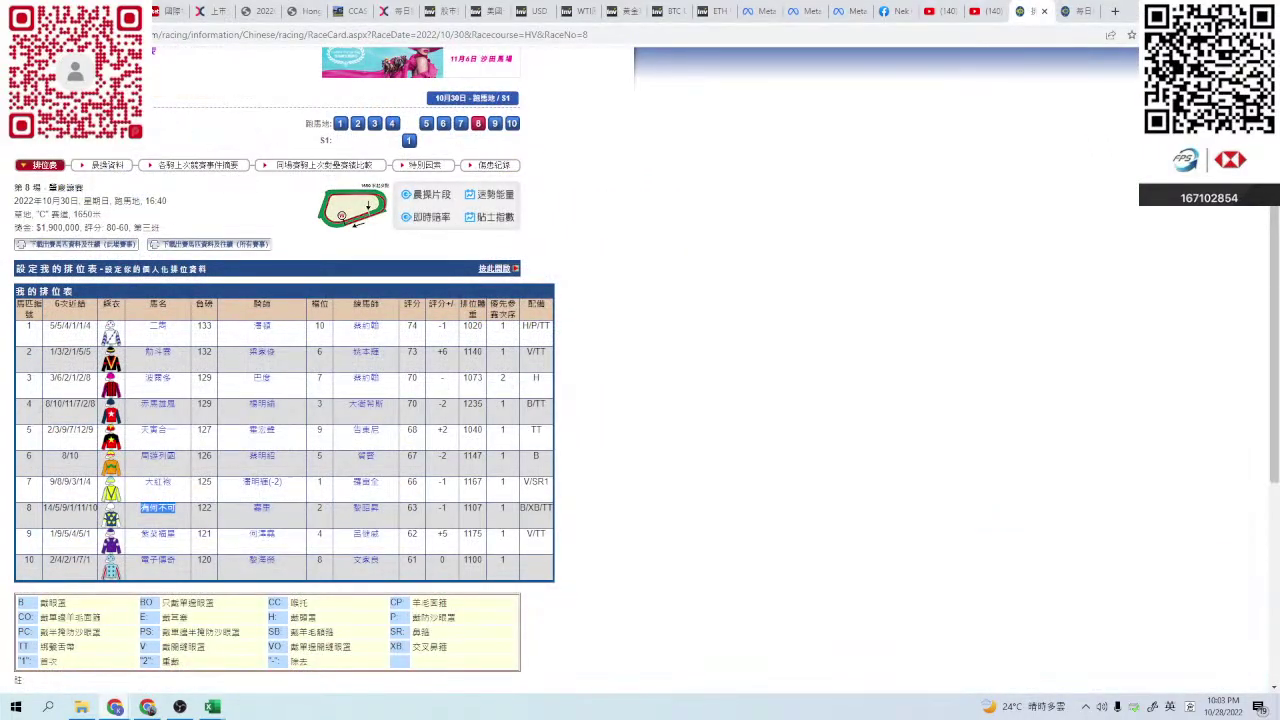
- Return to worksheet 8 in the Excel calculation workbook
{"action": "key", "text": "alt+Tab"}
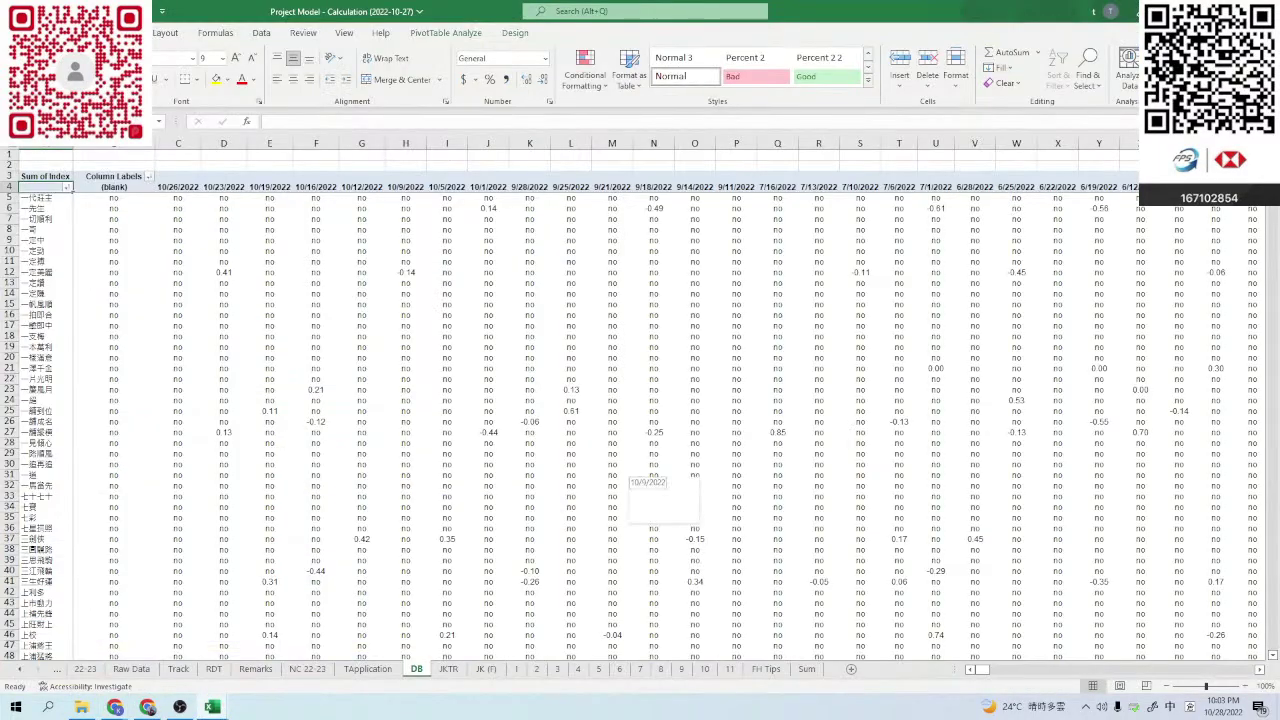
{"action": "left_click", "coordinate": [619, 669]}
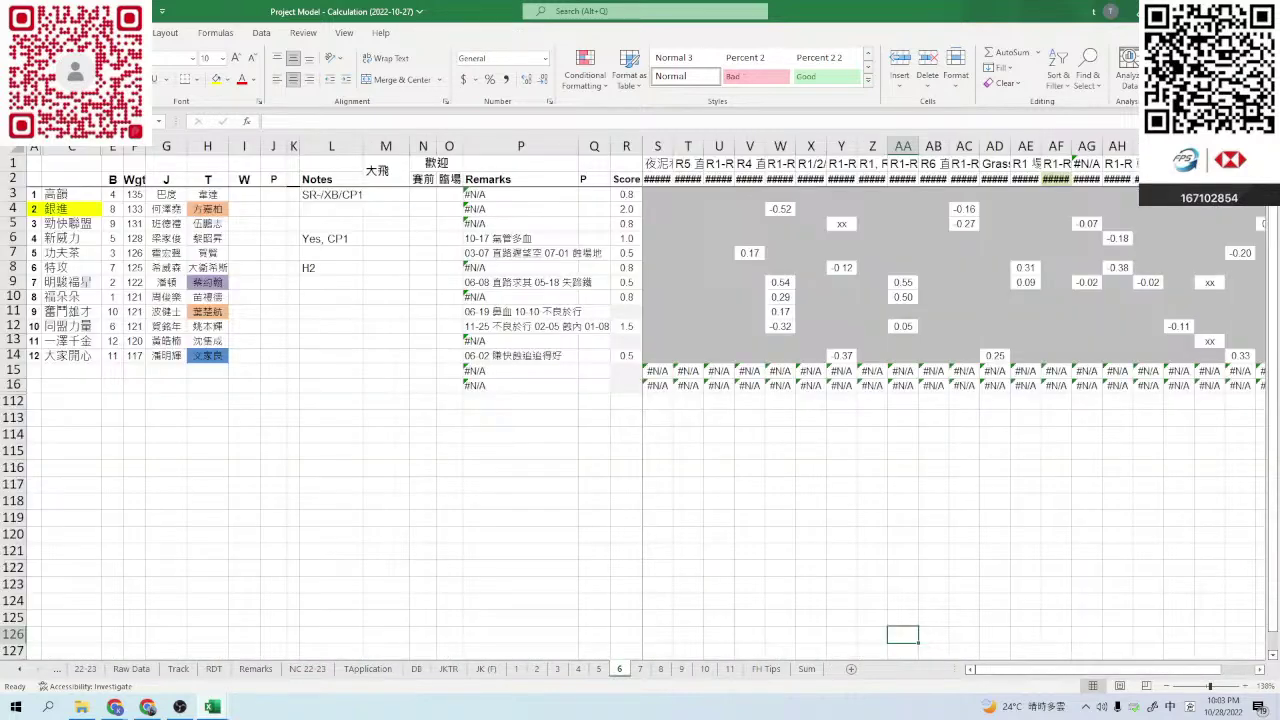
{"action": "left_click", "coordinate": [660, 669]}
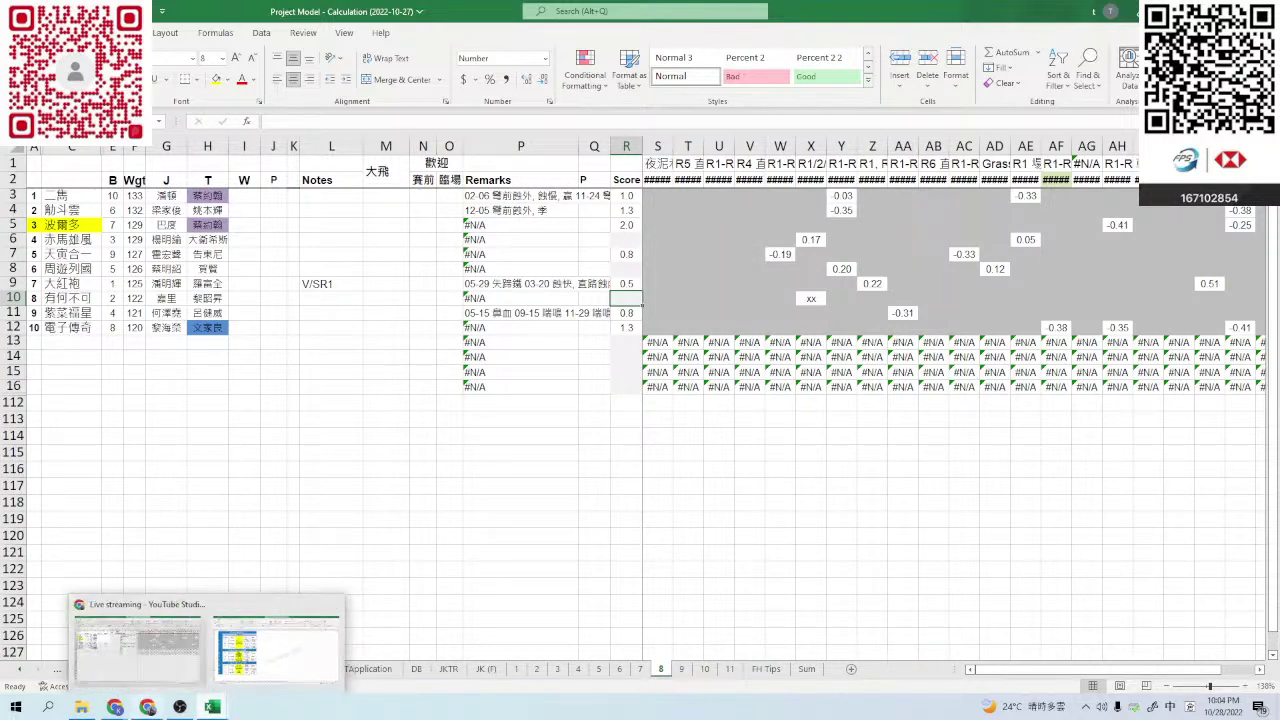
- Switch to YouTube Studio, insert ads into the live stream, and return to the Excel model
{"action": "left_click", "coordinate": [140, 645]}
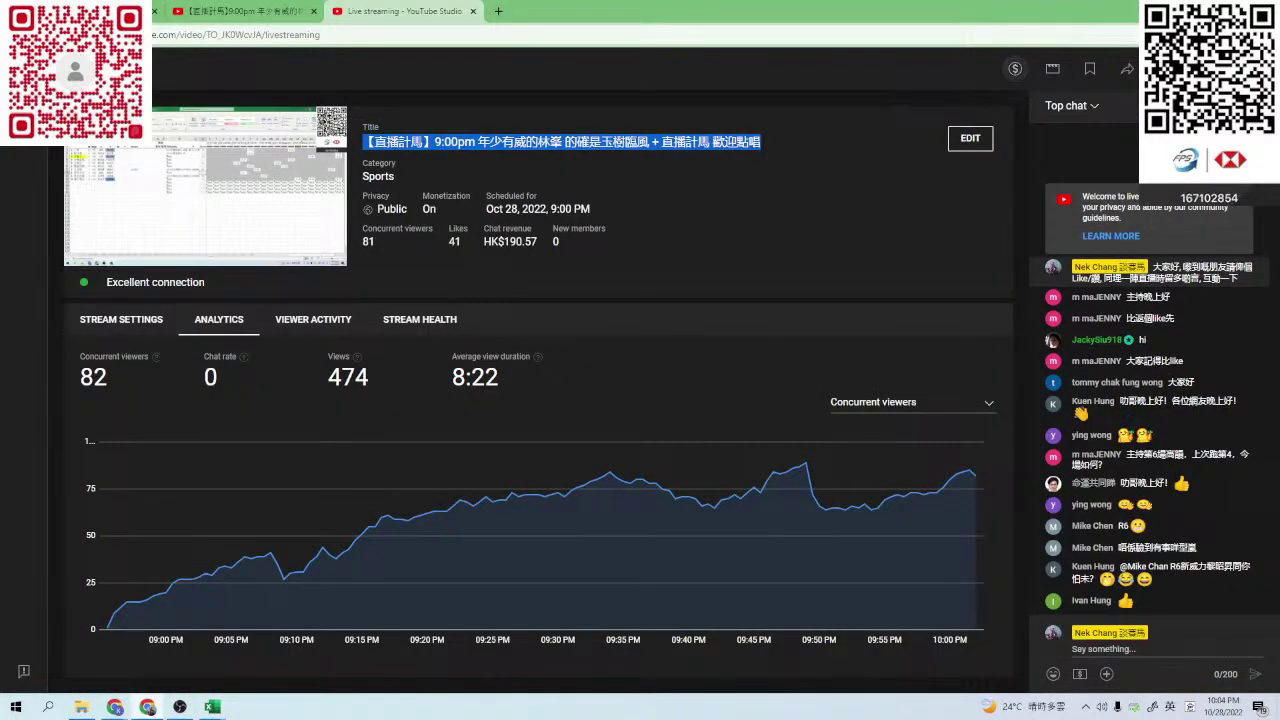
{"action": "left_click", "coordinate": [1015, 69]}
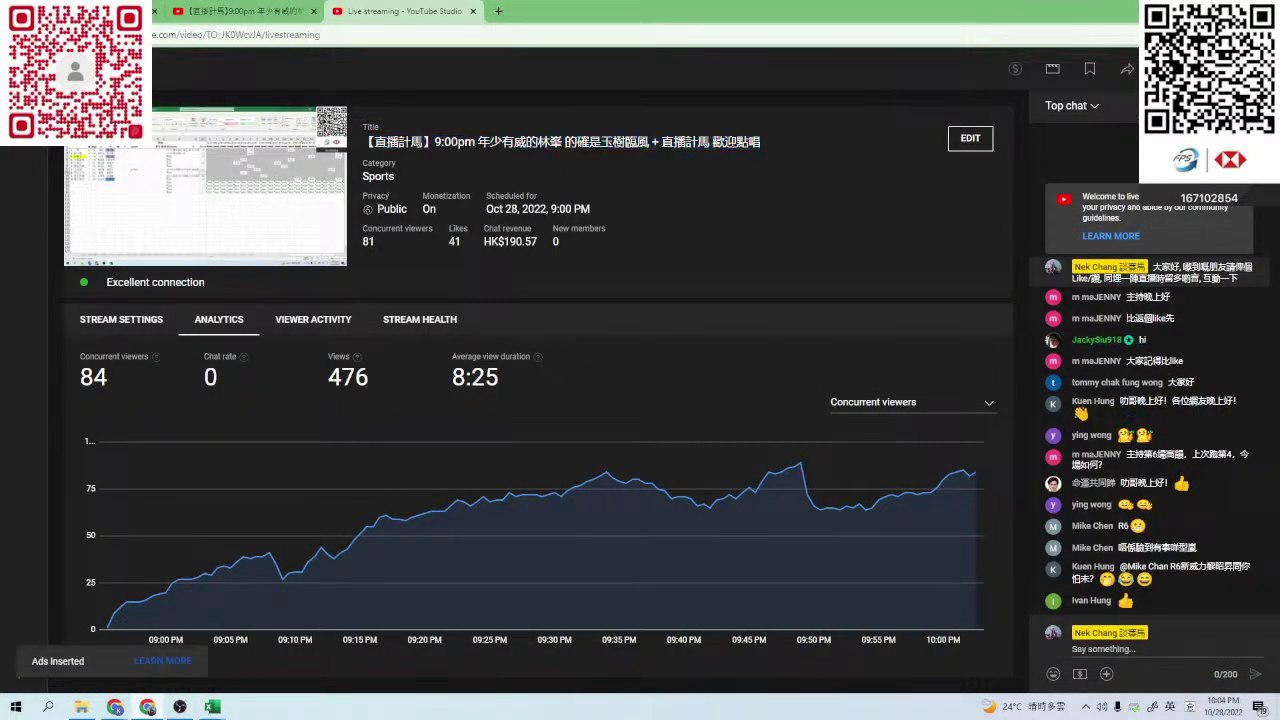
{"action": "key", "text": "alt+Tab"}
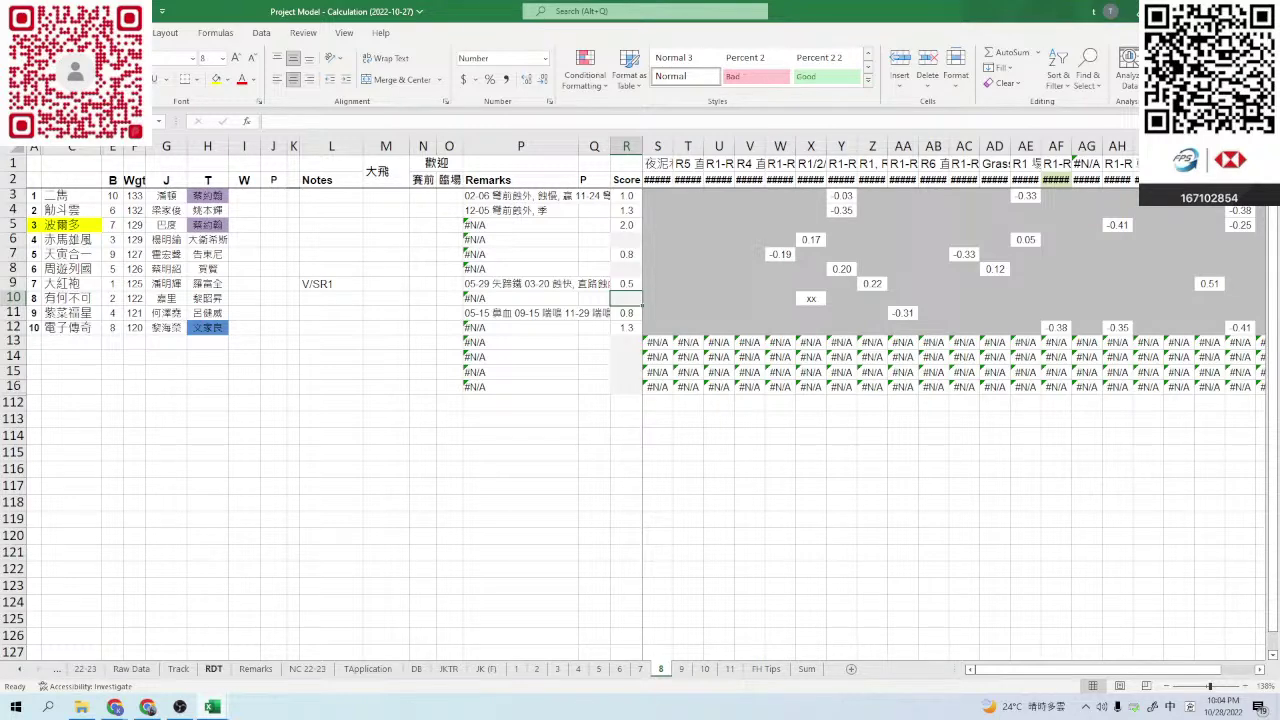
- Switch back to YouTube Studio and end the live stream
{"action": "key", "text": "alt+Tab"}
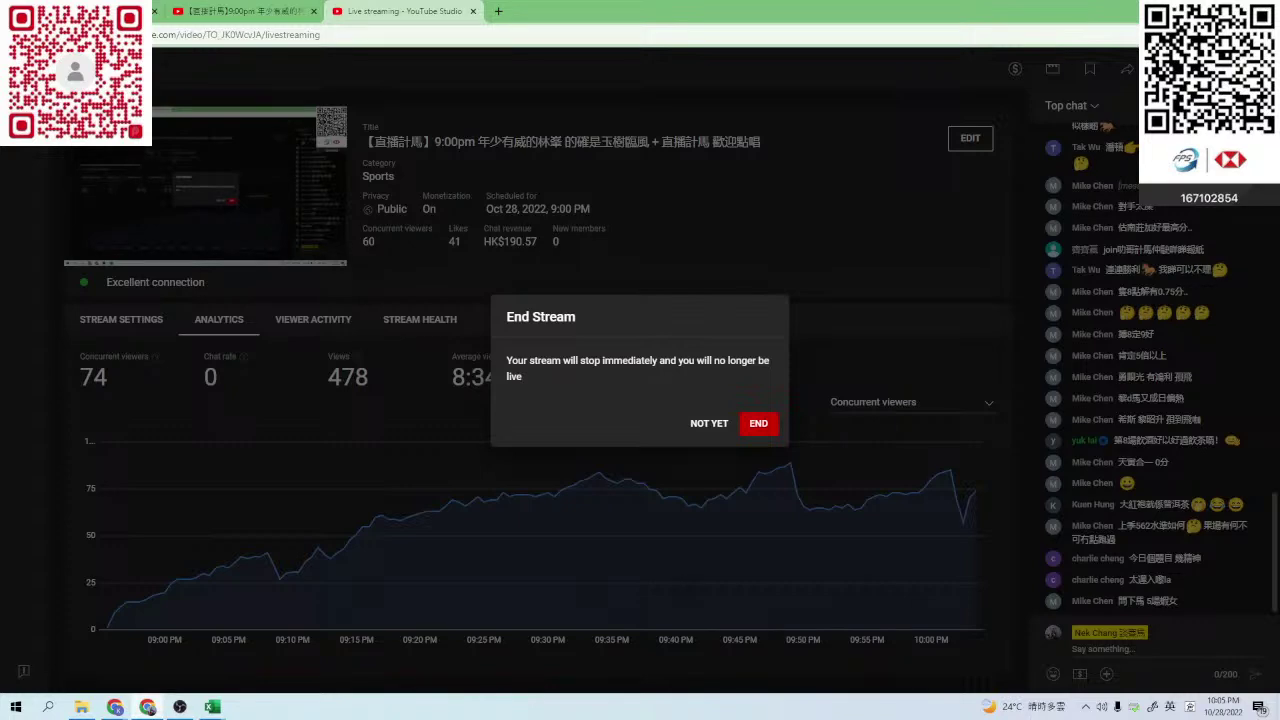
{"action": "key", "text": "Return"}
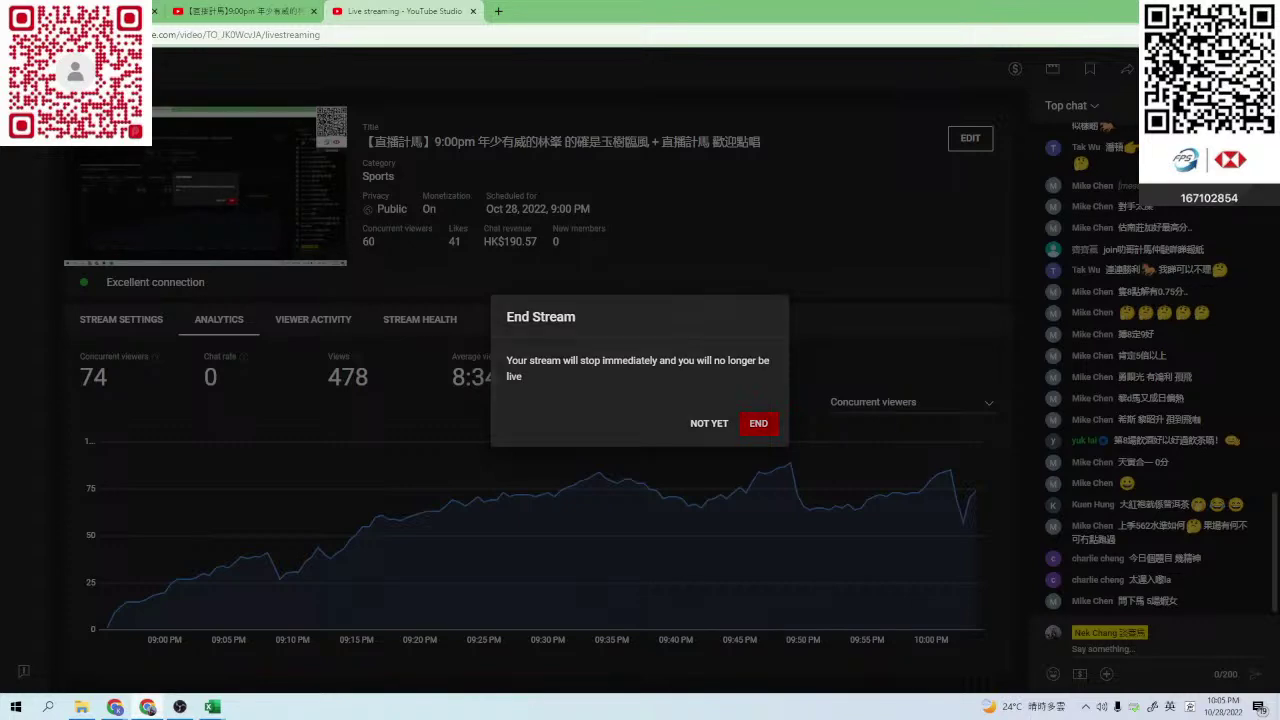